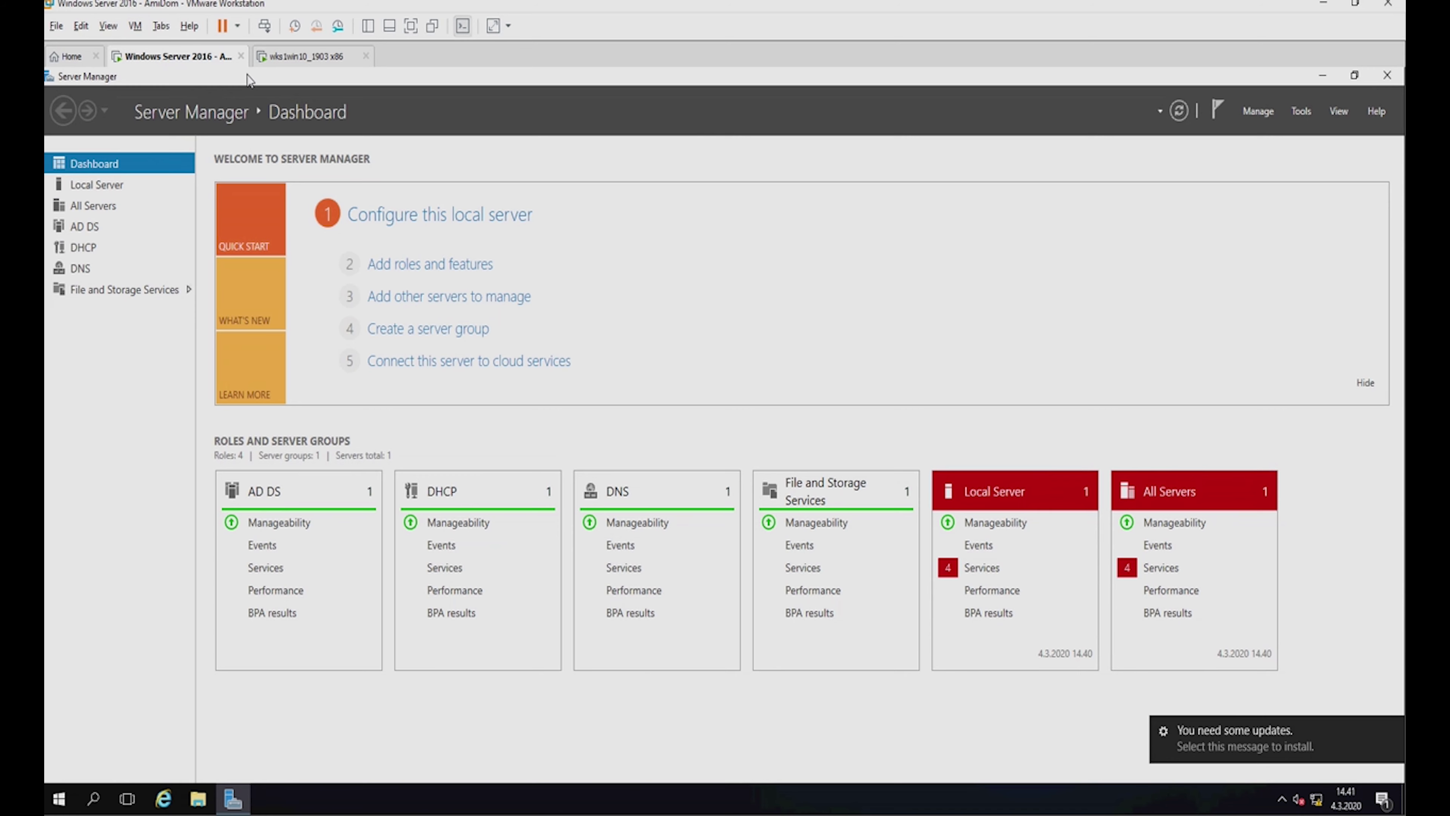
Browse the Windows 10 VM's installed apps in the Start menu, then return to the Server 2016 machine.
{"action": "left_click", "coordinate": [298, 62]}
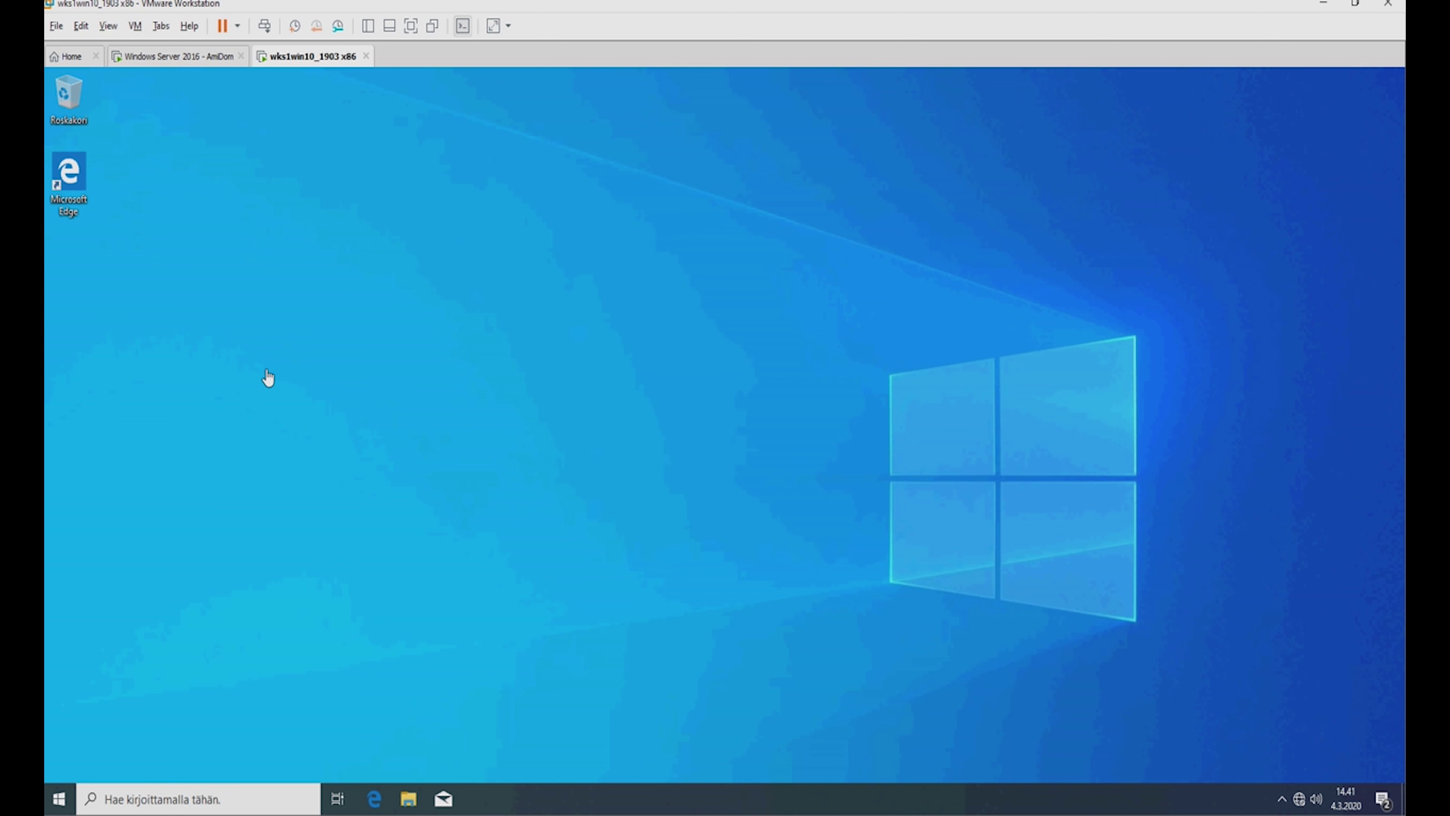
{"action": "left_click", "coordinate": [61, 799]}
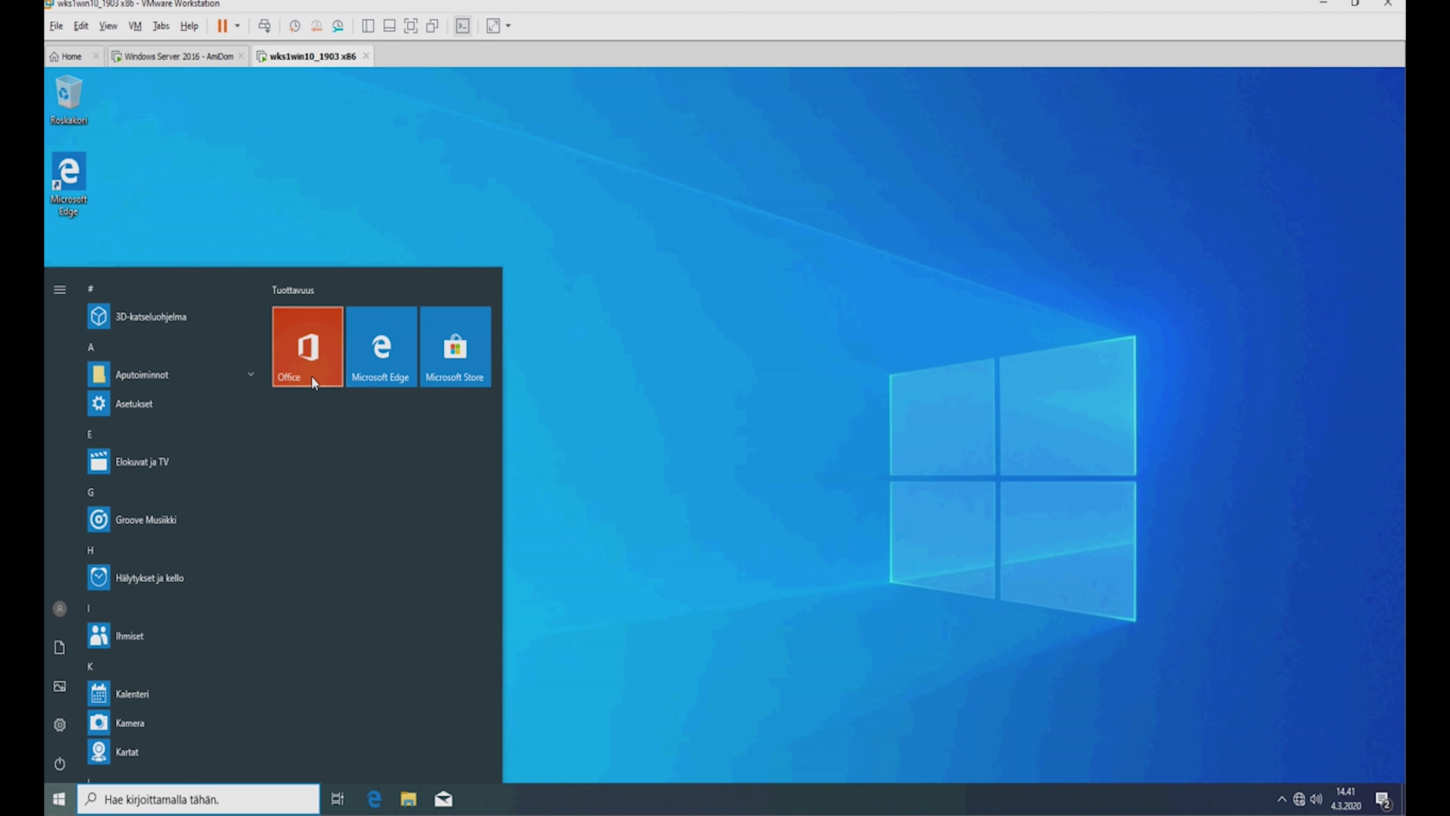
{"action": "scroll", "coordinate": [144, 720], "scroll_direction": "down", "scroll_amount": 3}
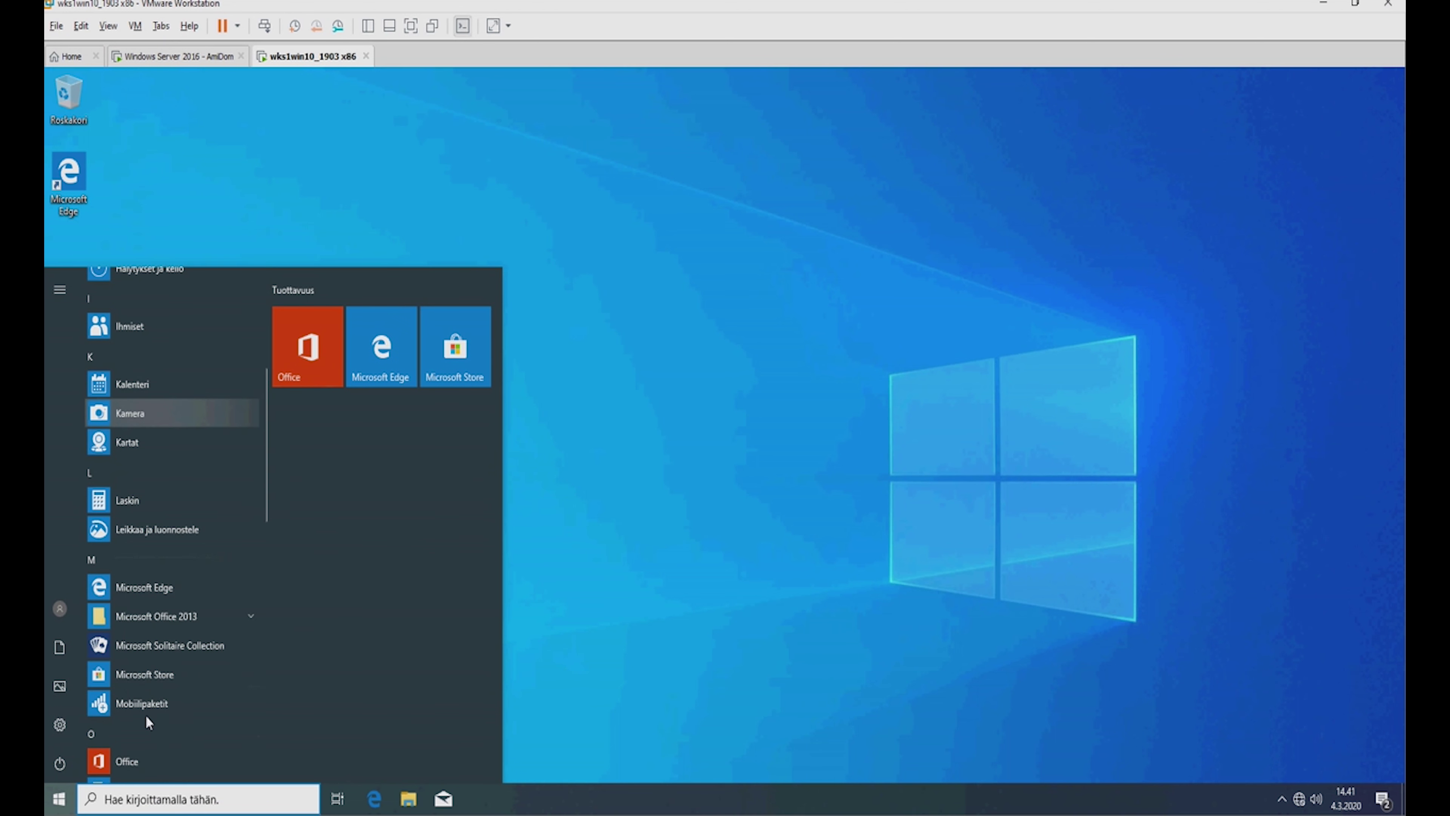
{"action": "left_click", "coordinate": [816, 350]}
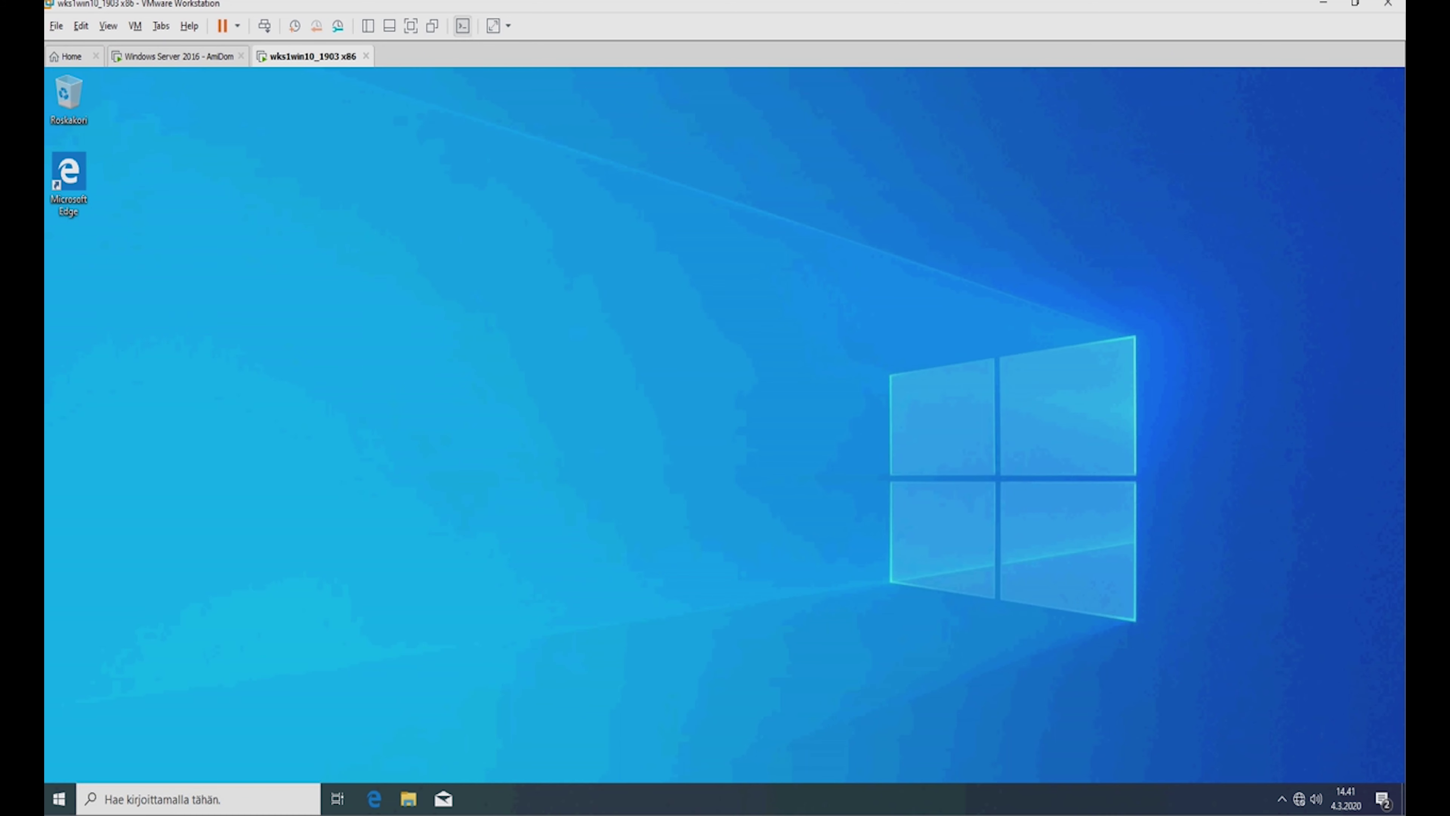
{"action": "left_click", "coordinate": [163, 59]}
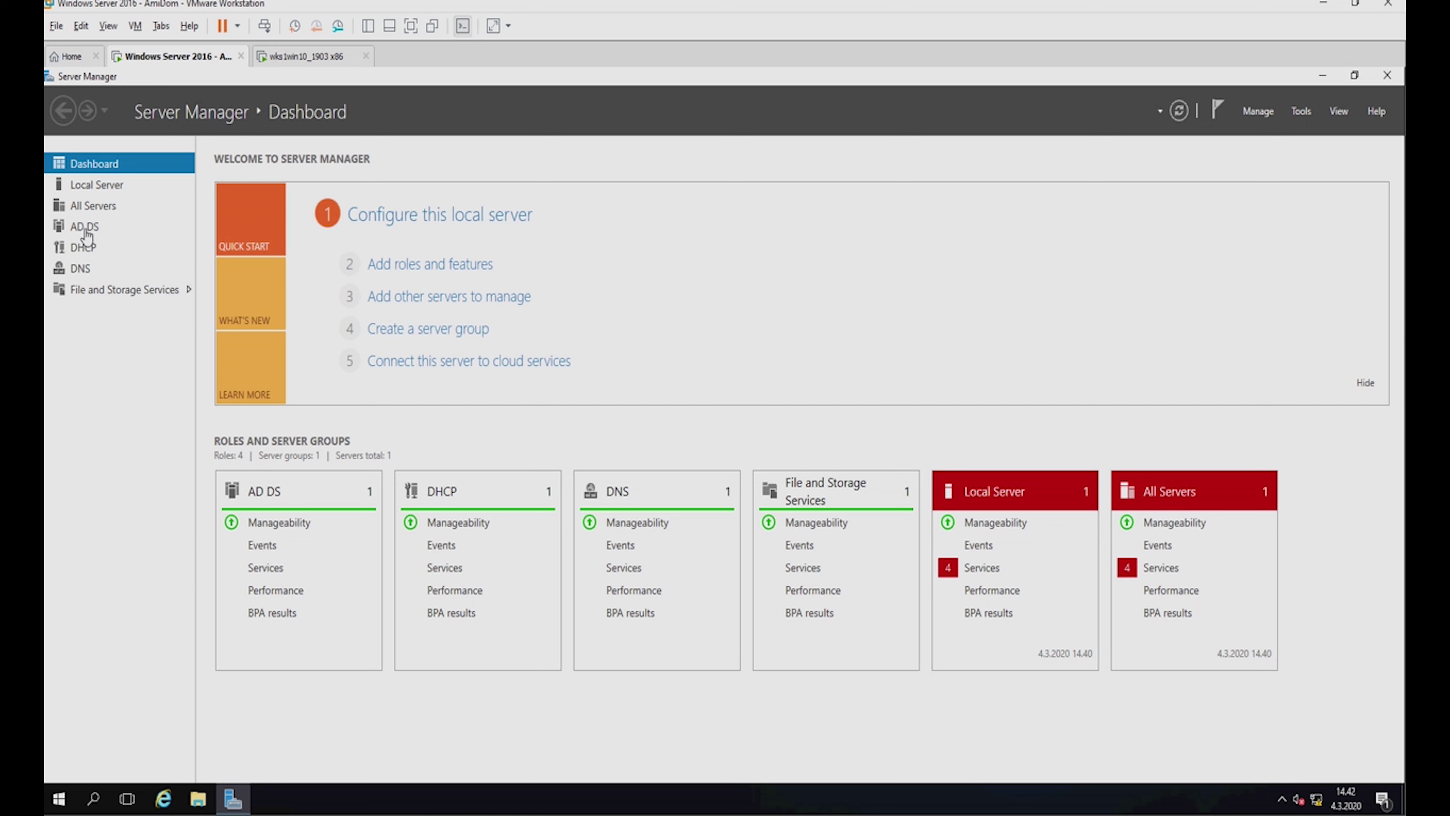
Show Server01's Local Server properties page in Server Manager.
{"action": "left_click", "coordinate": [104, 190]}
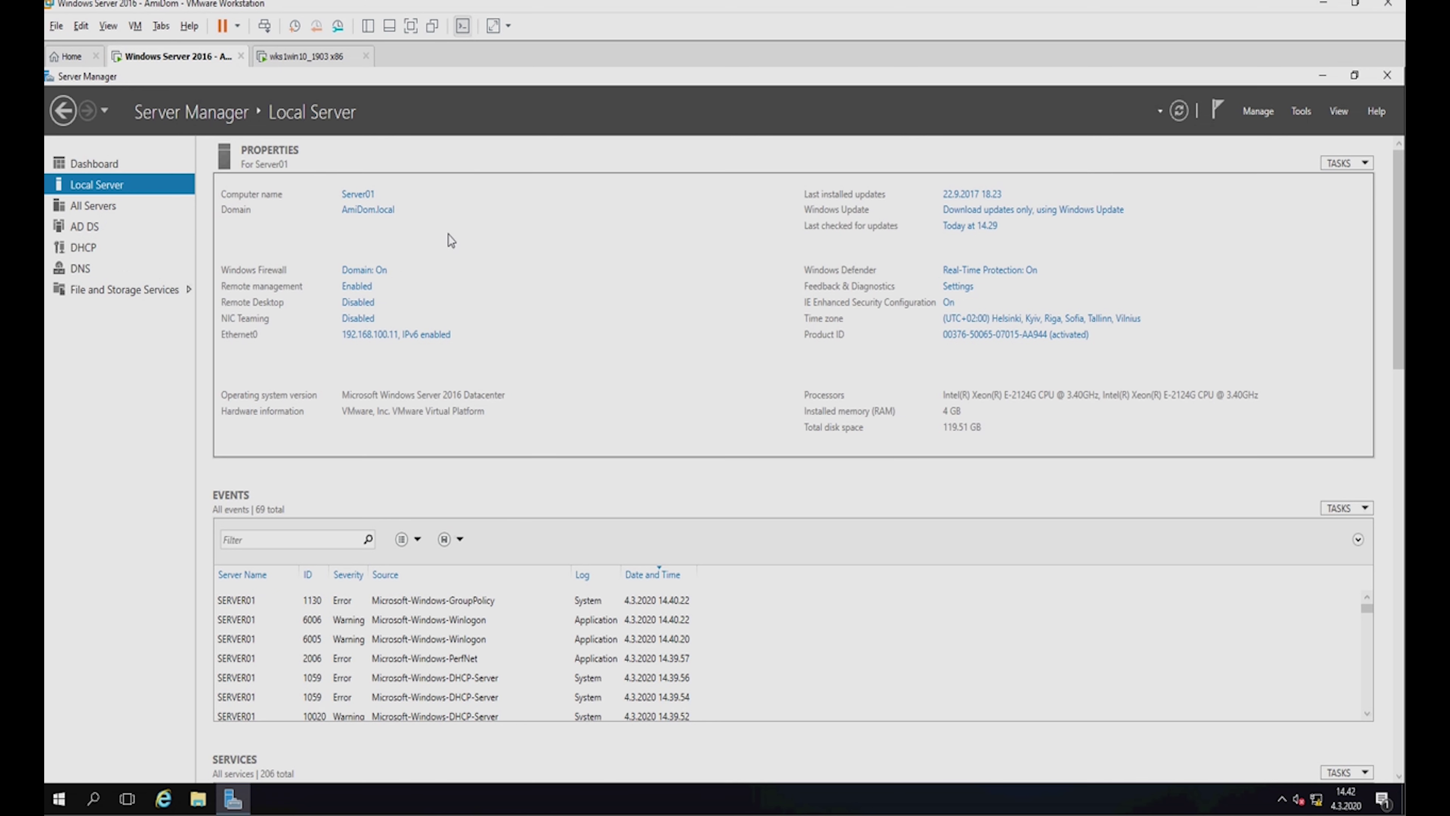
Start the Add Roles and Features wizard with role-based installation targeting this server.
{"action": "left_click", "coordinate": [1261, 105]}
{"action": "left_click", "coordinate": [1268, 135]}
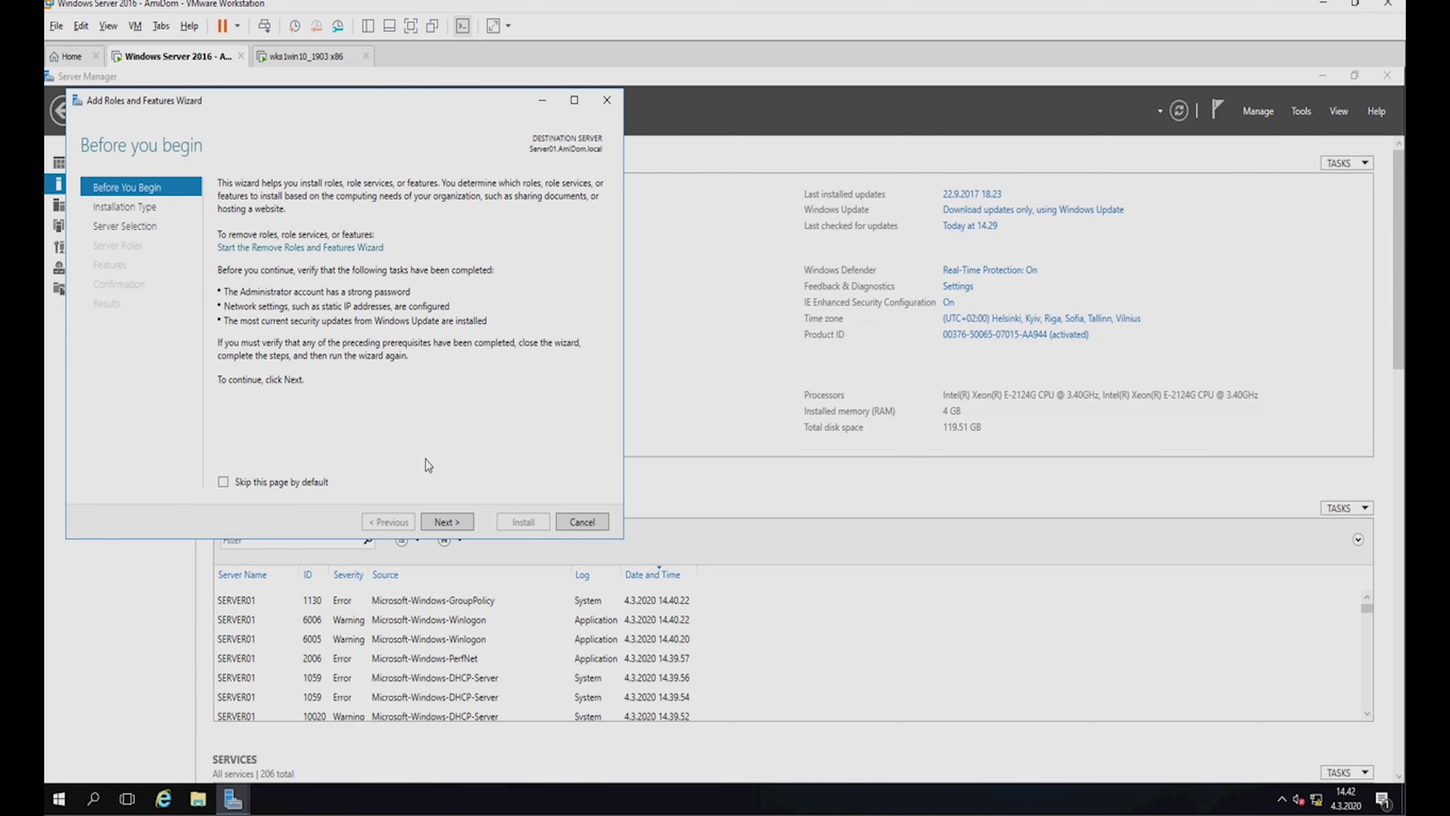
{"action": "left_click", "coordinate": [461, 526]}
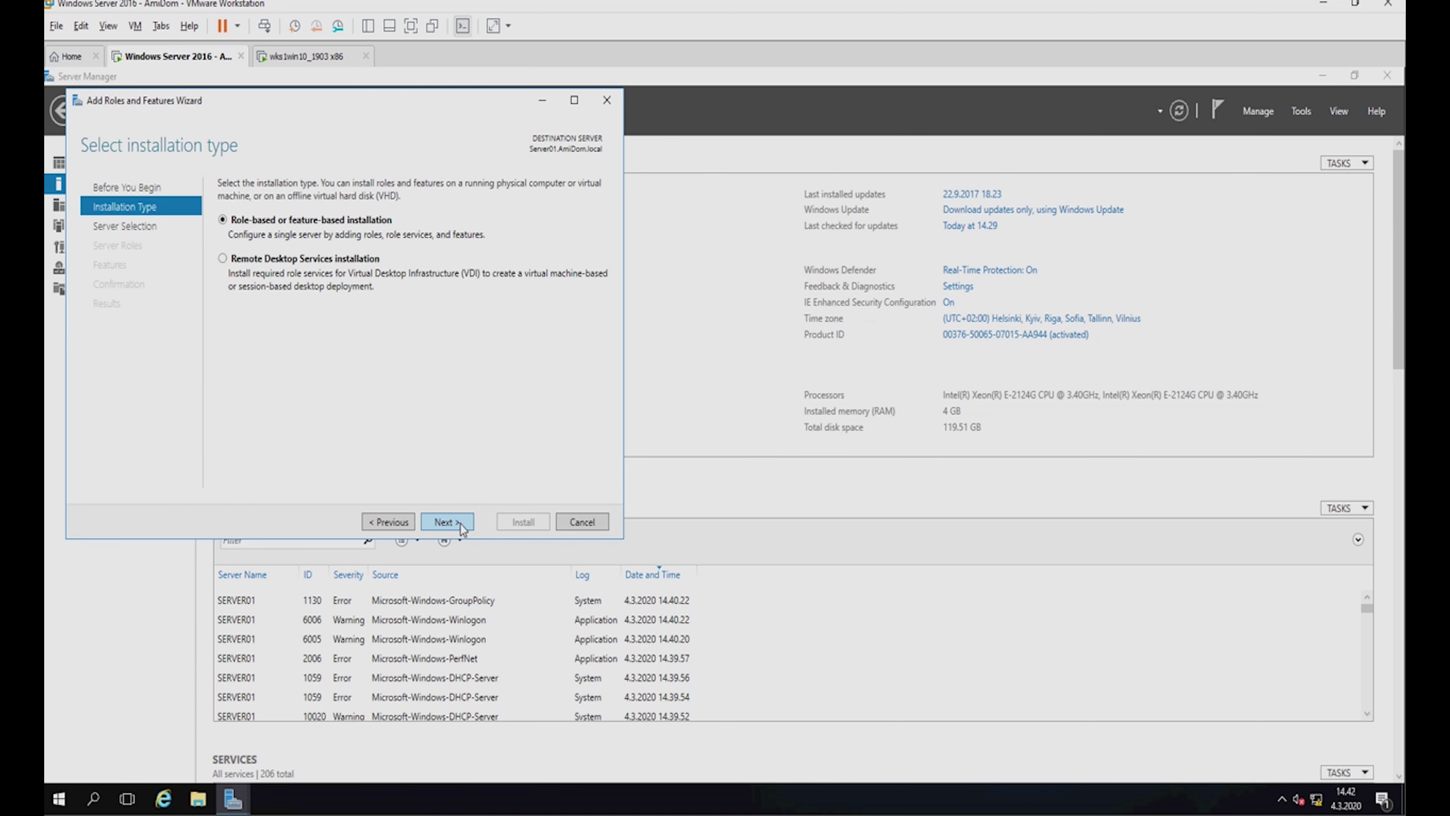
{"action": "left_click", "coordinate": [461, 525]}
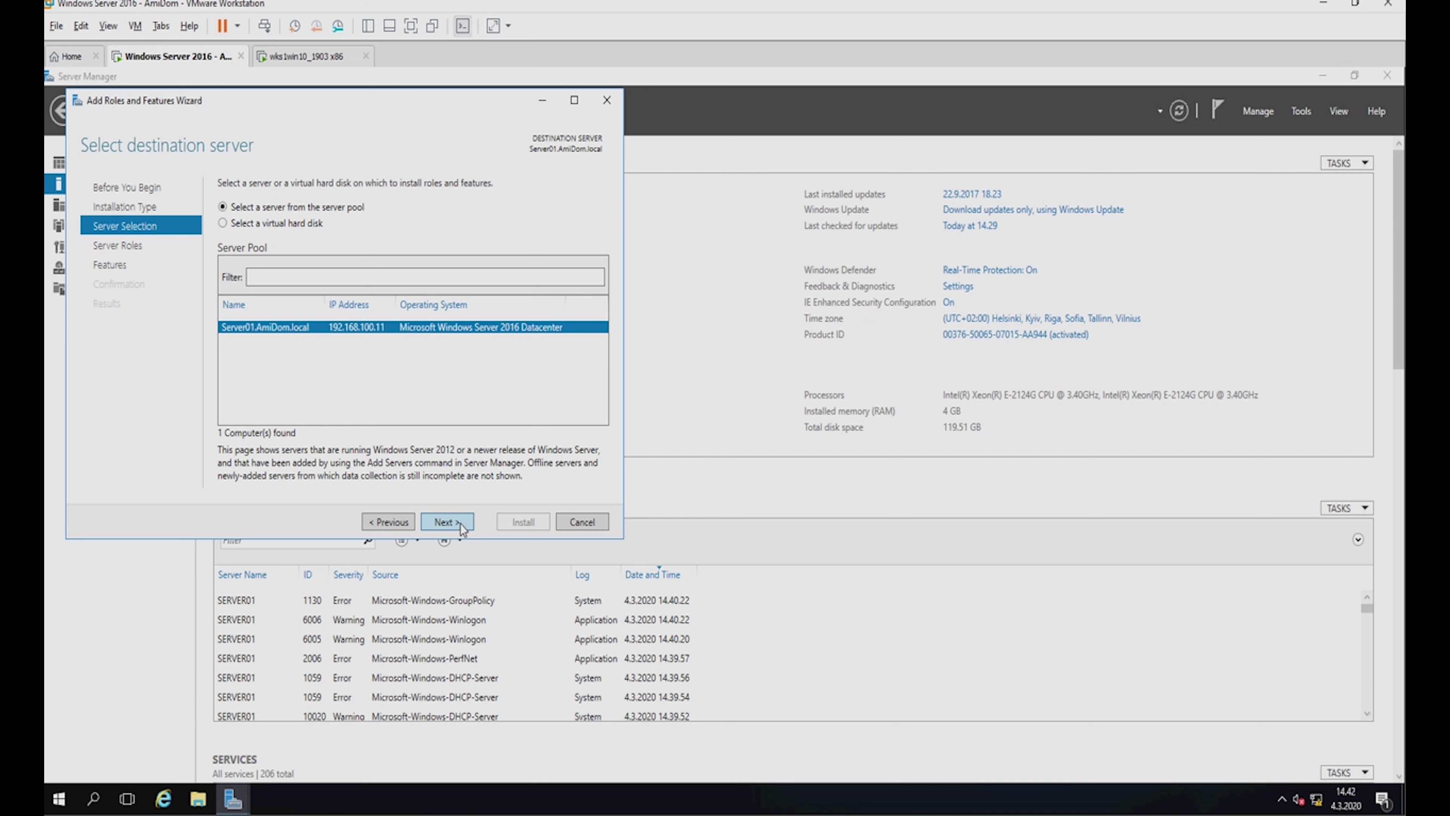
{"action": "left_click", "coordinate": [461, 523]}
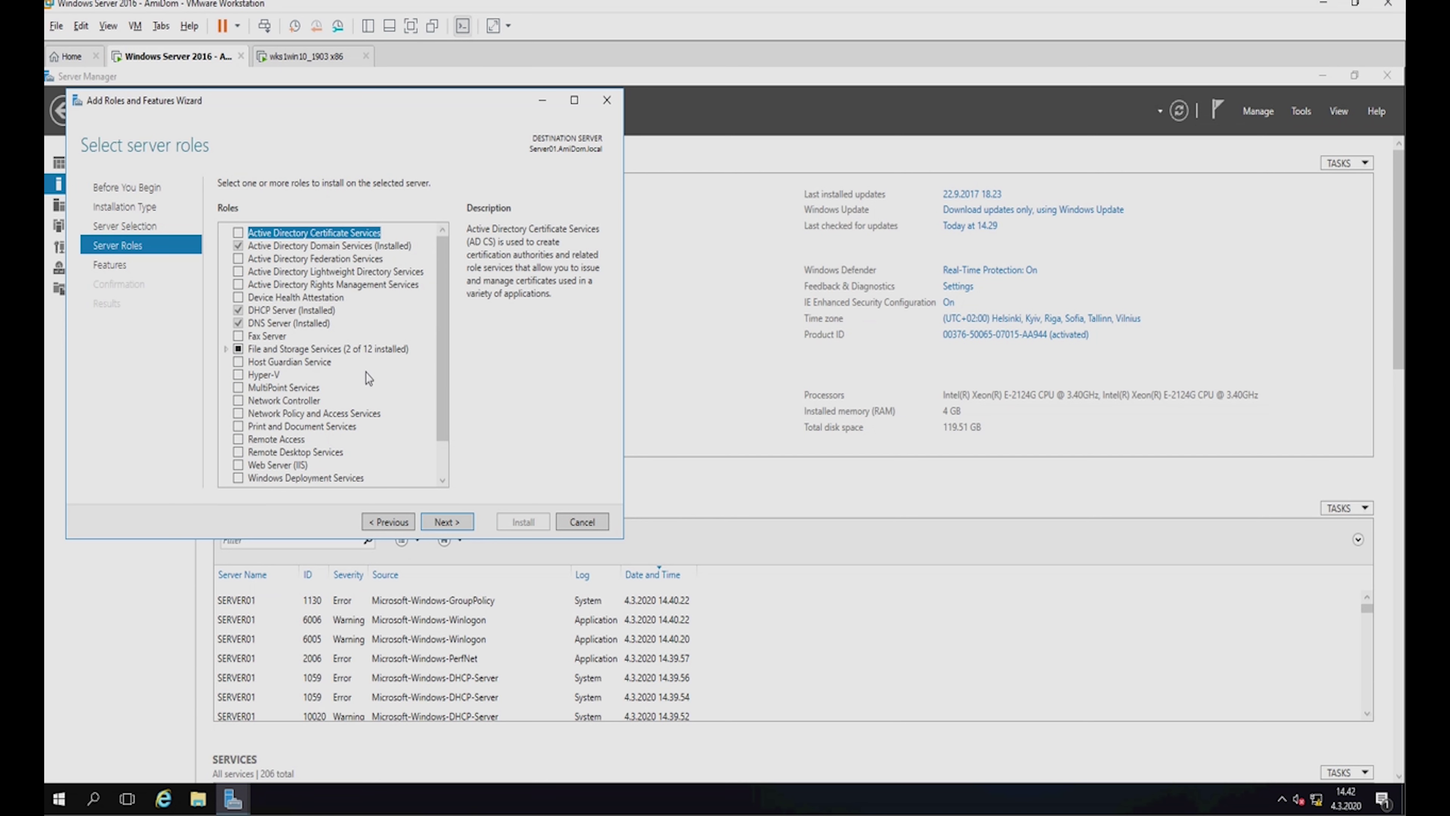
Select Windows Deployment Services with Deployment Server and Transport Server, then start the installation.
{"action": "scroll", "coordinate": [359, 423], "scroll_direction": "down", "scroll_amount": 1}
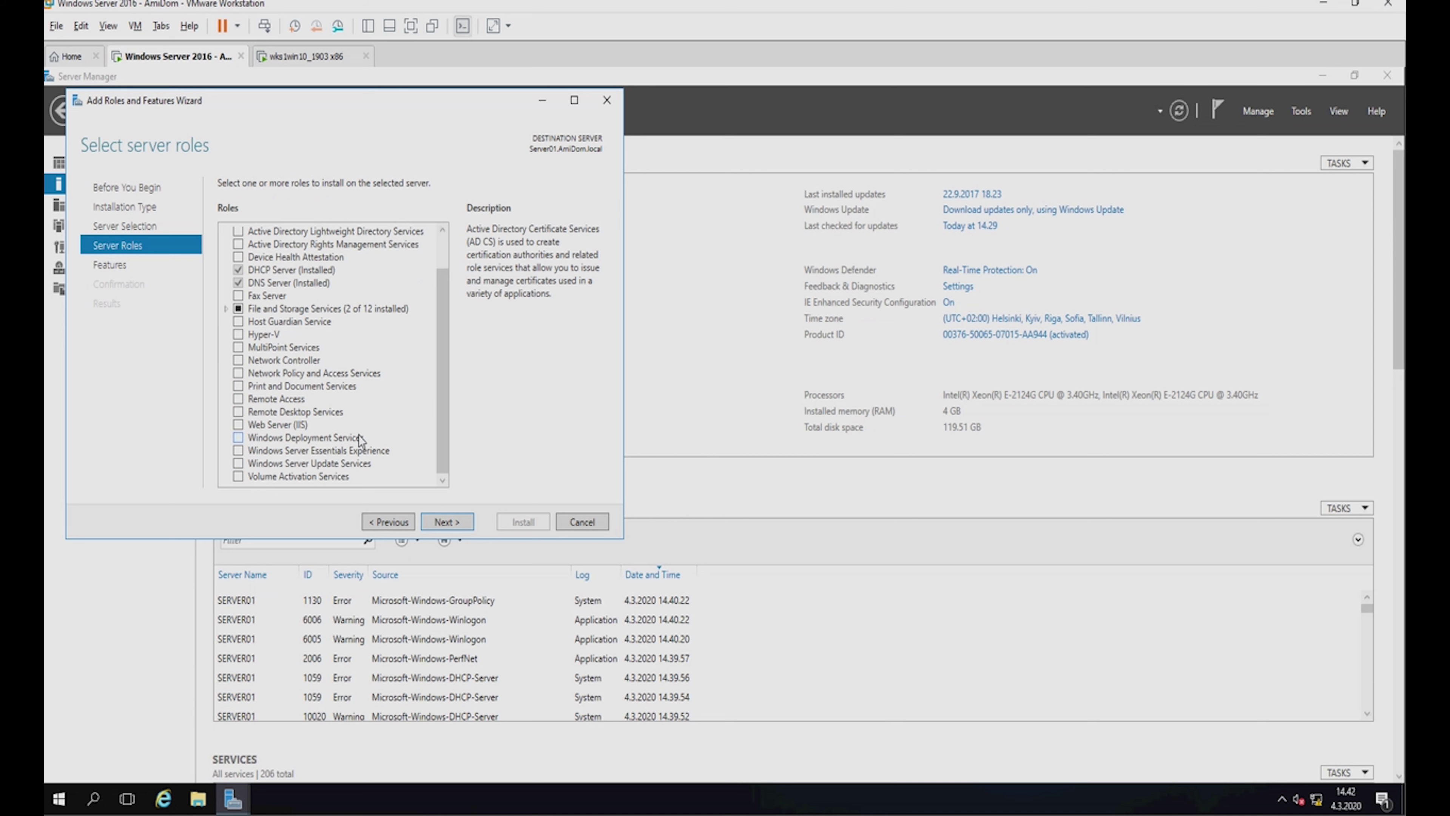
{"action": "left_click", "coordinate": [238, 439]}
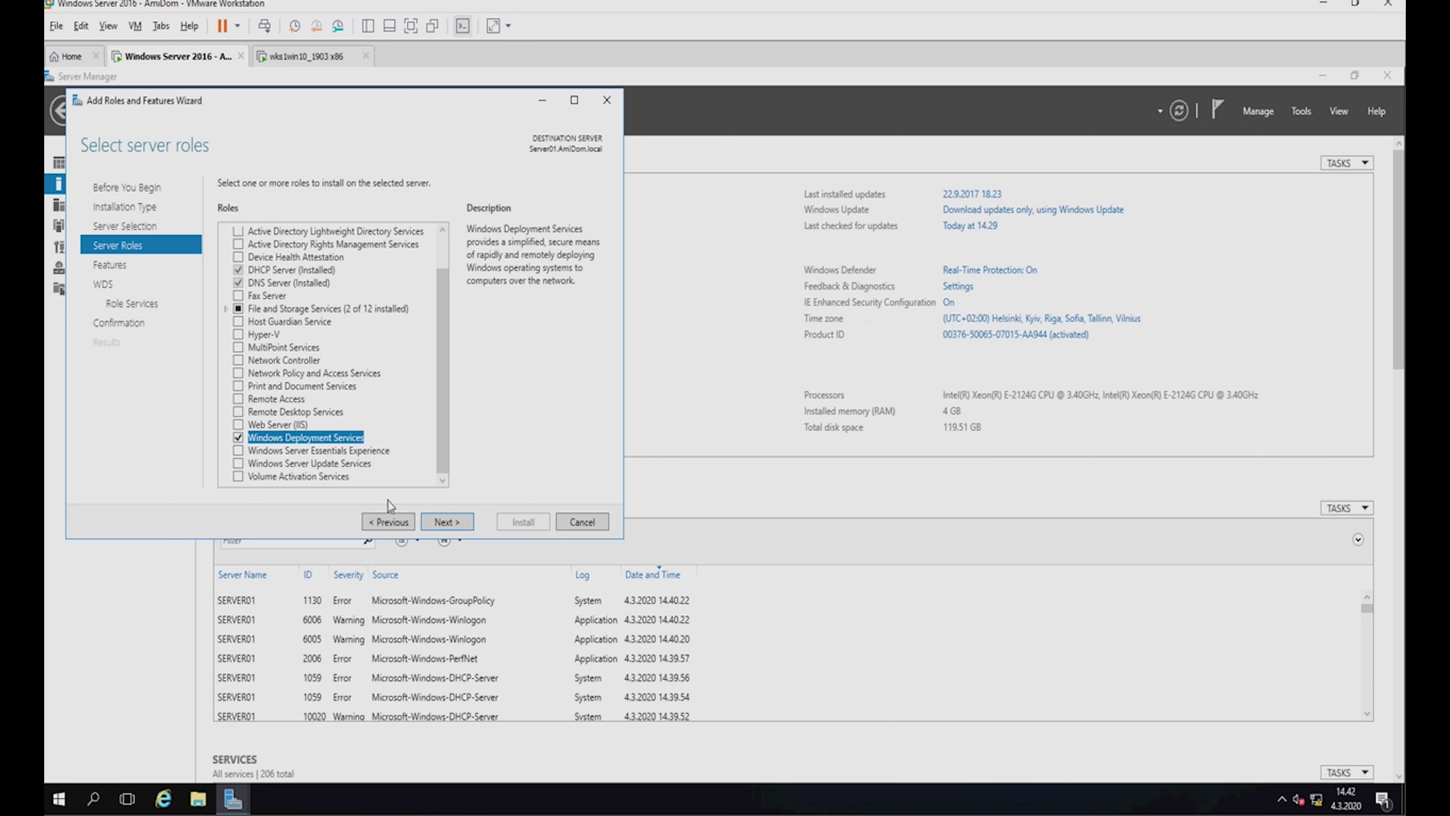
{"action": "left_click", "coordinate": [448, 522]}
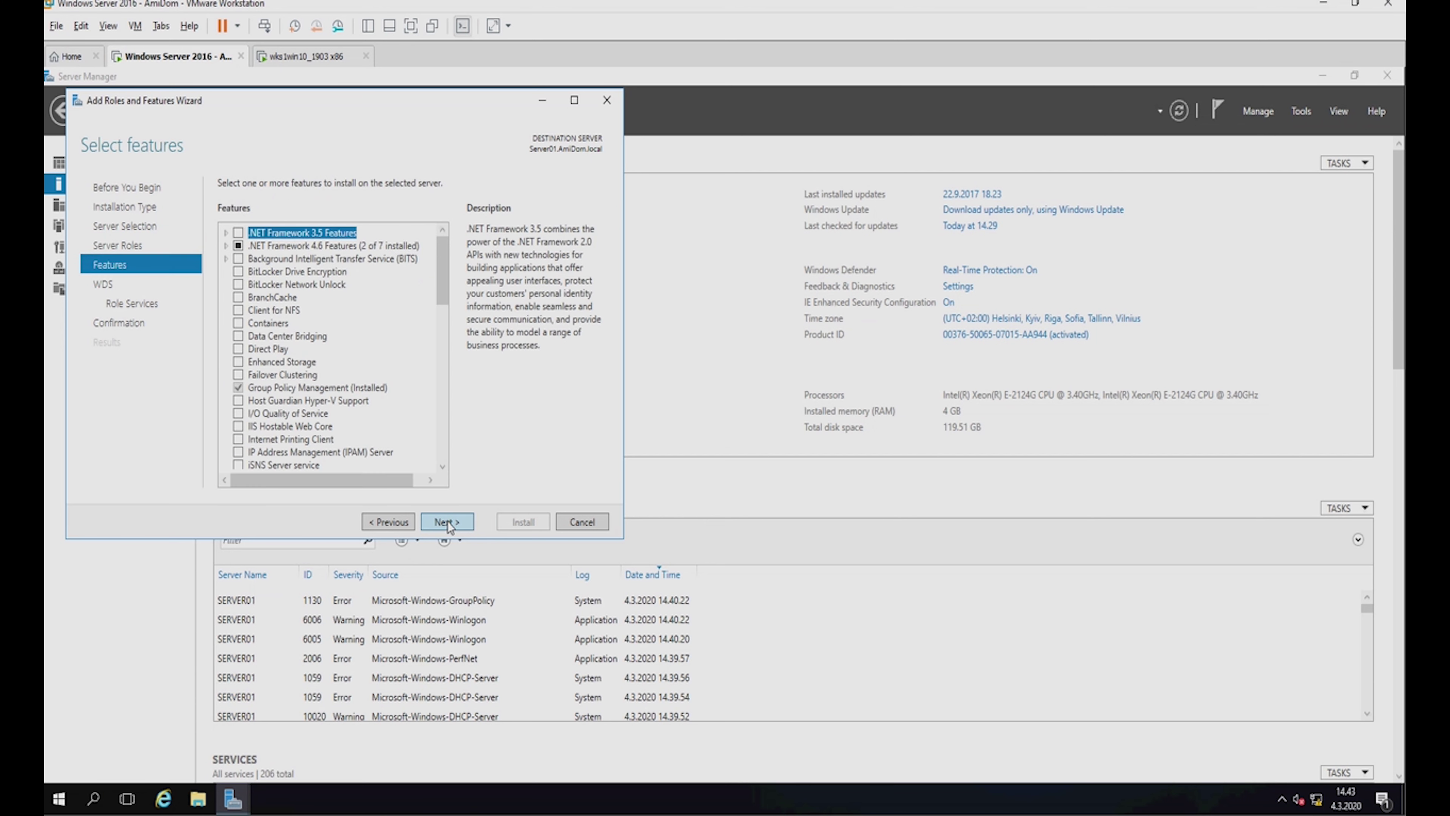
{"action": "left_click", "coordinate": [448, 523]}
{"action": "left_click", "coordinate": [448, 522]}
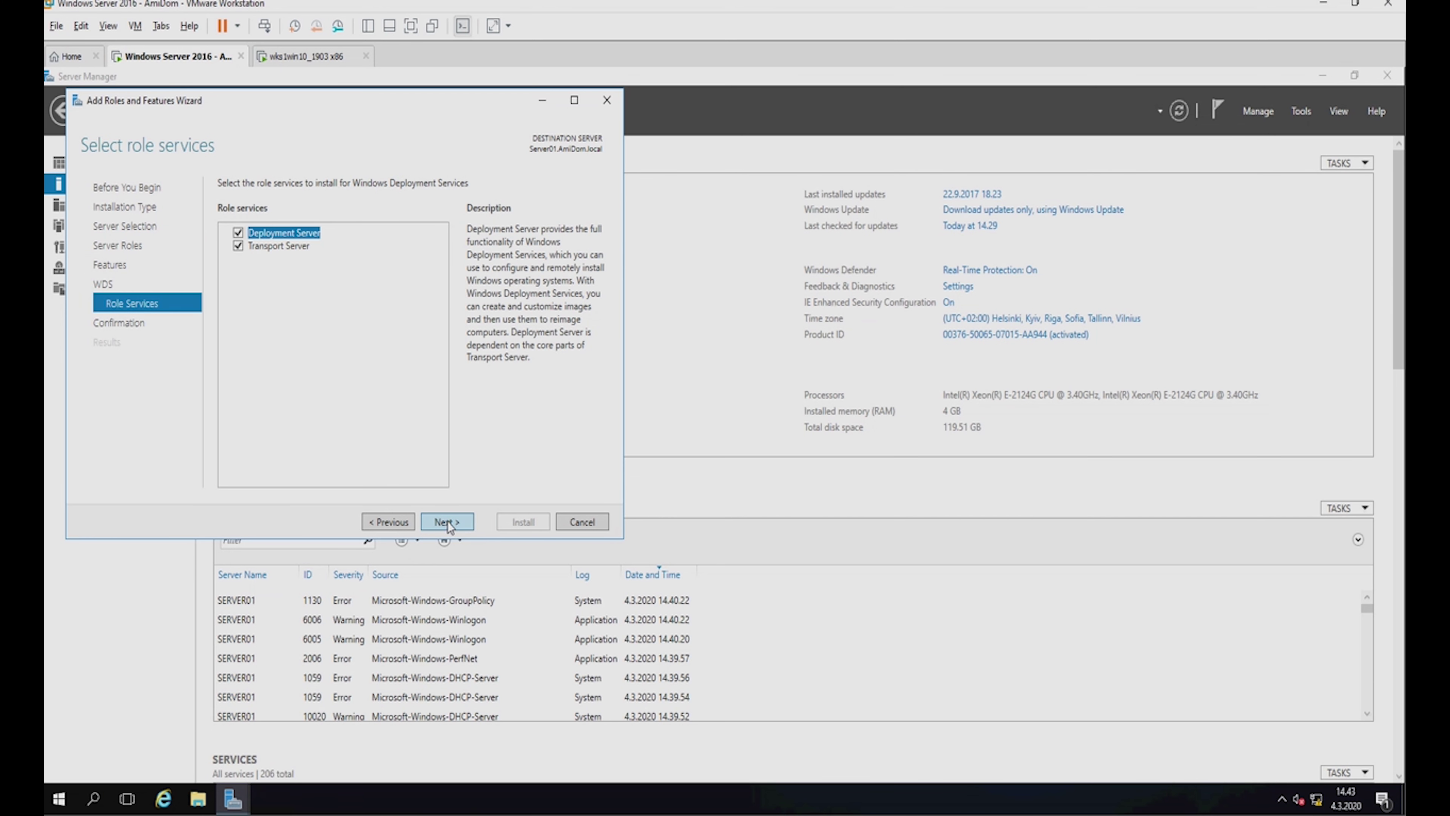
{"action": "left_click", "coordinate": [448, 523]}
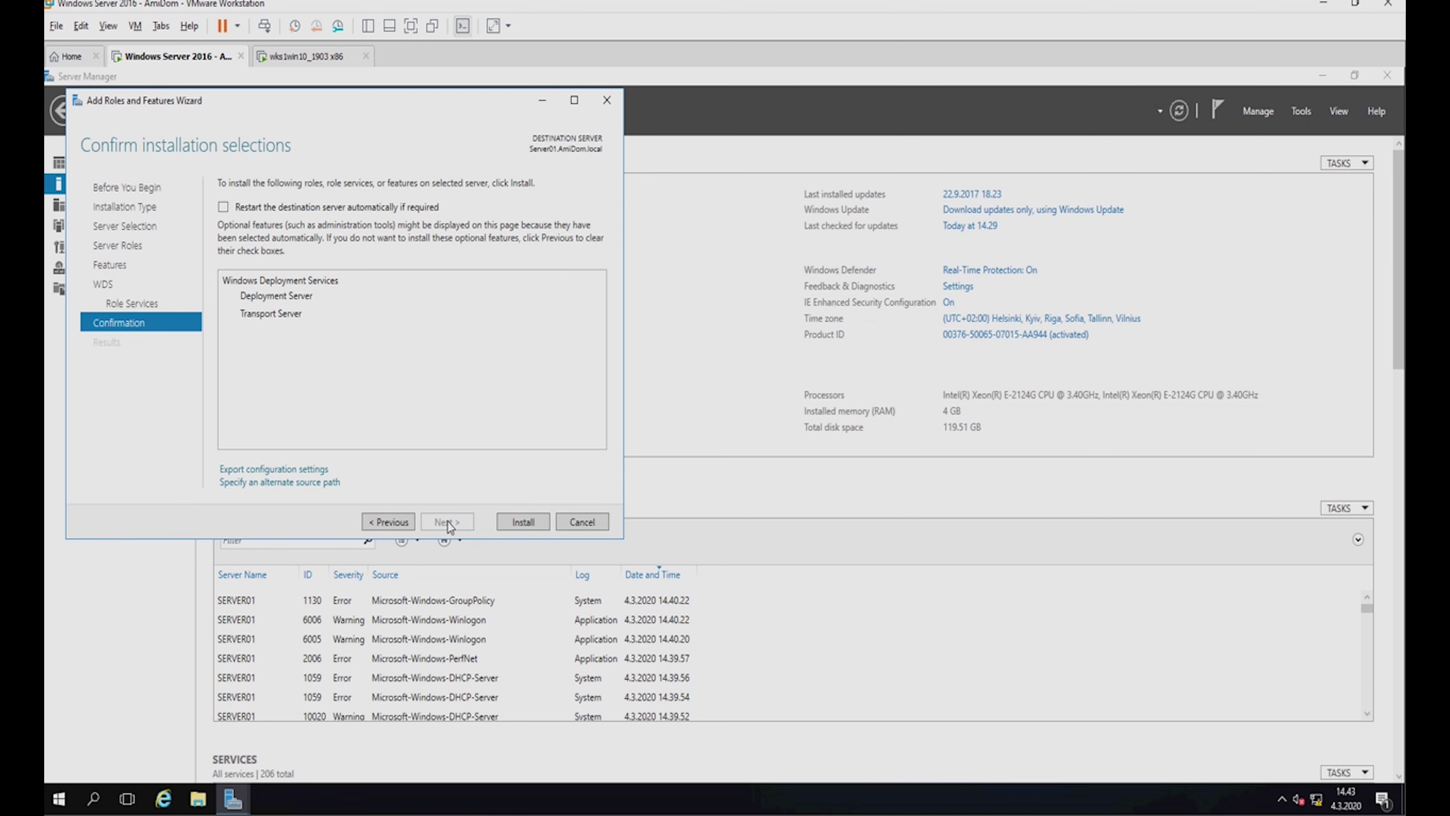
{"action": "left_click", "coordinate": [516, 522]}
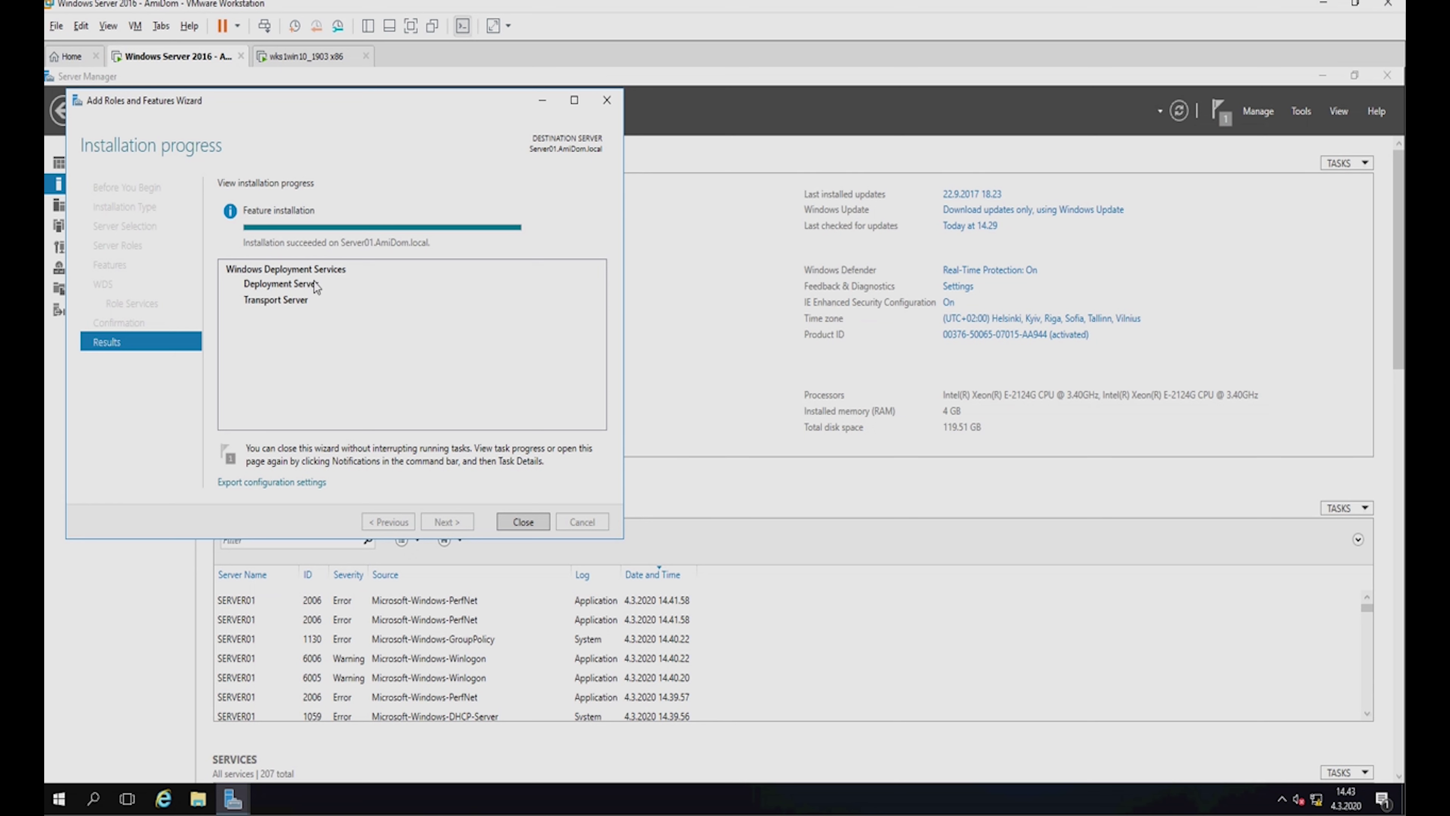
Close the Add Roles and Features wizard once the WDS installation succeeds.
{"action": "left_click", "coordinate": [522, 520]}
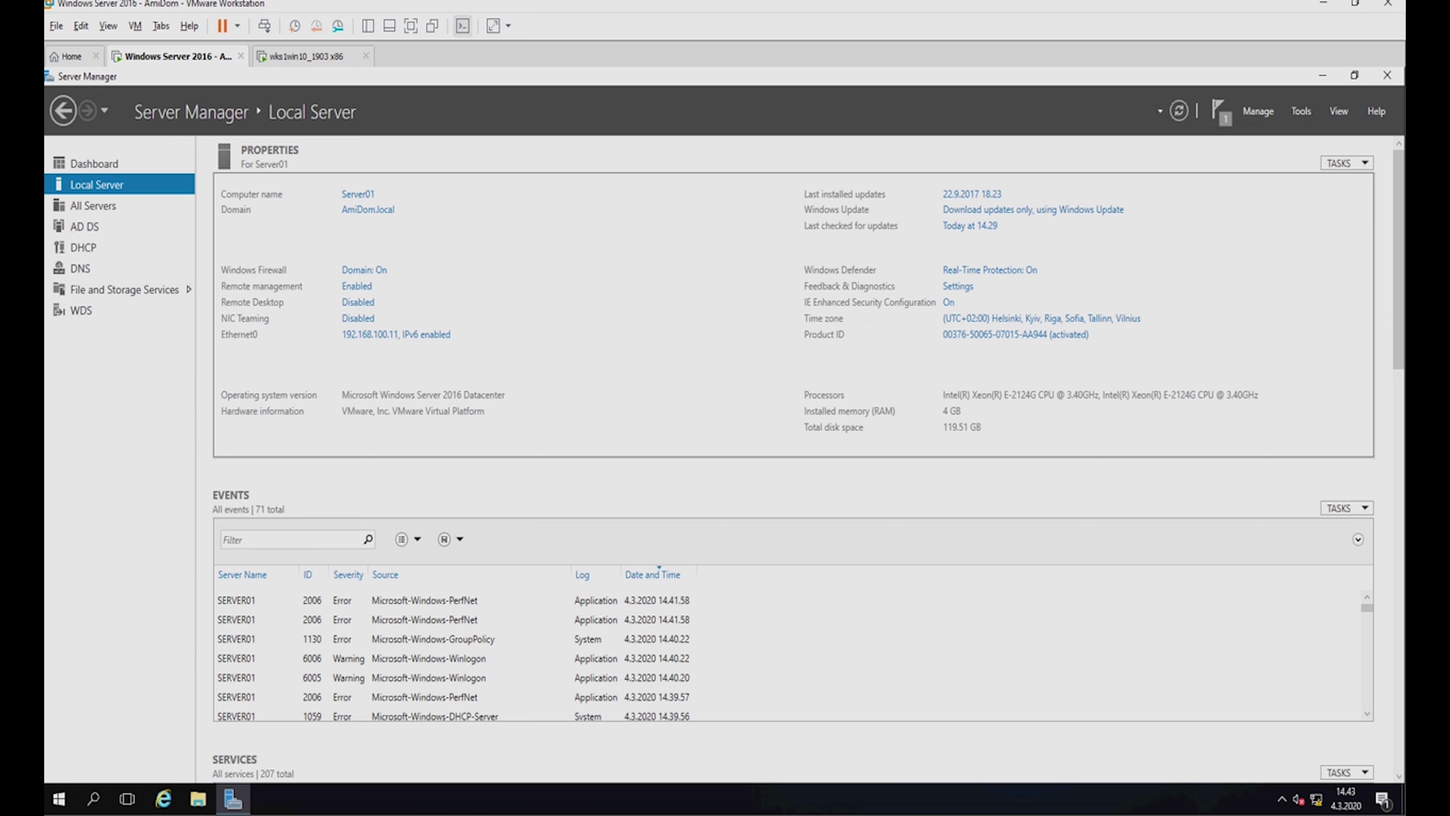
Open the WDS console and launch Configure Server on Server01.AmiDom.local.
{"action": "left_click", "coordinate": [1302, 111]}
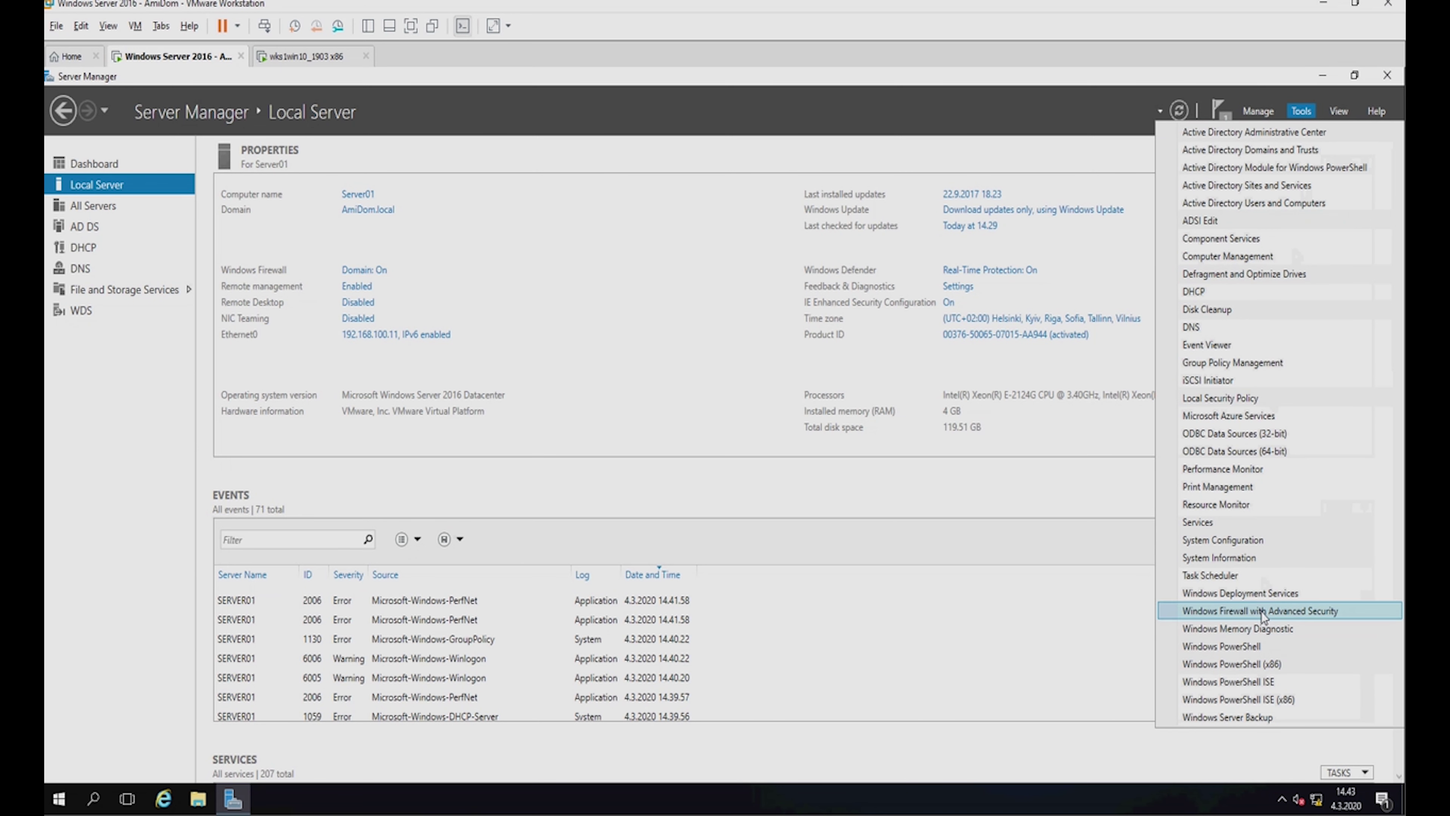
{"action": "left_click", "coordinate": [1261, 595]}
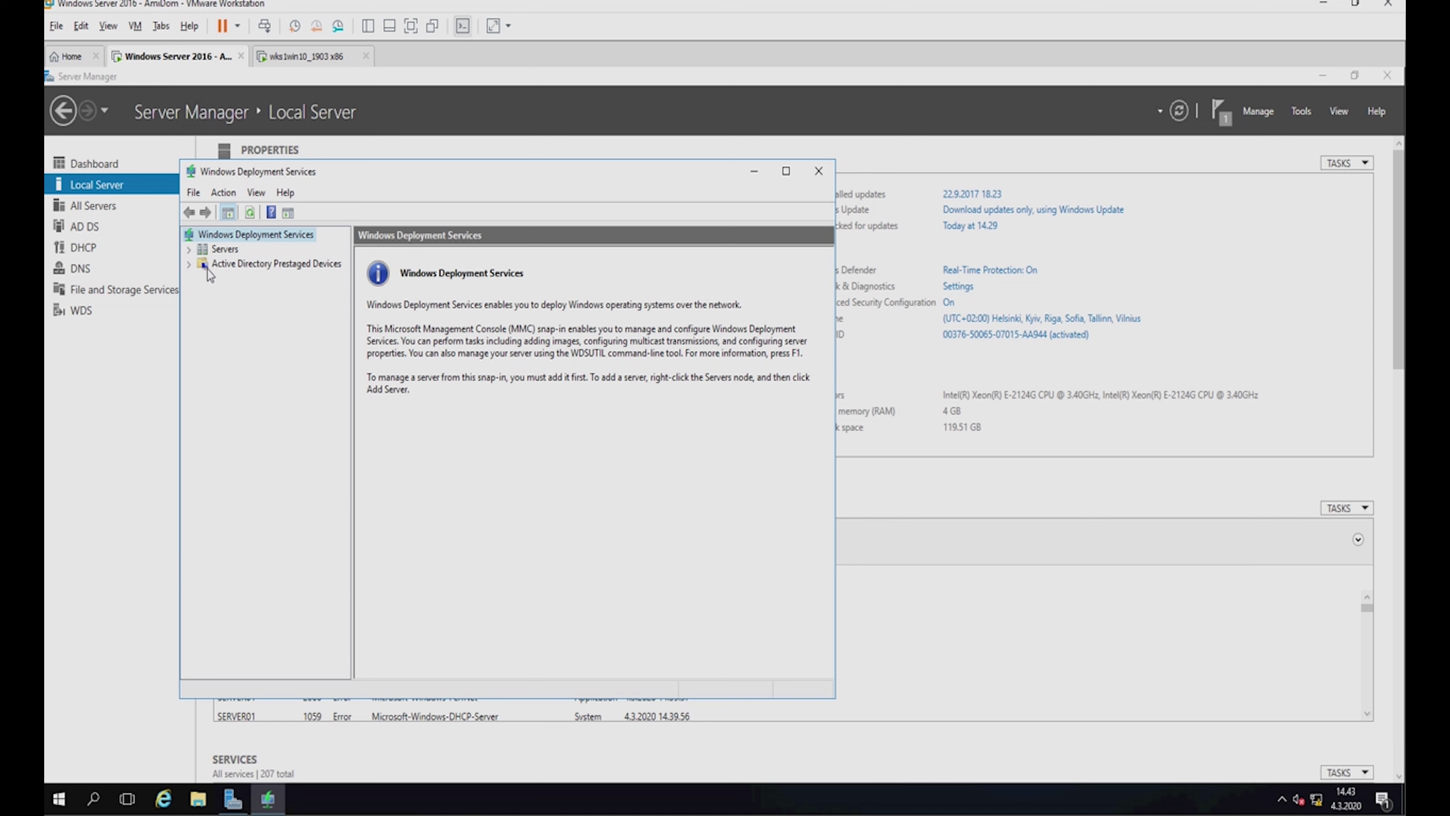
{"action": "double_click", "coordinate": [217, 251]}
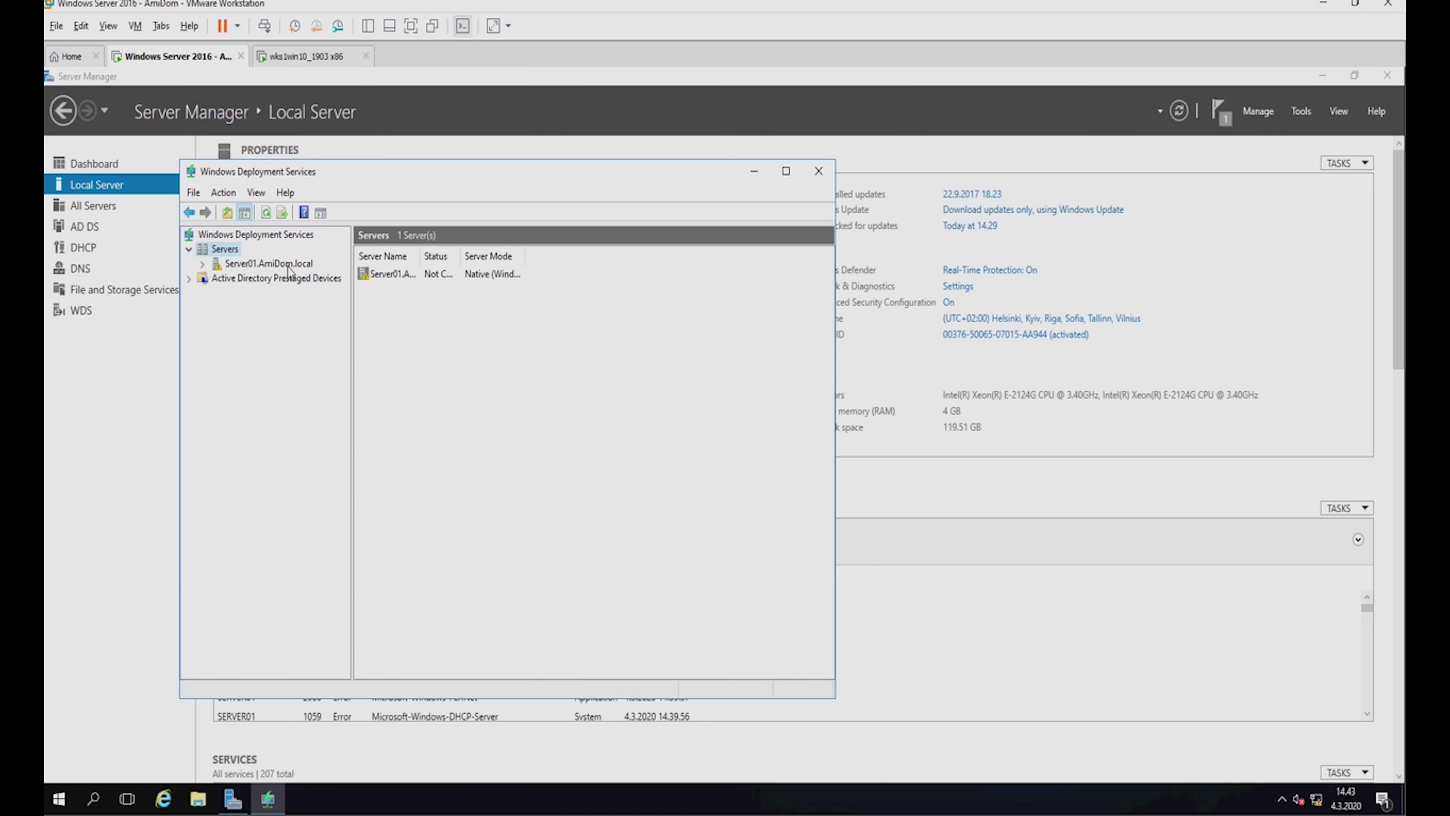
{"action": "left_click", "coordinate": [268, 264]}
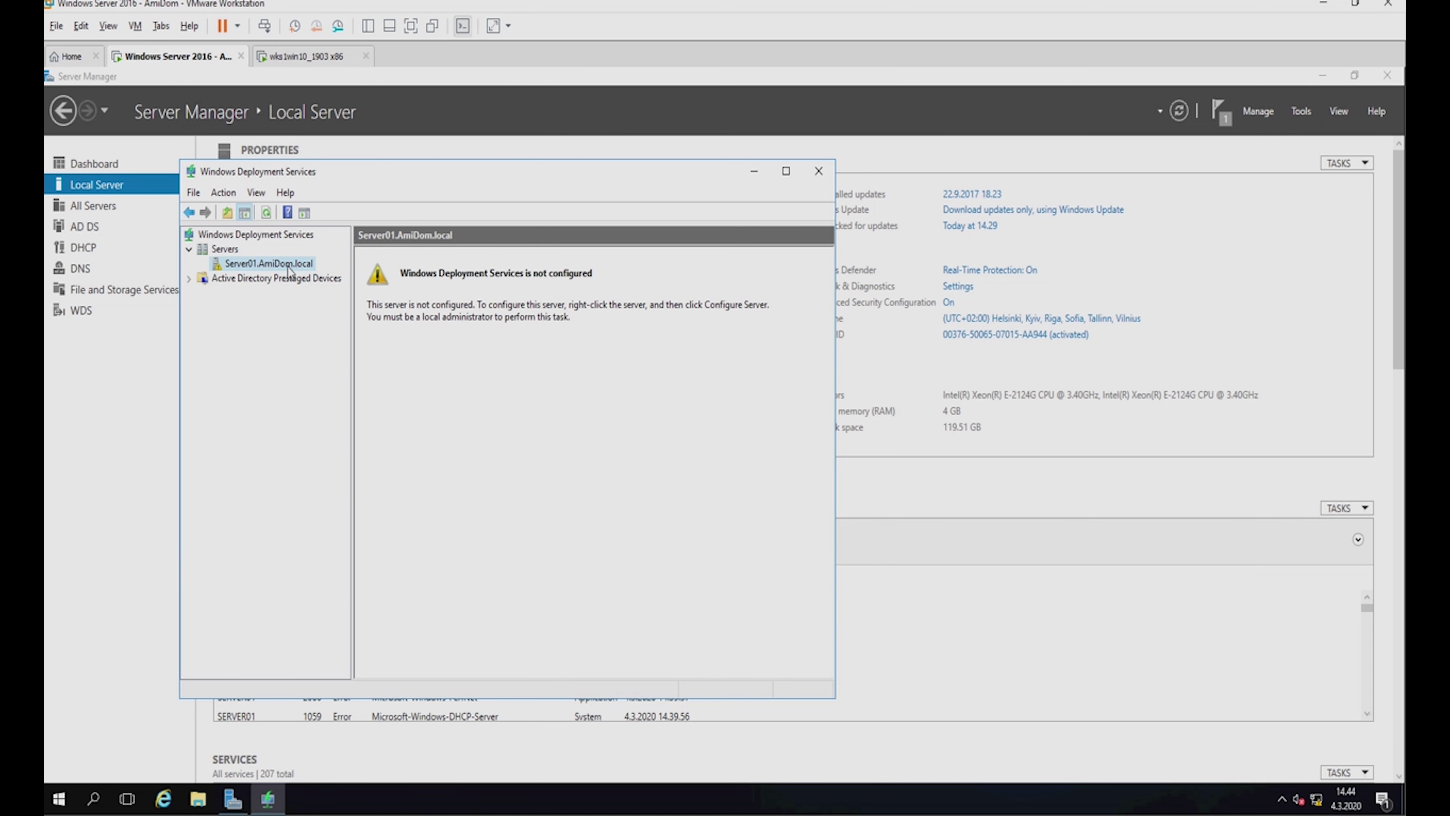
{"action": "right_click", "coordinate": [288, 271]}
{"action": "left_click", "coordinate": [302, 276]}
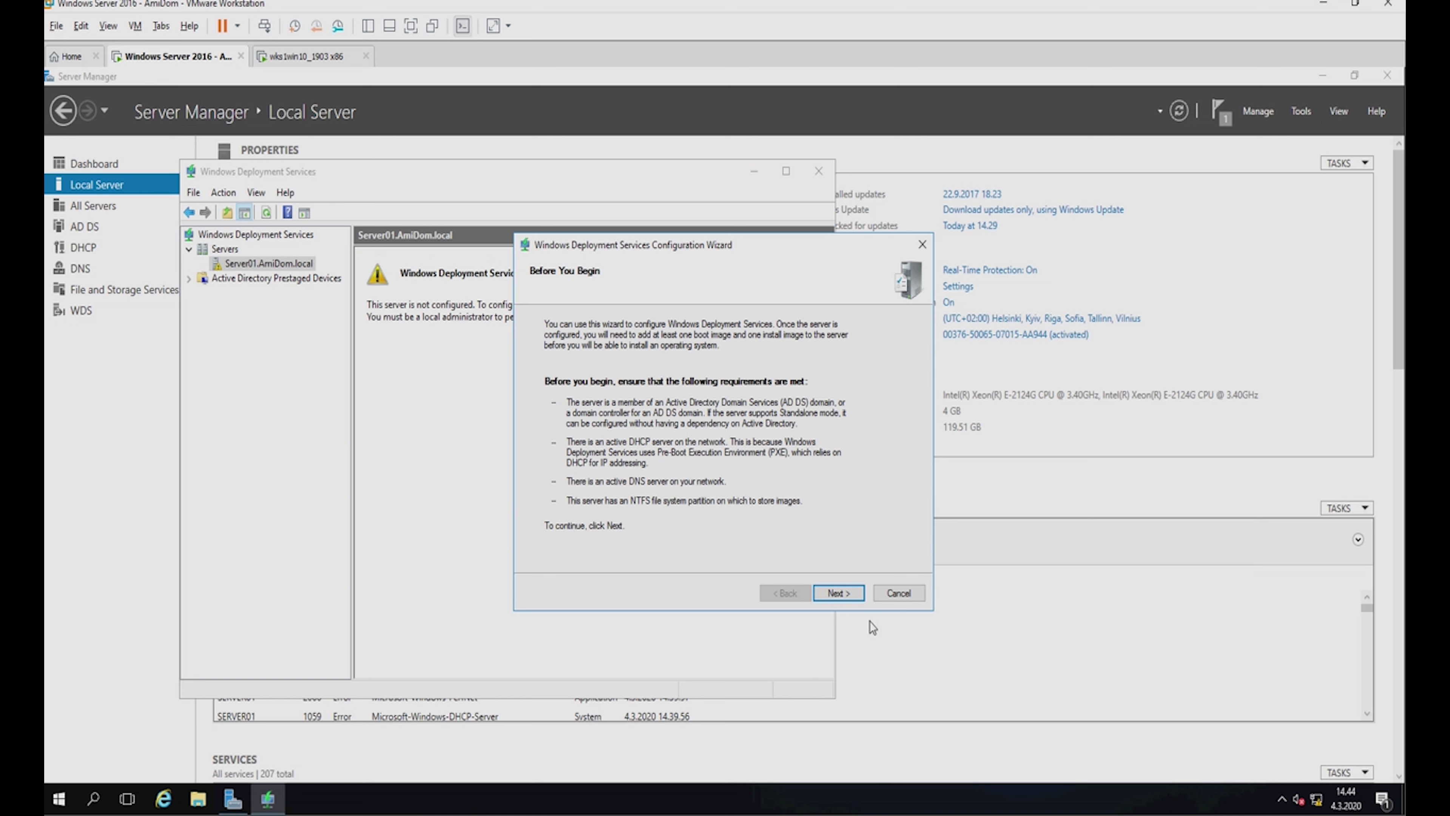
Keep the server Integrated with Active Directory and browse folder locations without changing the path.
{"action": "left_click", "coordinate": [853, 594]}
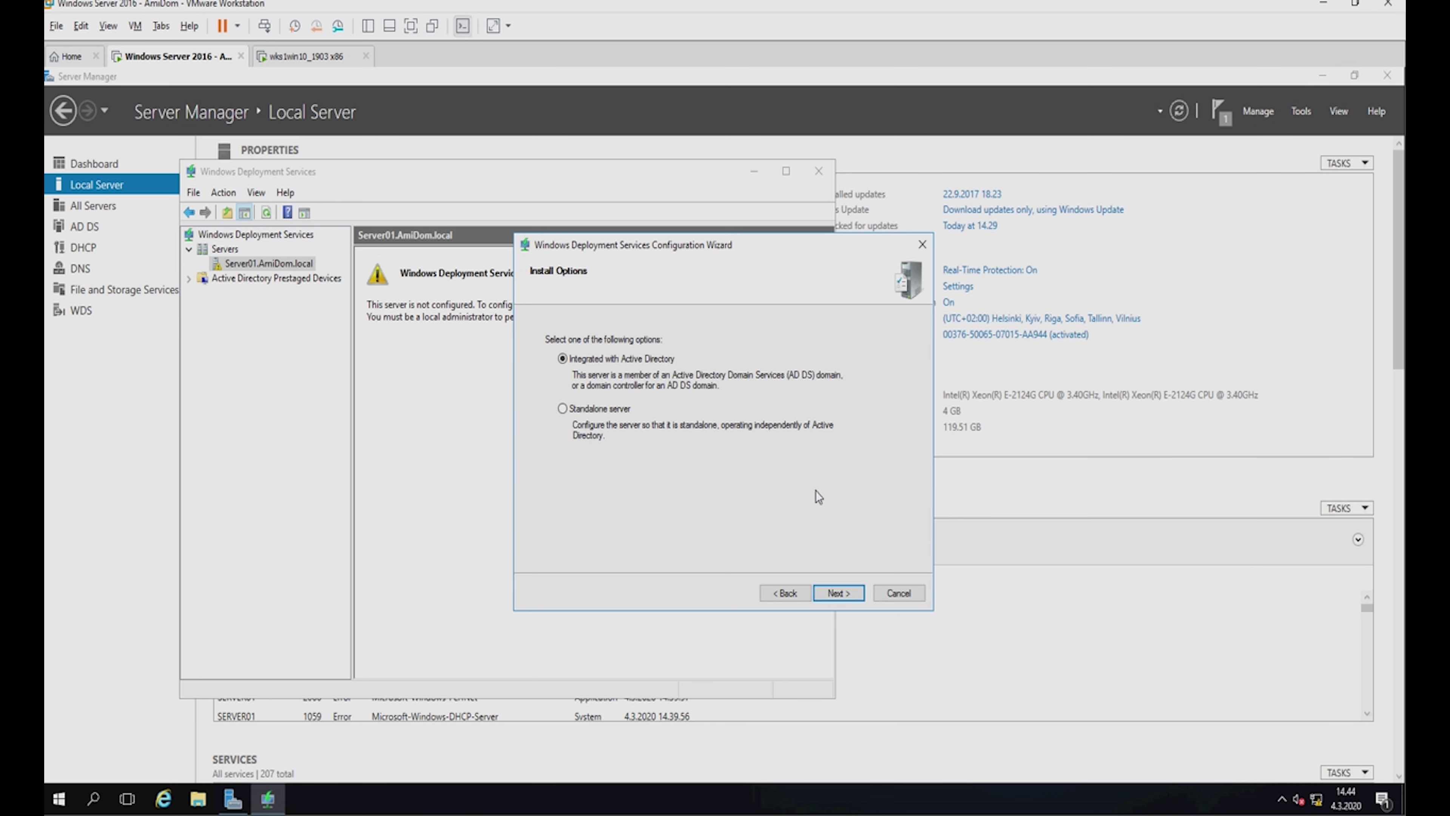
{"action": "left_click", "coordinate": [840, 597]}
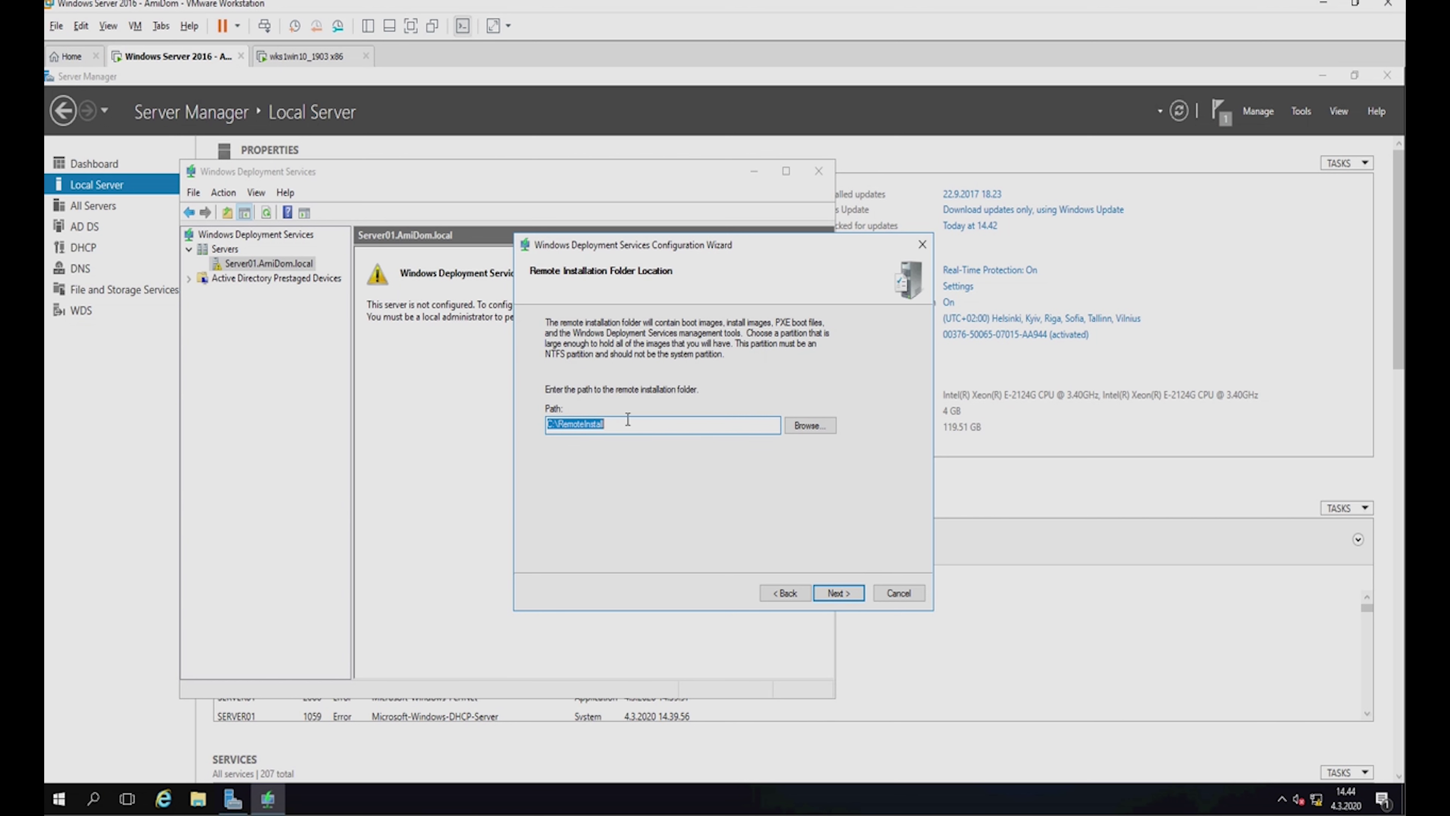
{"action": "left_click", "coordinate": [815, 426]}
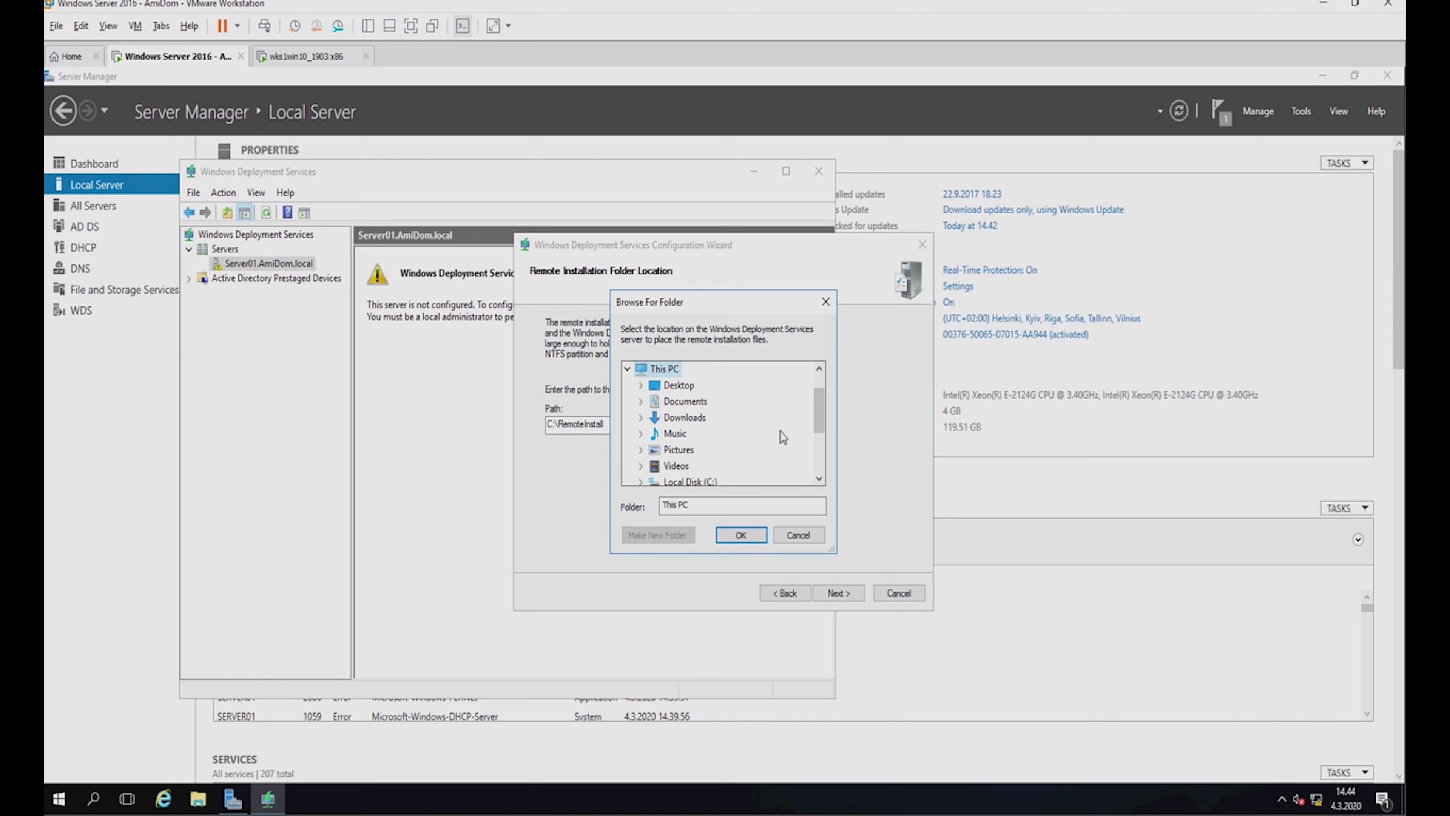
{"action": "left_click_drag", "start_coordinate": [823, 412], "coordinate": [821, 469]}
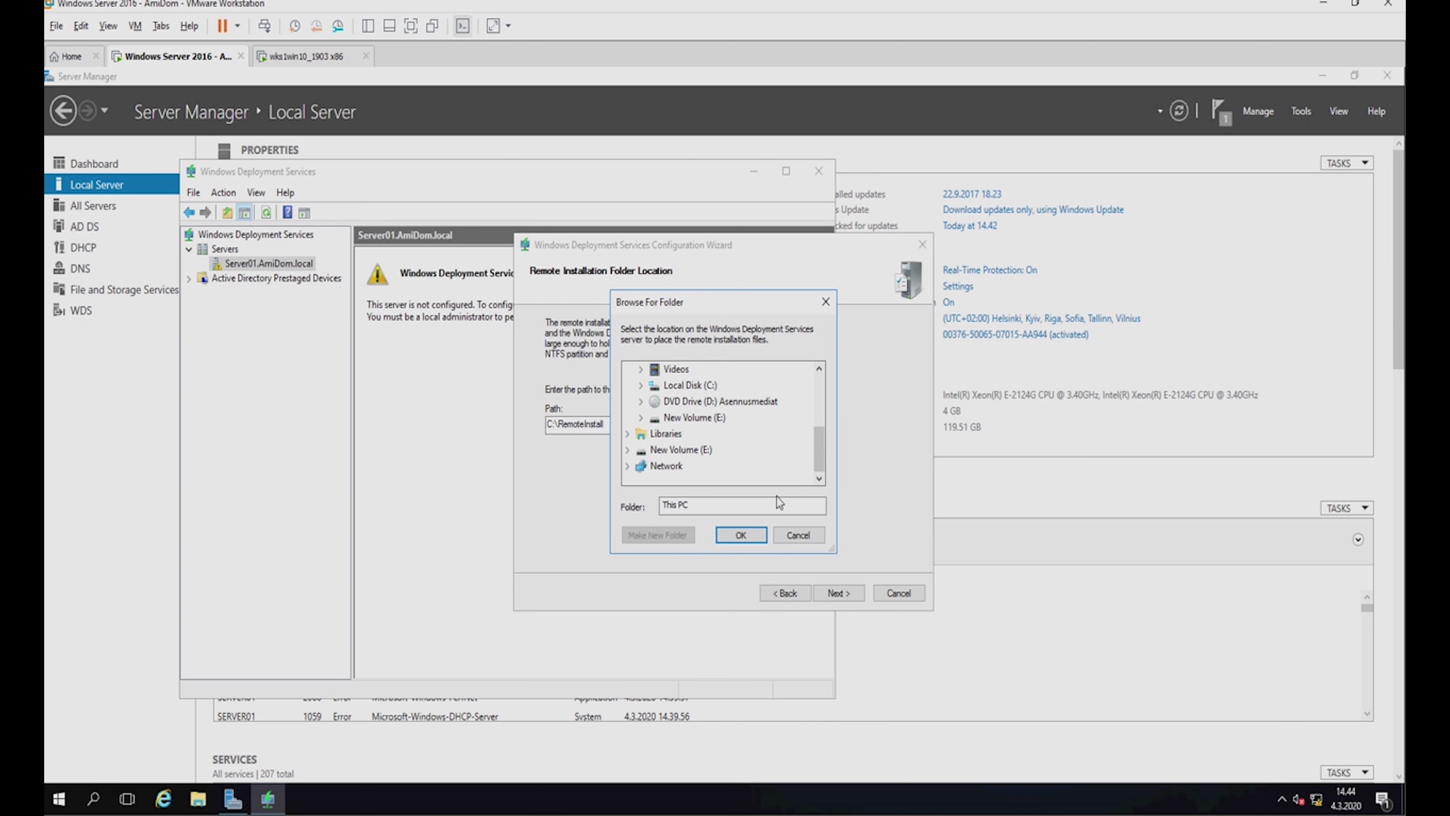
{"action": "left_click", "coordinate": [798, 534]}
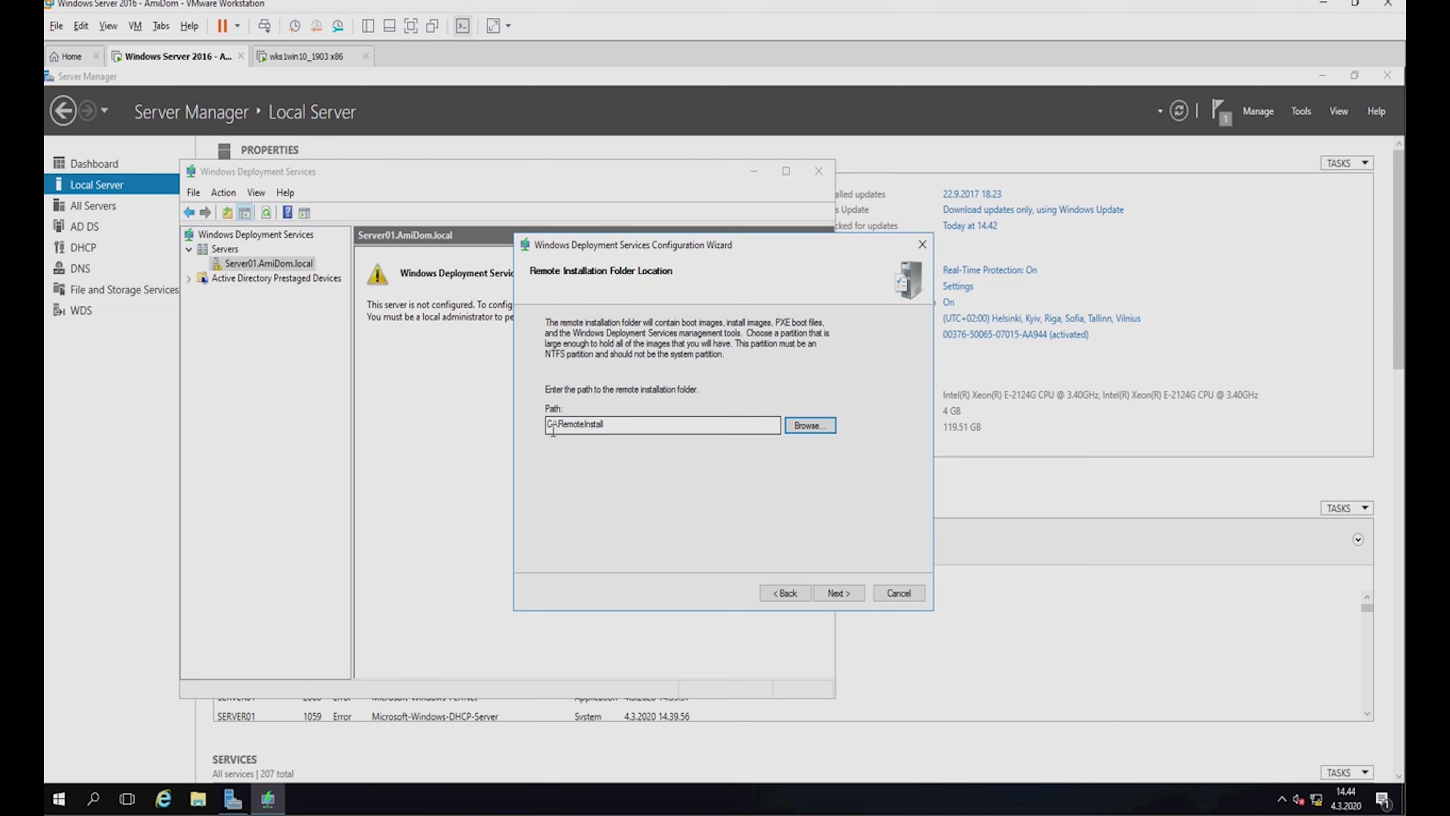
Change the remote installation folder from C:\RemoteInstall to E:\RemoteInstall.
{"action": "left_click", "coordinate": [551, 426]}
{"action": "key", "text": "BackSpace"}
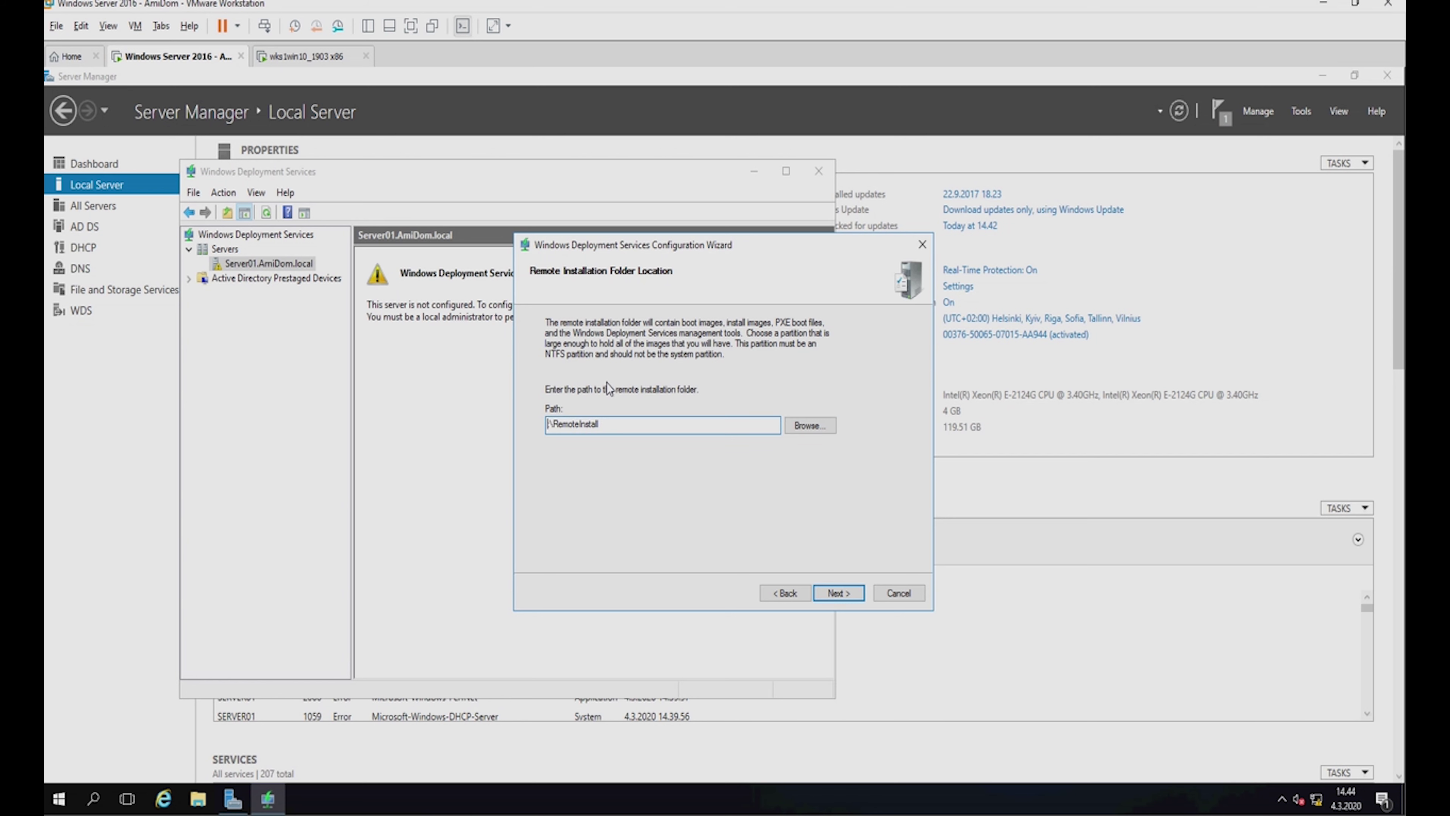
{"action": "type", "text": "E:"}
{"action": "left_click", "coordinate": [839, 593]}
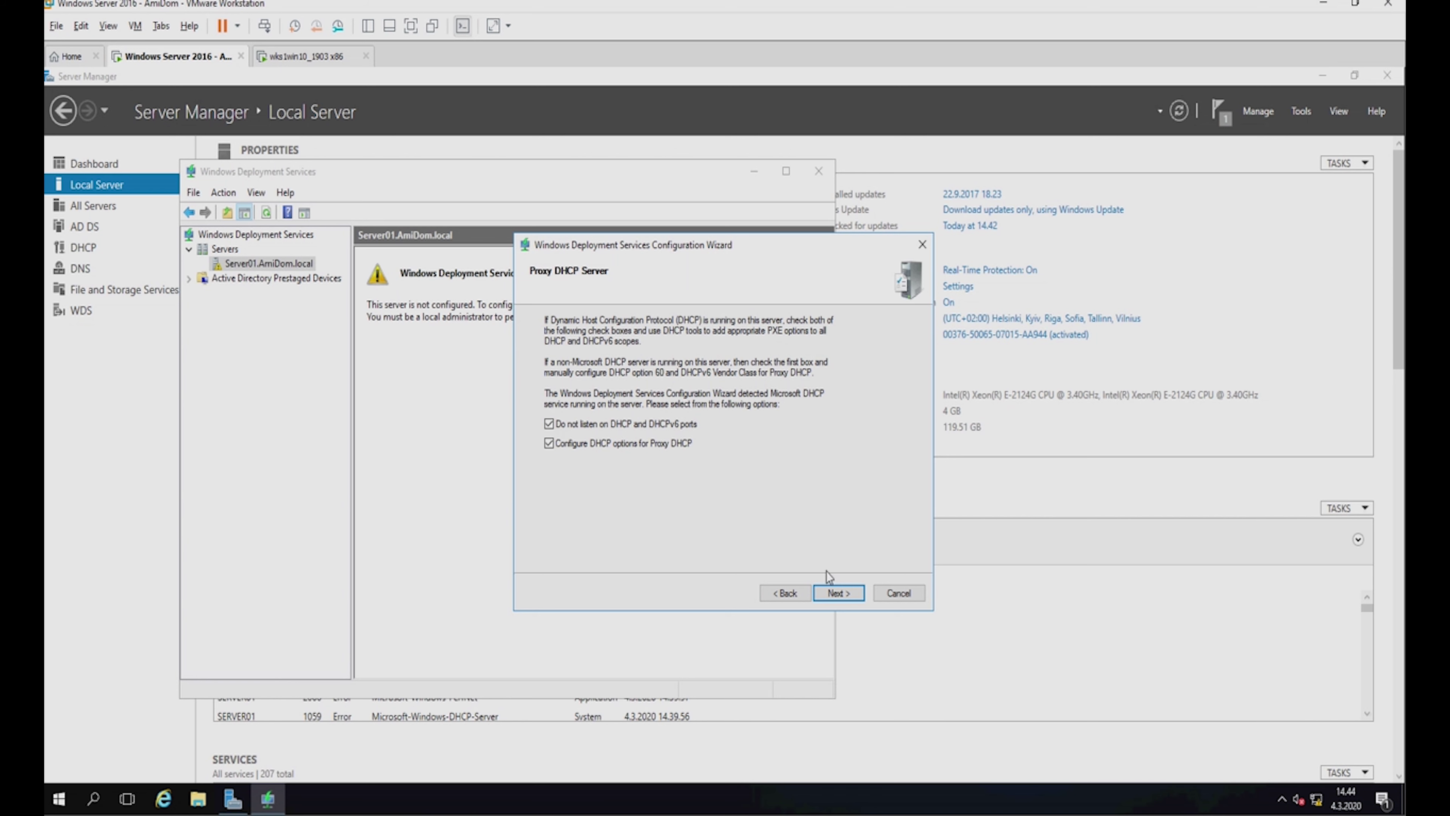
Set PXE response to all client computers (known and unknown) and complete the configuration.
{"action": "left_click", "coordinate": [834, 588]}
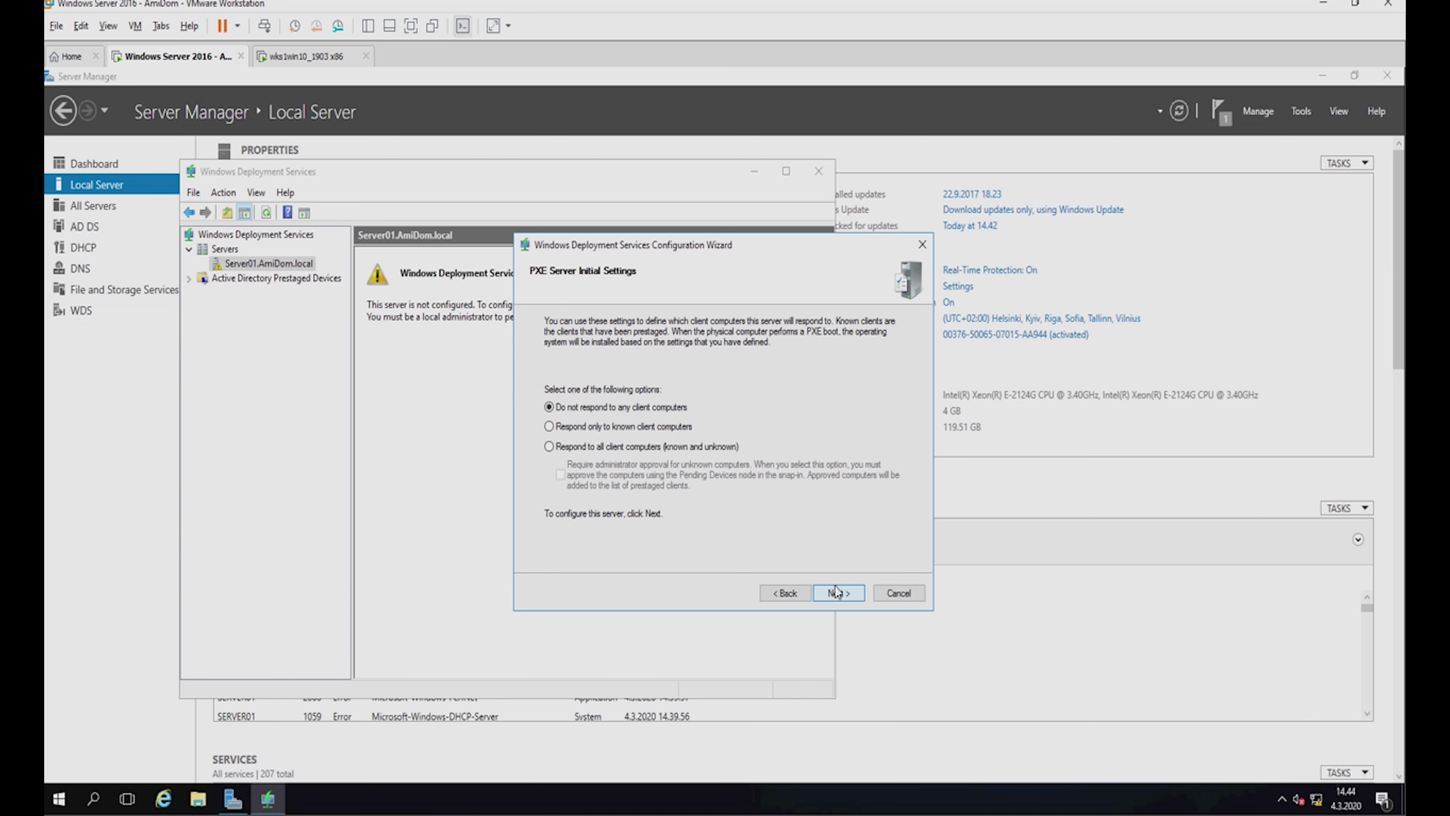
{"action": "left_click", "coordinate": [549, 446]}
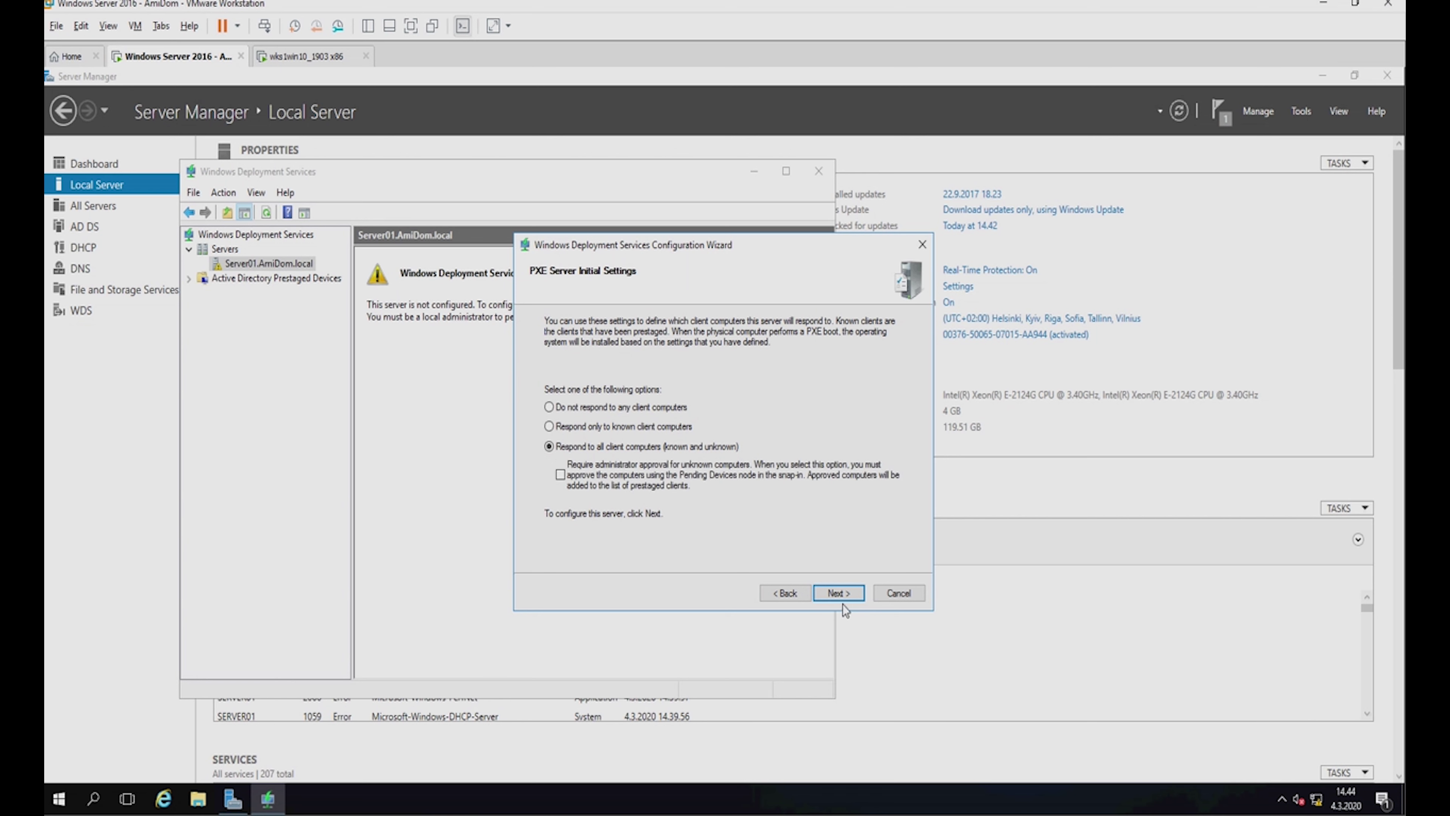
{"action": "left_click", "coordinate": [834, 593]}
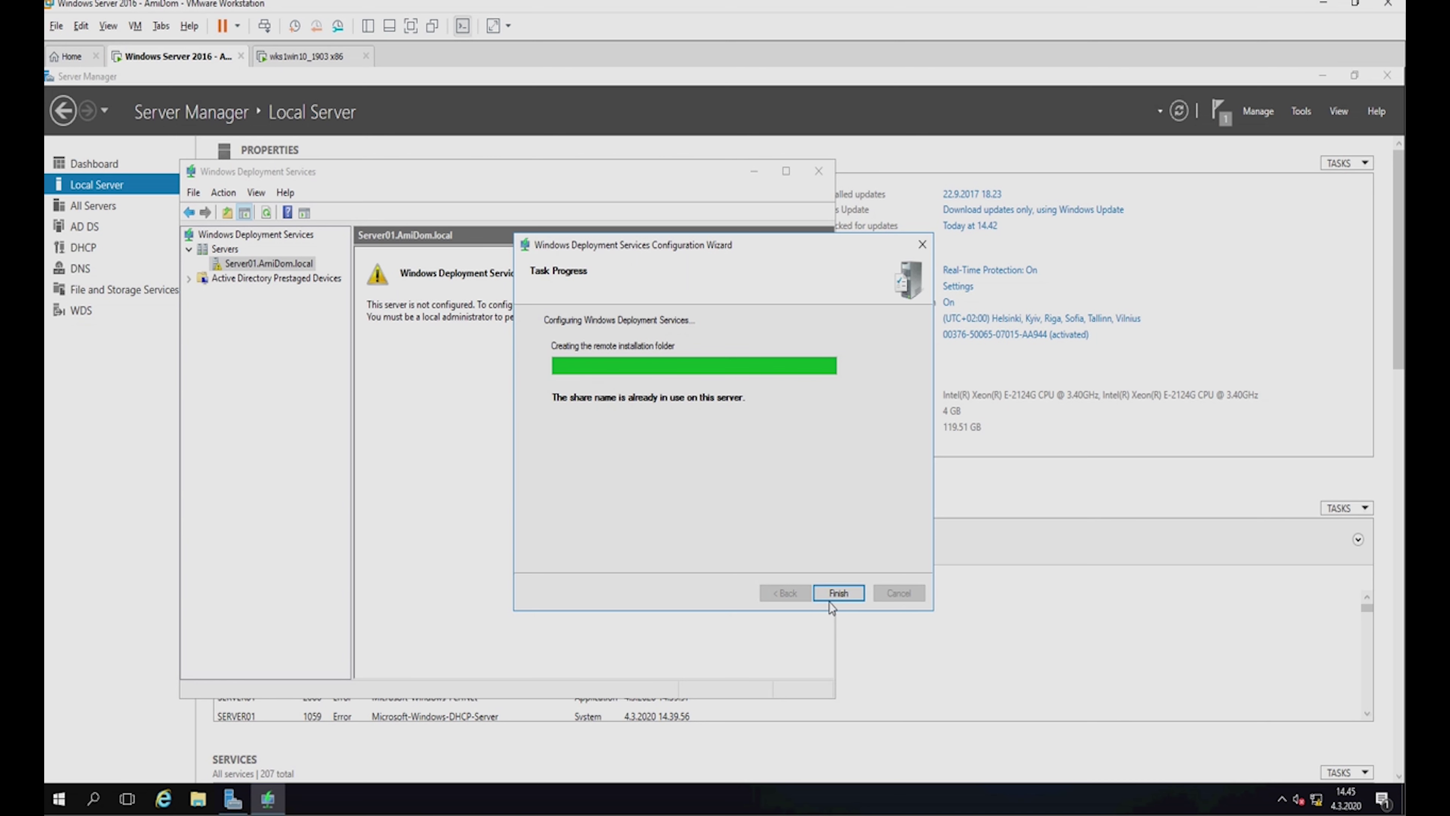
{"action": "left_click", "coordinate": [837, 593]}
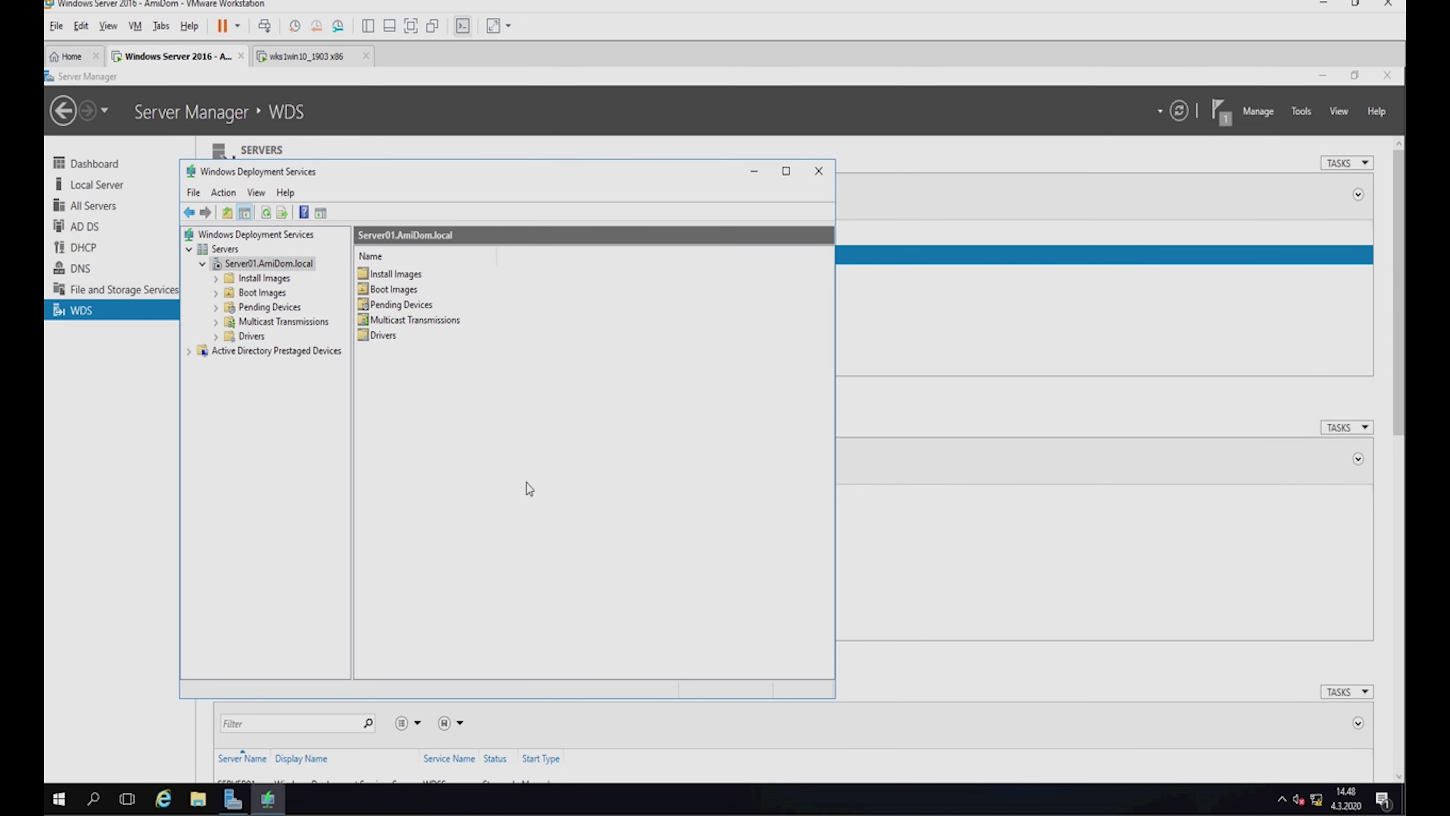
Start the WDS service on Server01.AmiDom.local via All Tasks > Start and acknowledge the success message.
{"action": "right_click", "coordinate": [256, 264]}
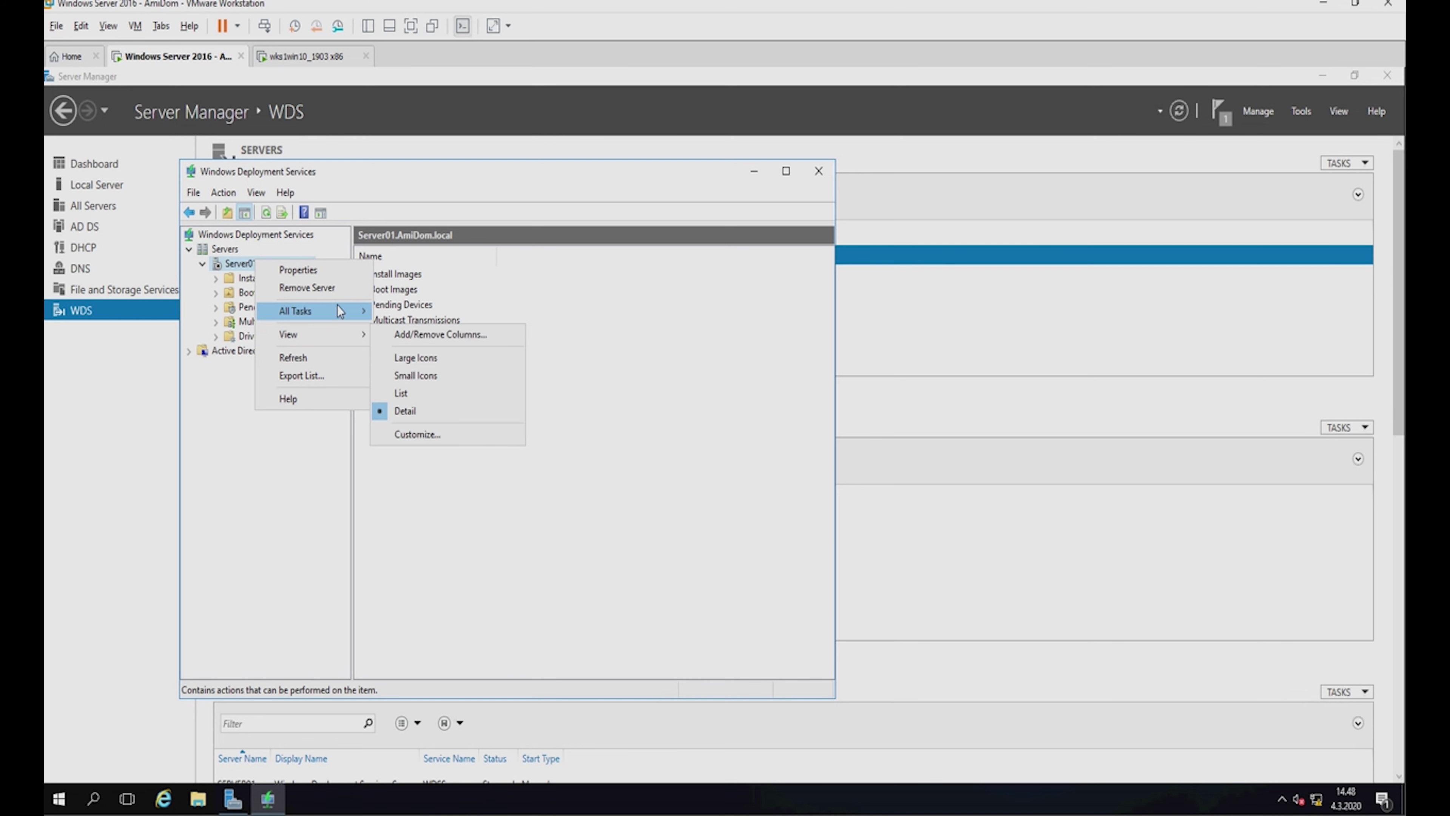
{"action": "mouse_move", "coordinate": [339, 311]}
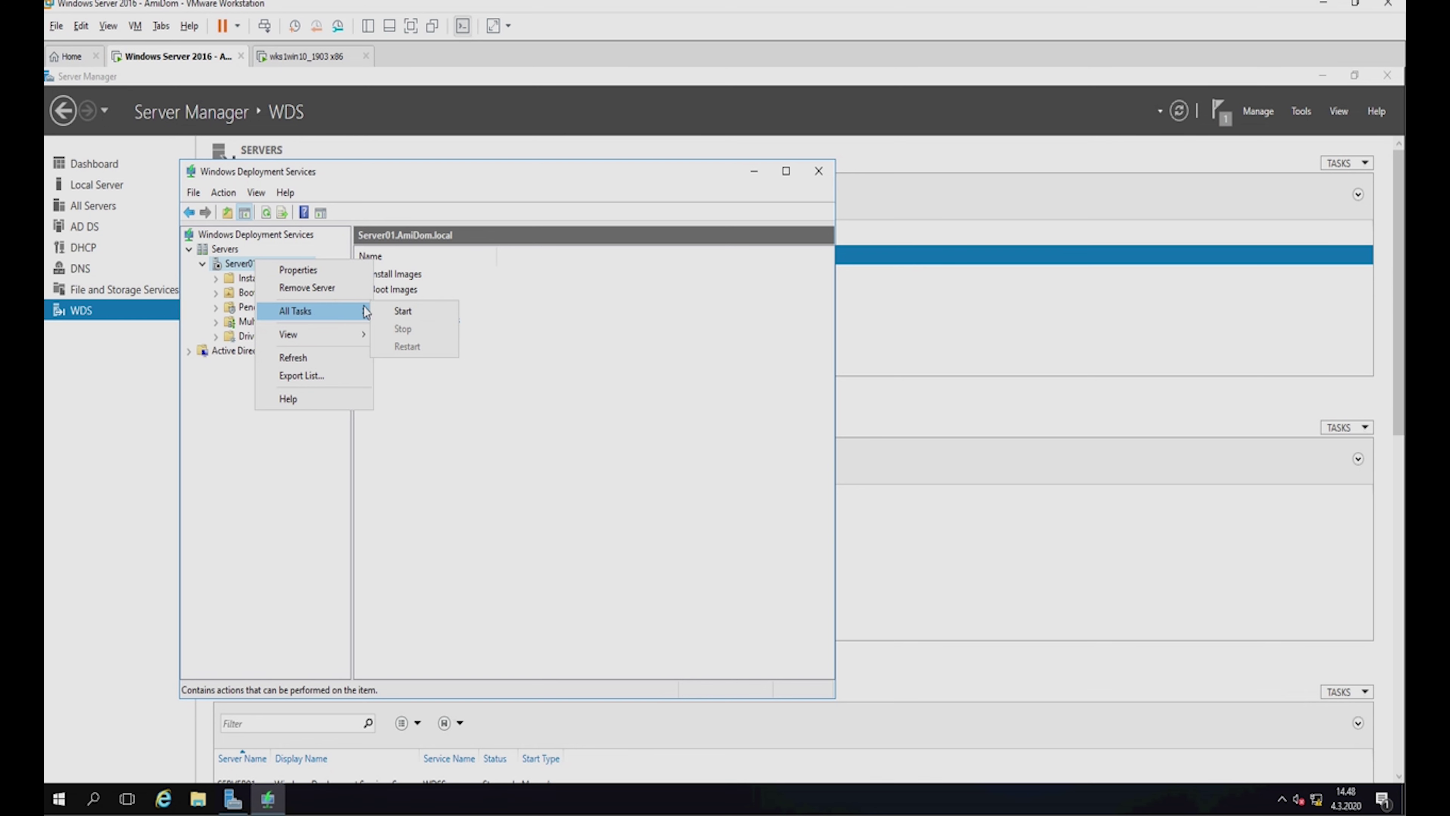
{"action": "left_click", "coordinate": [407, 312]}
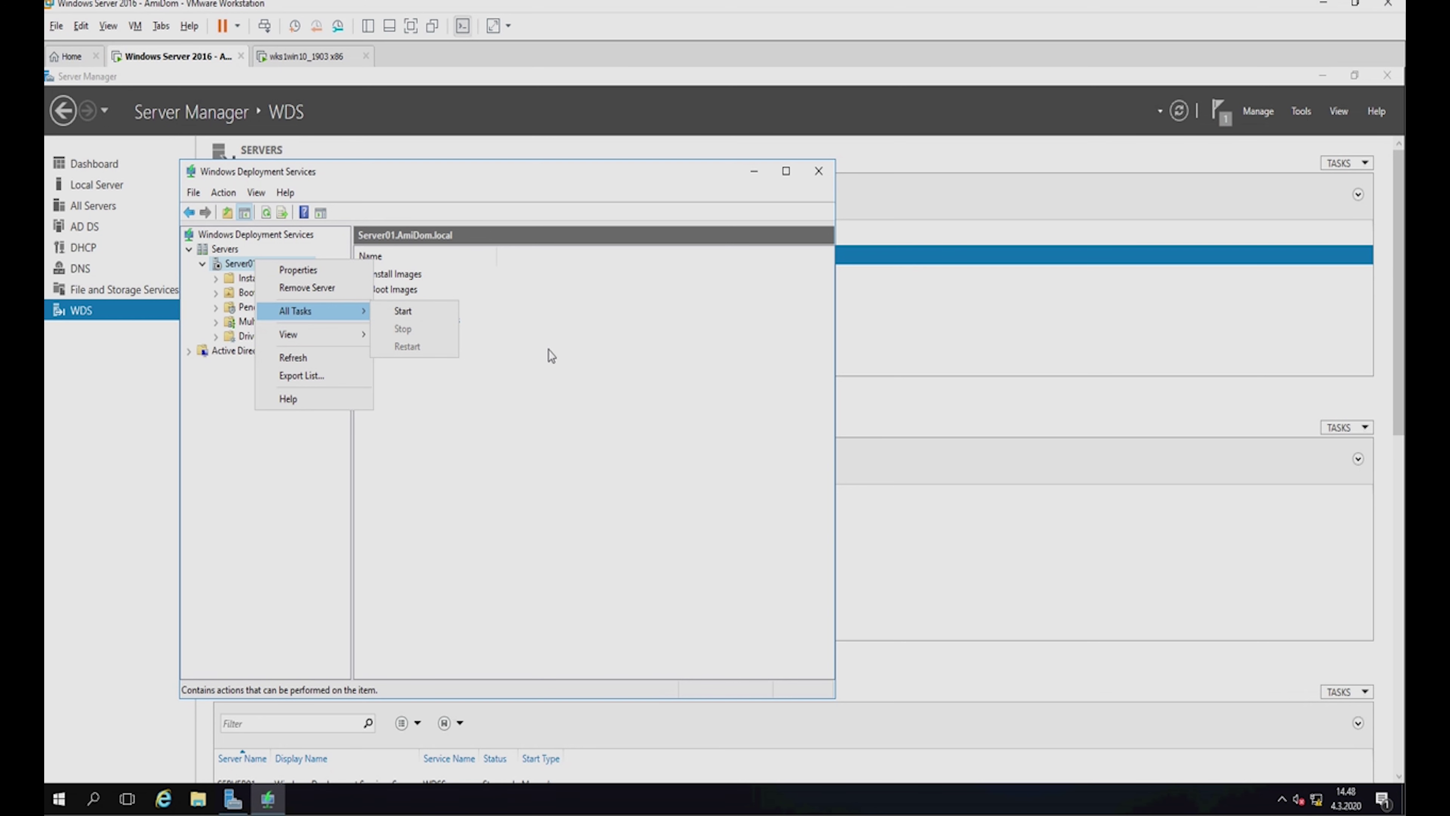
{"action": "left_click", "coordinate": [189, 249]}
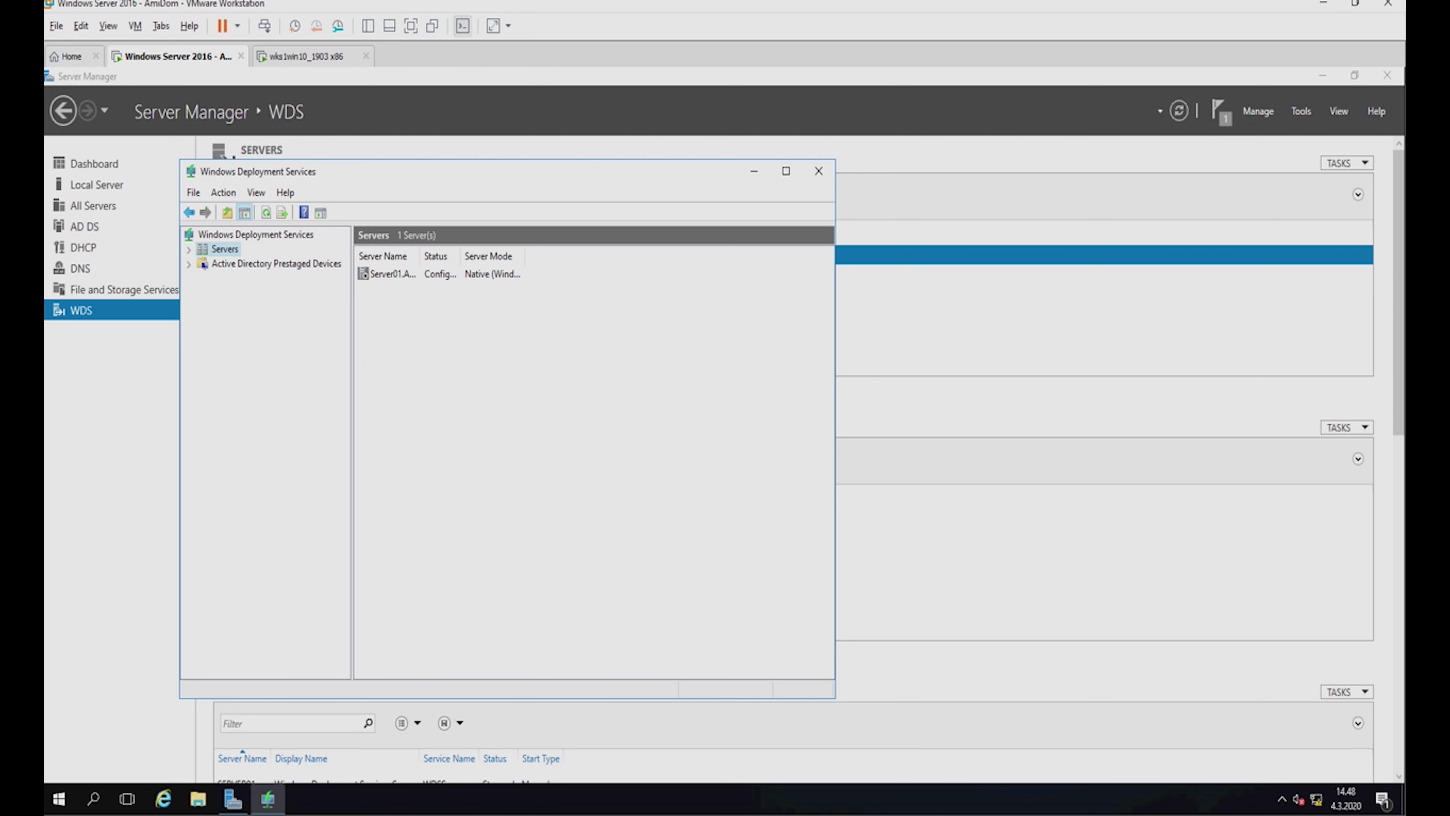
{"action": "double_click", "coordinate": [220, 252]}
{"action": "left_click", "coordinate": [258, 267]}
{"action": "right_click", "coordinate": [257, 268]}
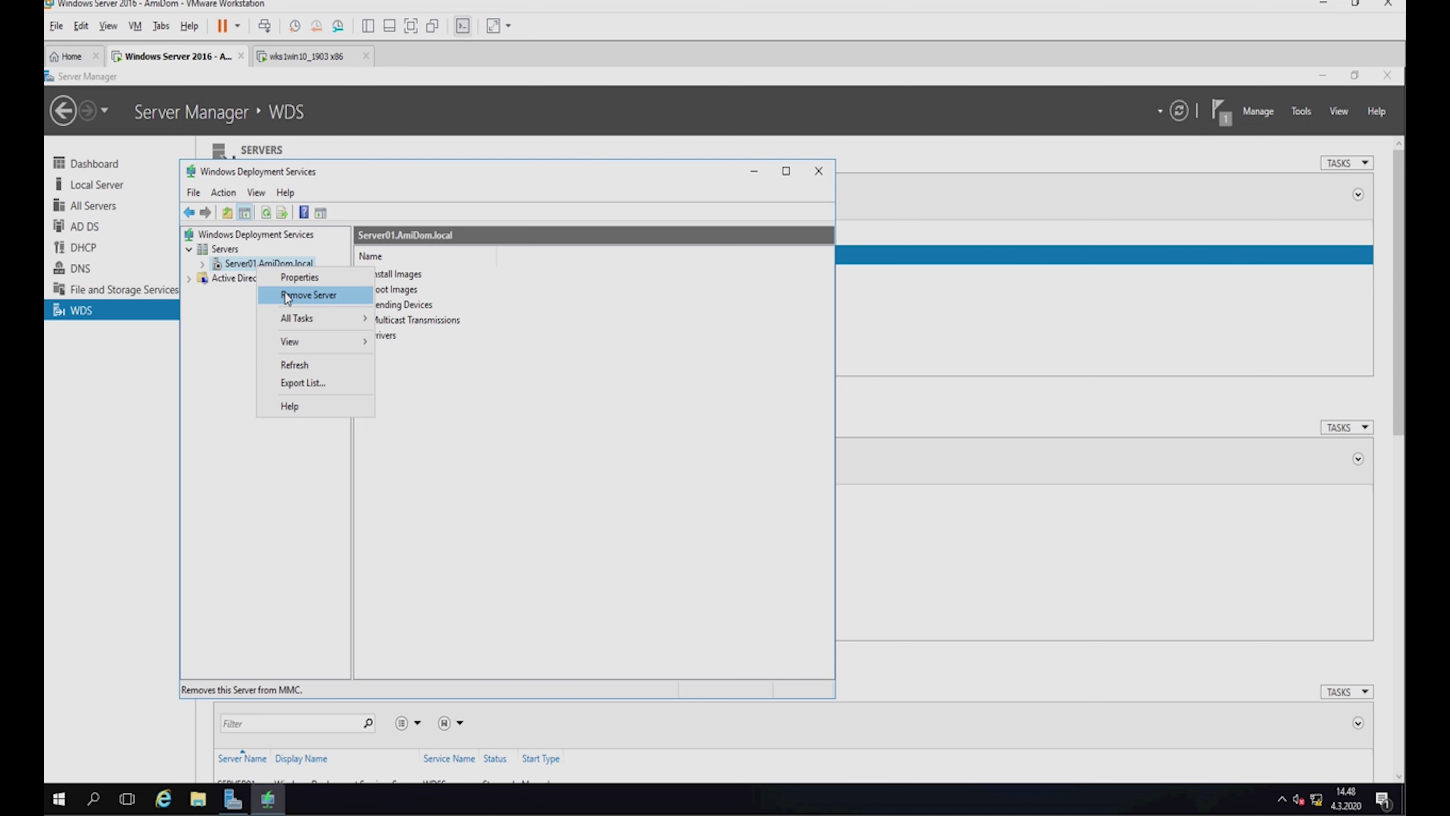
{"action": "mouse_move", "coordinate": [311, 323]}
{"action": "left_click", "coordinate": [429, 323]}
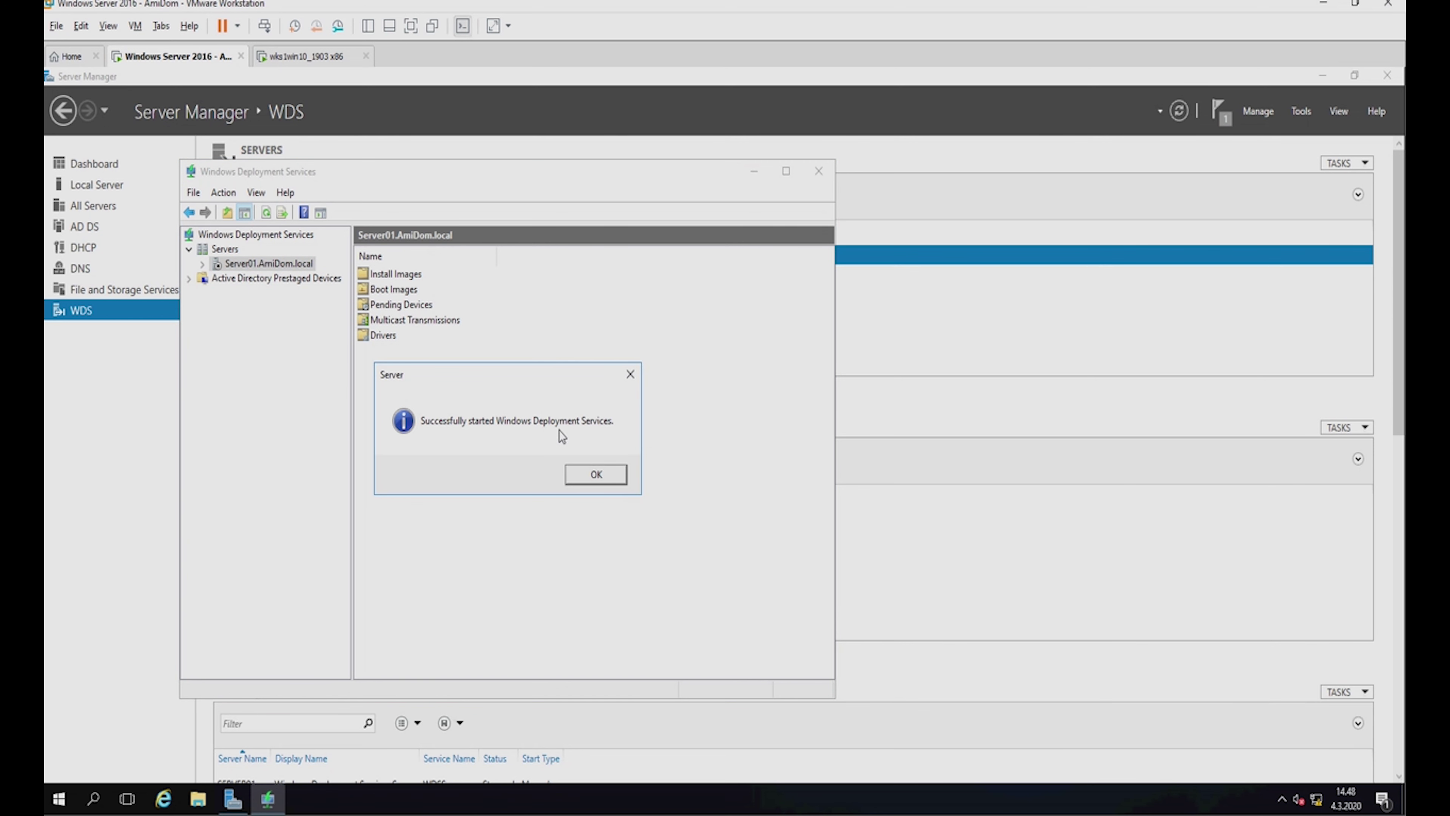
{"action": "left_click", "coordinate": [588, 477]}
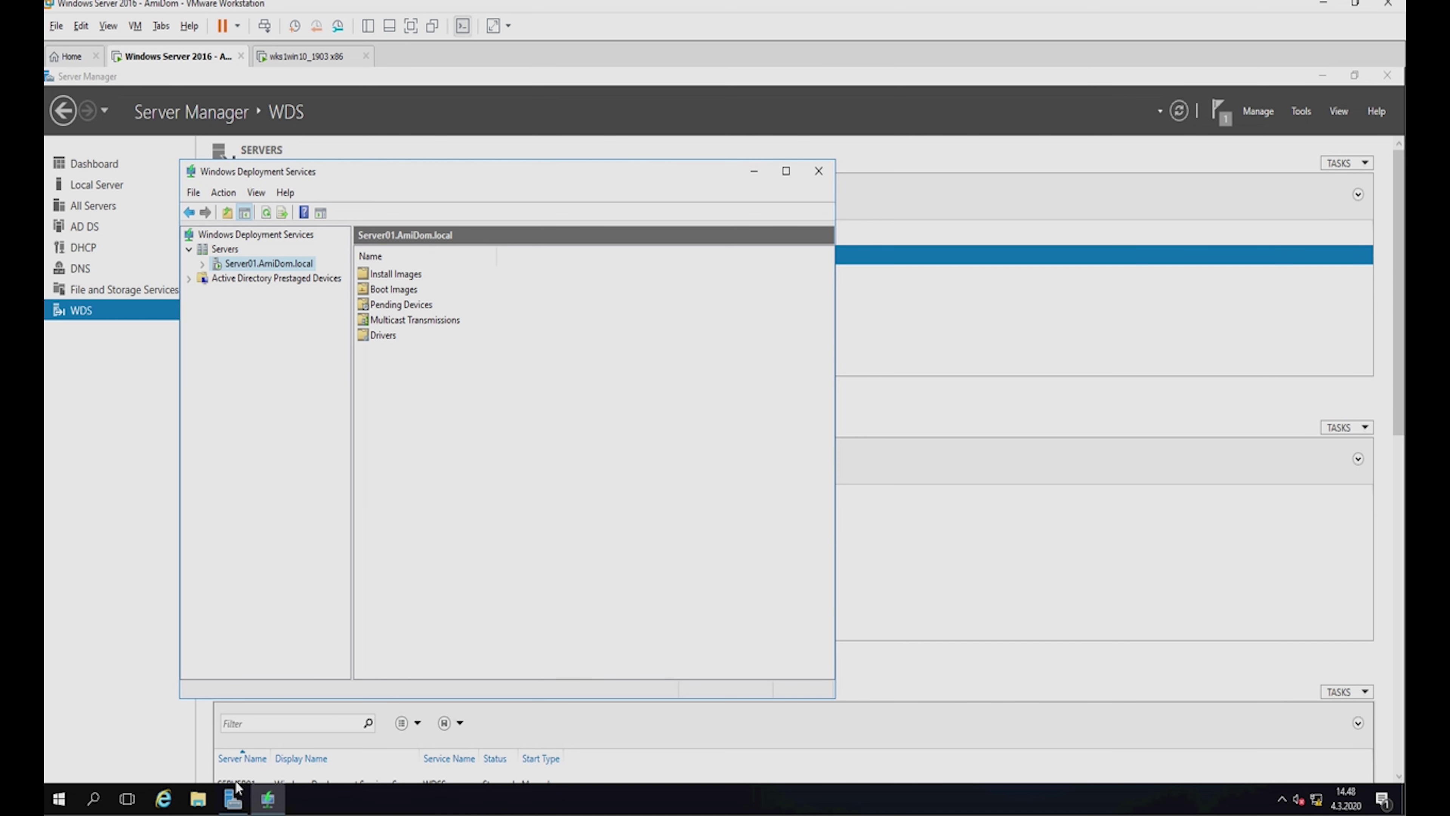
{"action": "left_click", "coordinate": [198, 799]}
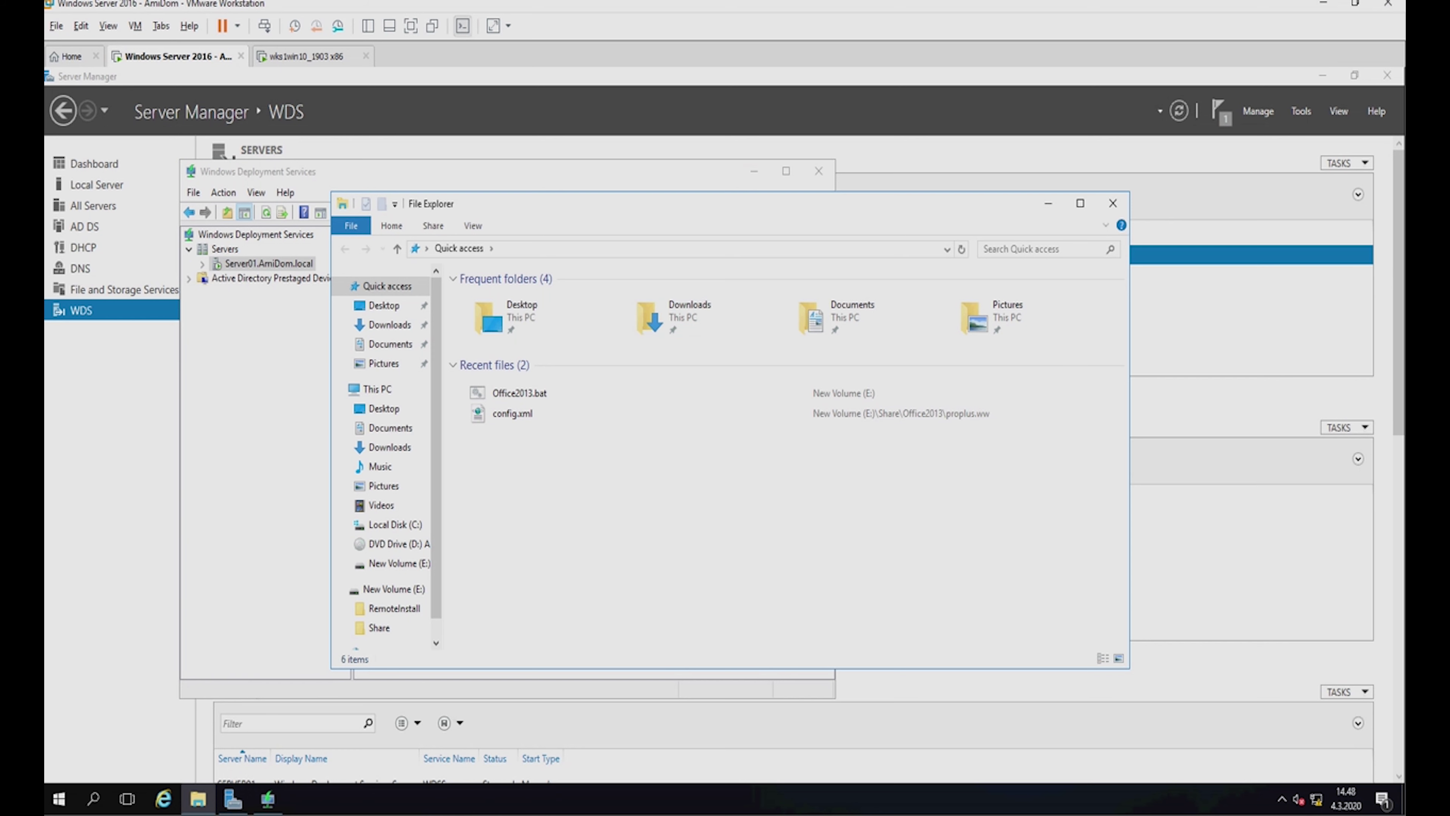
On New Volume (E:), open RemoteInstall's properties and review its Sharing and Security tabs.
{"action": "left_click", "coordinate": [406, 610]}
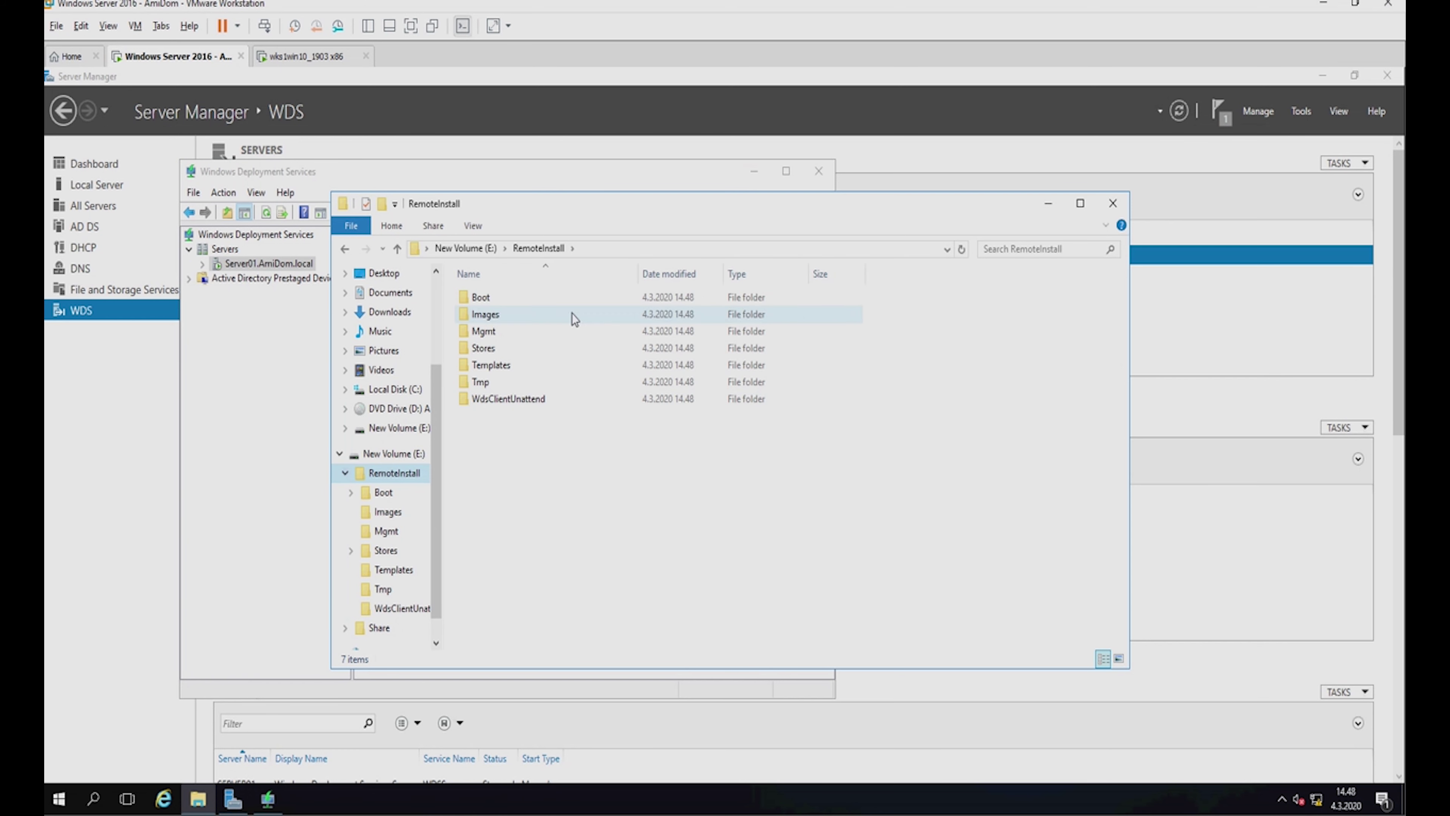
{"action": "left_click", "coordinate": [397, 248]}
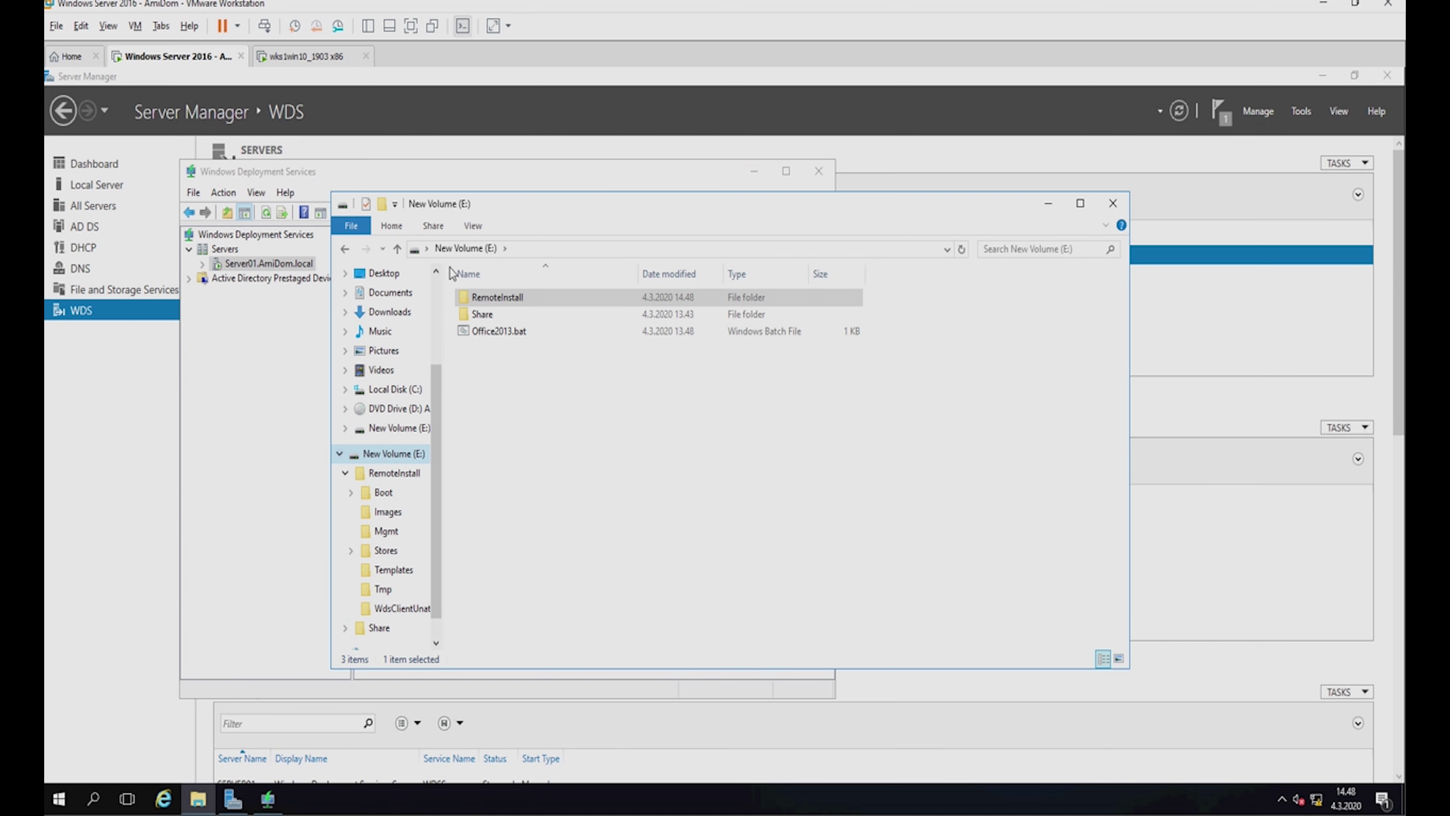
{"action": "right_click", "coordinate": [490, 298]}
{"action": "left_click", "coordinate": [548, 586]}
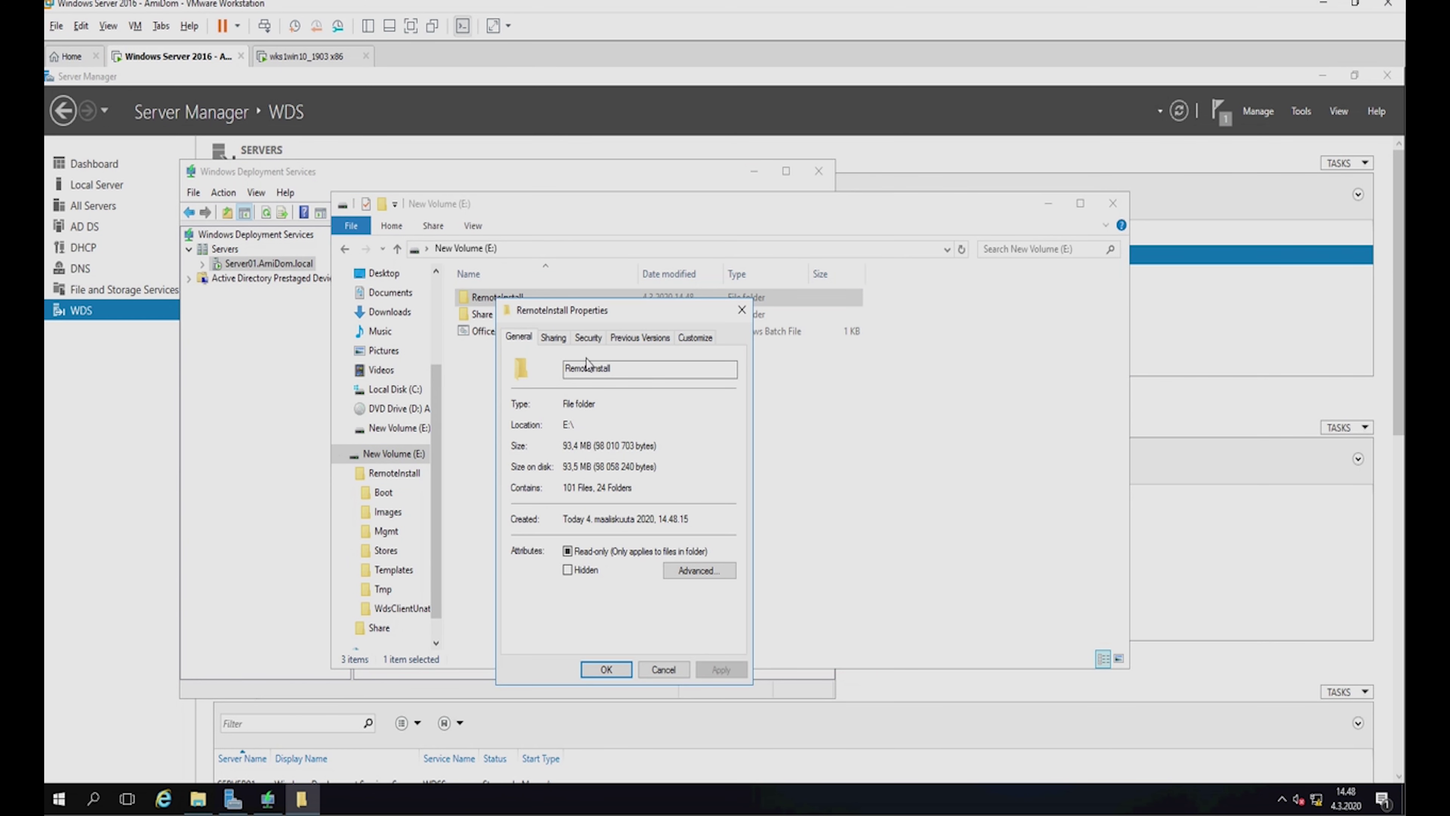
{"action": "left_click", "coordinate": [553, 338]}
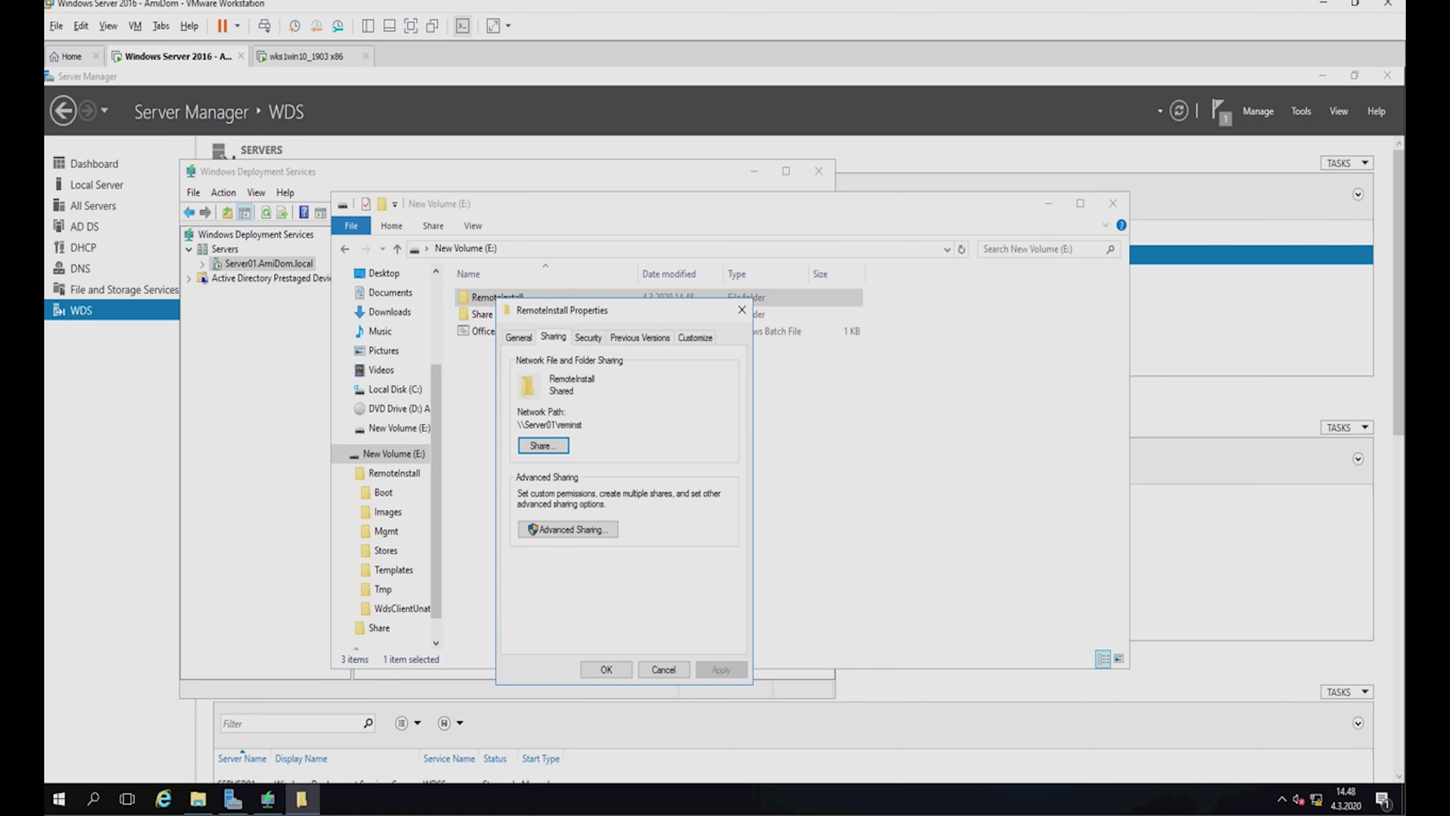
{"action": "left_click", "coordinate": [582, 338]}
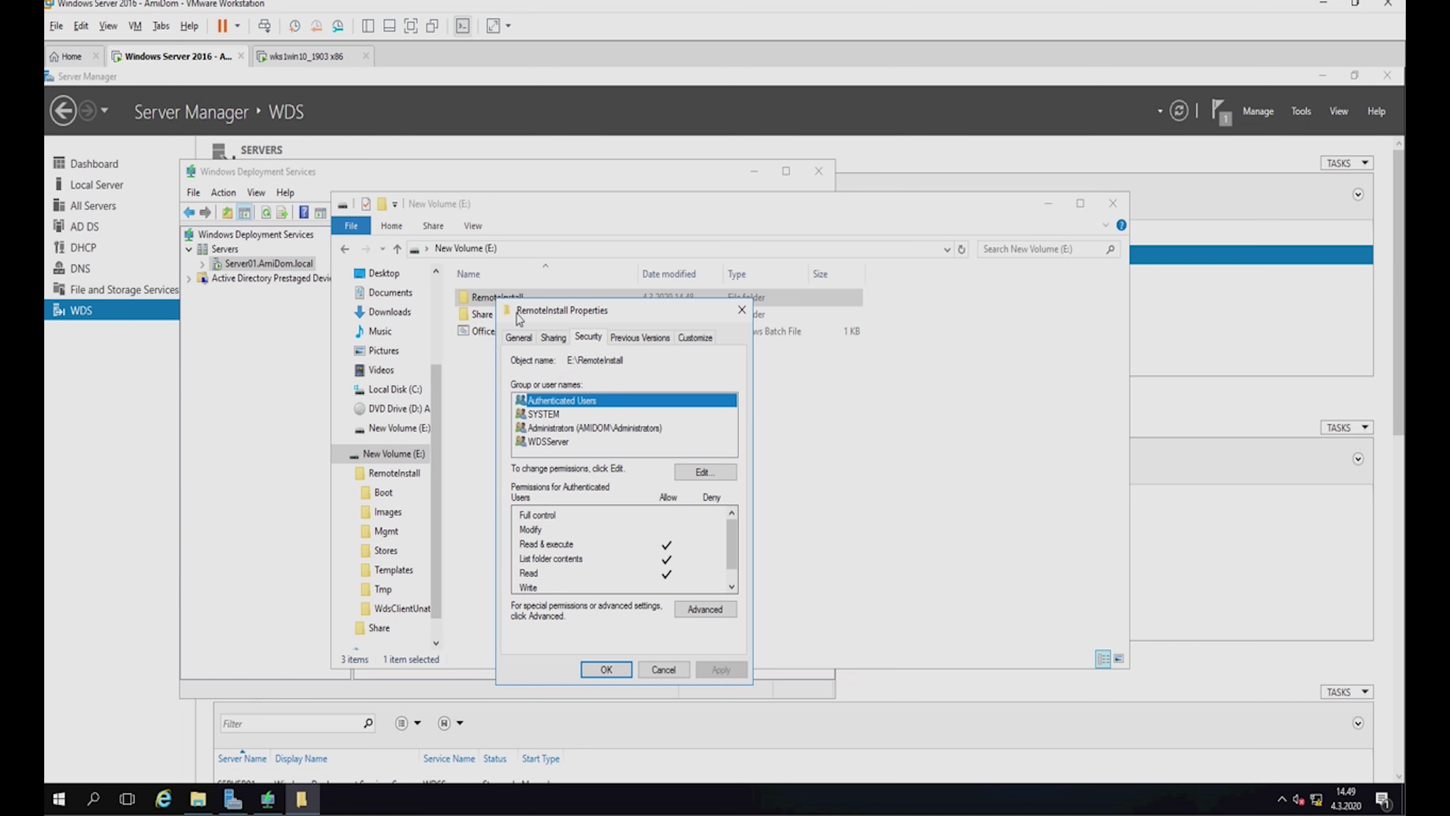
{"action": "left_click", "coordinate": [553, 337]}
Review the REMINST share permissions in Advanced Sharing and close everything without changes.
{"action": "left_click", "coordinate": [567, 529]}
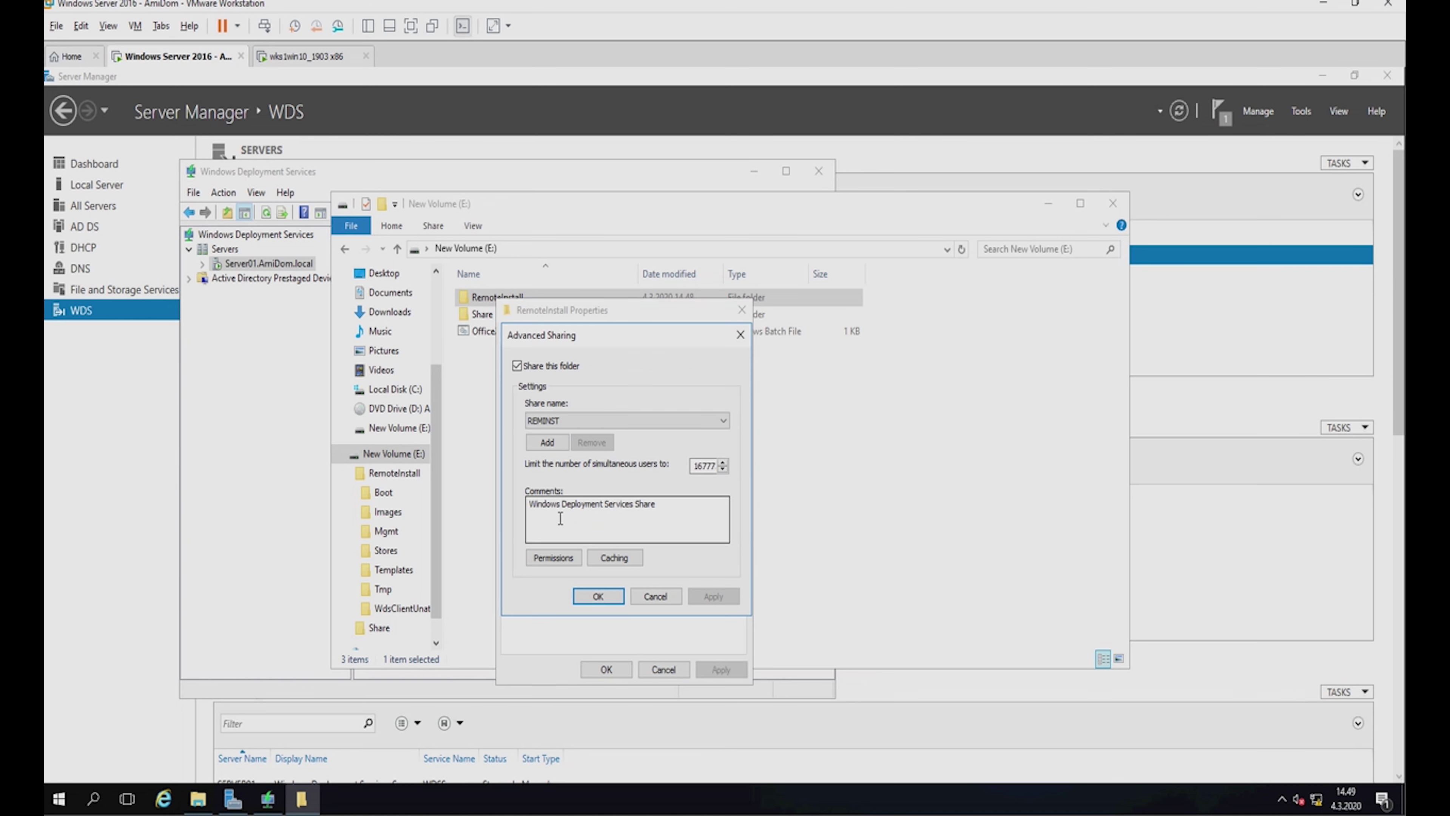
{"action": "left_click", "coordinate": [553, 564]}
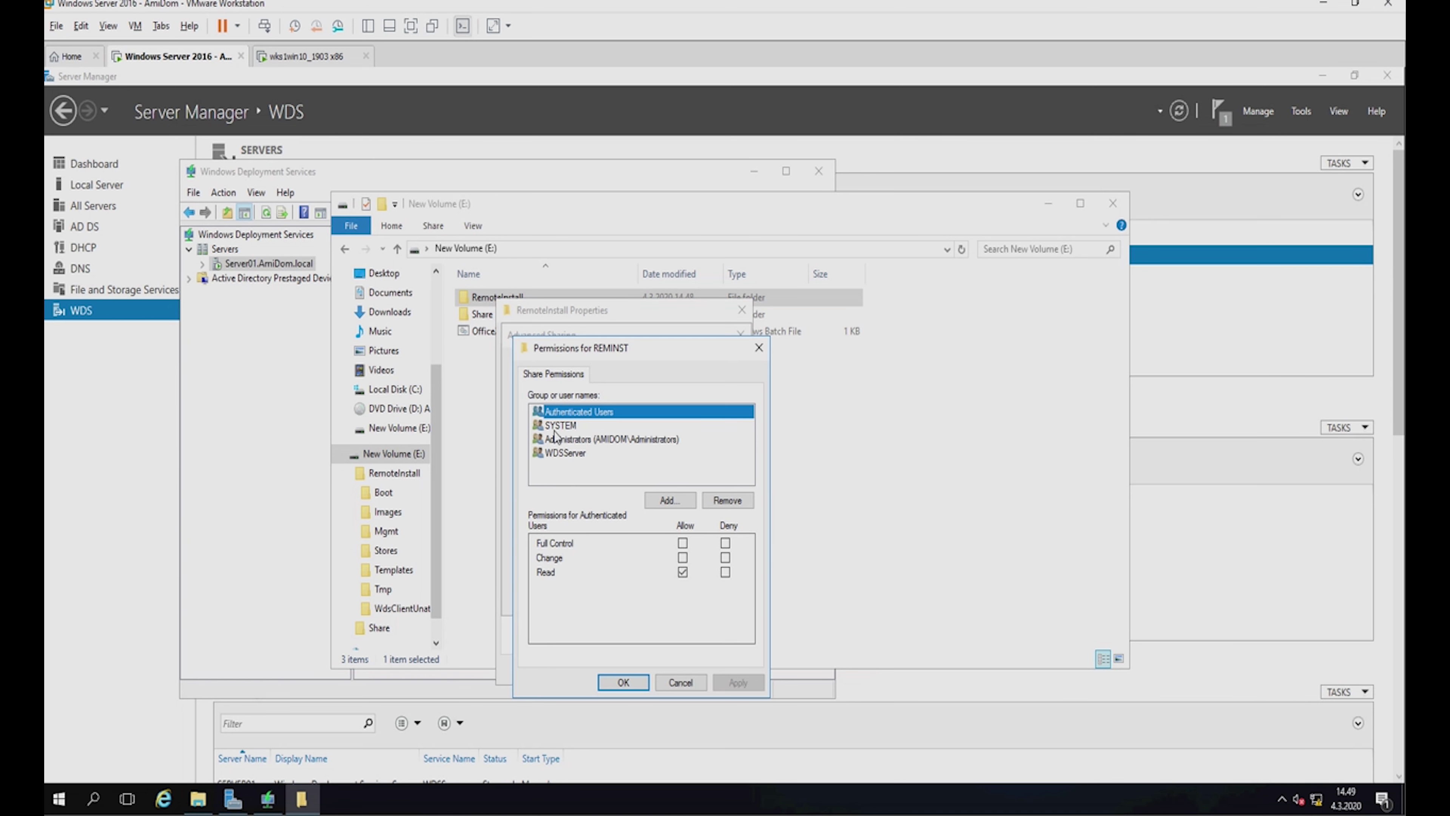
{"action": "left_click", "coordinate": [674, 685]}
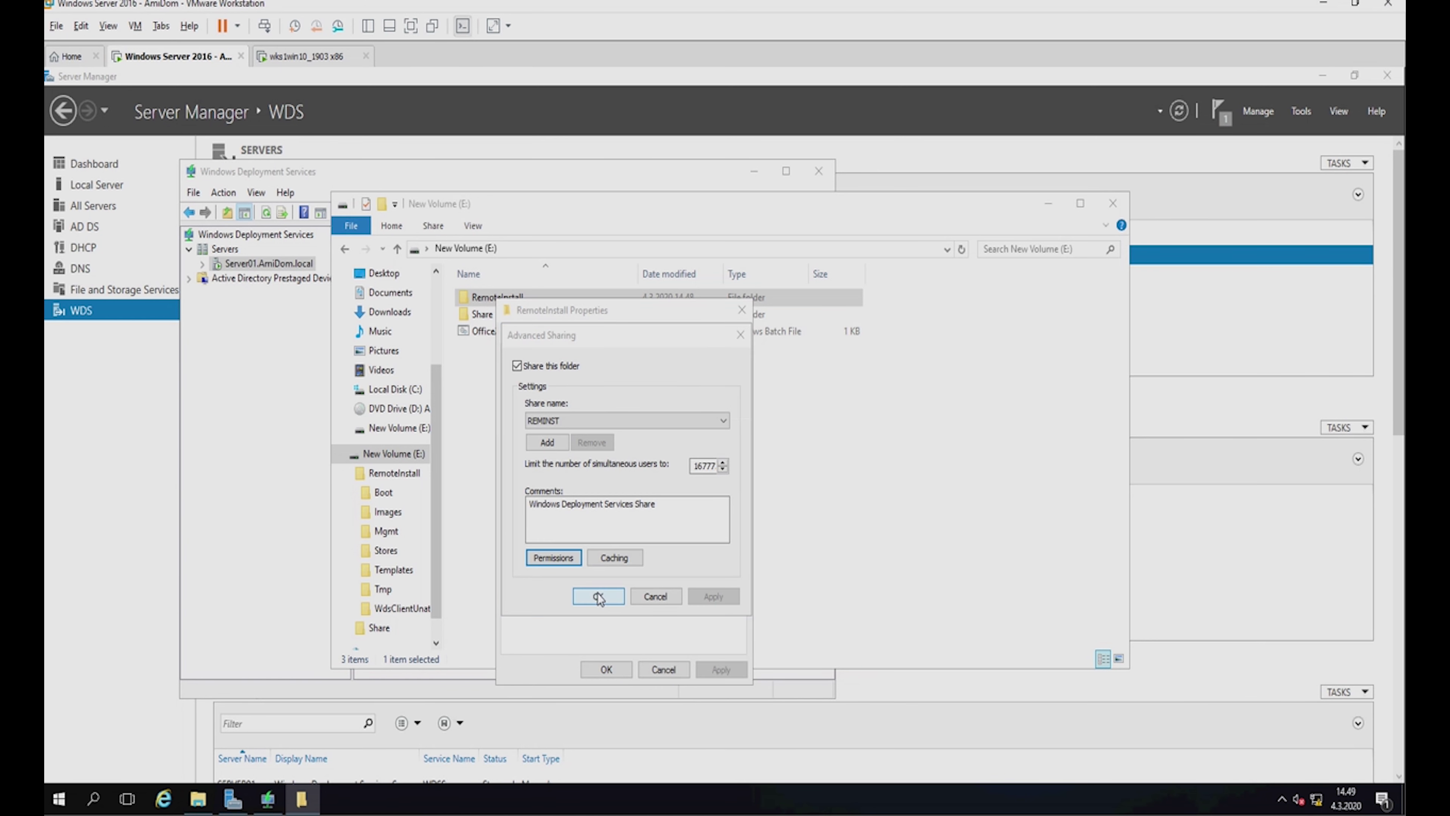
{"action": "left_click", "coordinate": [599, 596]}
{"action": "left_click", "coordinate": [606, 668]}
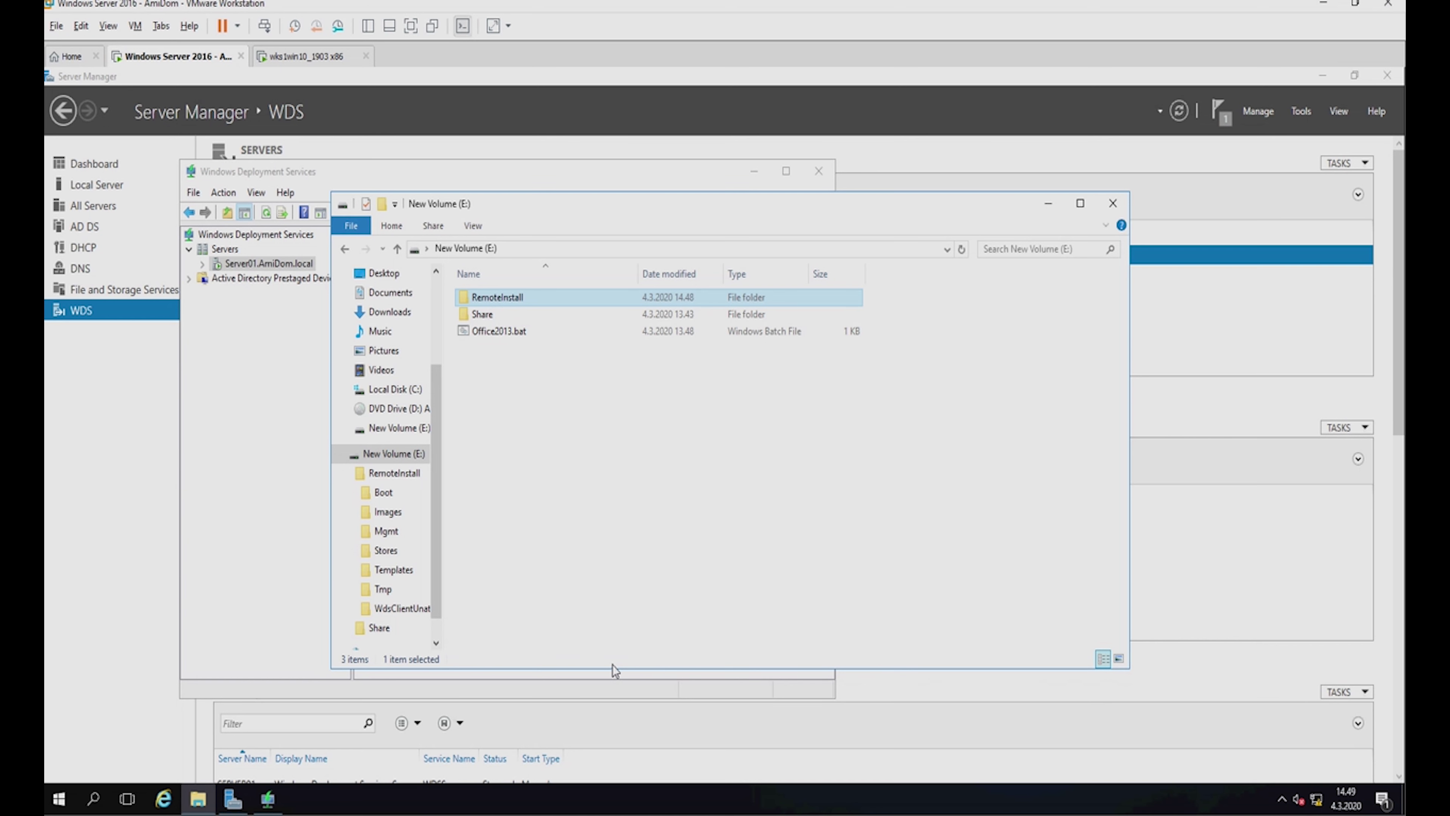
Expand Server01.AmiDom.local and choose Add Boot Image on the Boot Images folder.
{"action": "left_click", "coordinate": [248, 459]}
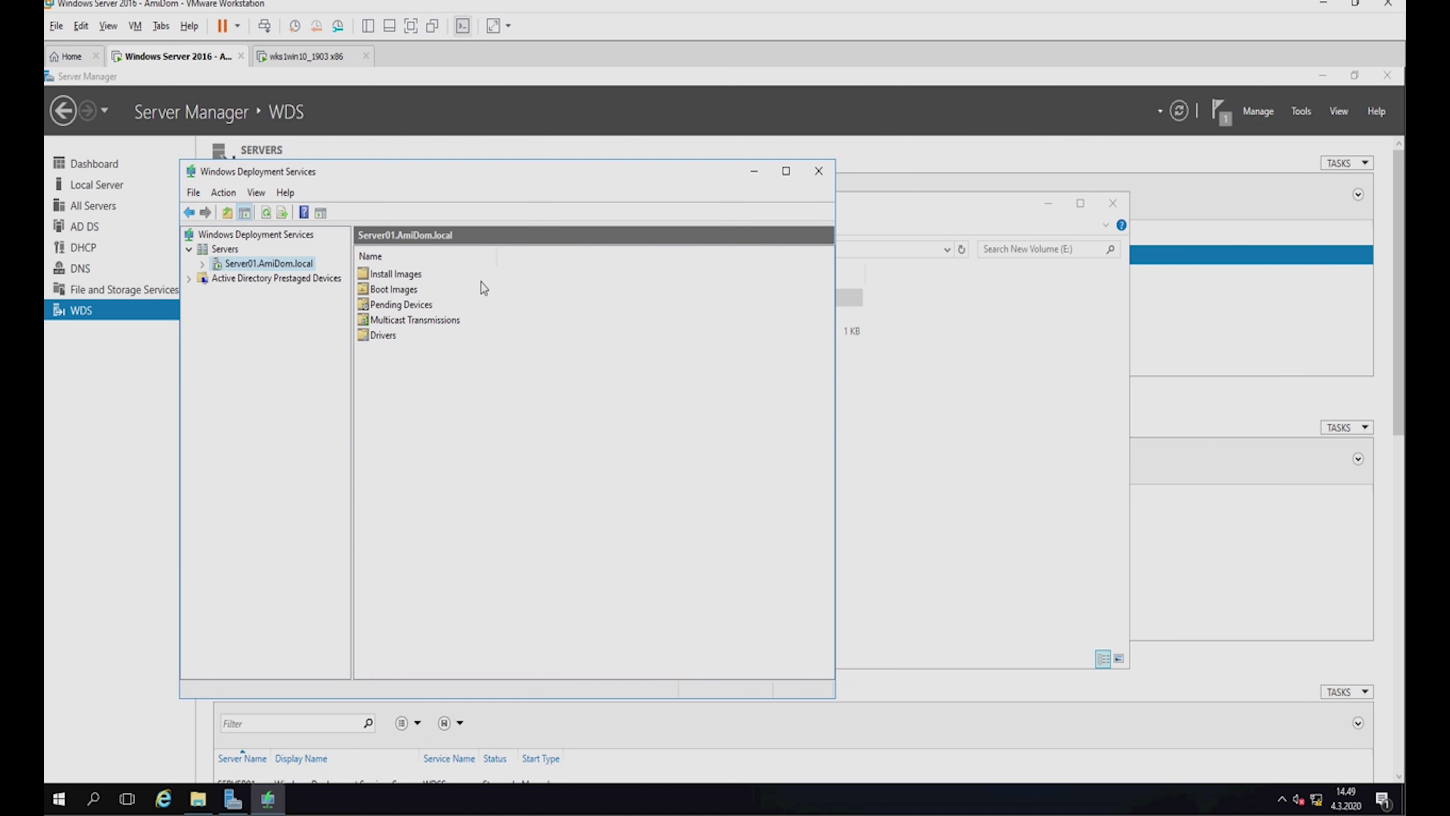
{"action": "right_click", "coordinate": [403, 290]}
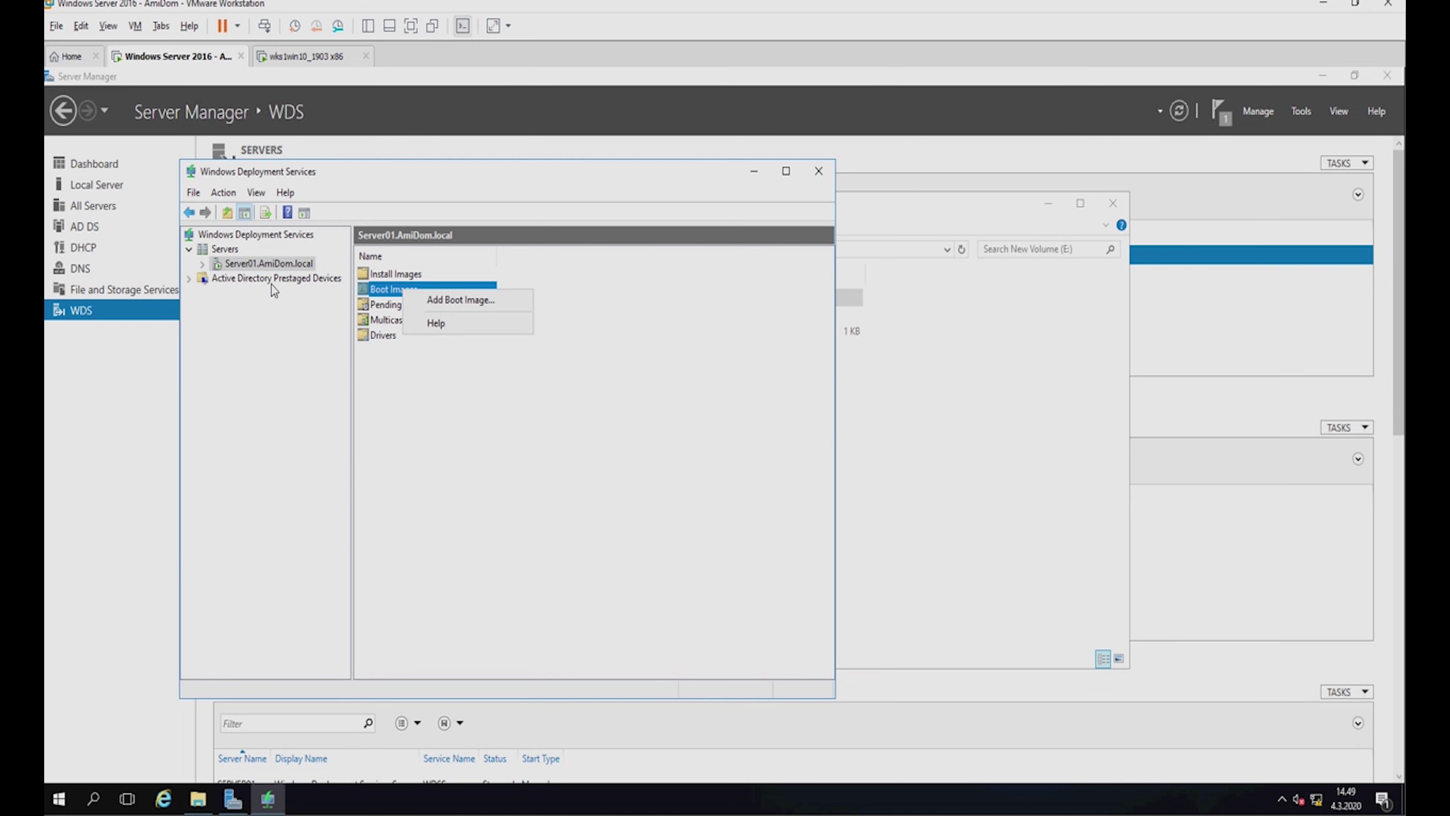
{"action": "left_click", "coordinate": [267, 264]}
{"action": "double_click", "coordinate": [266, 263]}
{"action": "right_click", "coordinate": [258, 292]}
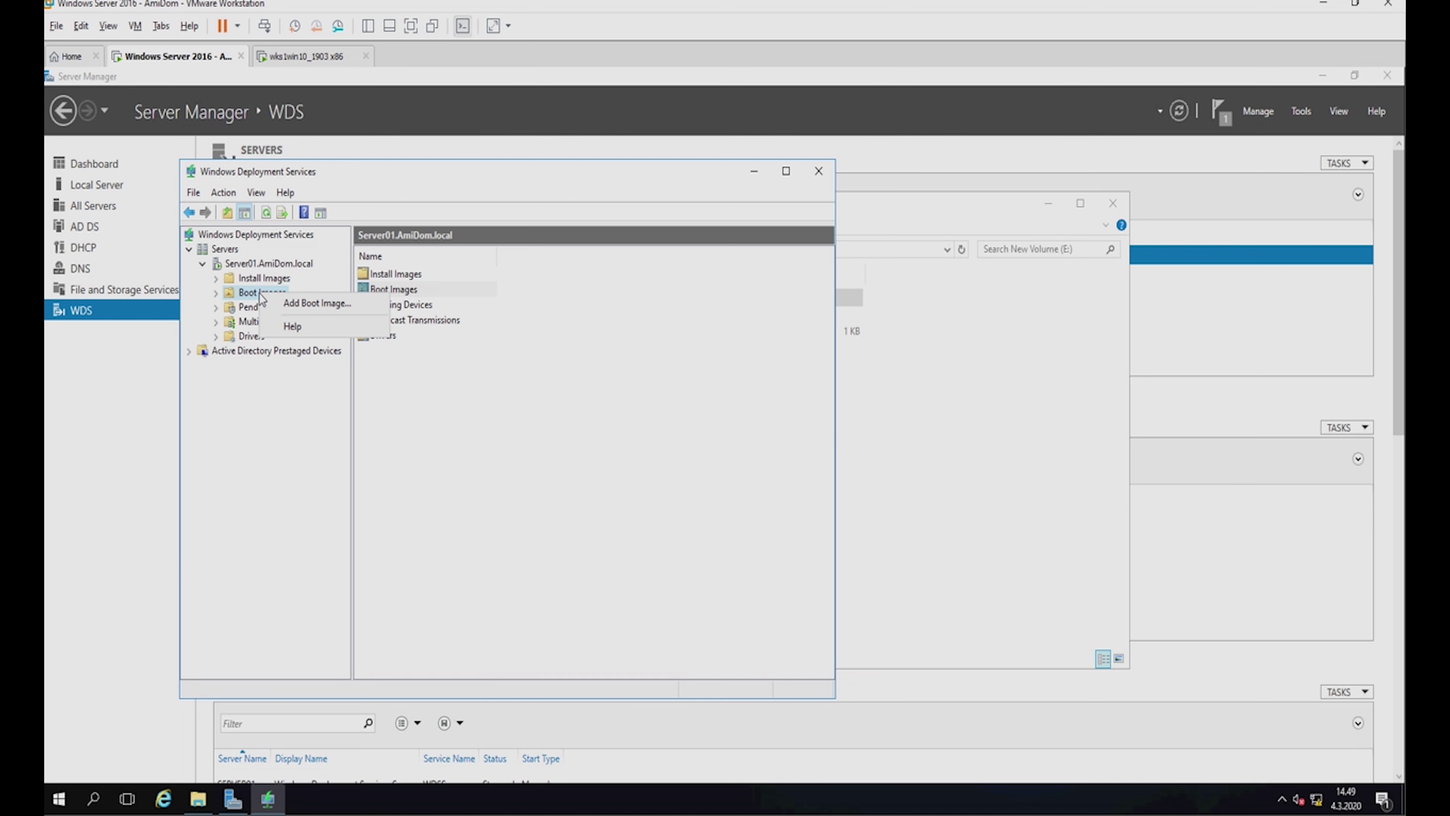
{"action": "left_click", "coordinate": [231, 264]}
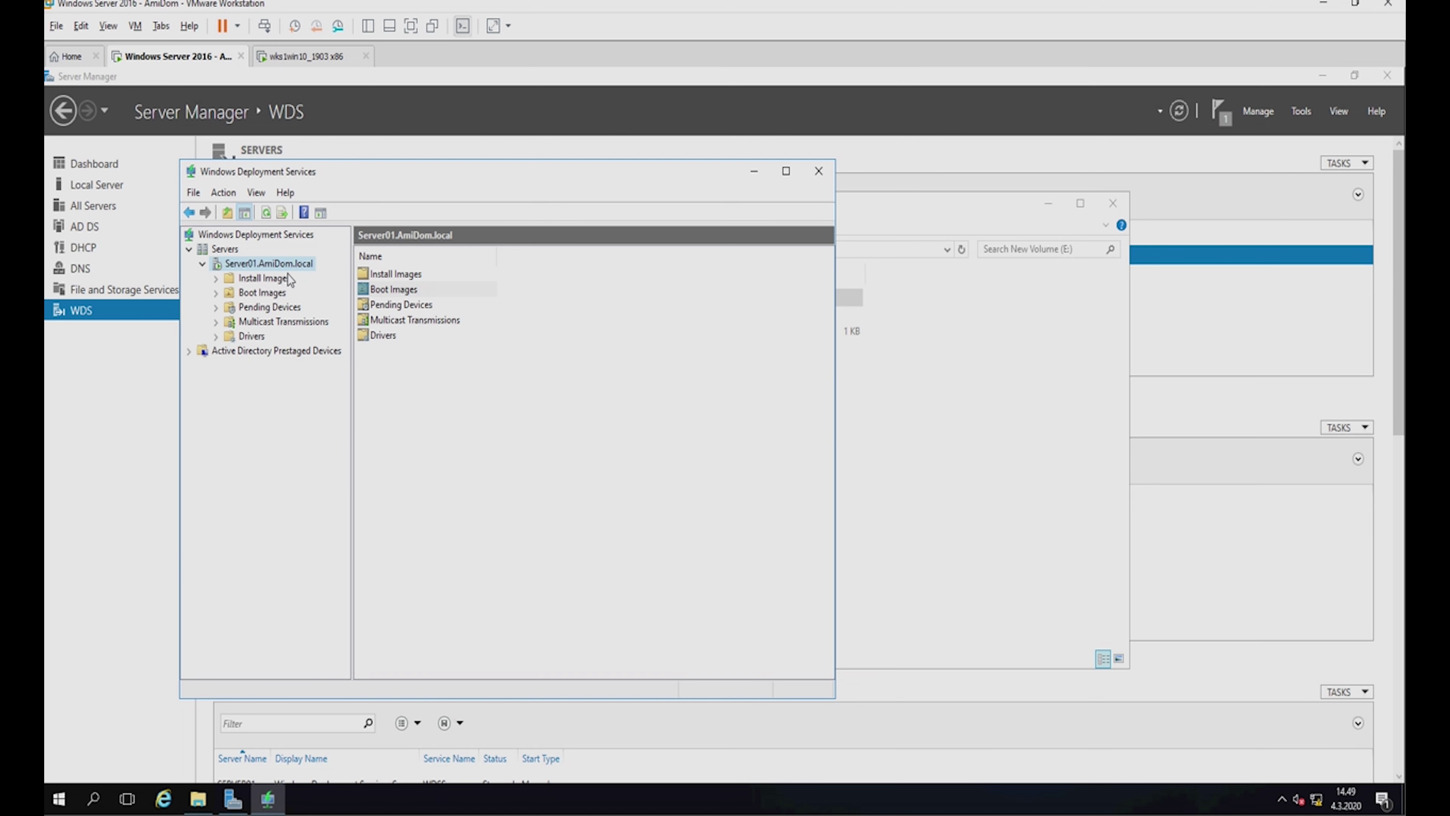
{"action": "left_click", "coordinate": [262, 292]}
{"action": "right_click", "coordinate": [262, 292]}
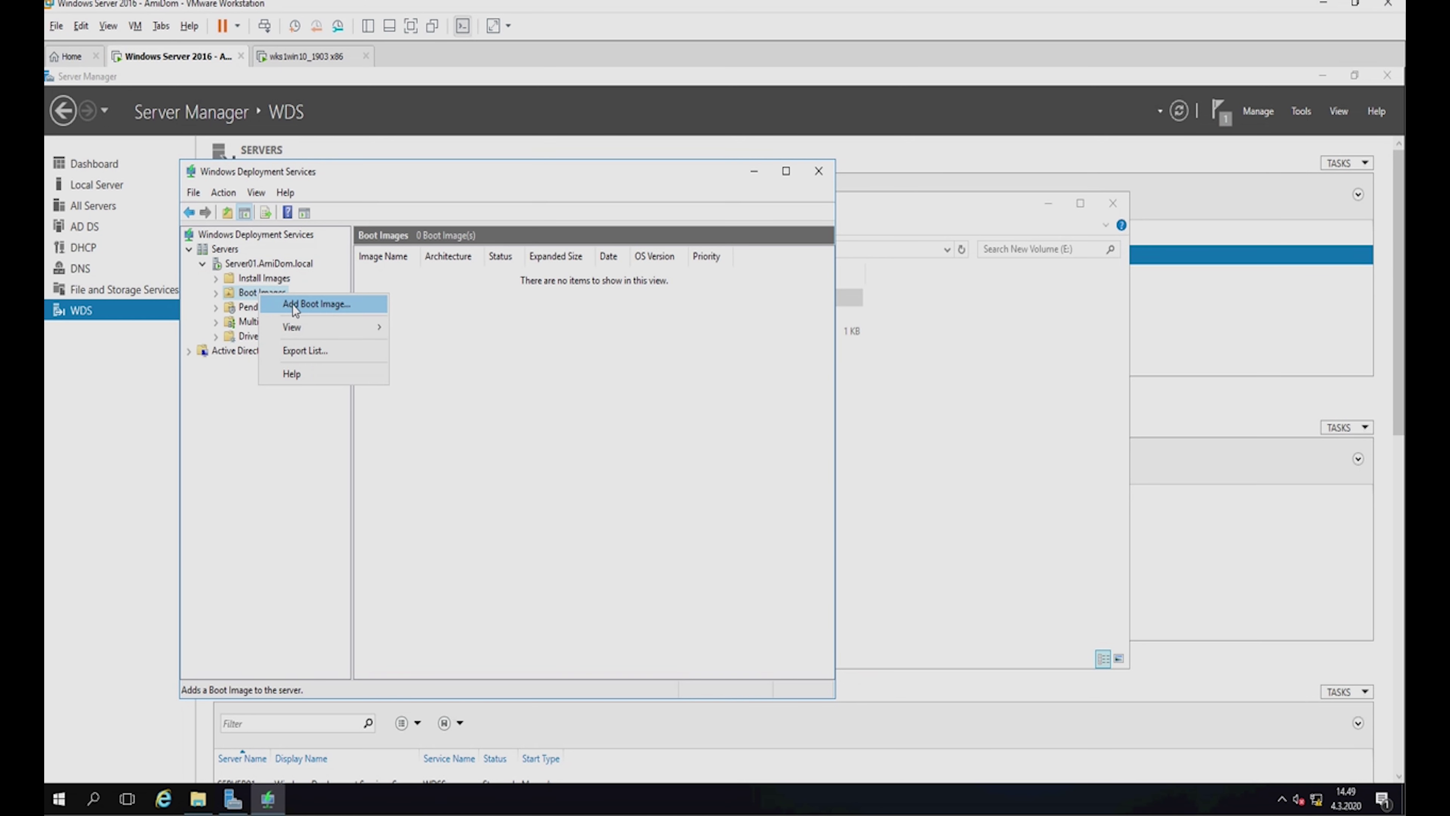
{"action": "left_click", "coordinate": [308, 301]}
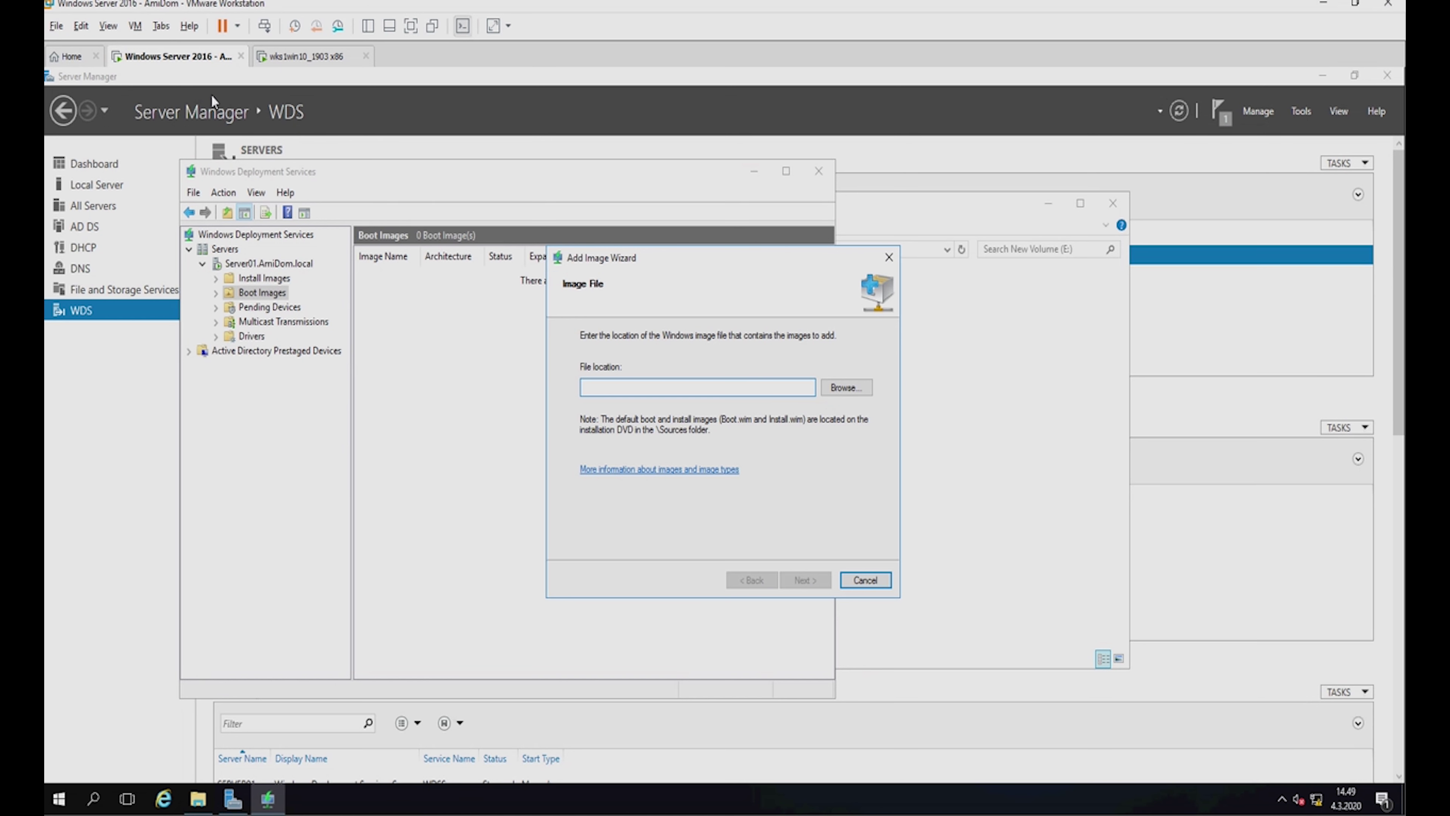
{"action": "right_click", "coordinate": [214, 67]}
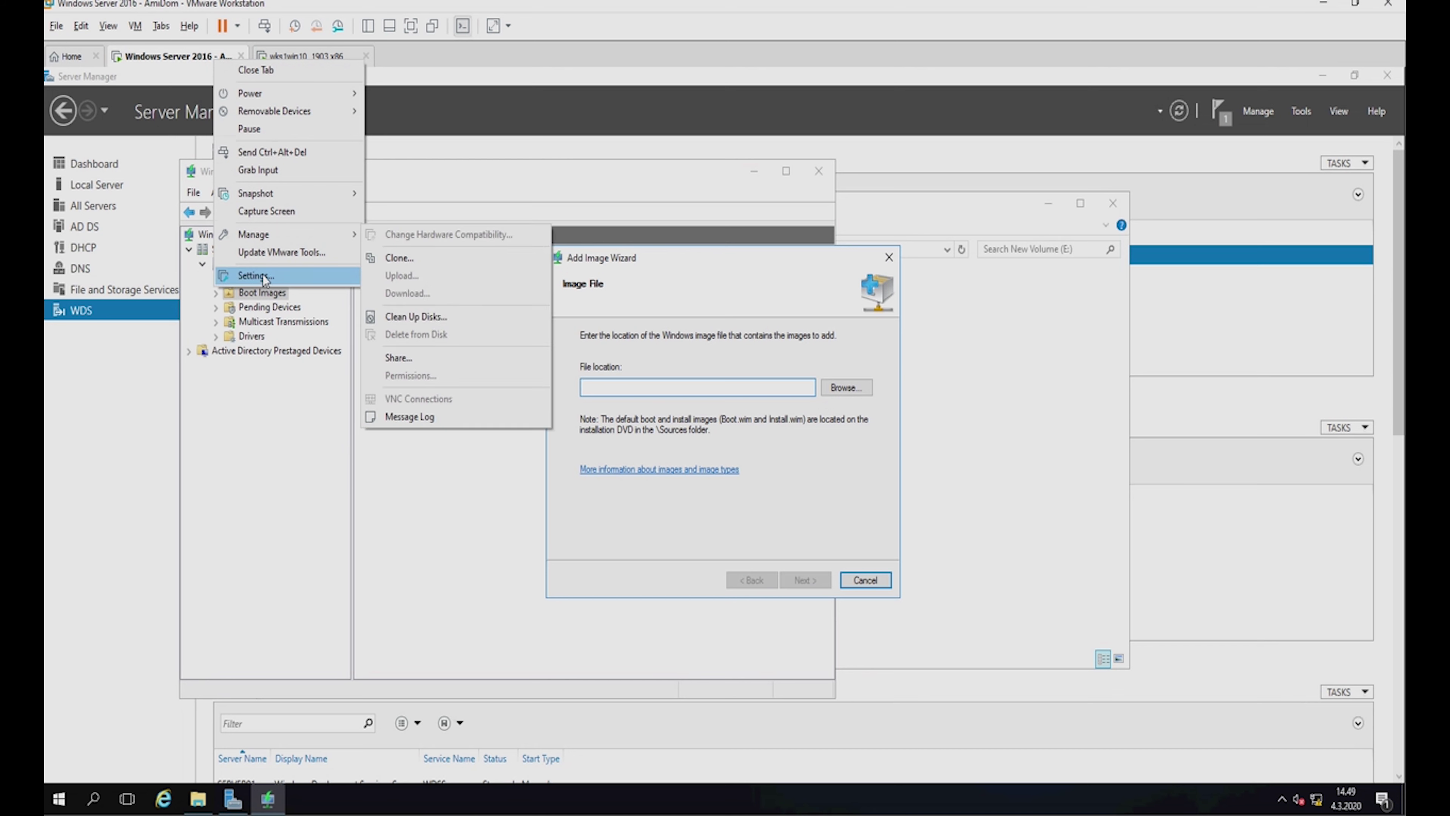
Point the server VM's CD/DVD (SATA) drive at the 32-bit Finnish Windows 10 ISO in Asennusmediat\Win10.
{"action": "left_click", "coordinate": [256, 293]}
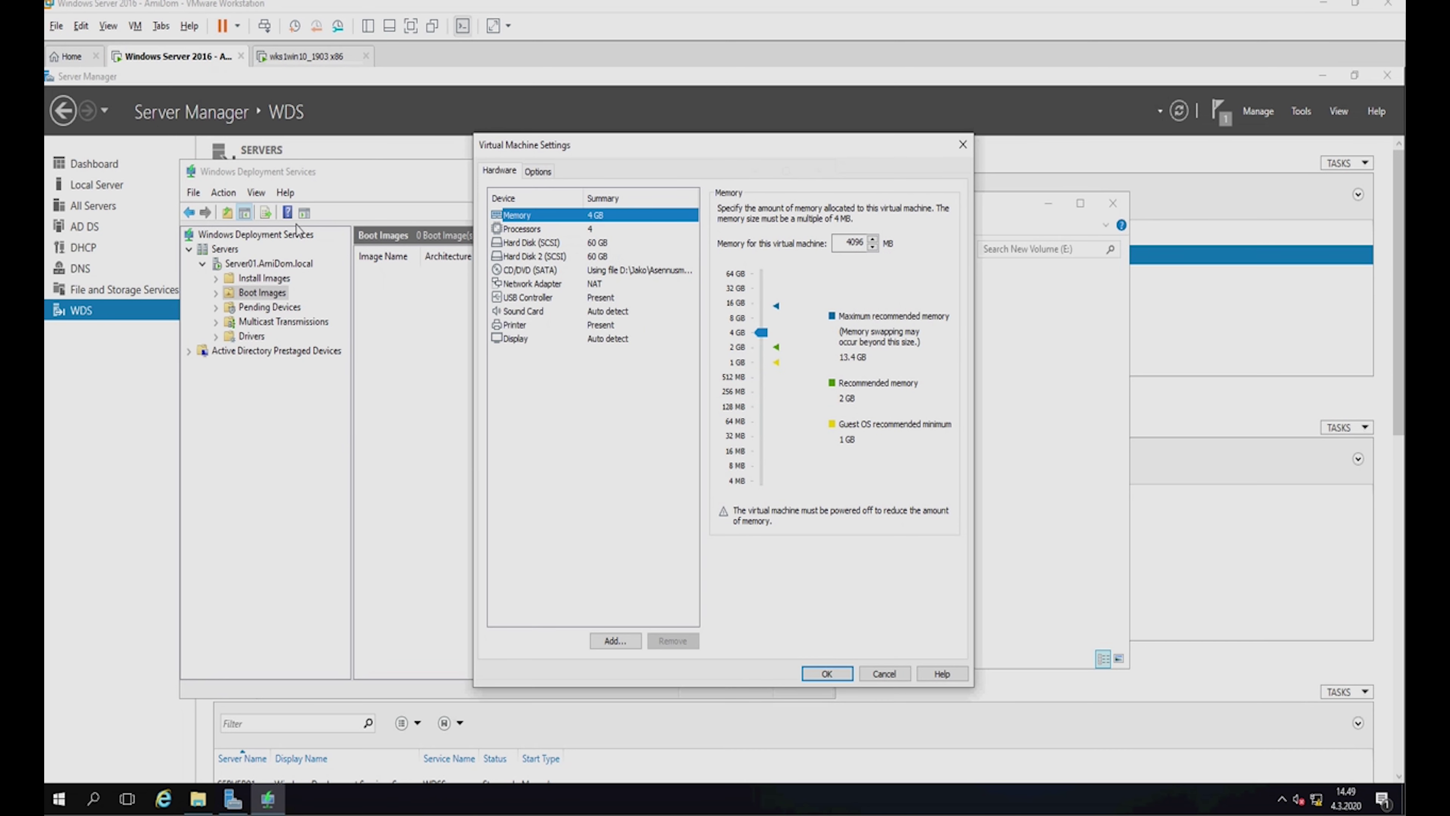
{"action": "left_click", "coordinate": [539, 272]}
{"action": "left_click", "coordinate": [912, 327]}
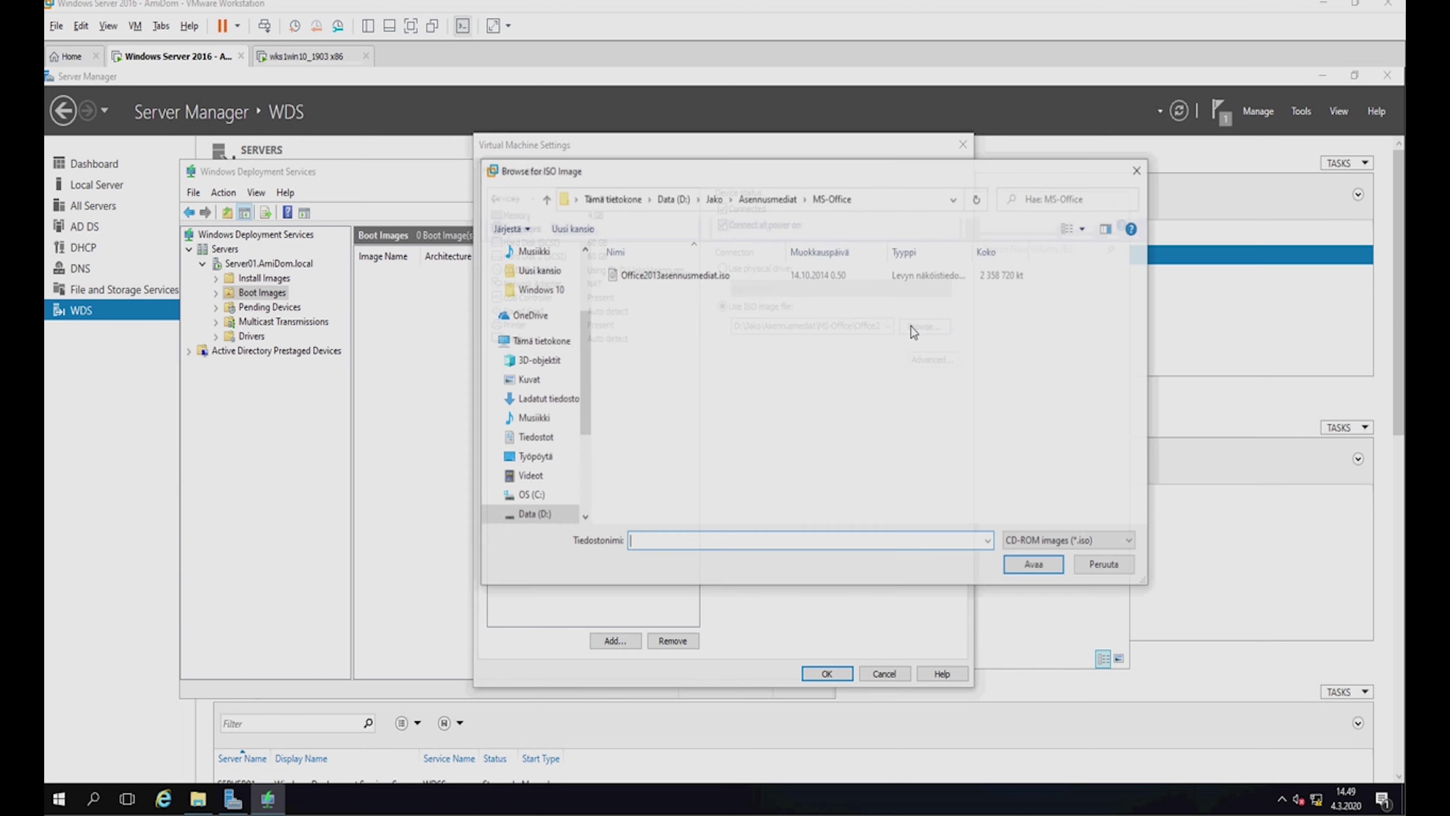
{"action": "left_click", "coordinate": [544, 198]}
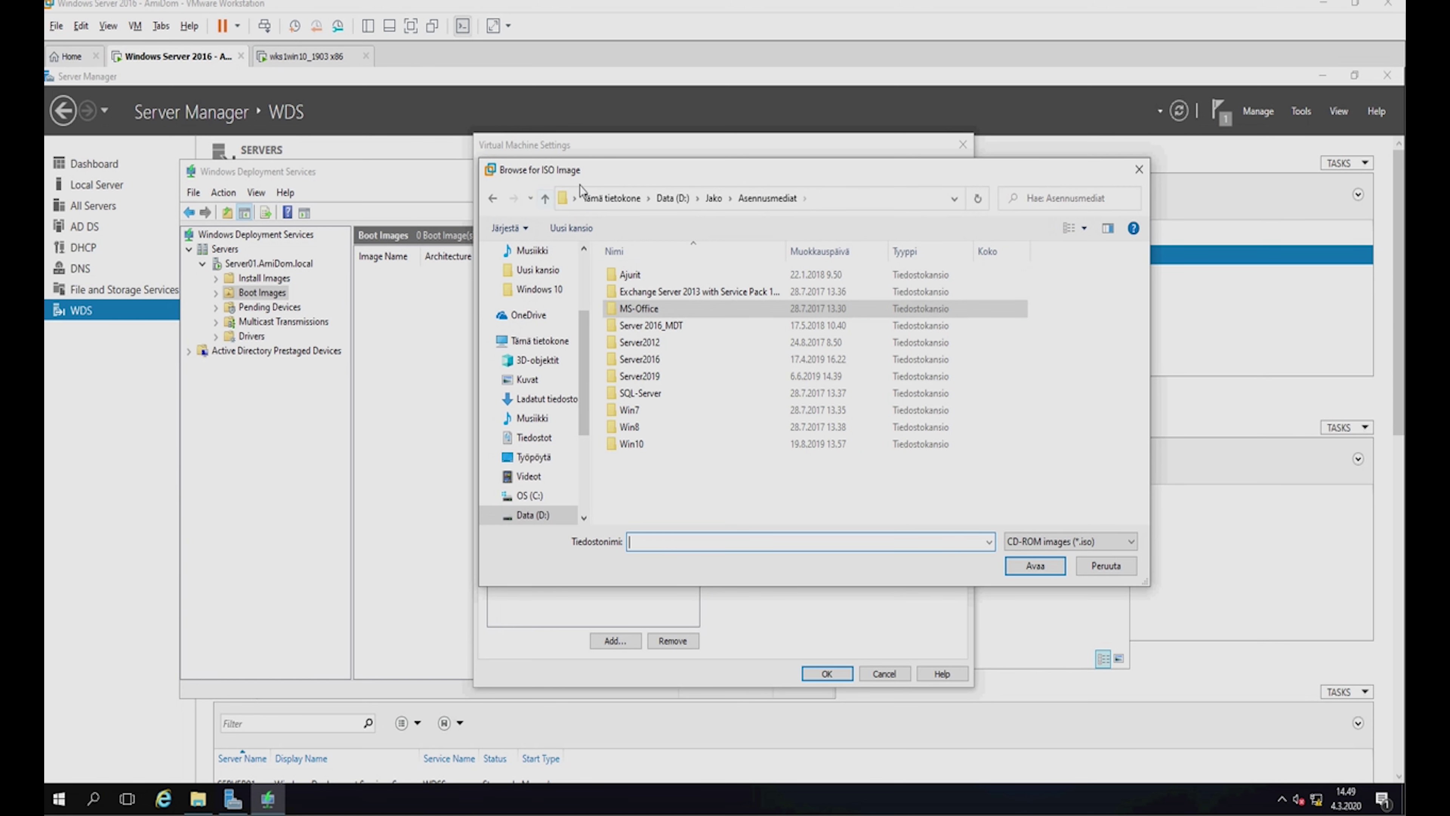
{"action": "left_click", "coordinate": [647, 449]}
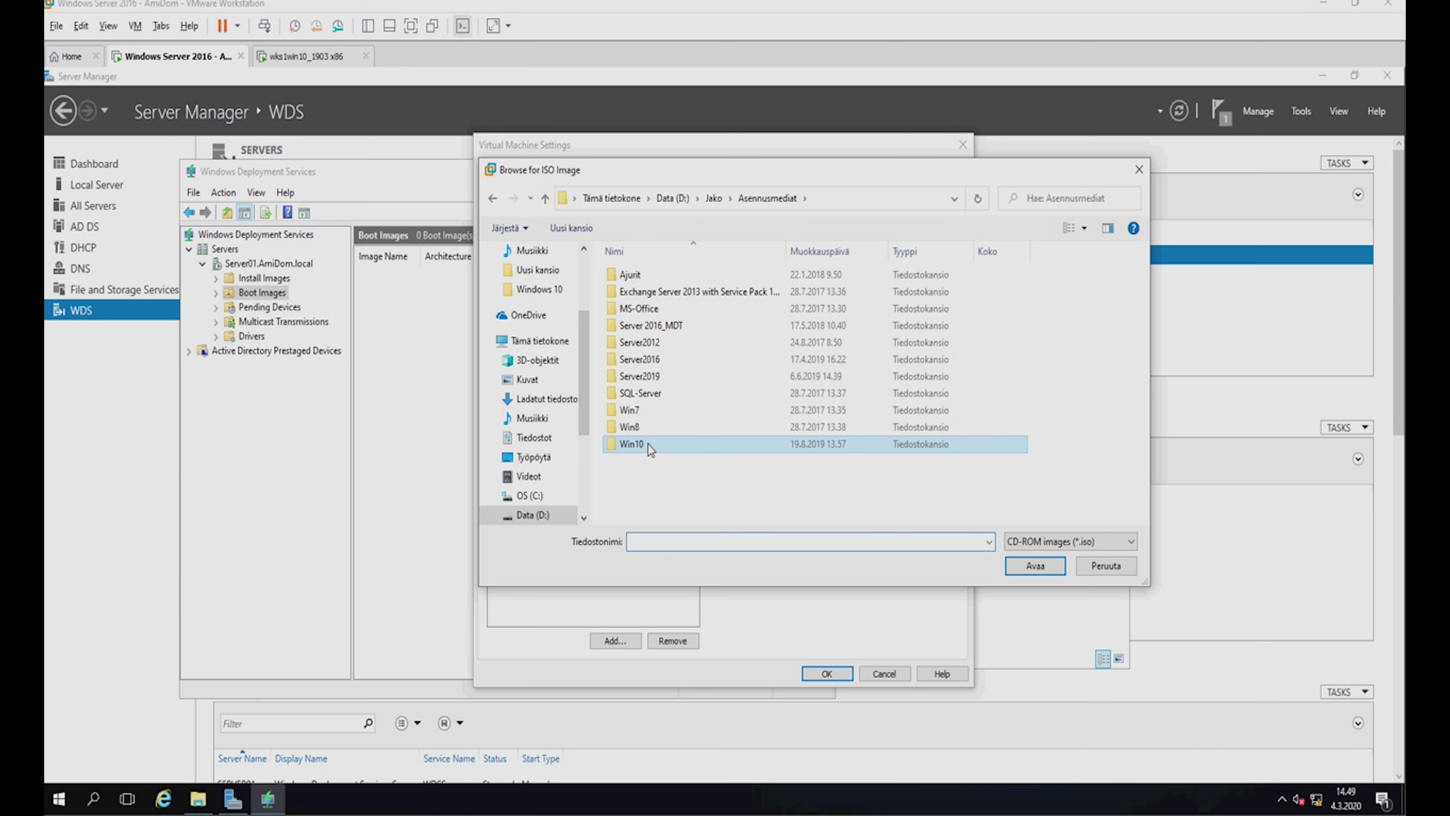
{"action": "double_click", "coordinate": [648, 443]}
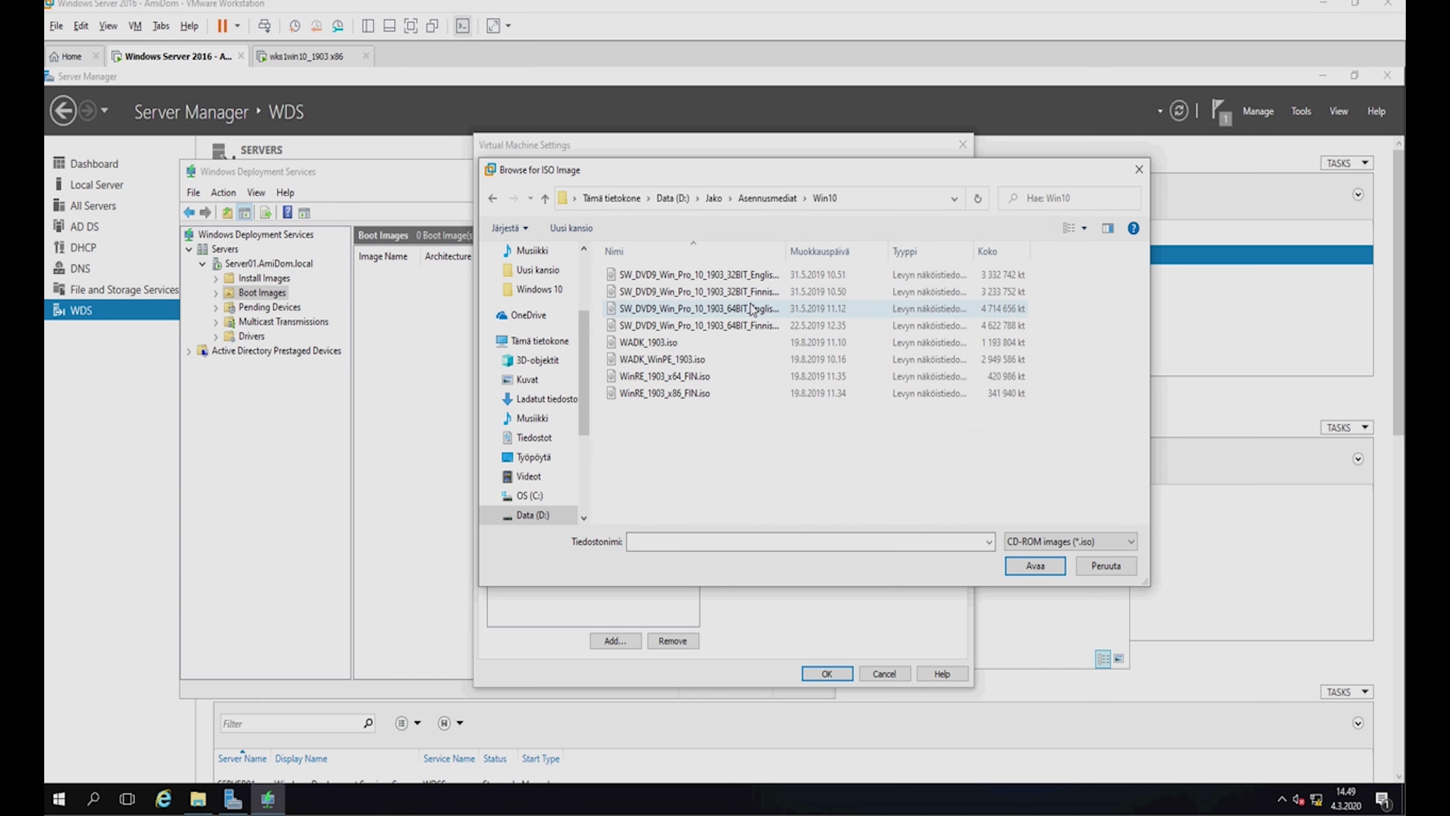
{"action": "double_click", "coordinate": [748, 293]}
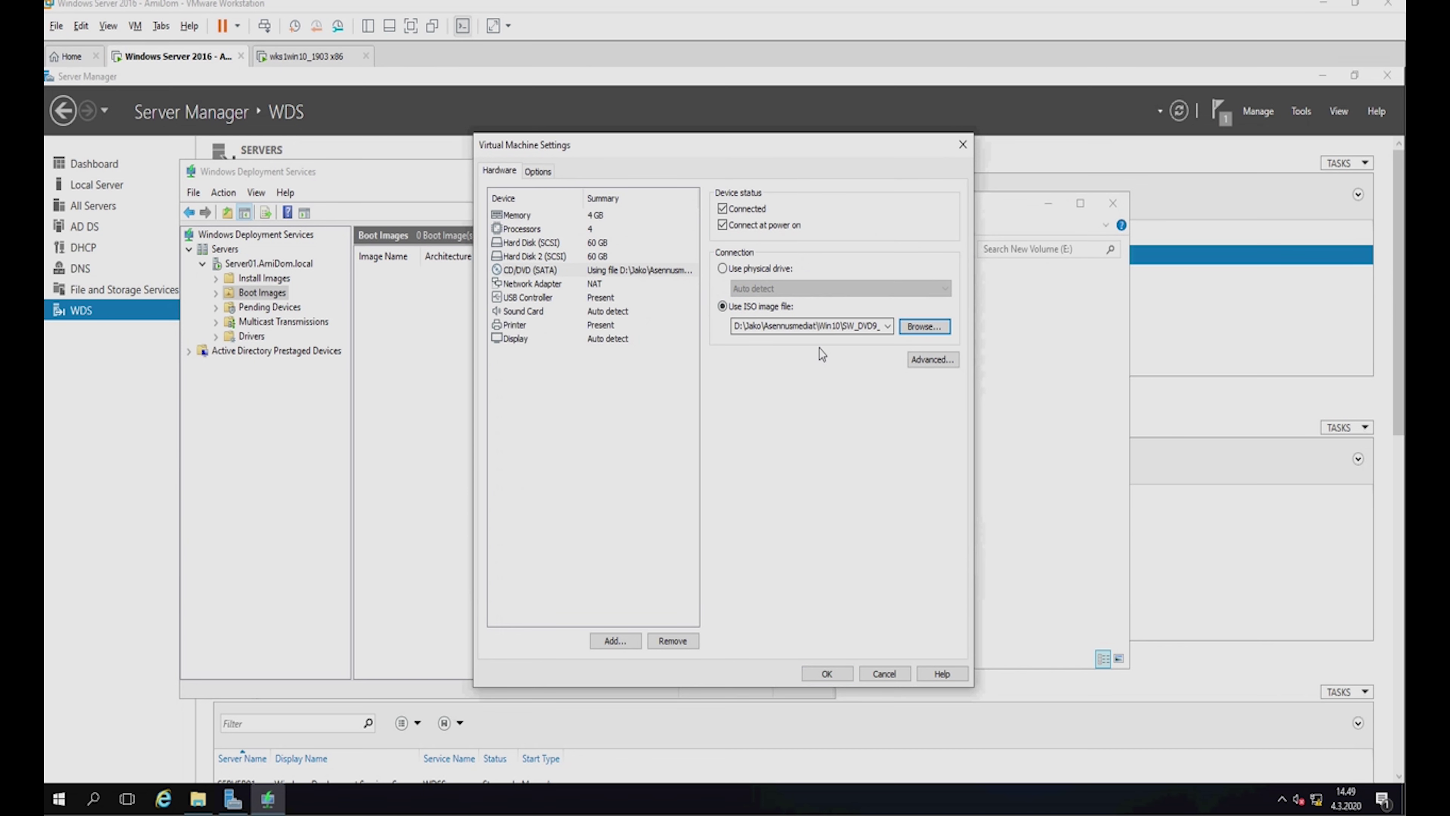
{"action": "left_click", "coordinate": [824, 677]}
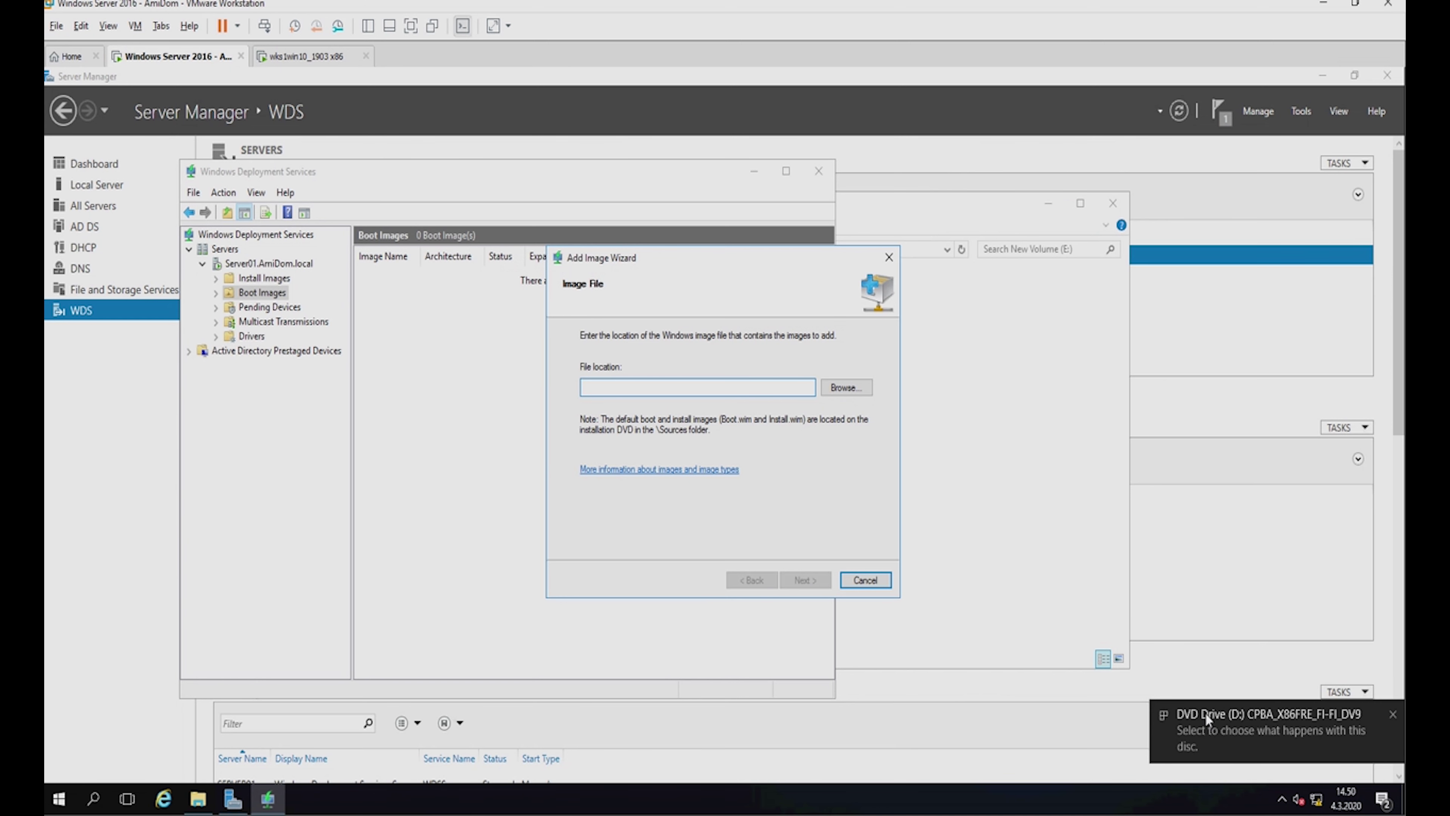
Choose D:\sources\boot.wim as the image file in the Add Image Wizard.
{"action": "left_click", "coordinate": [847, 387]}
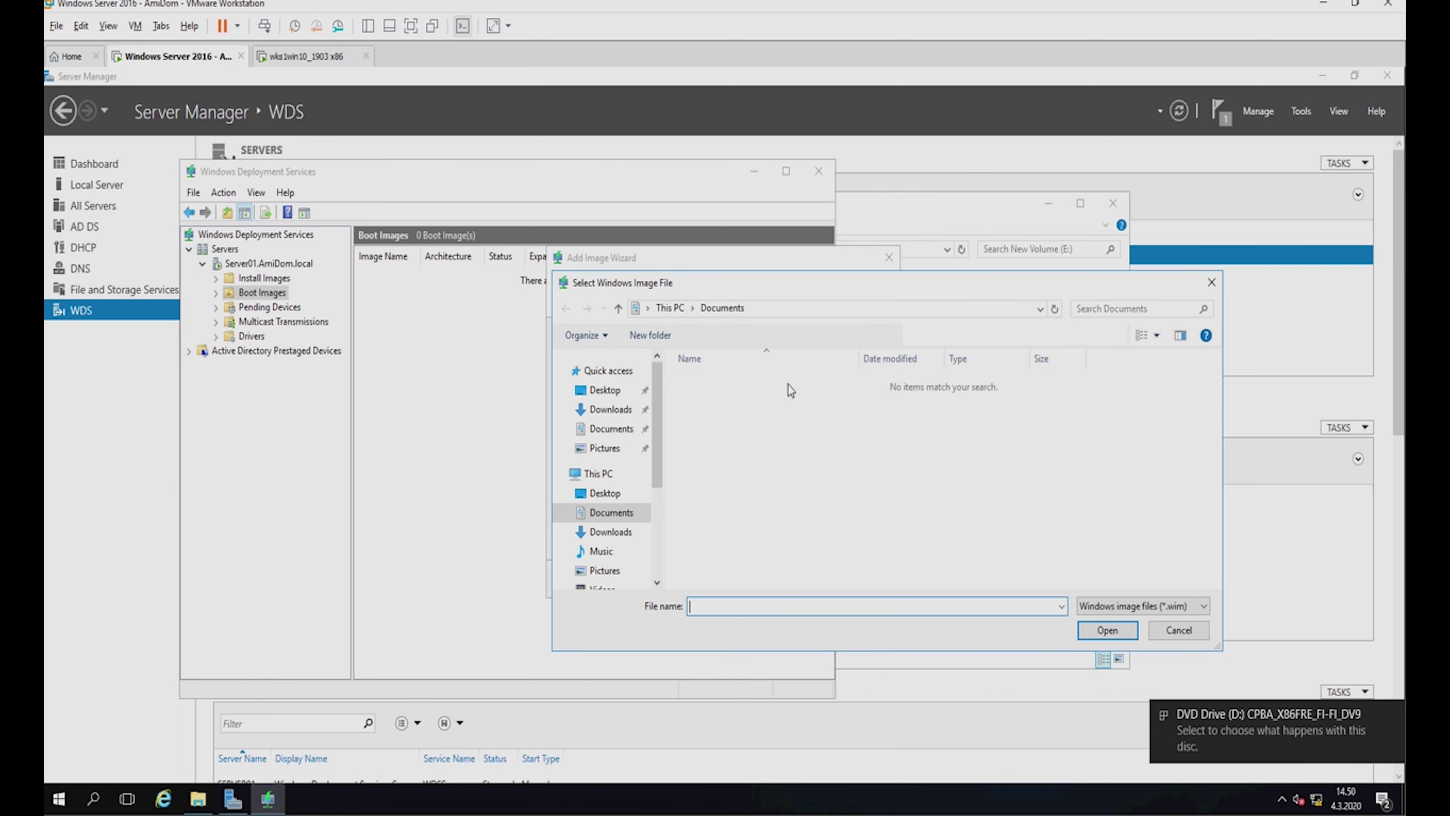
{"action": "scroll", "coordinate": [644, 548], "scroll_direction": "down", "scroll_amount": 2}
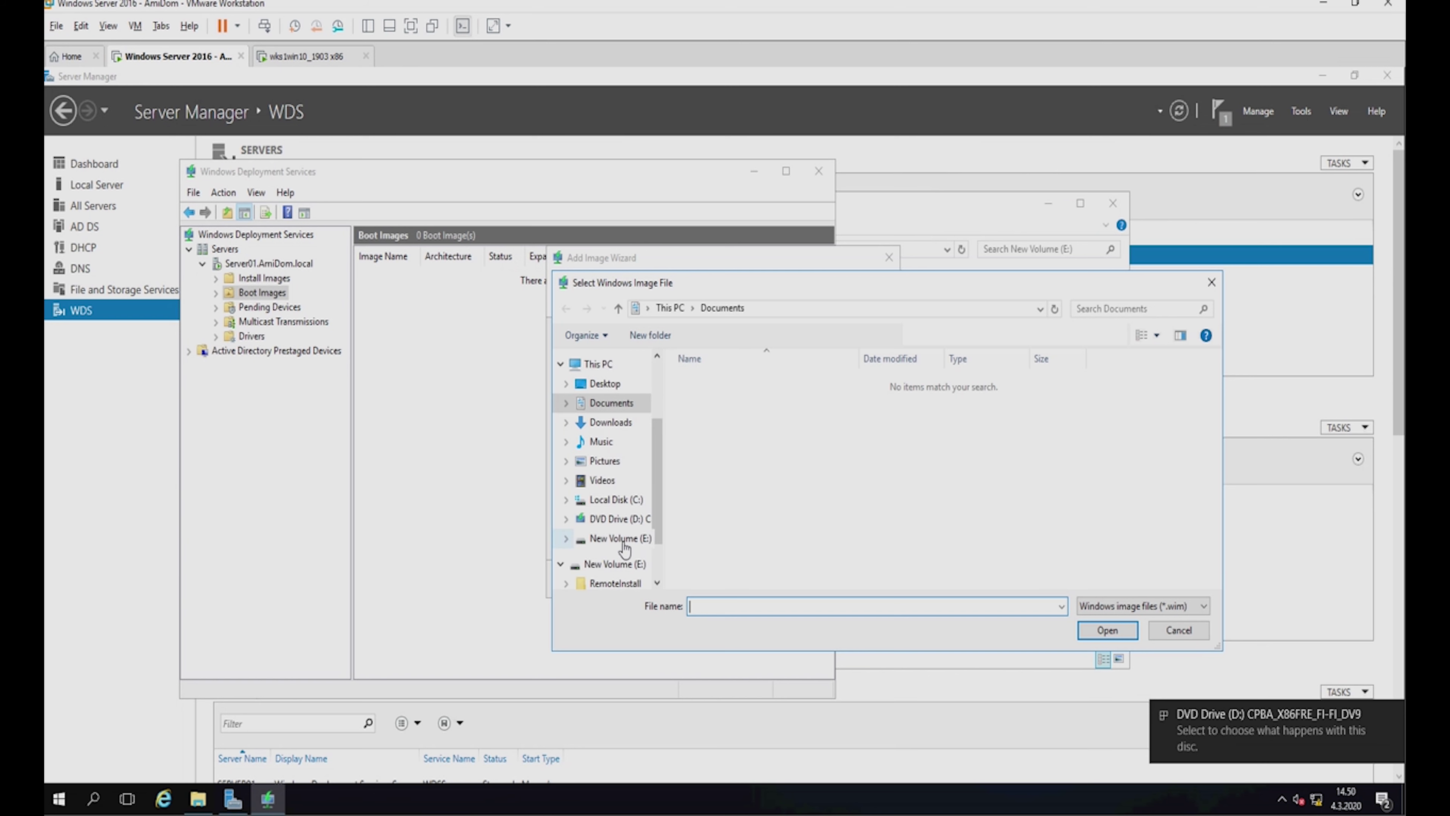
{"action": "left_click", "coordinate": [610, 520]}
{"action": "double_click", "coordinate": [708, 438]}
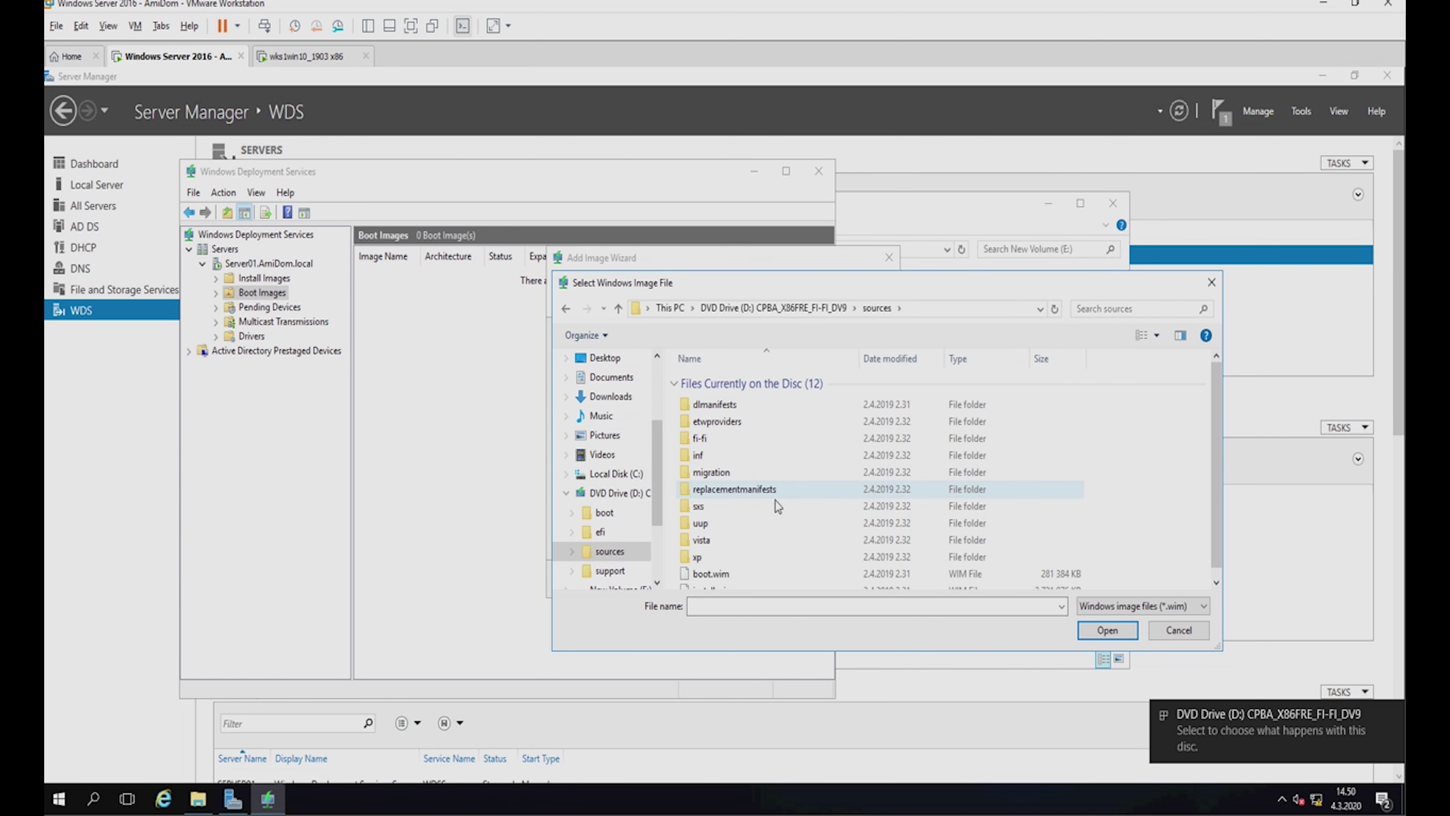
{"action": "scroll", "coordinate": [748, 503], "scroll_direction": "down", "scroll_amount": 1}
{"action": "double_click", "coordinate": [709, 560]}
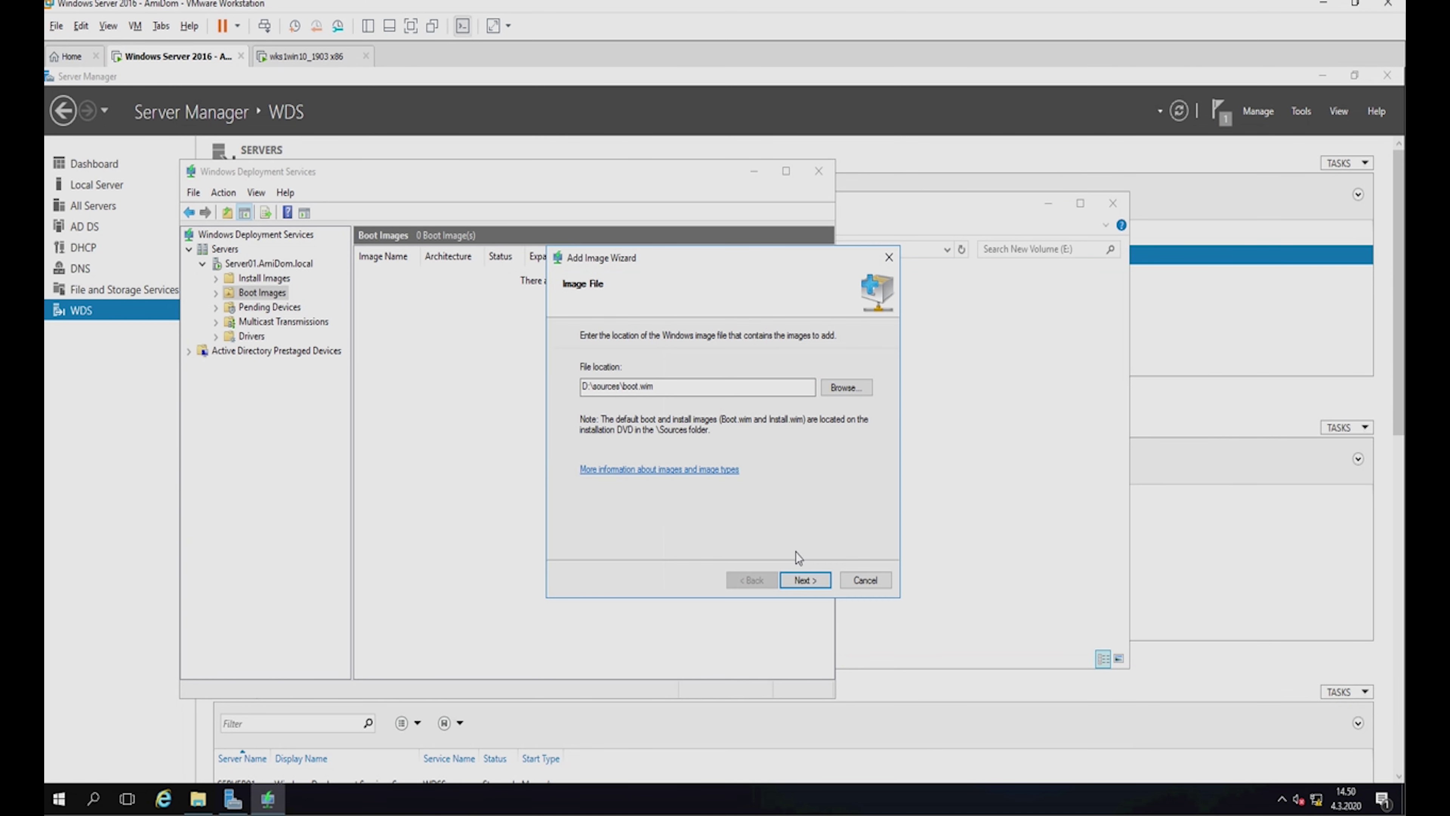
{"action": "left_click", "coordinate": [801, 584]}
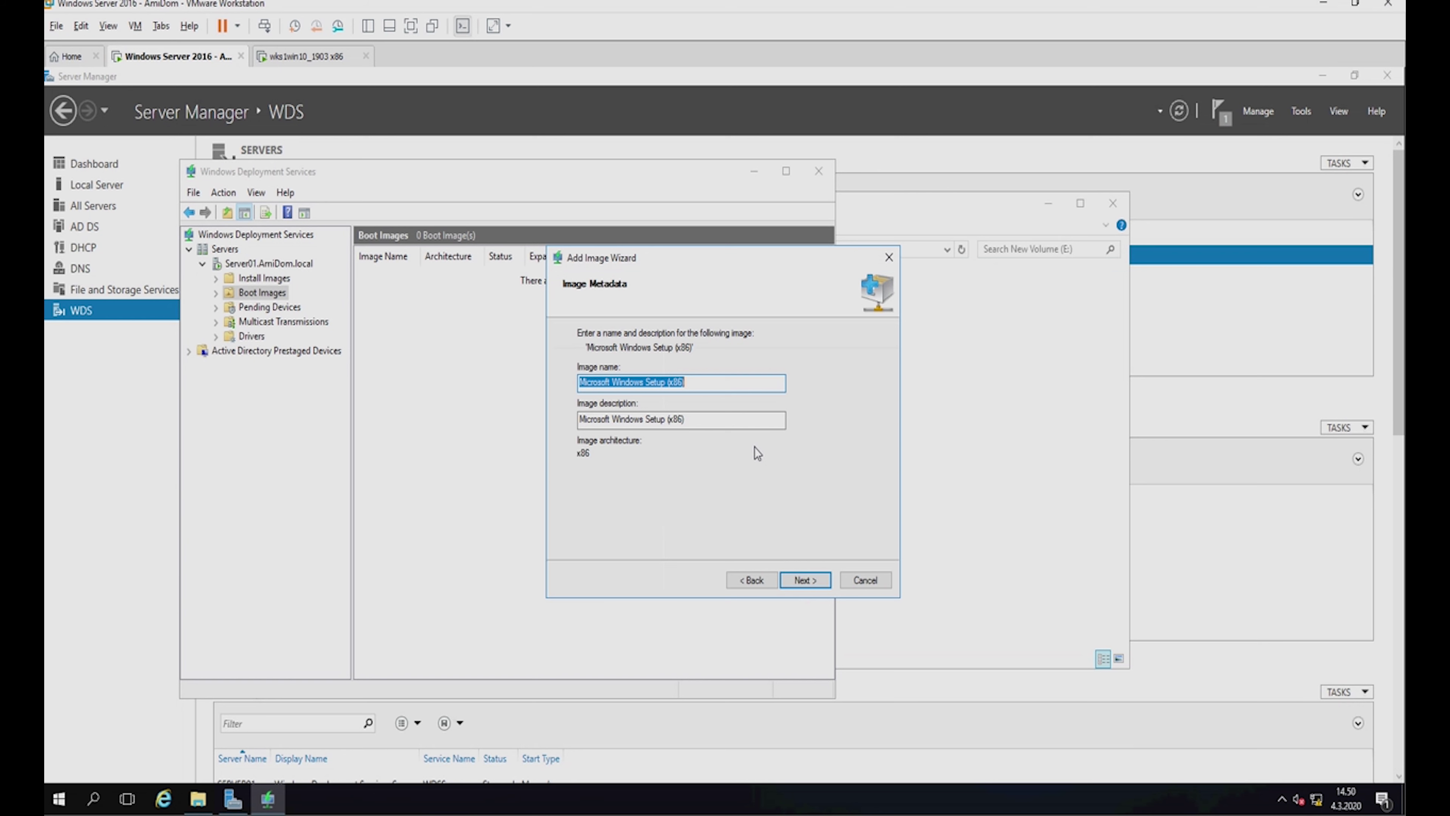
Name the boot image and description Microsoft Windows 10 Setup (x86) and add it to the server.
{"action": "left_click", "coordinate": [643, 384]}
{"action": "type", "text": "10"}
{"action": "left_click", "coordinate": [647, 419]}
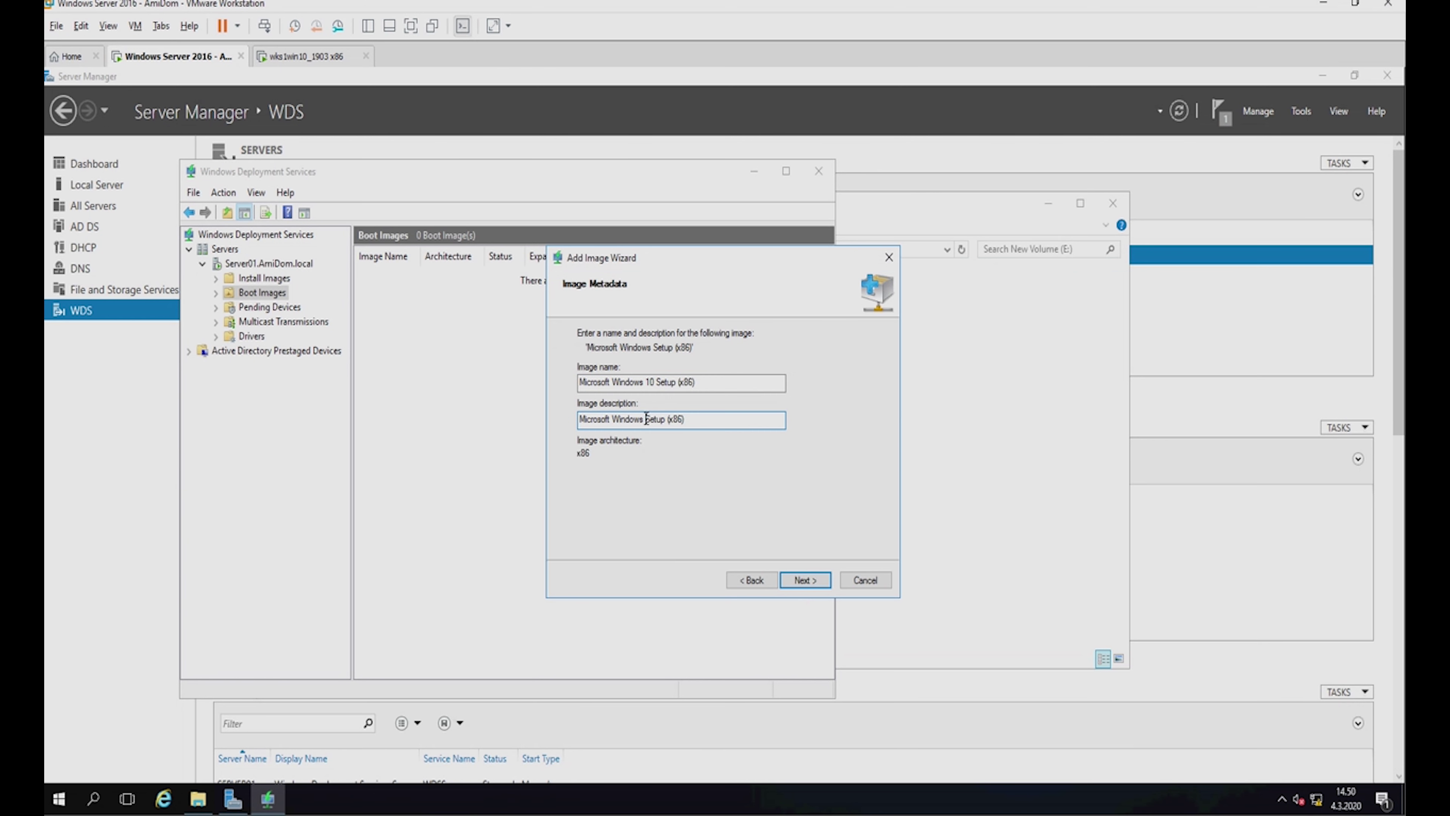
{"action": "type", "text": "10"}
{"action": "left_click", "coordinate": [807, 580]}
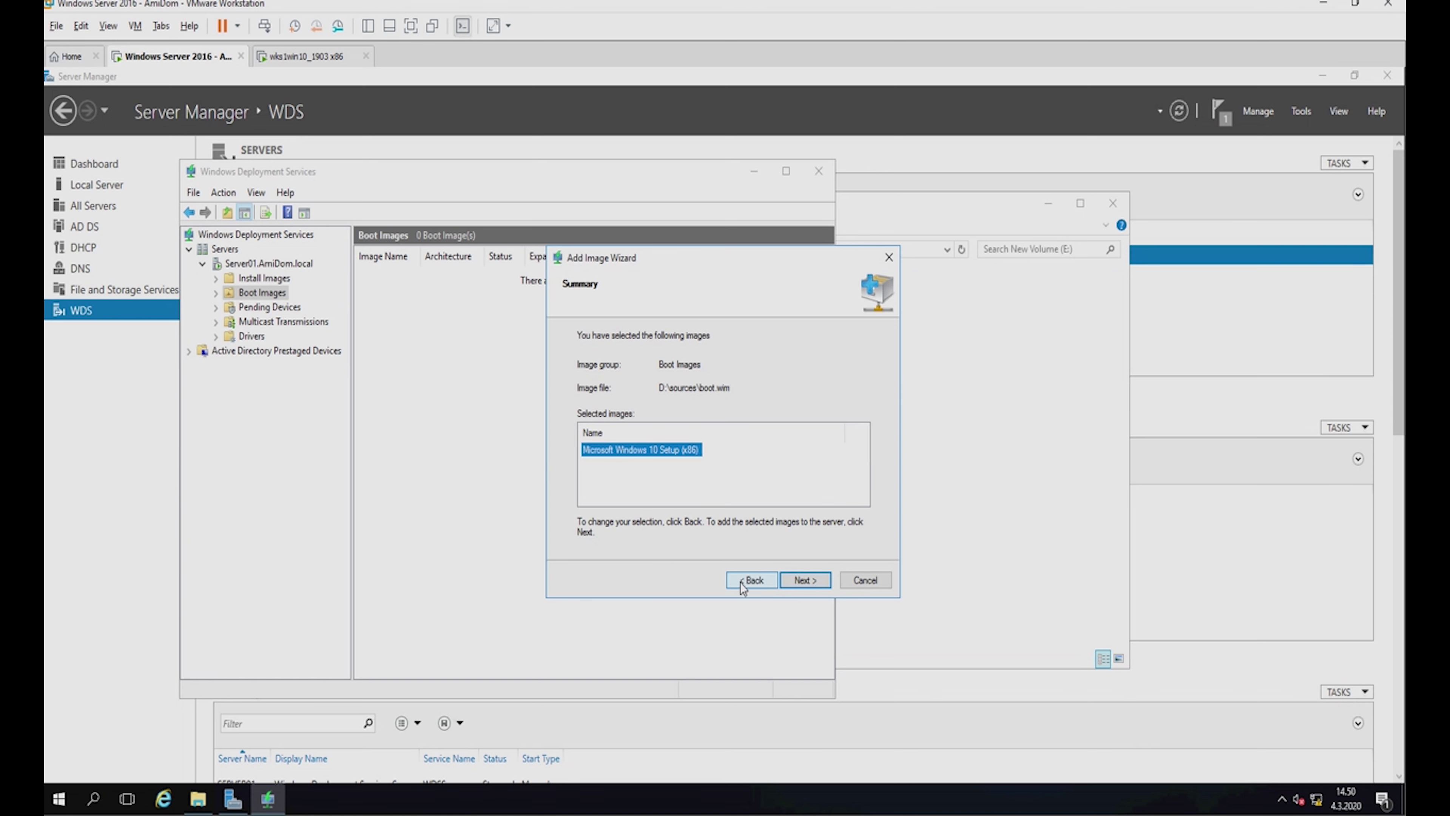
{"action": "left_click", "coordinate": [811, 576]}
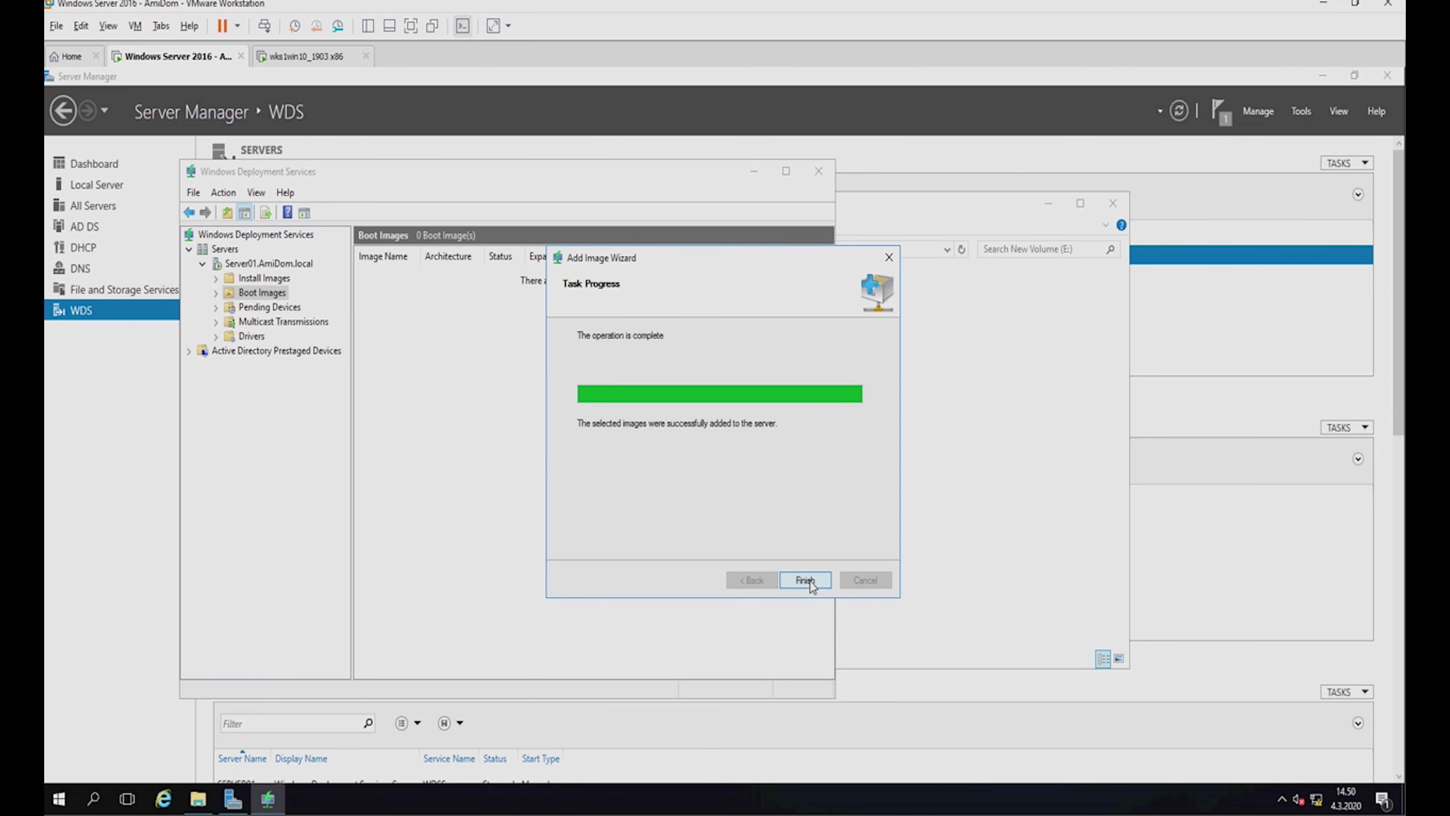
{"action": "left_click", "coordinate": [805, 580]}
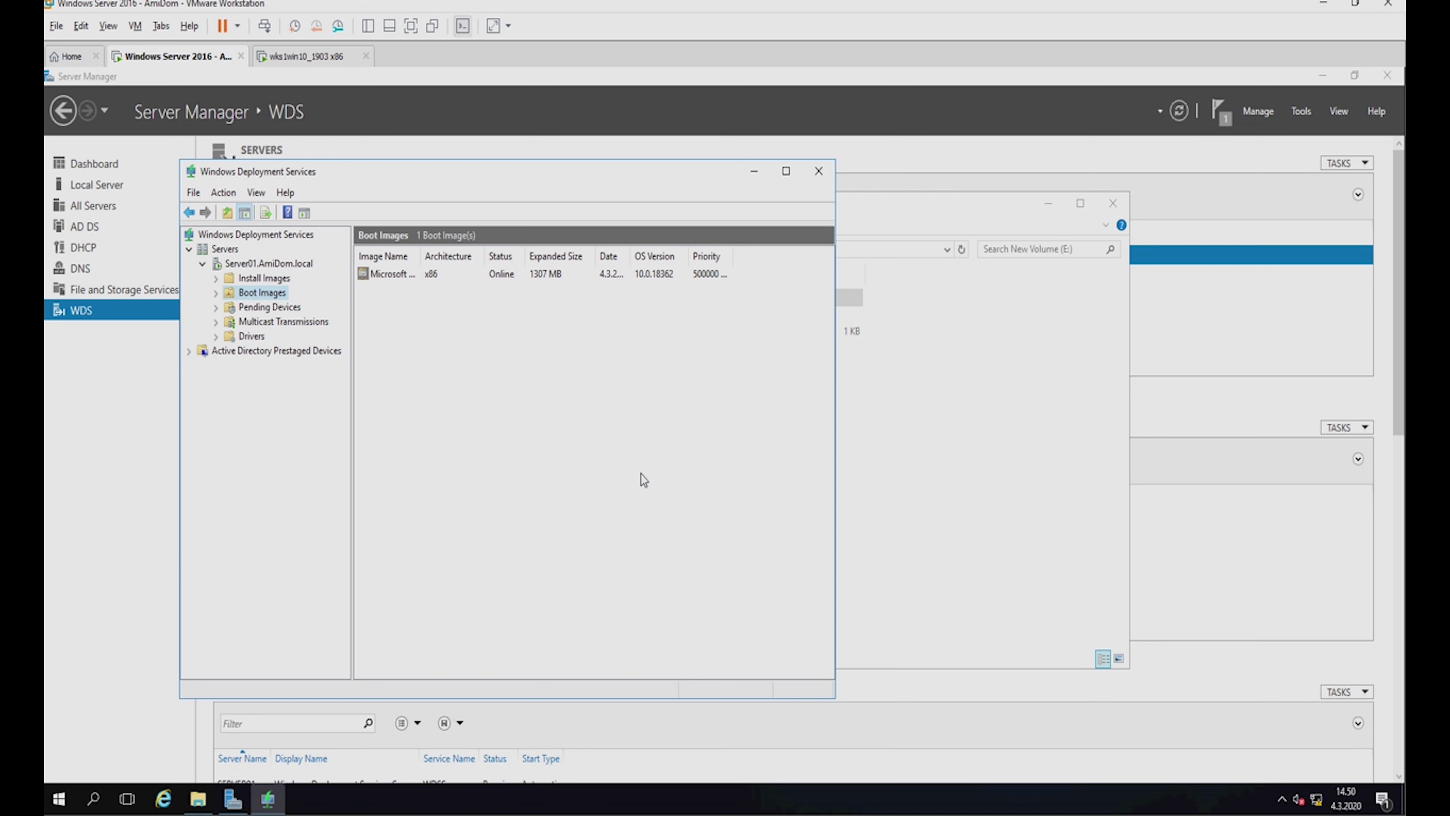
Start a capture image from the boot image, renaming it Capture Windows 10 Setup (x86).
{"action": "right_click", "coordinate": [399, 276]}
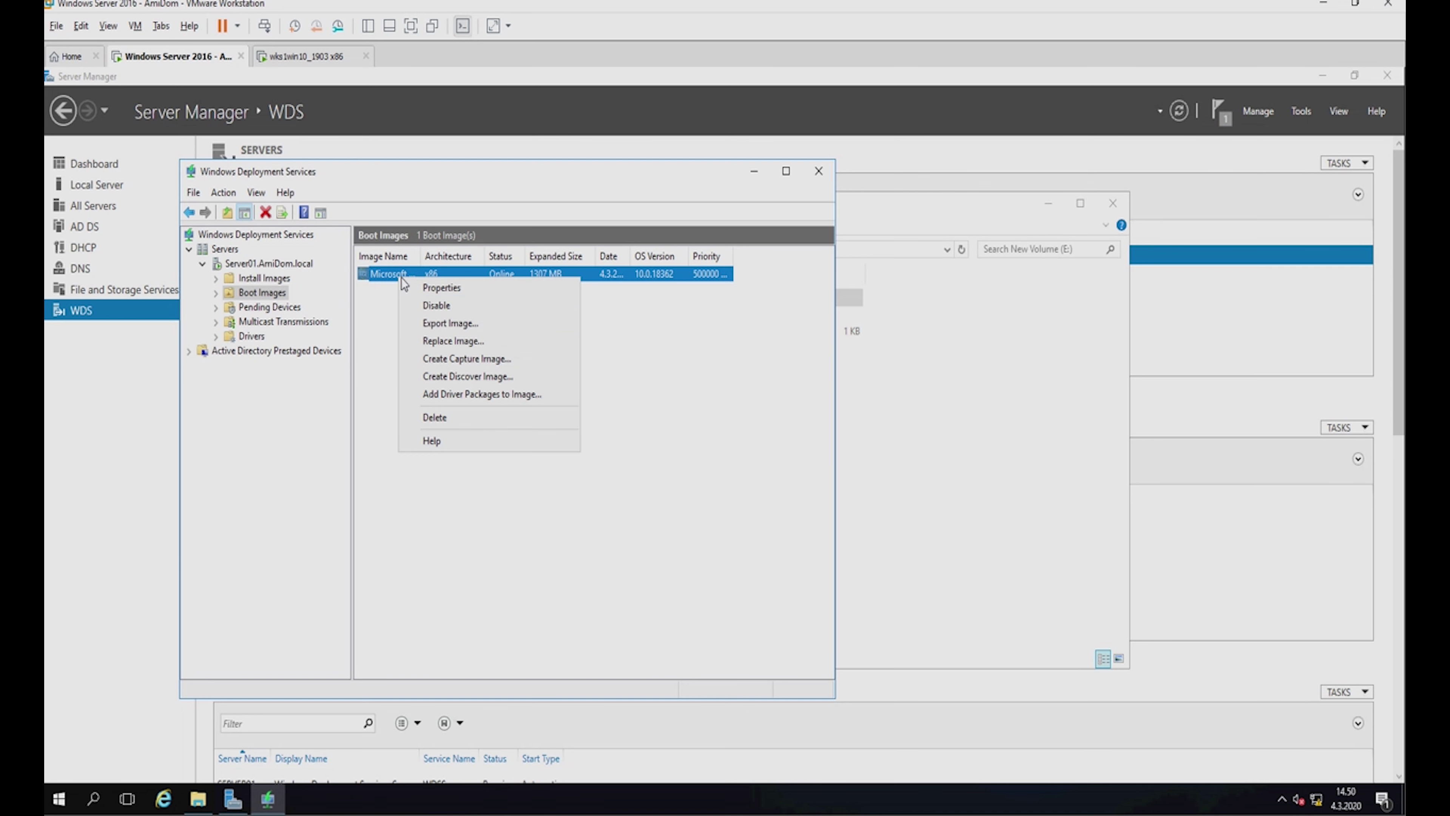
{"action": "left_click", "coordinate": [473, 366]}
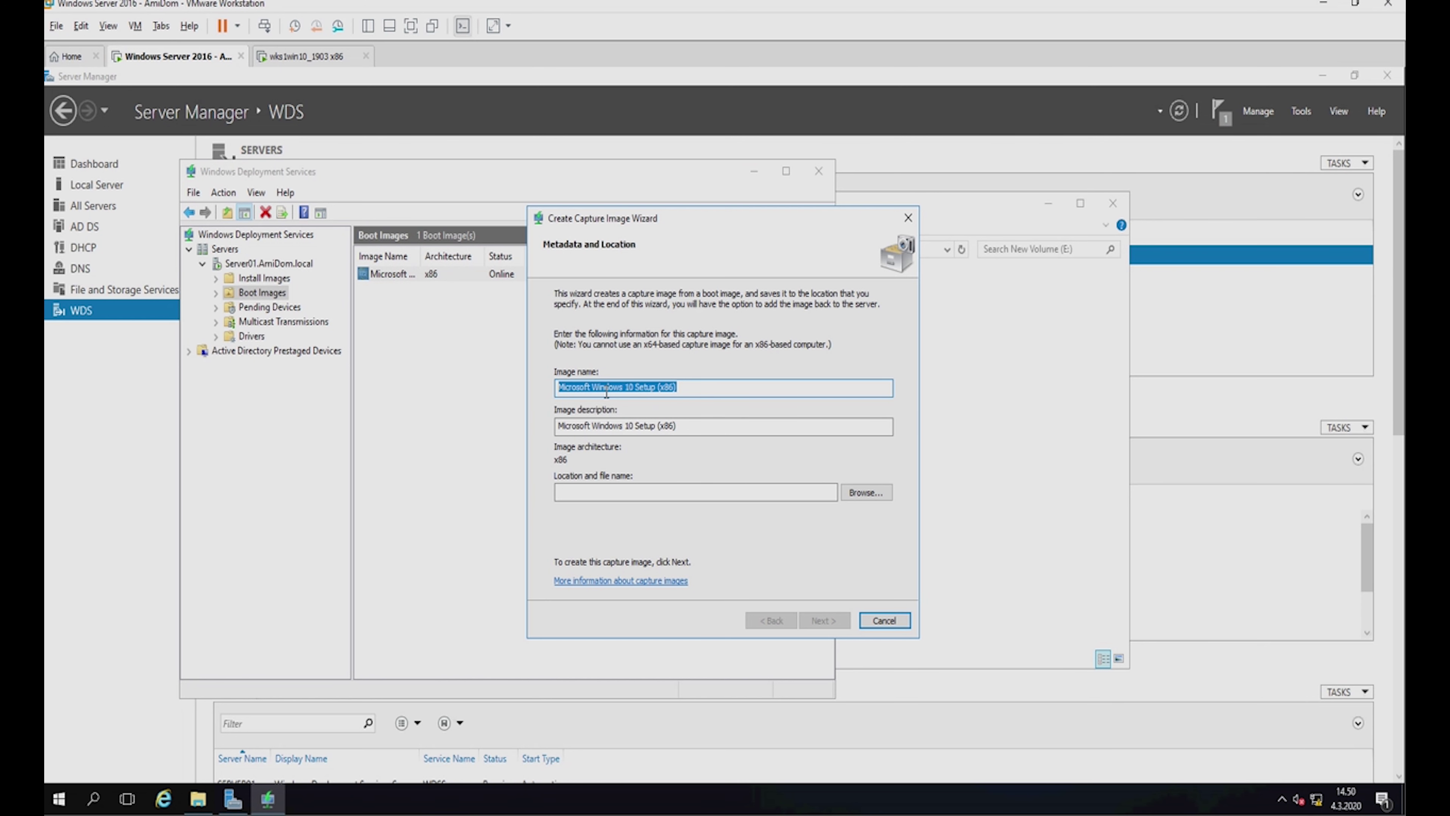
{"action": "left_click", "coordinate": [636, 386]}
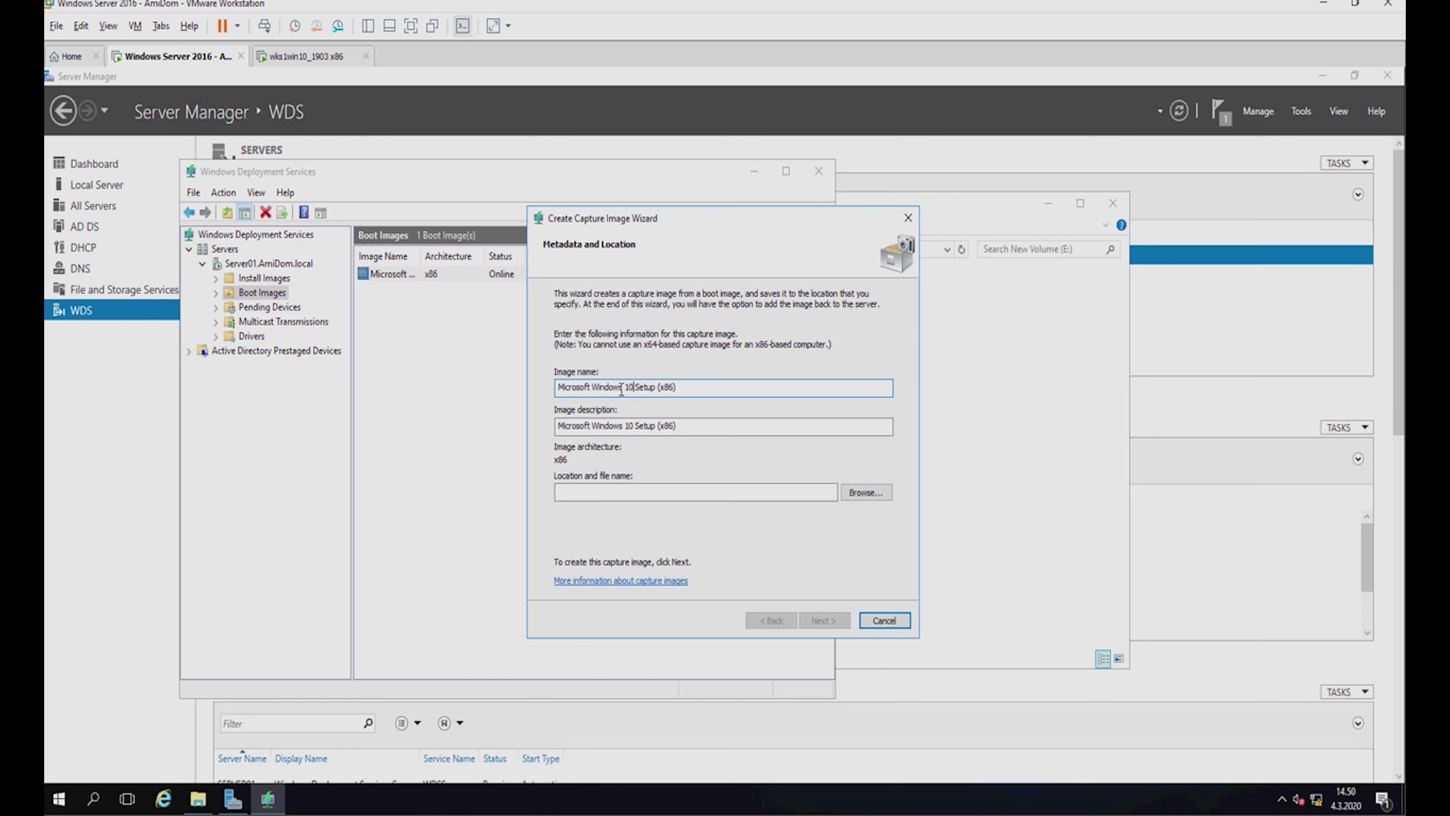
{"action": "double_click", "coordinate": [589, 388]}
{"action": "key", "text": "Delete"}
{"action": "type", "text": "Capture"}
{"action": "double_click", "coordinate": [582, 426]}
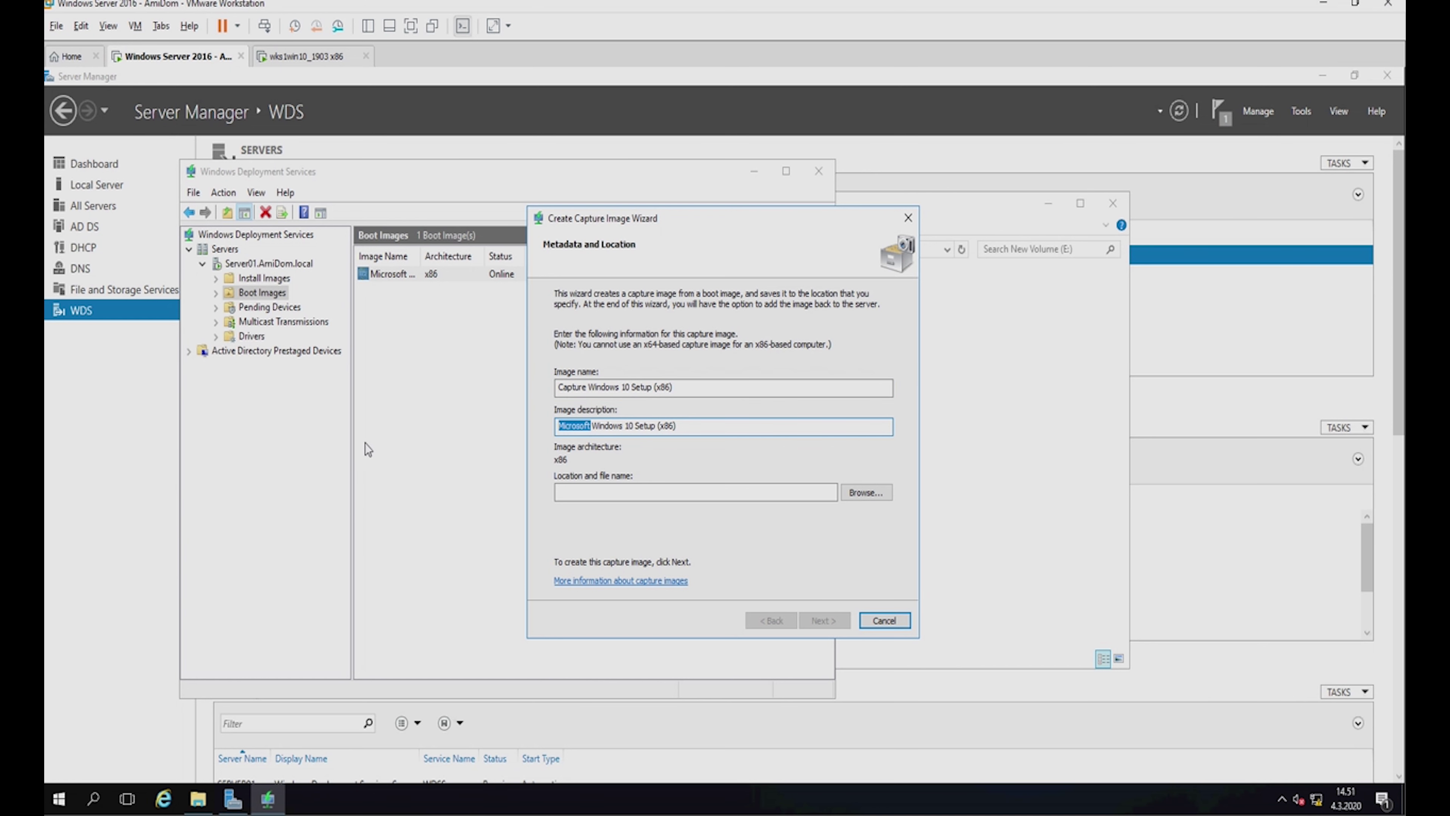
{"action": "type", "text": "Ca"}
{"action": "type", "text": "pture"}
Save the capture image as E:\RemoteInstall\Tmp\capture.wim and create it.
{"action": "left_click", "coordinate": [866, 493]}
{"action": "scroll", "coordinate": [664, 460], "scroll_direction": "down", "scroll_amount": 1}
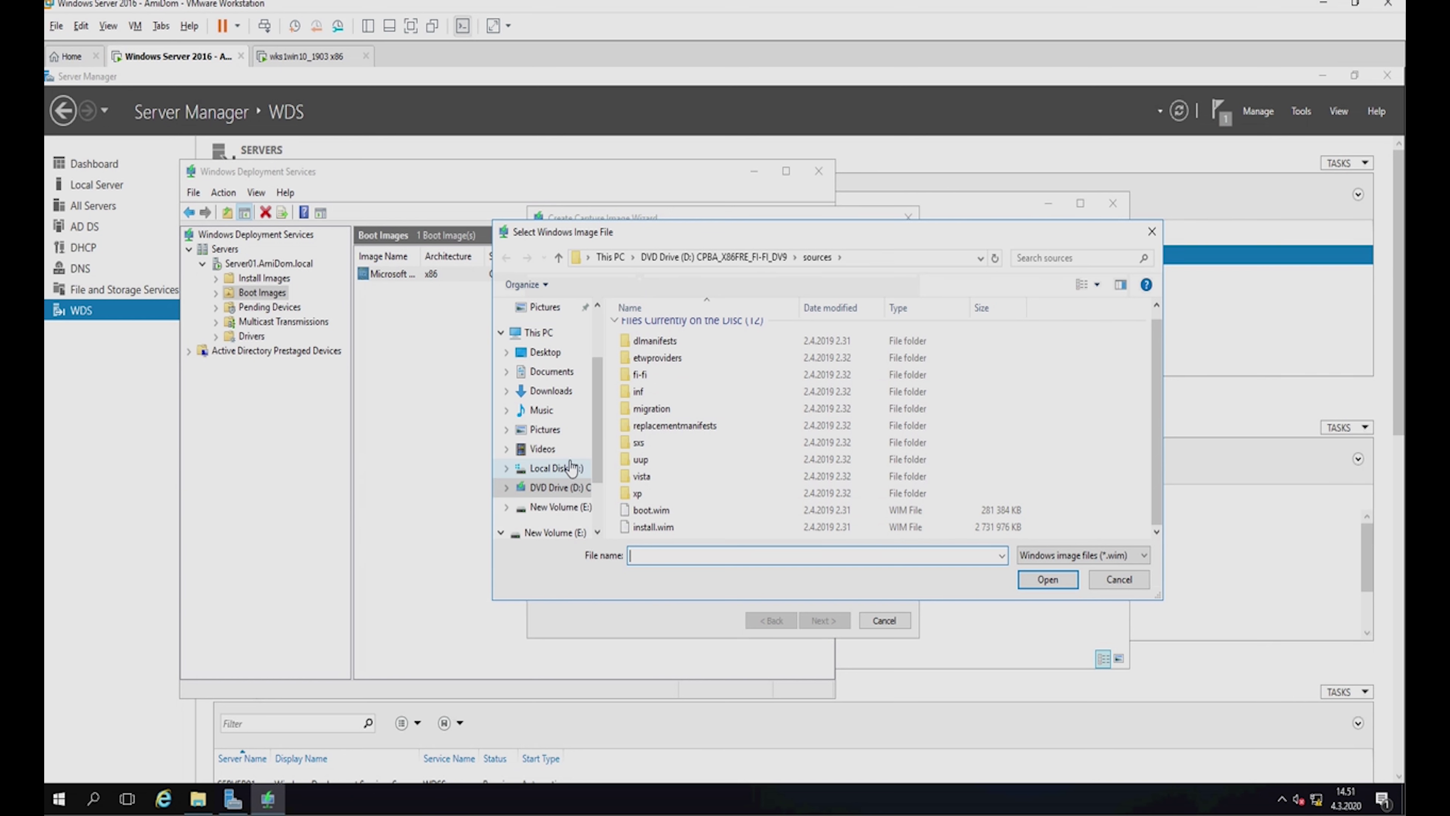
{"action": "left_click", "coordinate": [572, 510]}
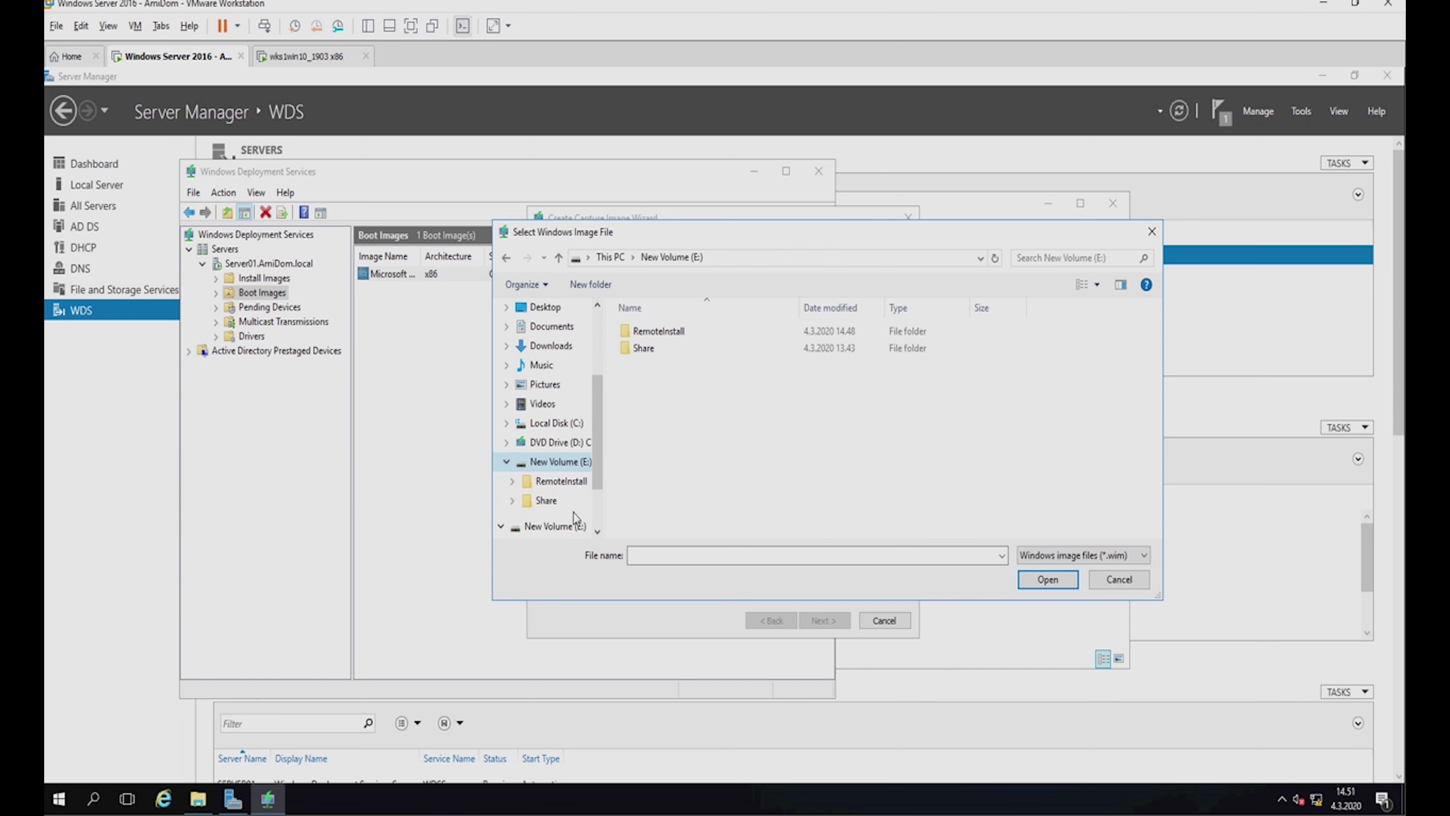
{"action": "double_click", "coordinate": [670, 332]}
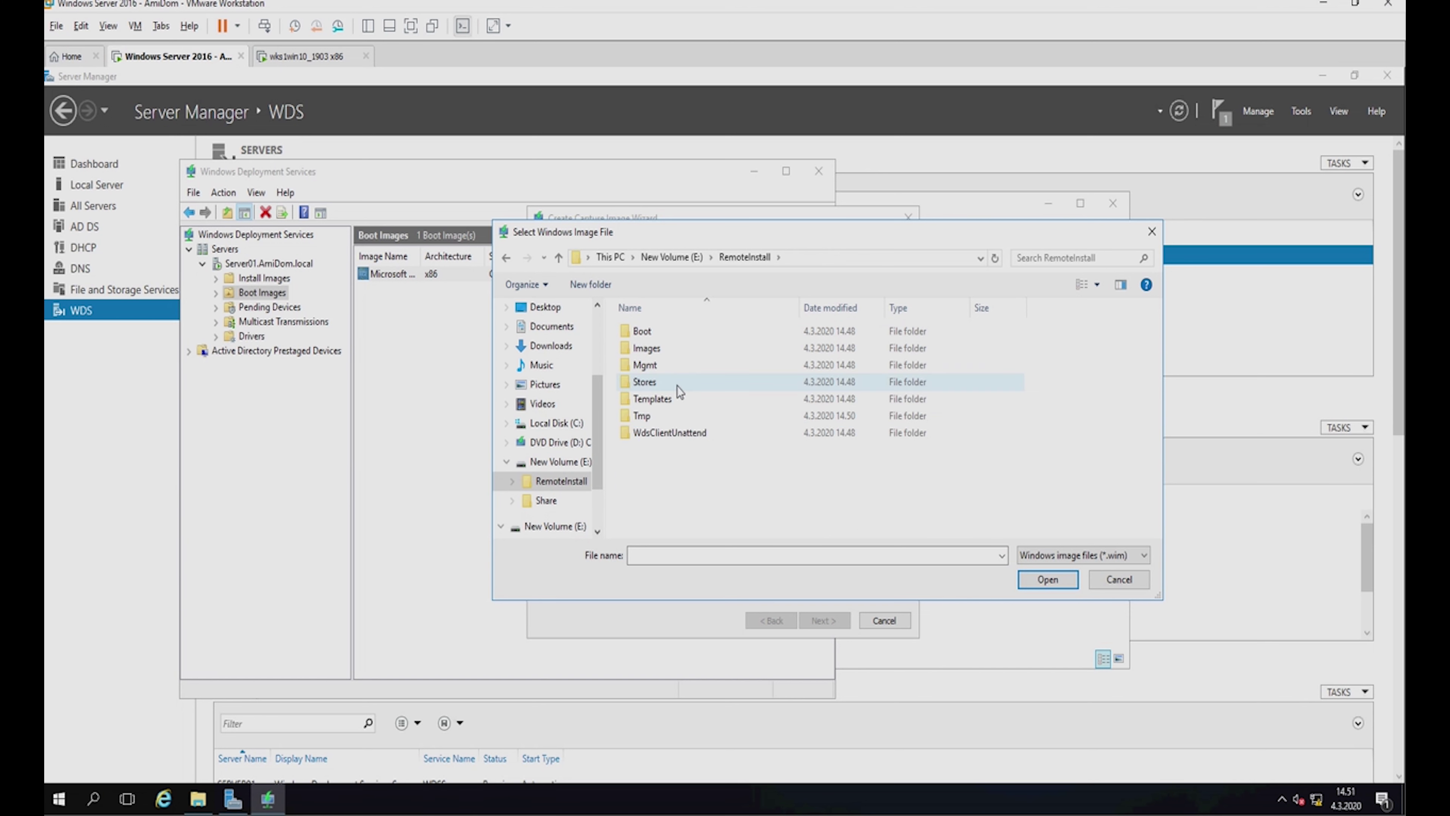
{"action": "double_click", "coordinate": [646, 415]}
{"action": "left_click", "coordinate": [688, 555]}
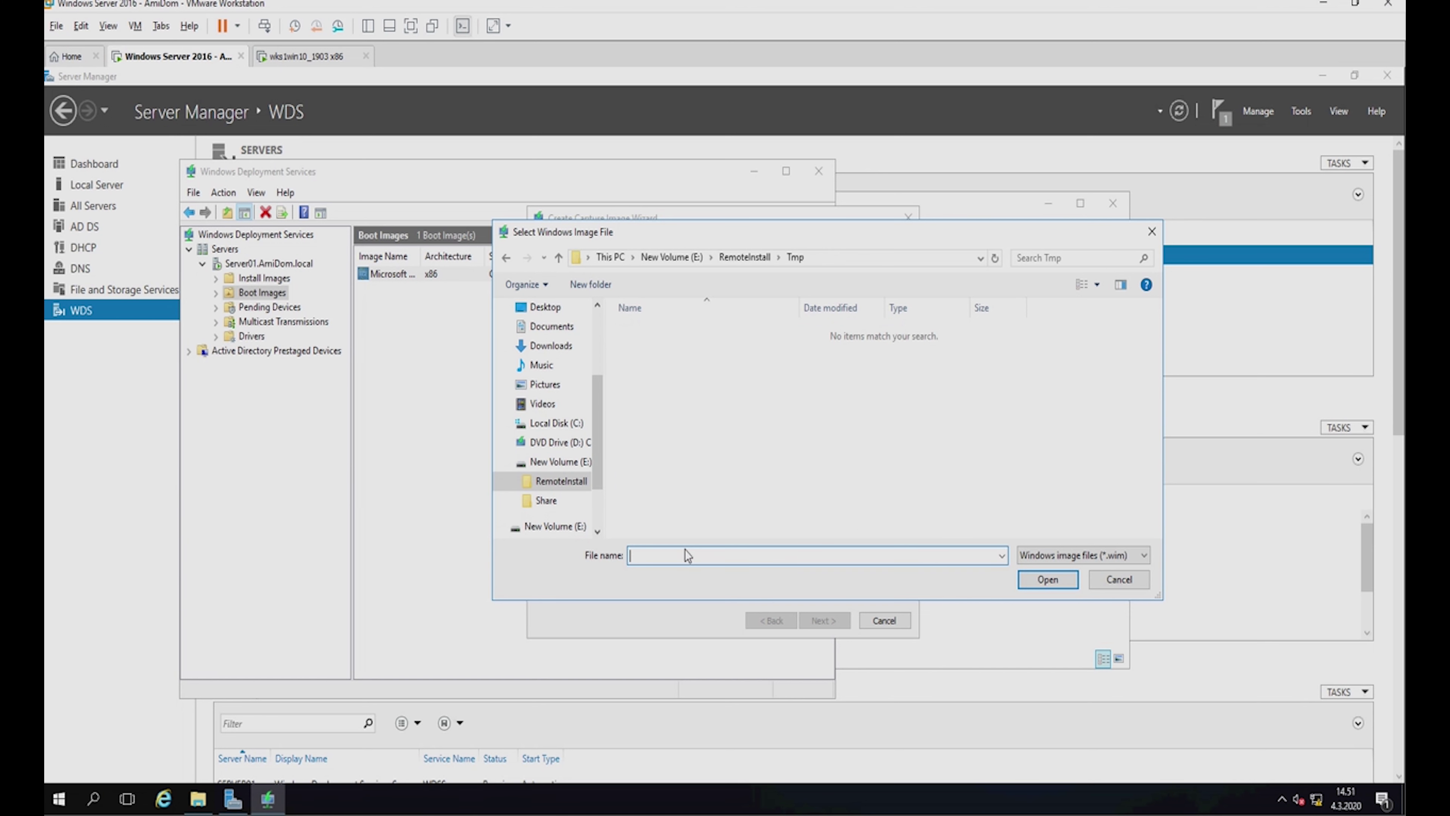
{"action": "type", "text": "ca"}
{"action": "type", "text": "pture"}
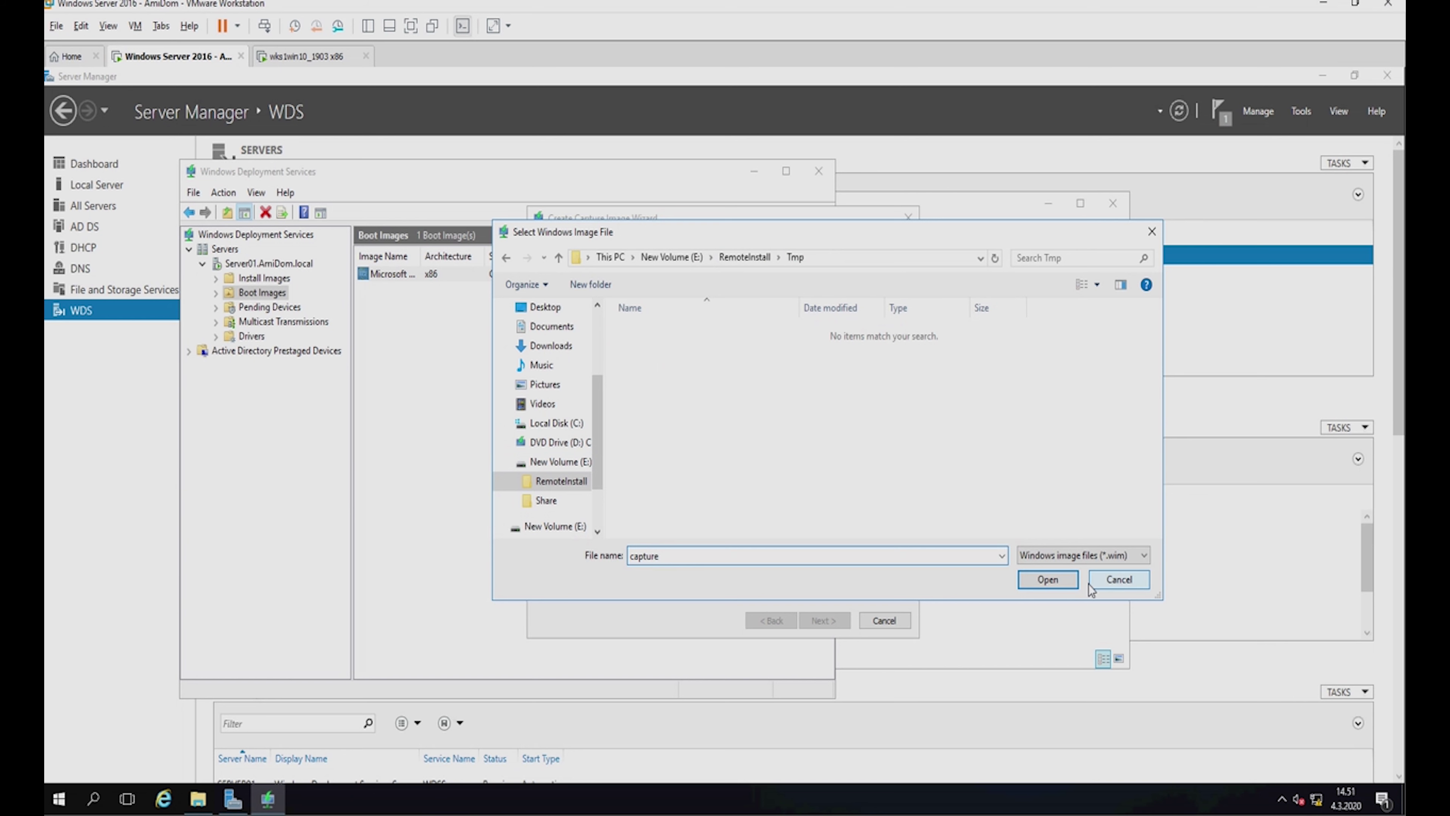
{"action": "left_click", "coordinate": [1043, 582]}
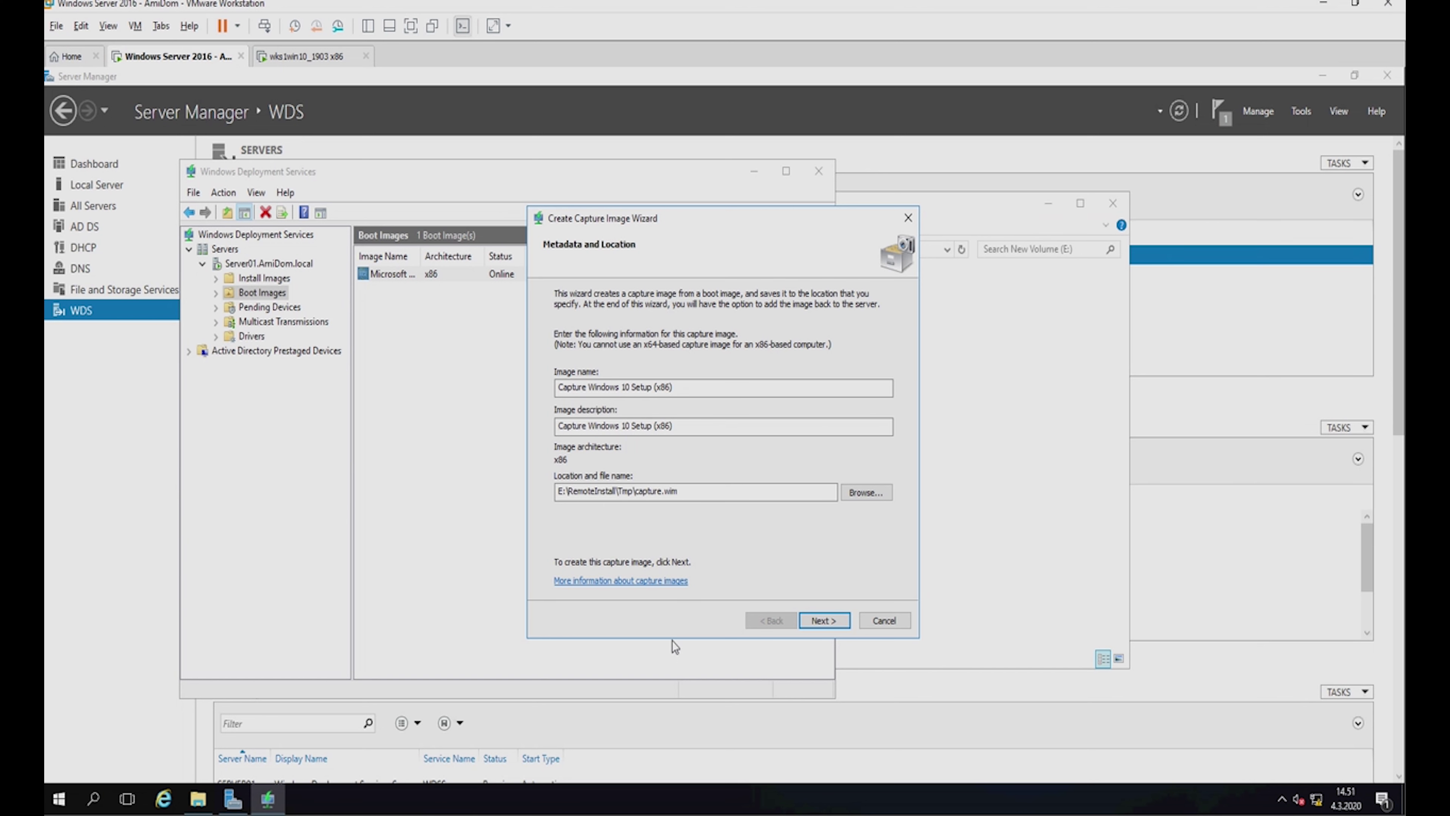
{"action": "left_click", "coordinate": [829, 622]}
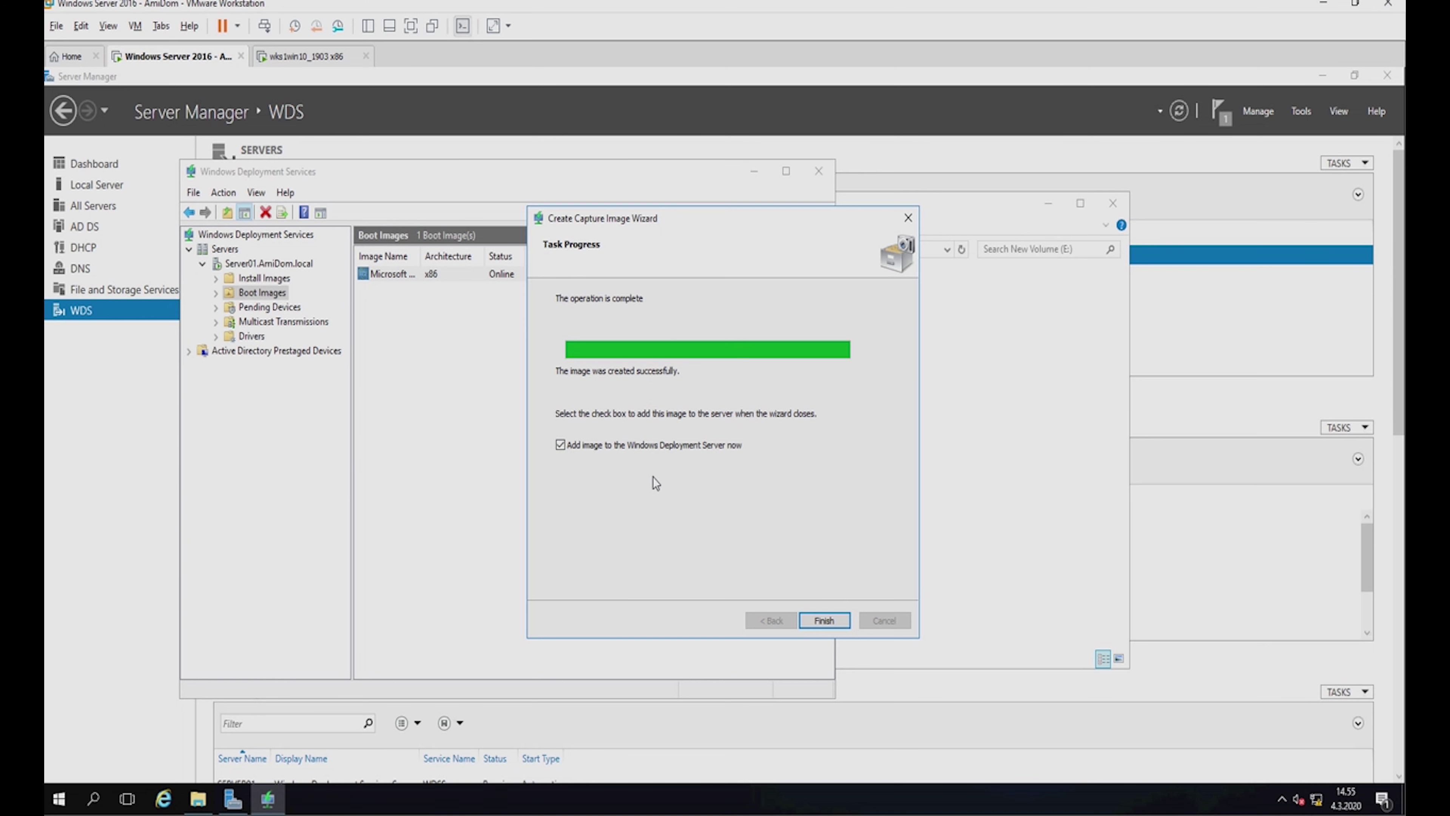
{"action": "left_click", "coordinate": [821, 620]}
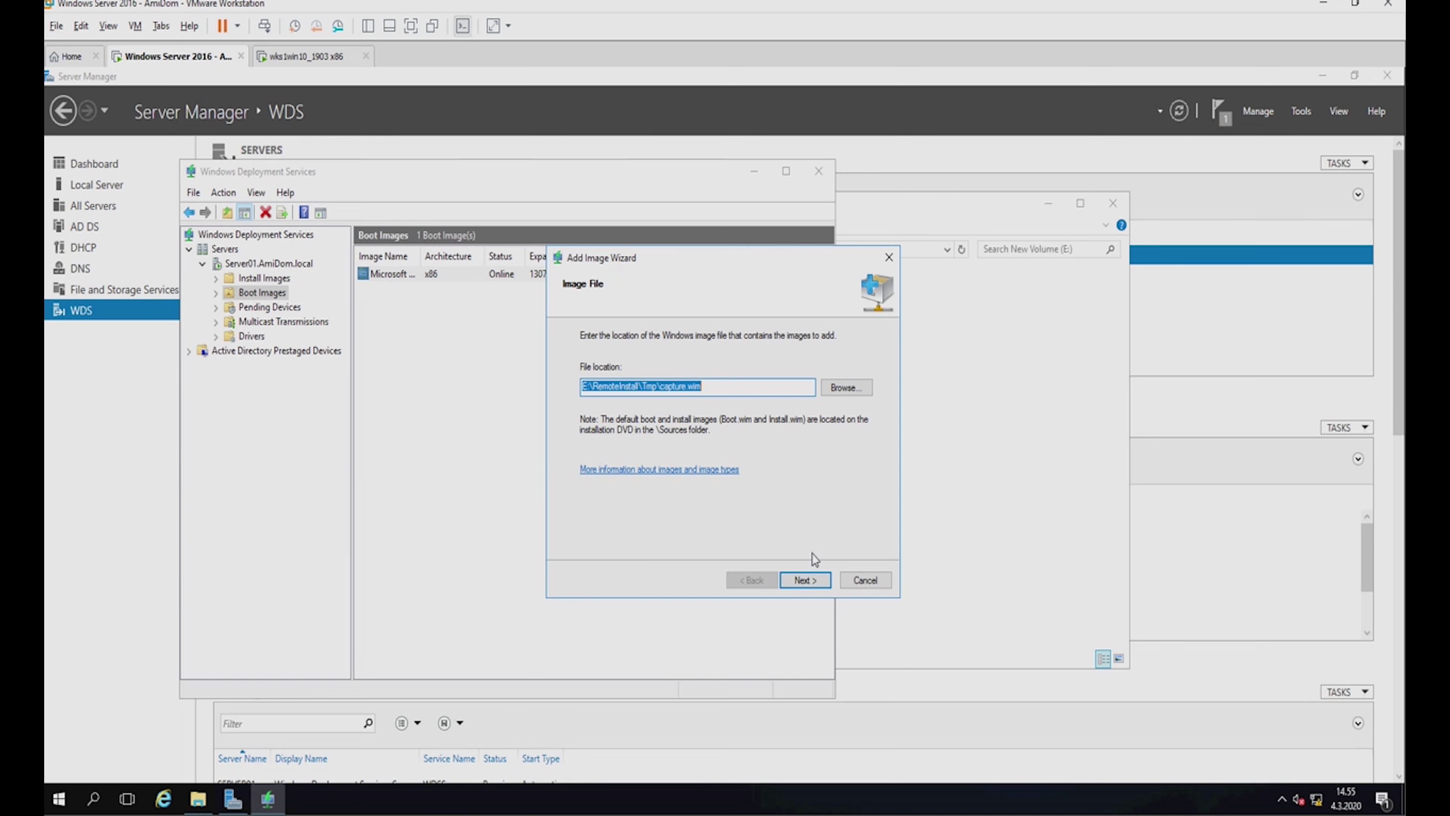
Add capture.wim to the server as the Capture Windows 10 Setup (x86) boot image.
{"action": "left_click", "coordinate": [817, 580]}
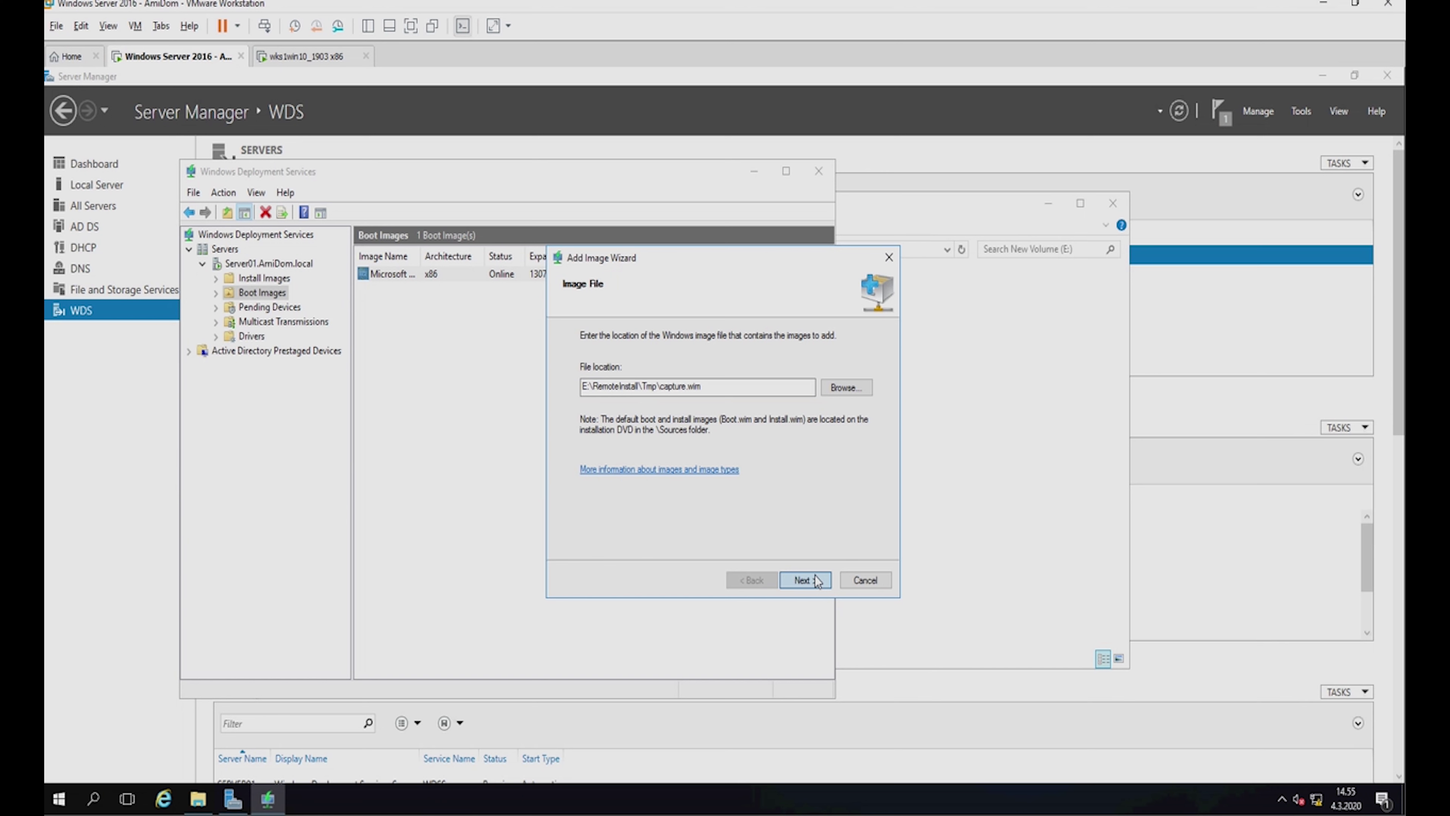
{"action": "left_click", "coordinate": [817, 579]}
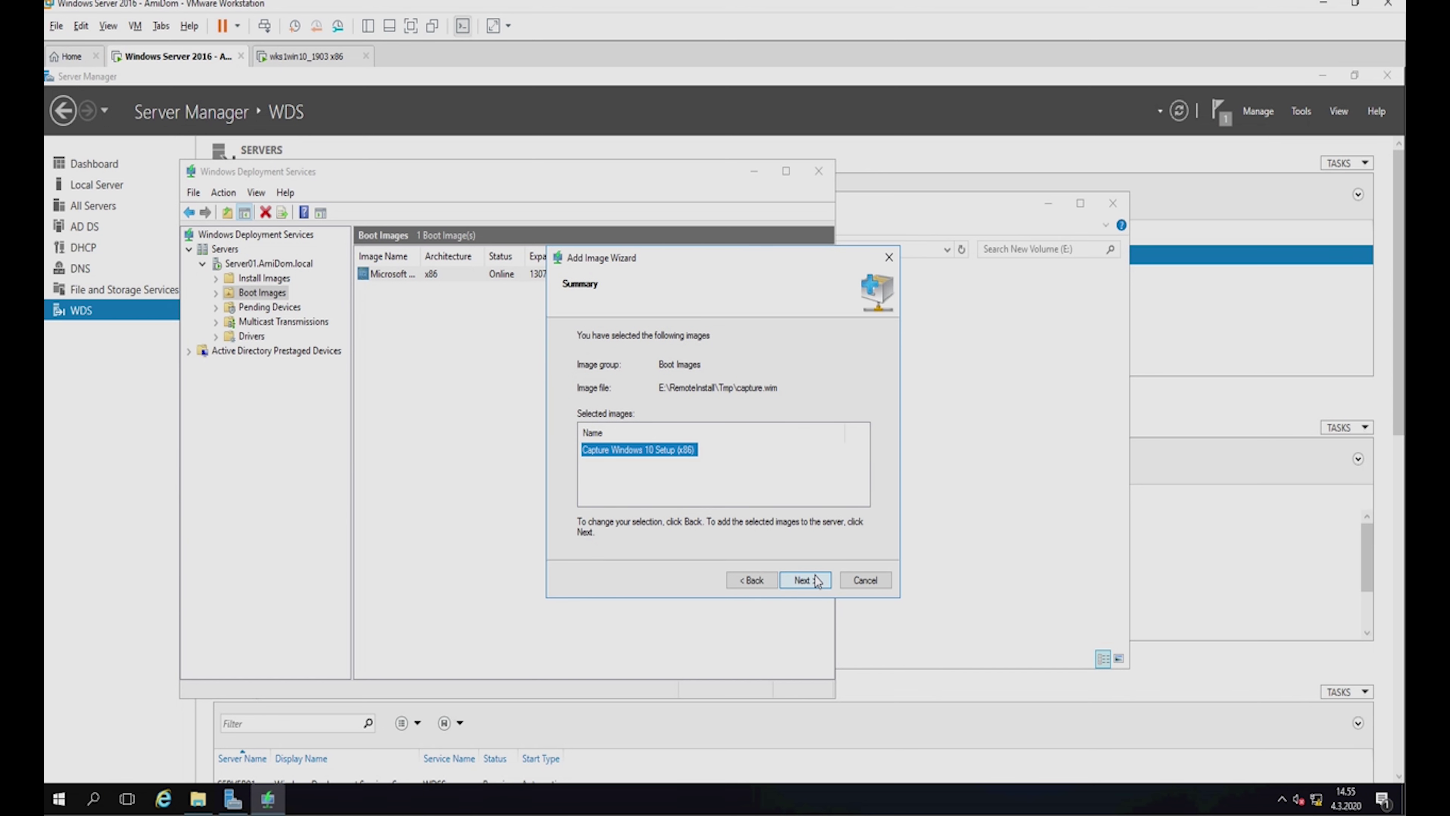
{"action": "left_click", "coordinate": [805, 580]}
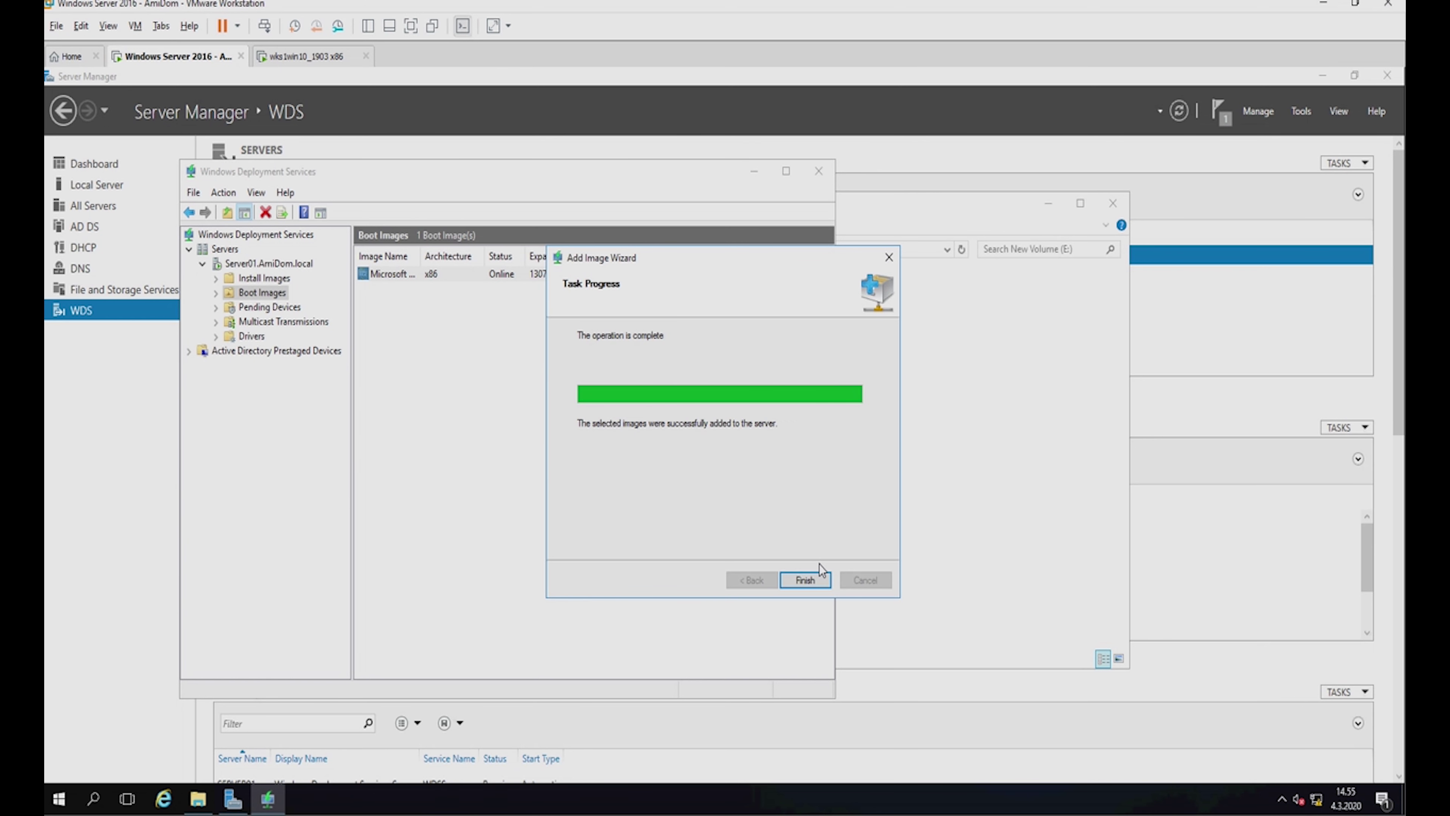
{"action": "left_click", "coordinate": [818, 578]}
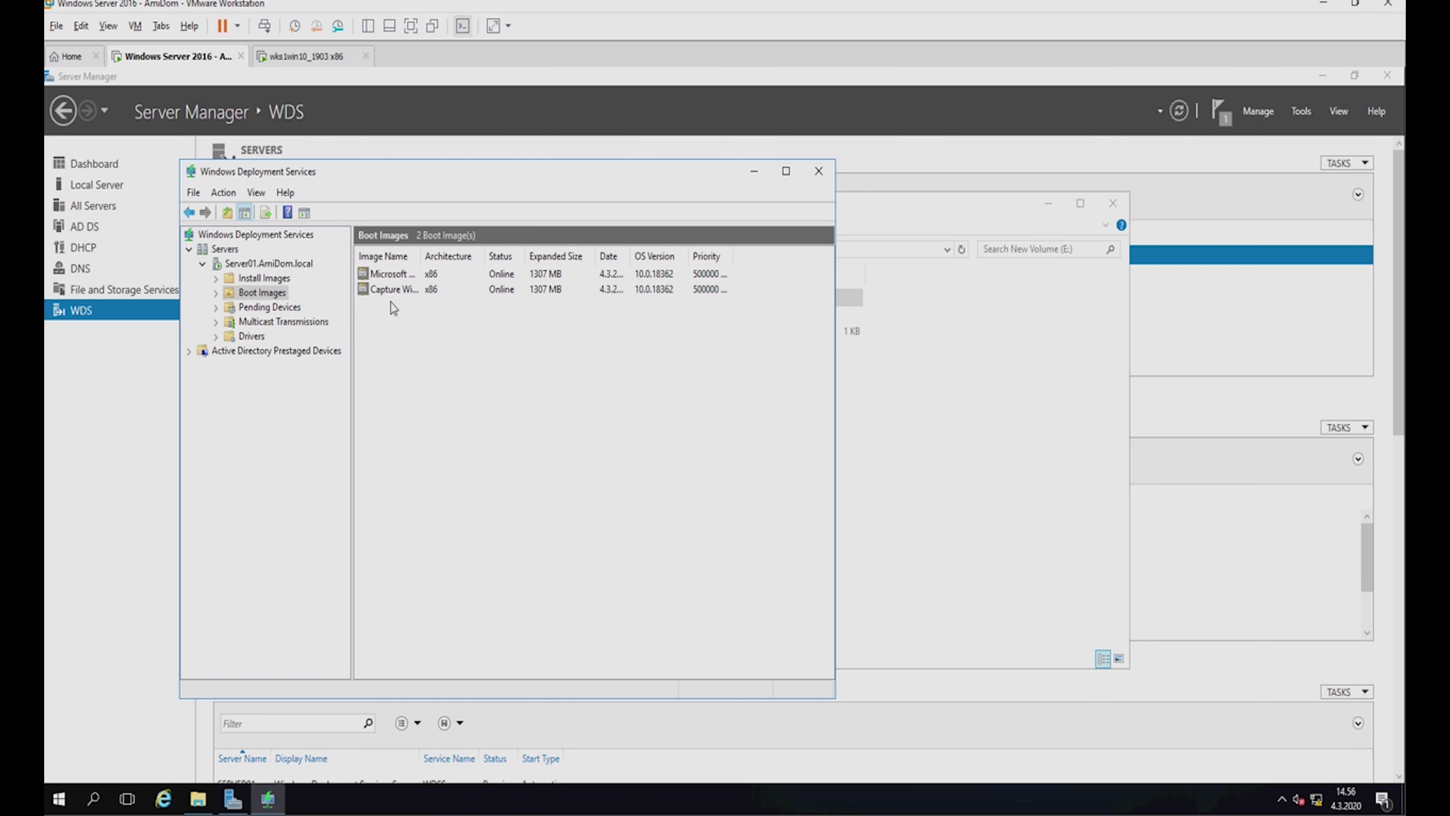
Create an install image group named 'windows 10' and close the WDS console.
{"action": "left_click", "coordinate": [394, 292]}
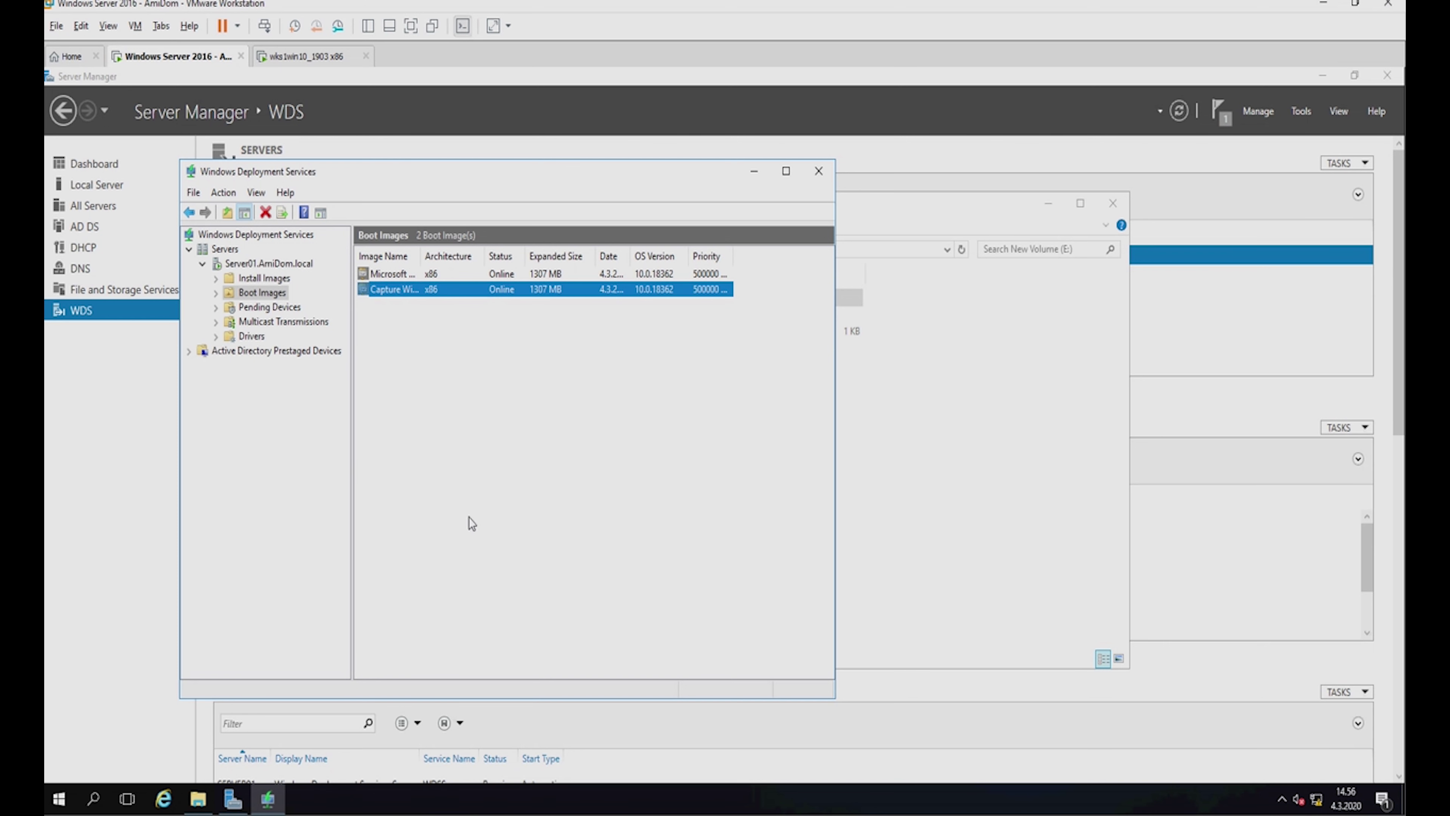
{"action": "left_click", "coordinate": [264, 279]}
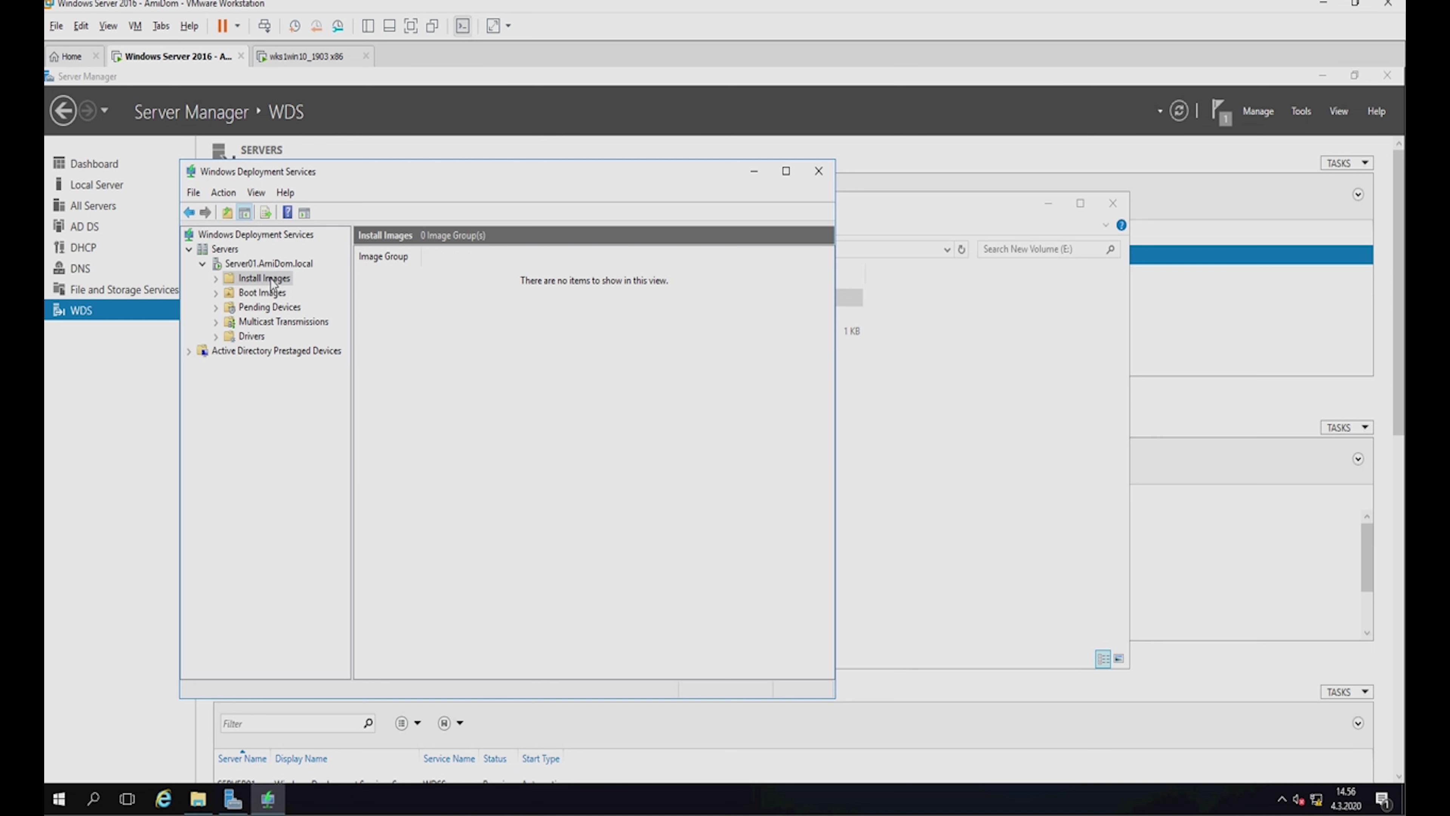
{"action": "right_click", "coordinate": [271, 278]}
{"action": "left_click", "coordinate": [343, 308]}
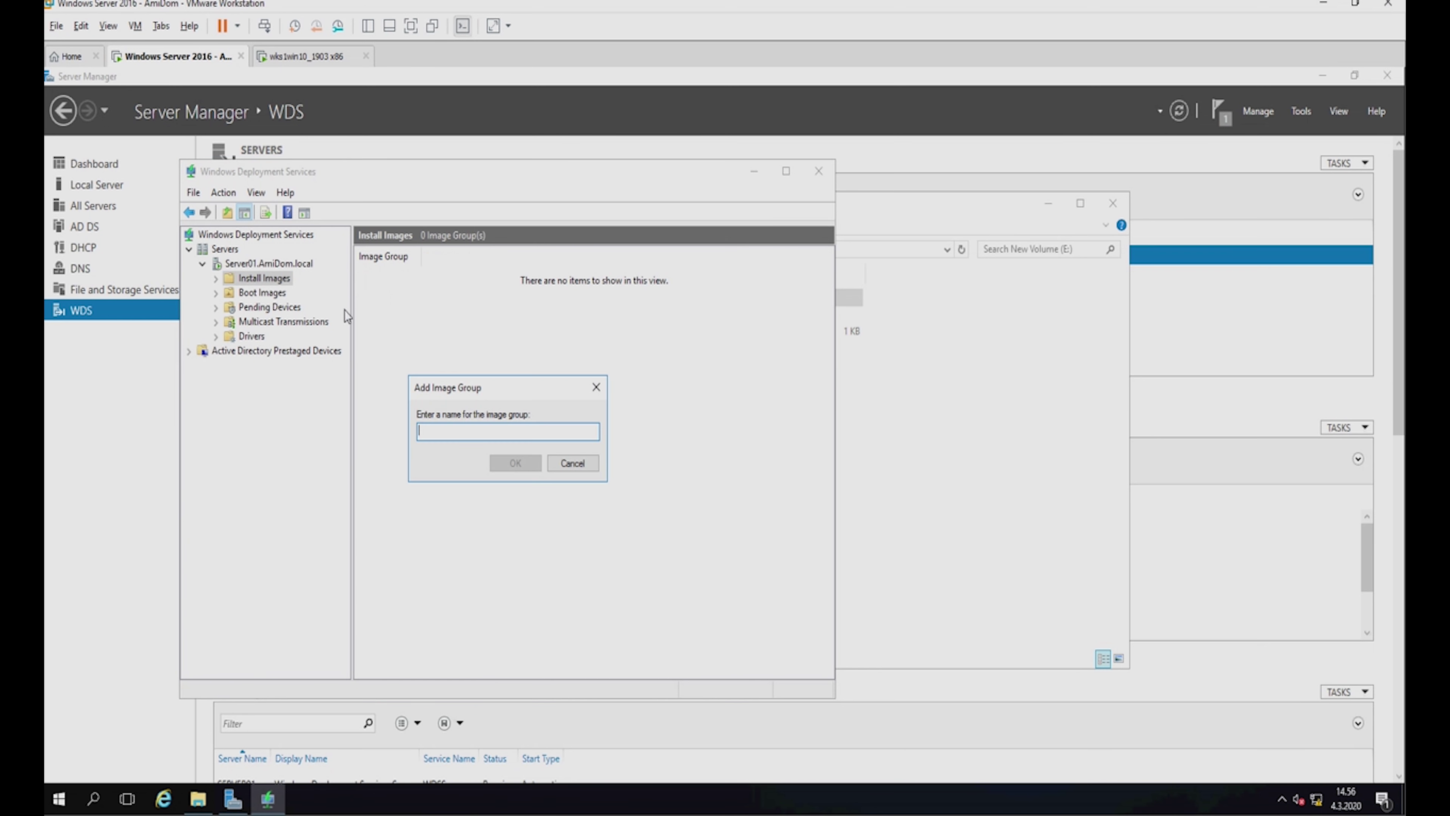
{"action": "type", "text": "windows 10"}
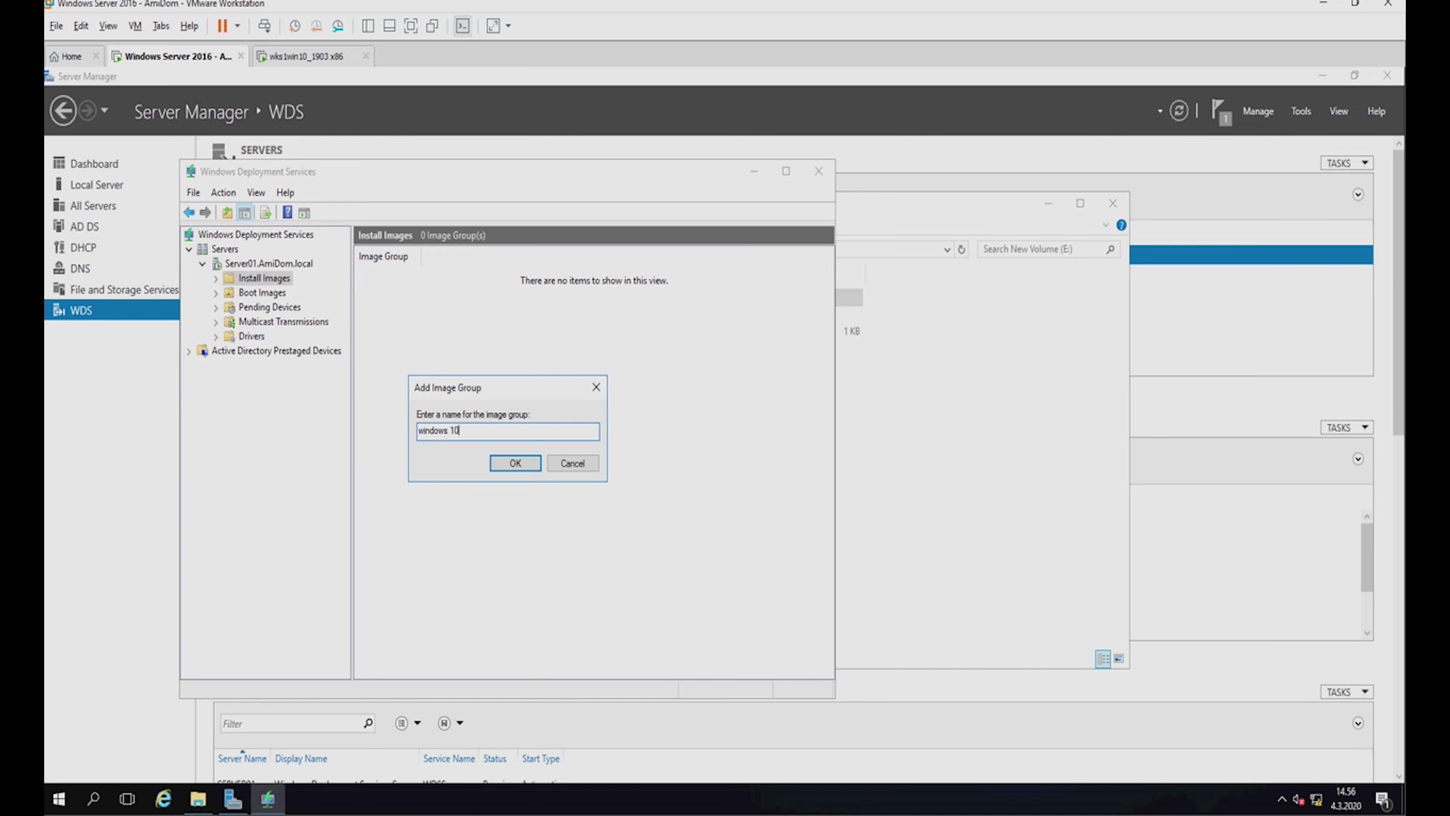
{"action": "left_click", "coordinate": [515, 463]}
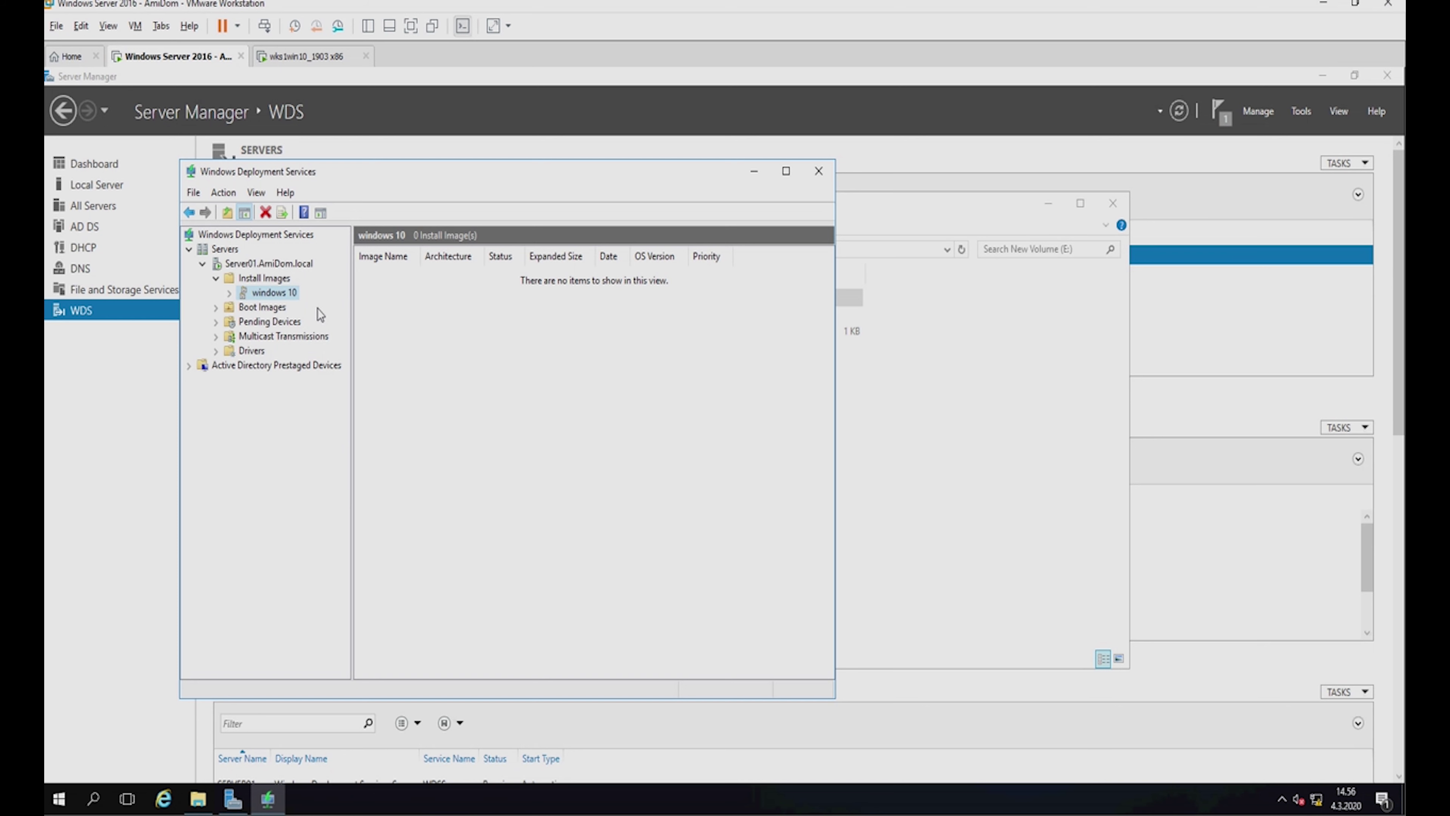
{"action": "left_click", "coordinate": [564, 402]}
{"action": "left_click", "coordinate": [819, 171]}
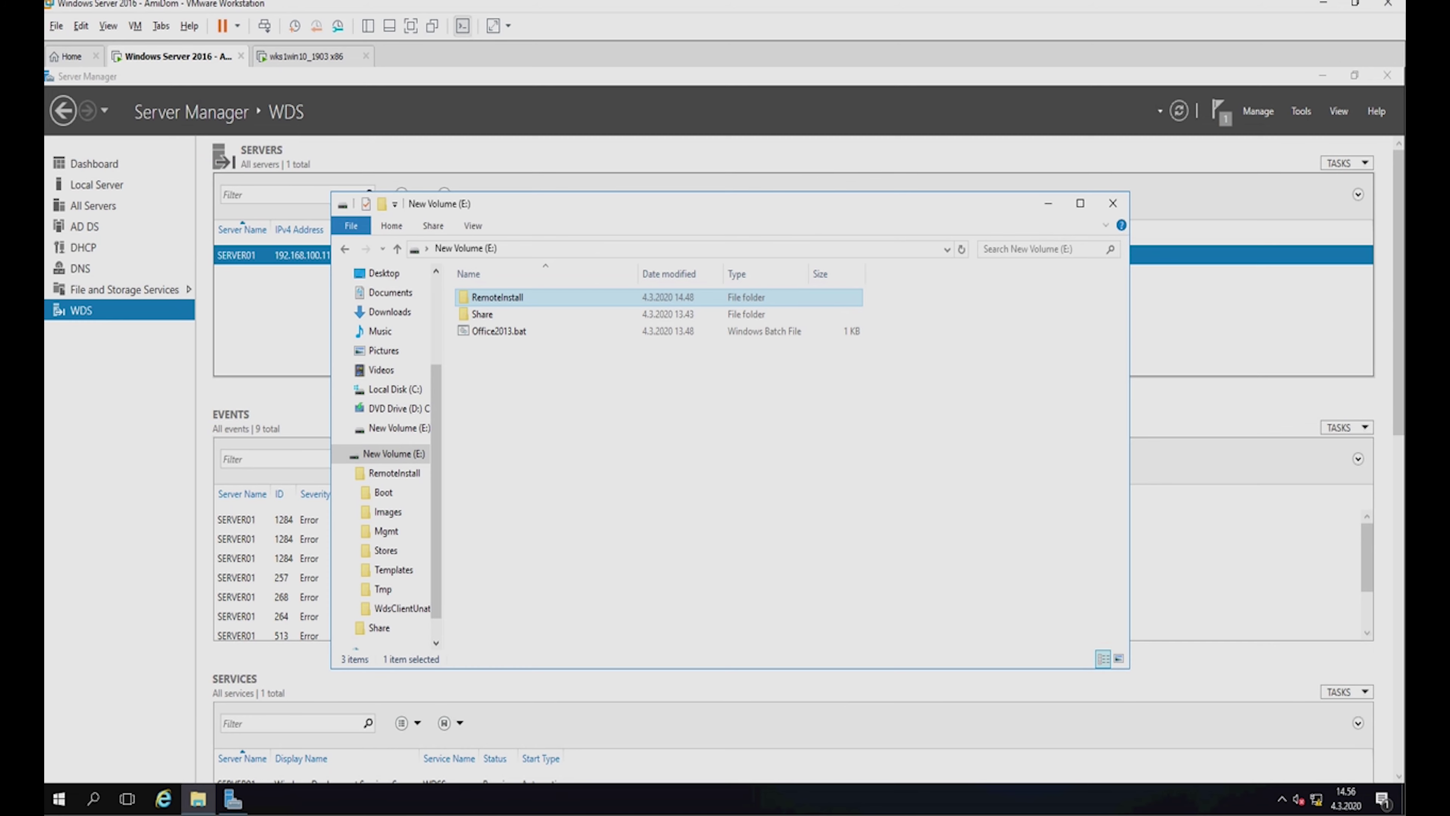
Switch to the Windows 10 VM and open its C: drive in File Explorer.
{"action": "left_click", "coordinate": [307, 56]}
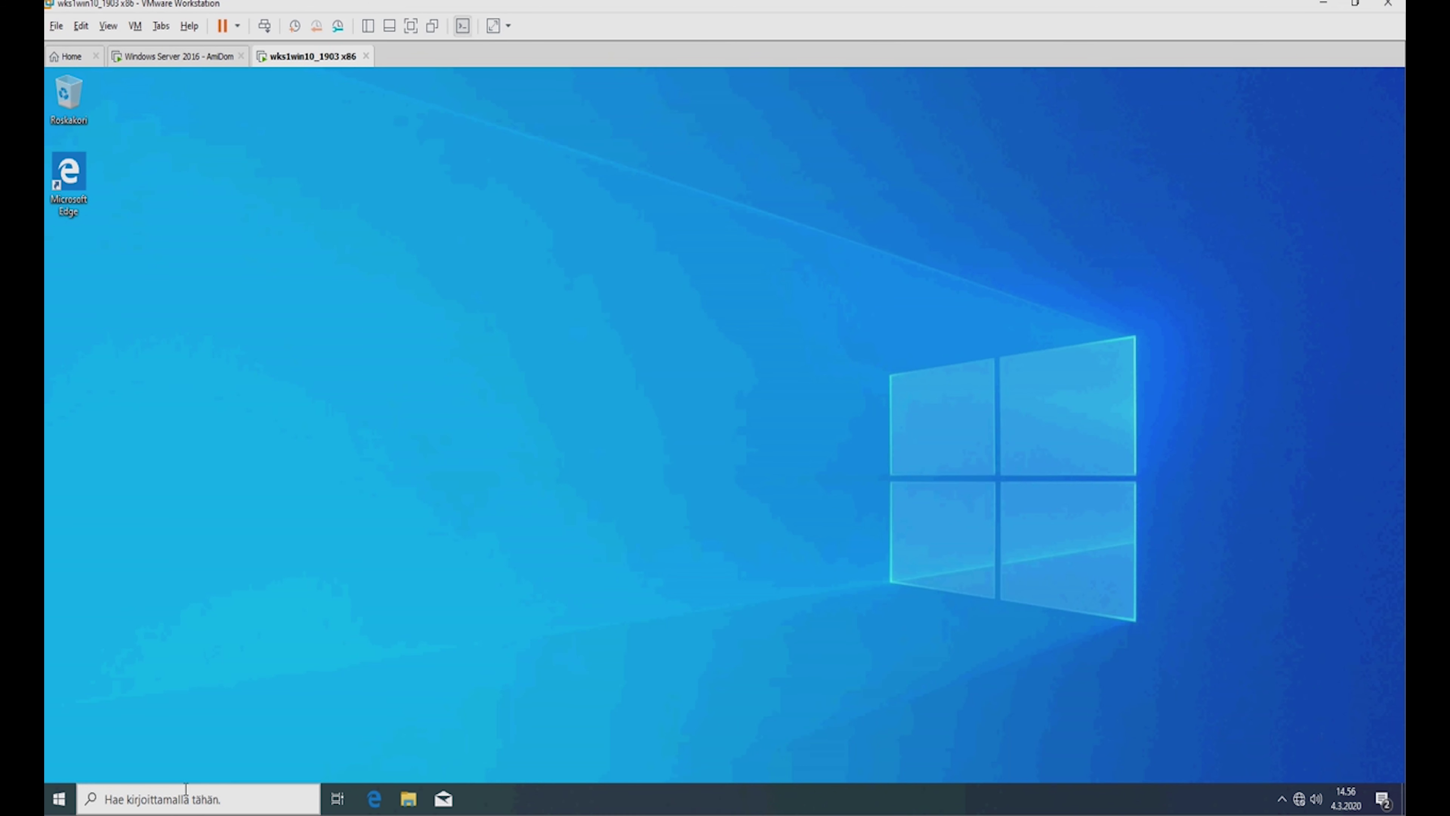
{"action": "left_click", "coordinate": [409, 800]}
{"action": "left_click", "coordinate": [409, 799]}
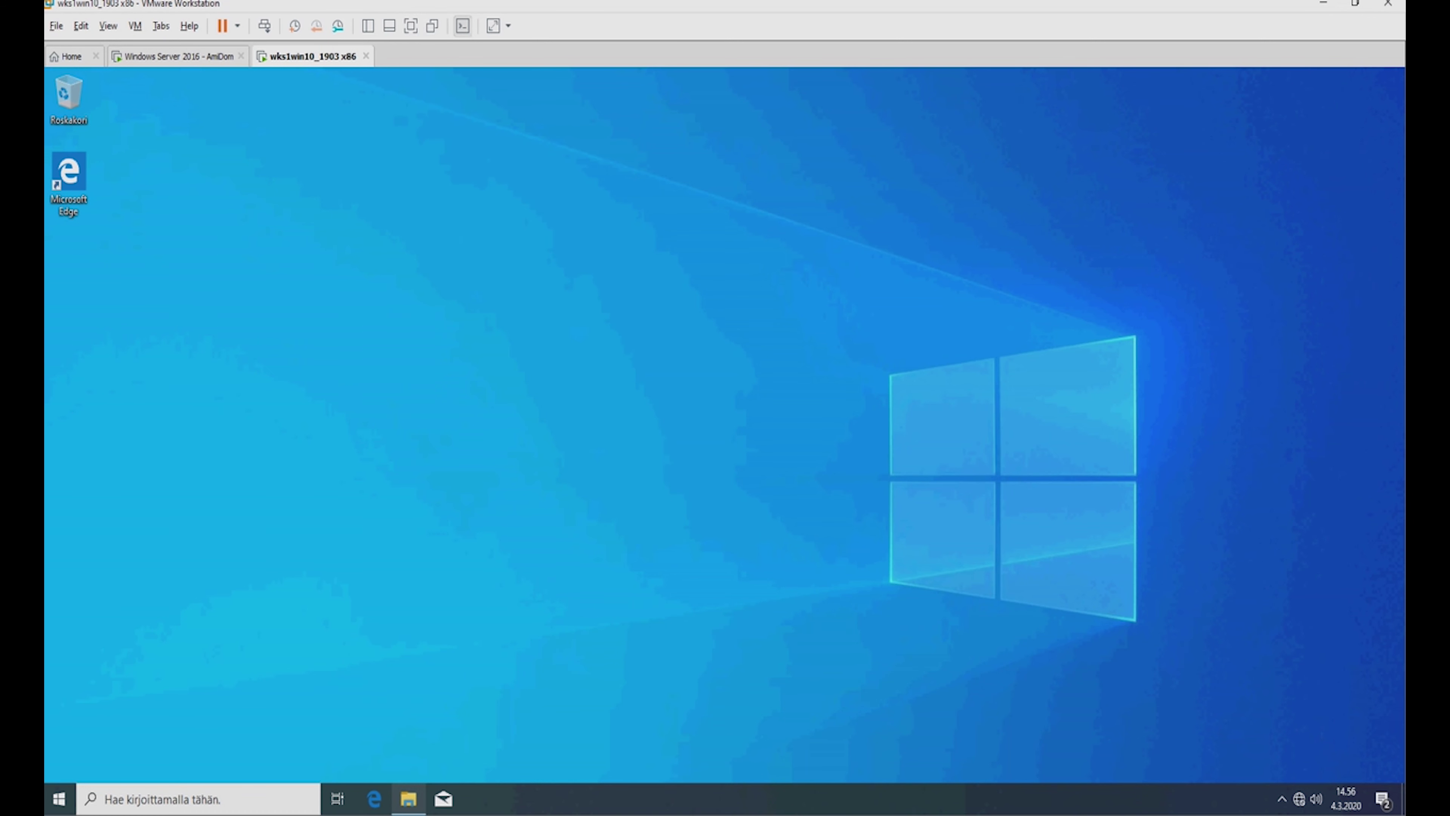
{"action": "left_click", "coordinate": [410, 800]}
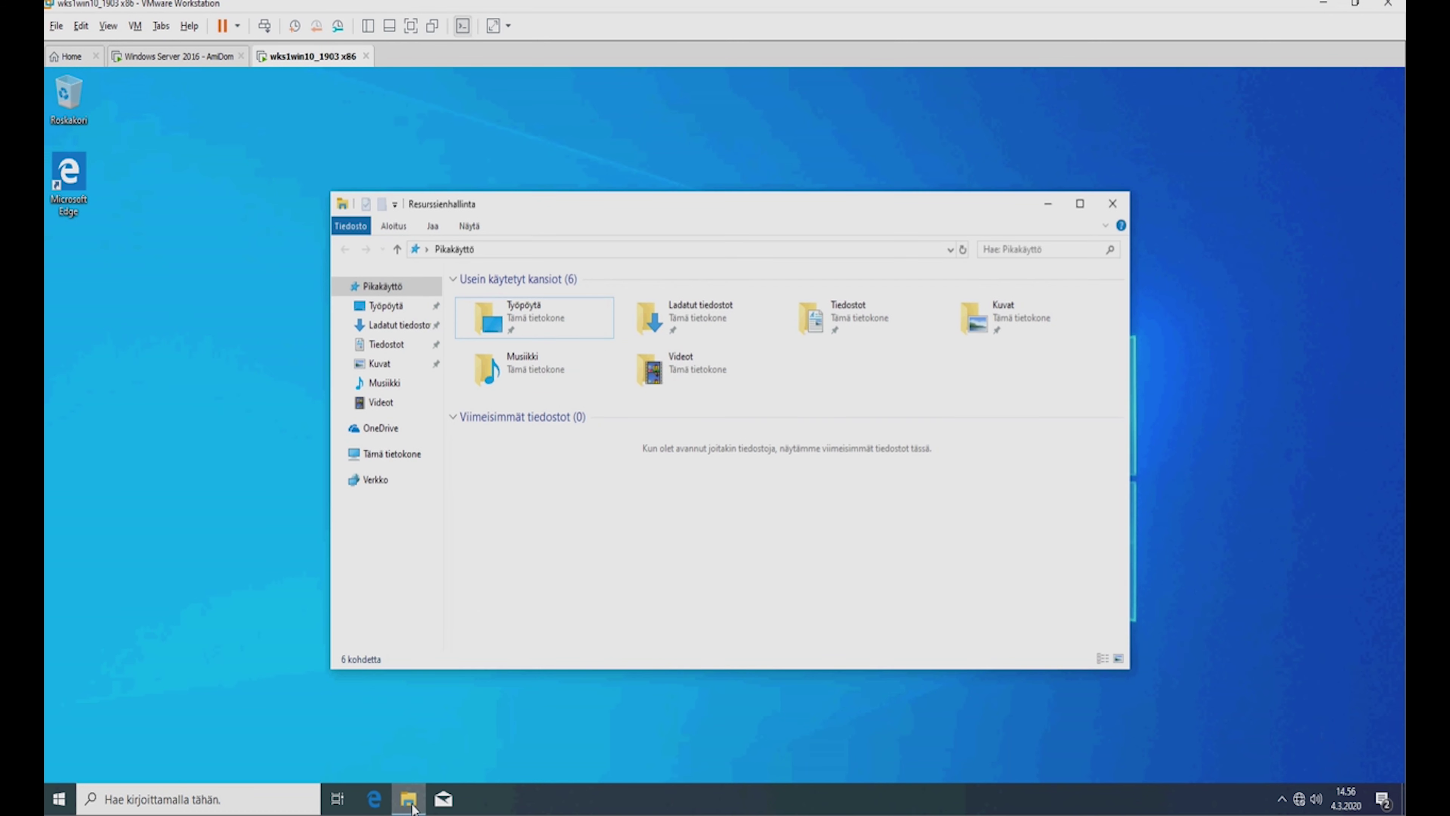
{"action": "left_click", "coordinate": [400, 457]}
{"action": "double_click", "coordinate": [555, 475]}
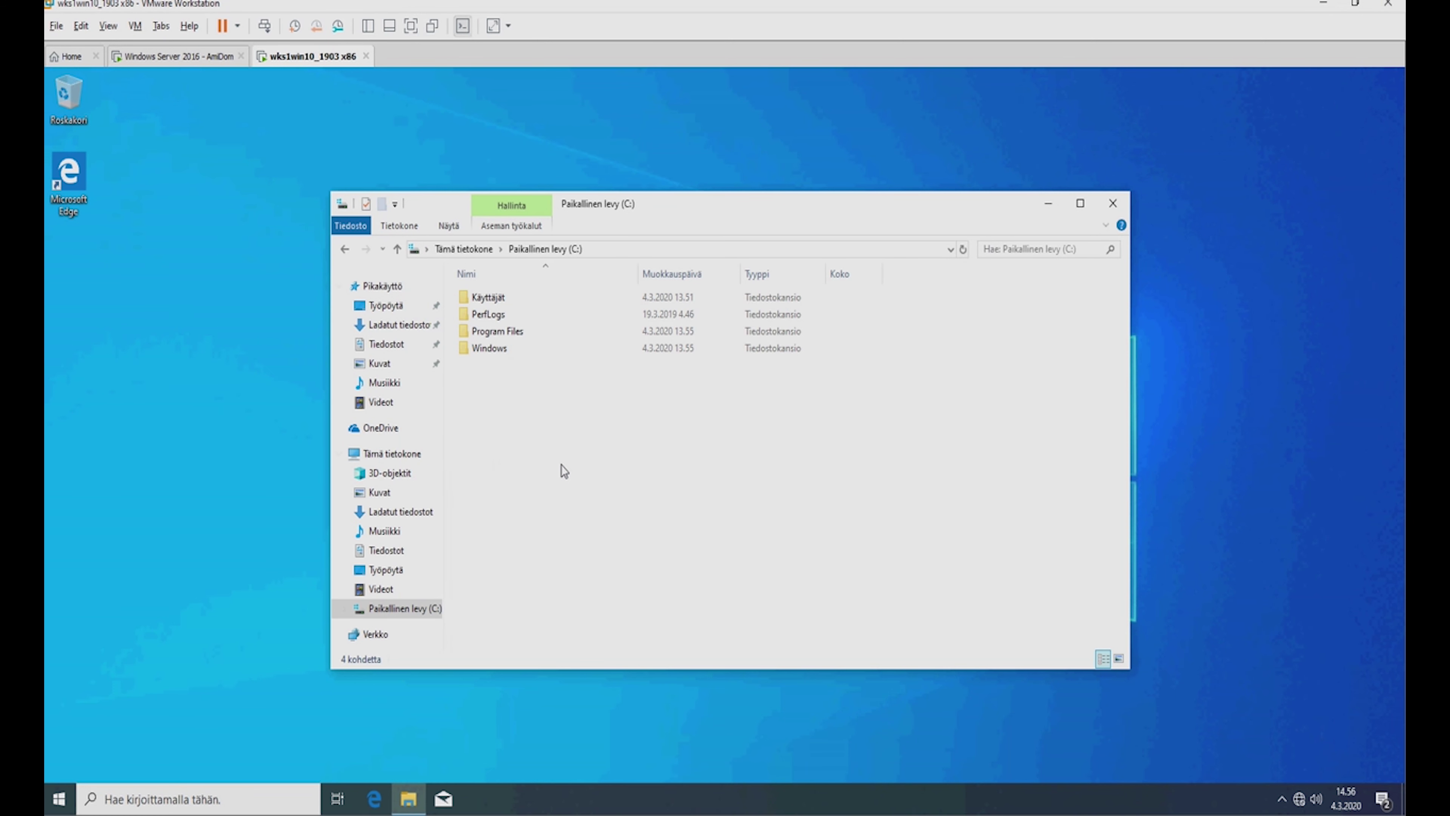
Create a new folder named Apu at the root of C:.
{"action": "right_click", "coordinate": [569, 438]}
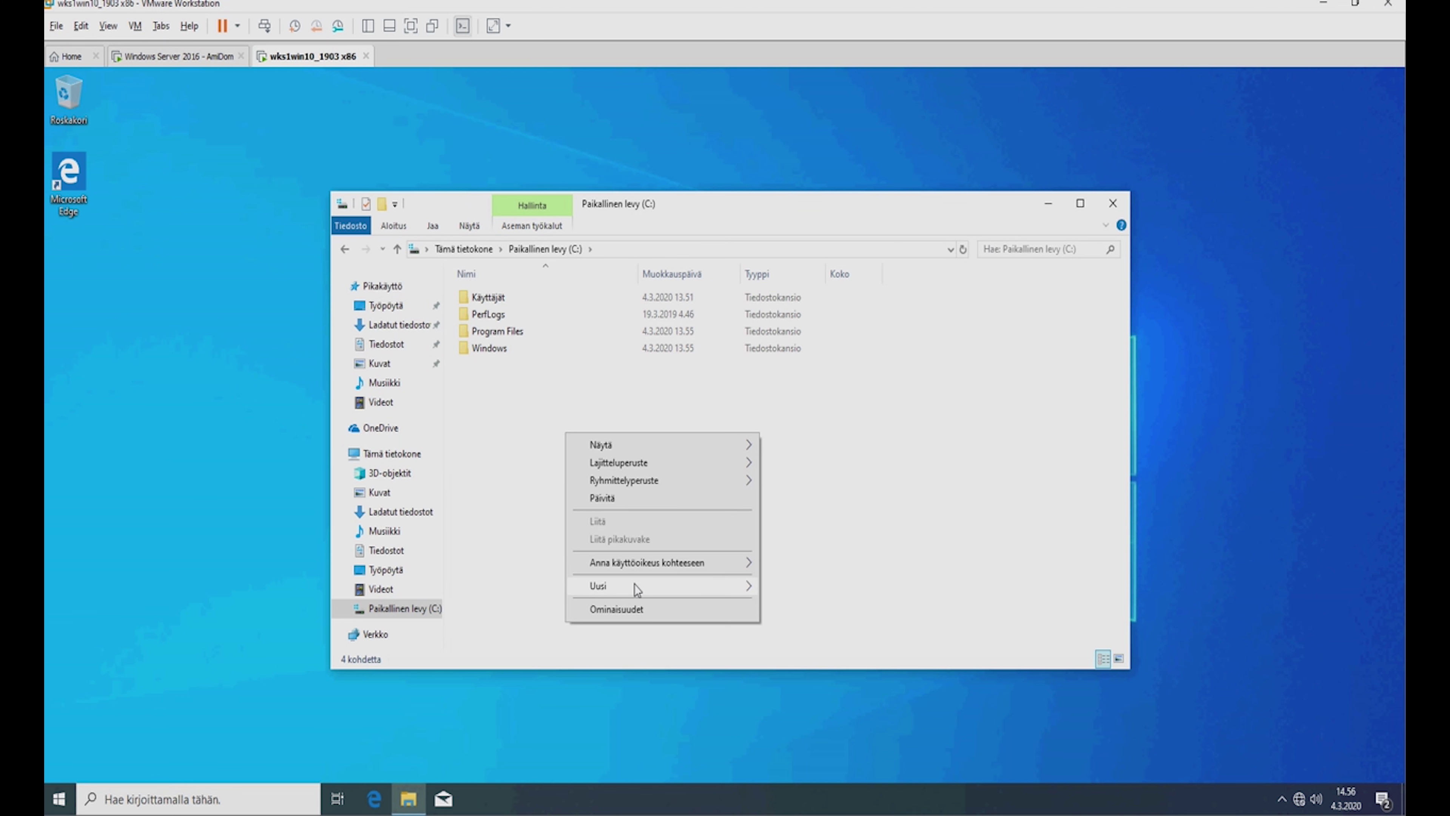
{"action": "mouse_move", "coordinate": [635, 587]}
{"action": "left_click", "coordinate": [783, 587]}
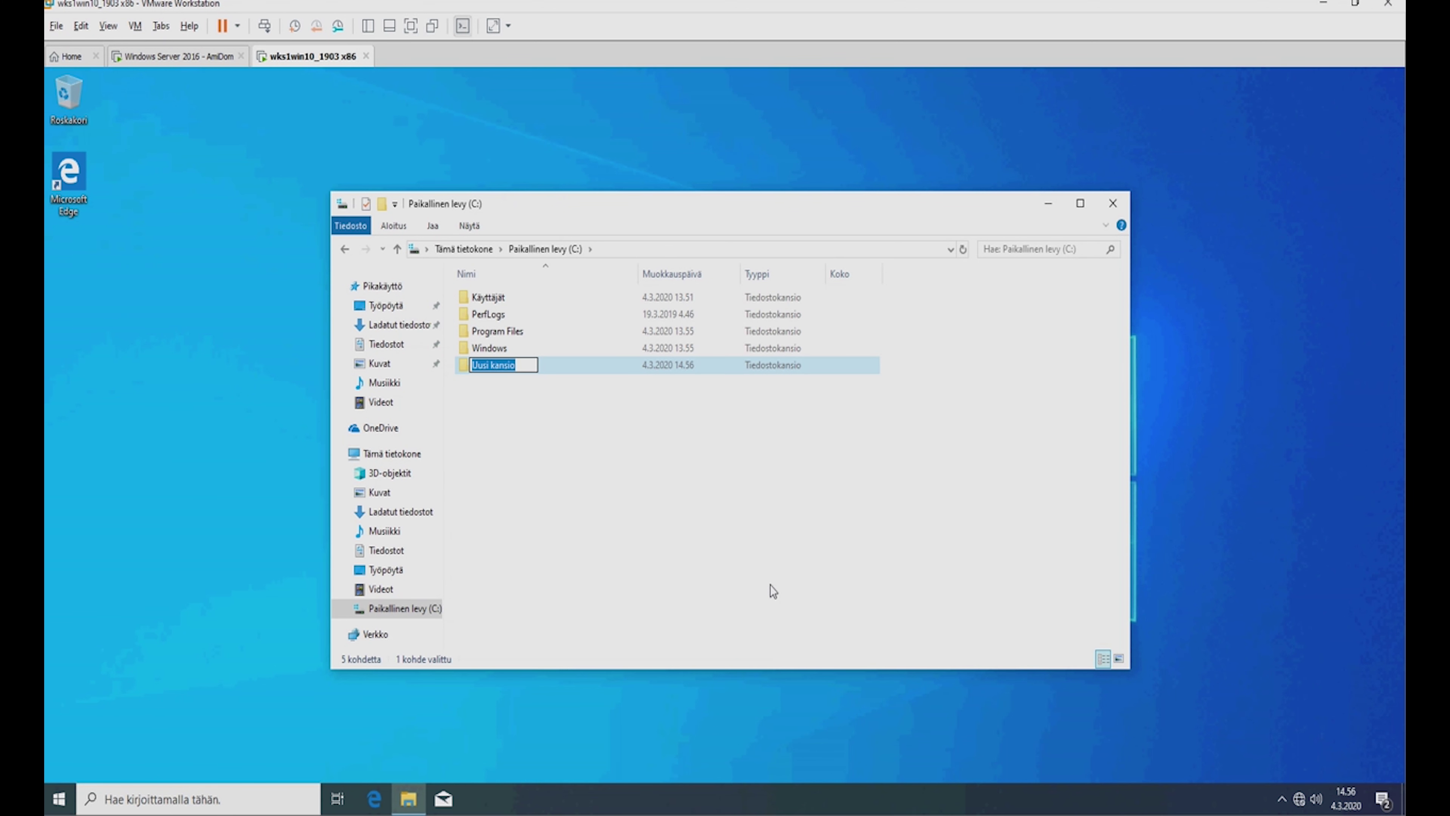
{"action": "type", "text": "Apu"}
{"action": "left_click", "coordinate": [497, 502]}
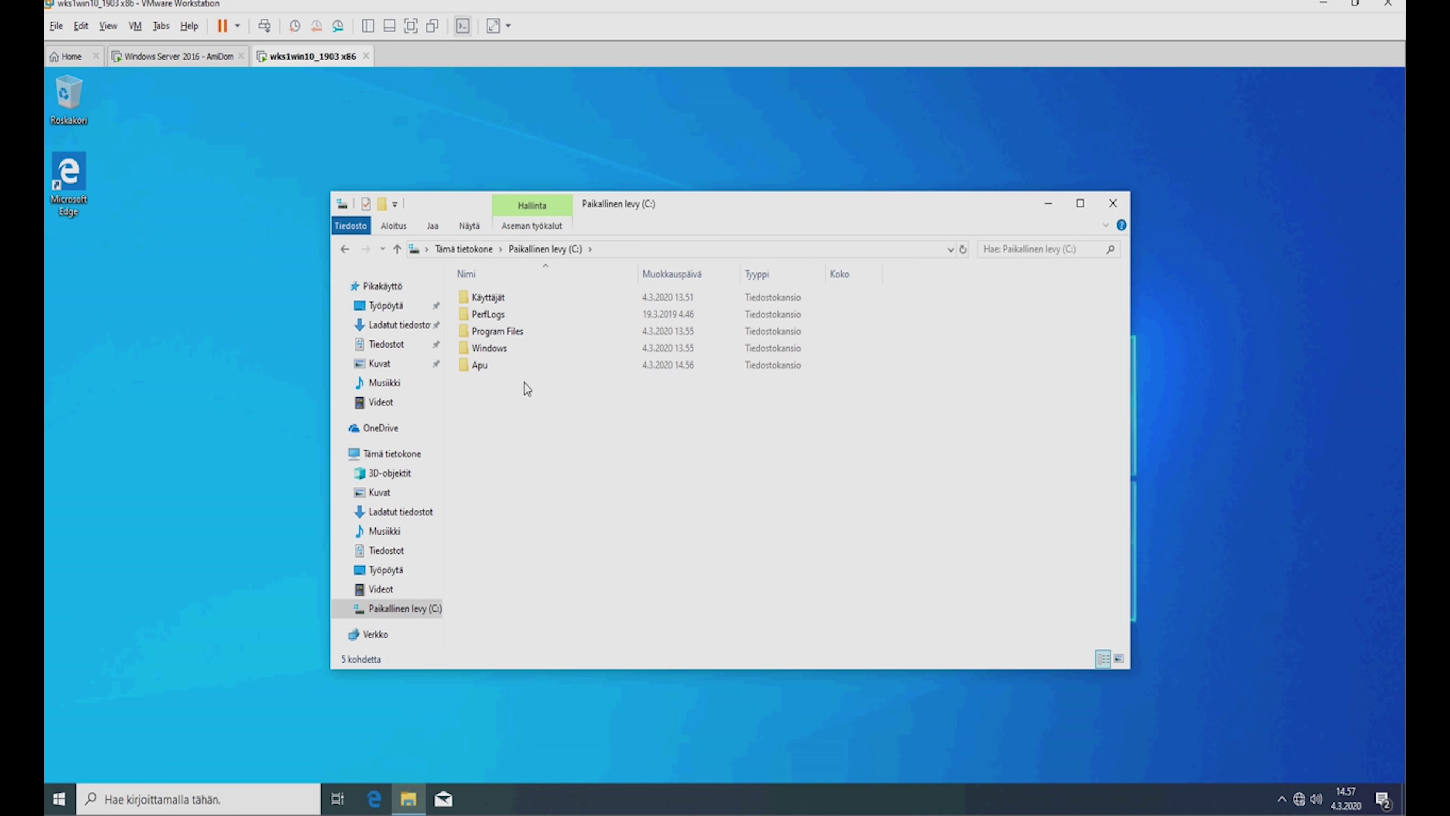
Browse from C: through Windows and System32 into the Sysprep folder.
{"action": "double_click", "coordinate": [504, 345]}
{"action": "scroll", "coordinate": [613, 482], "scroll_direction": "down", "scroll_amount": 10}
{"action": "scroll", "coordinate": [575, 526], "scroll_direction": "down", "scroll_amount": 8}
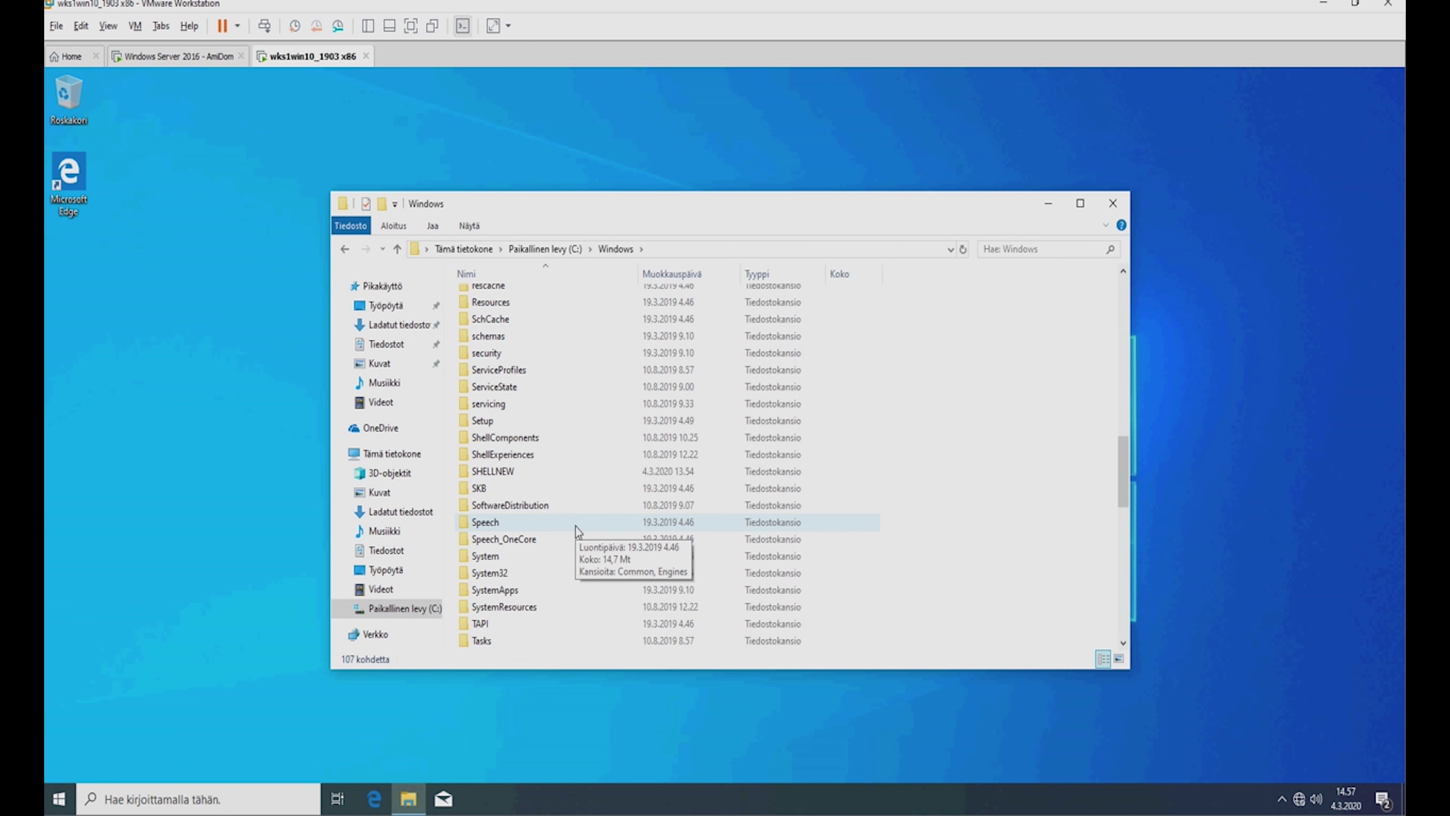
{"action": "left_click", "coordinate": [502, 510]}
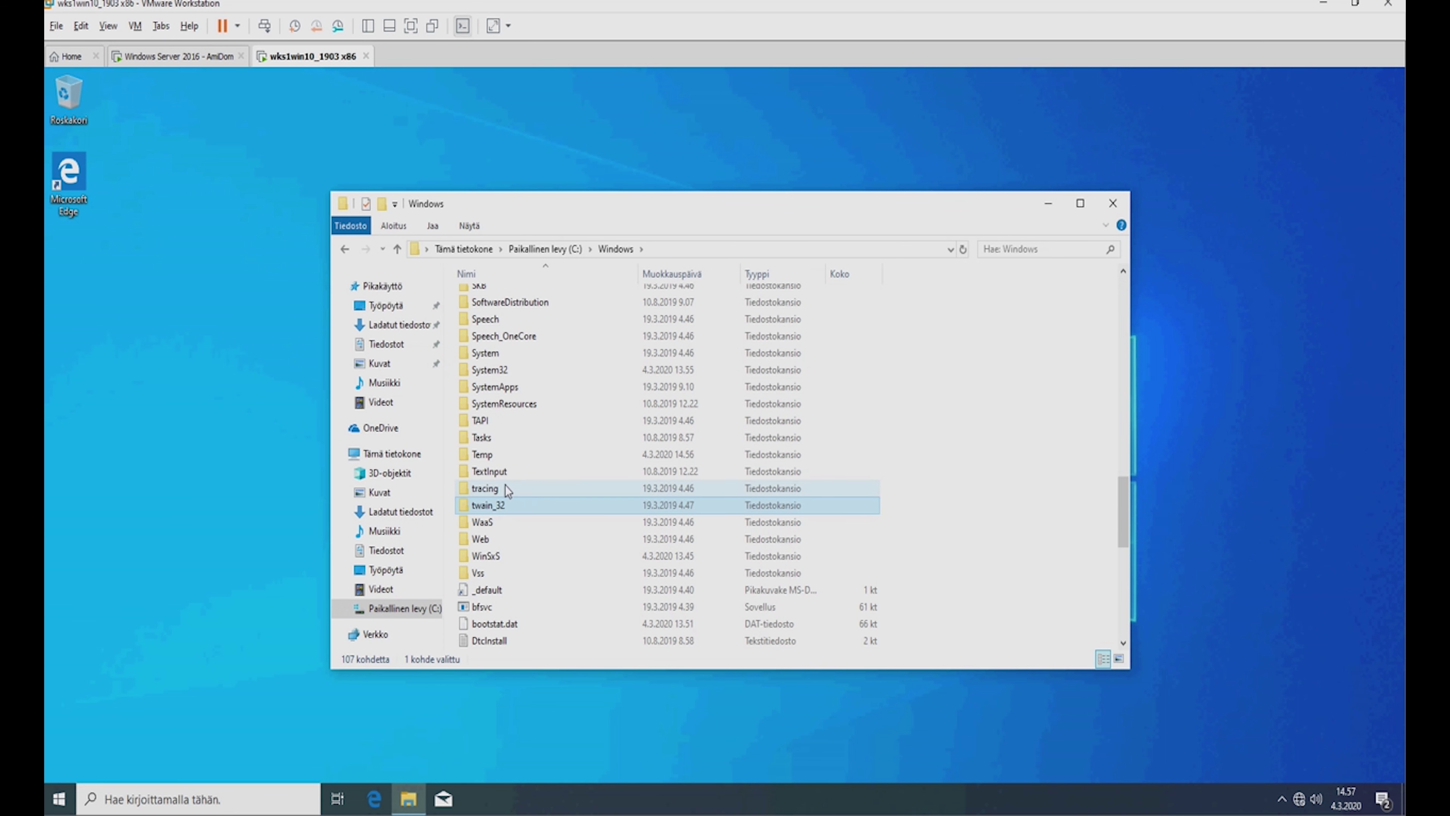
{"action": "double_click", "coordinate": [524, 370]}
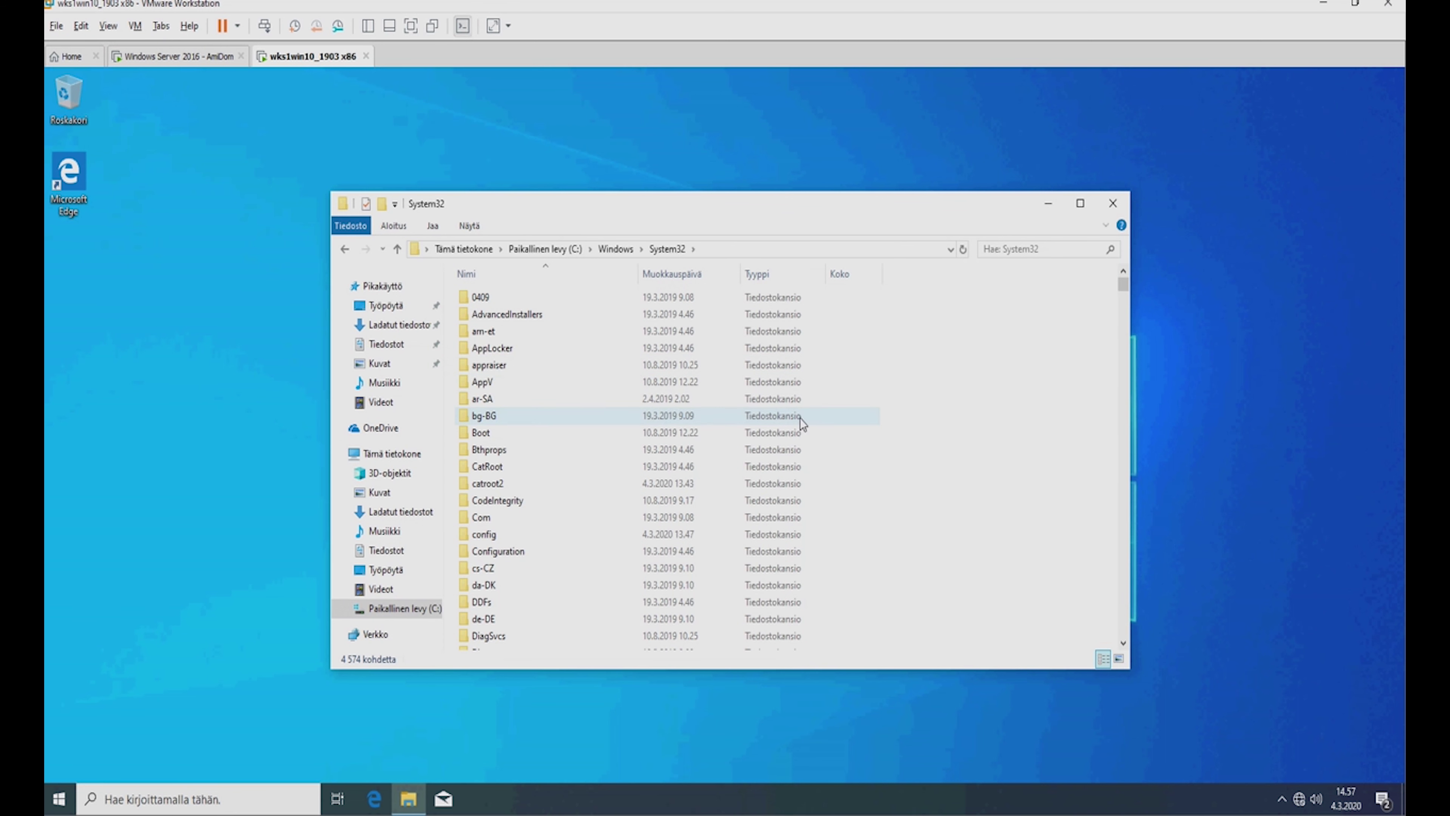
{"action": "scroll", "coordinate": [565, 514], "scroll_direction": "down", "scroll_amount": 3}
{"action": "scroll", "coordinate": [576, 588], "scroll_direction": "down", "scroll_amount": 2}
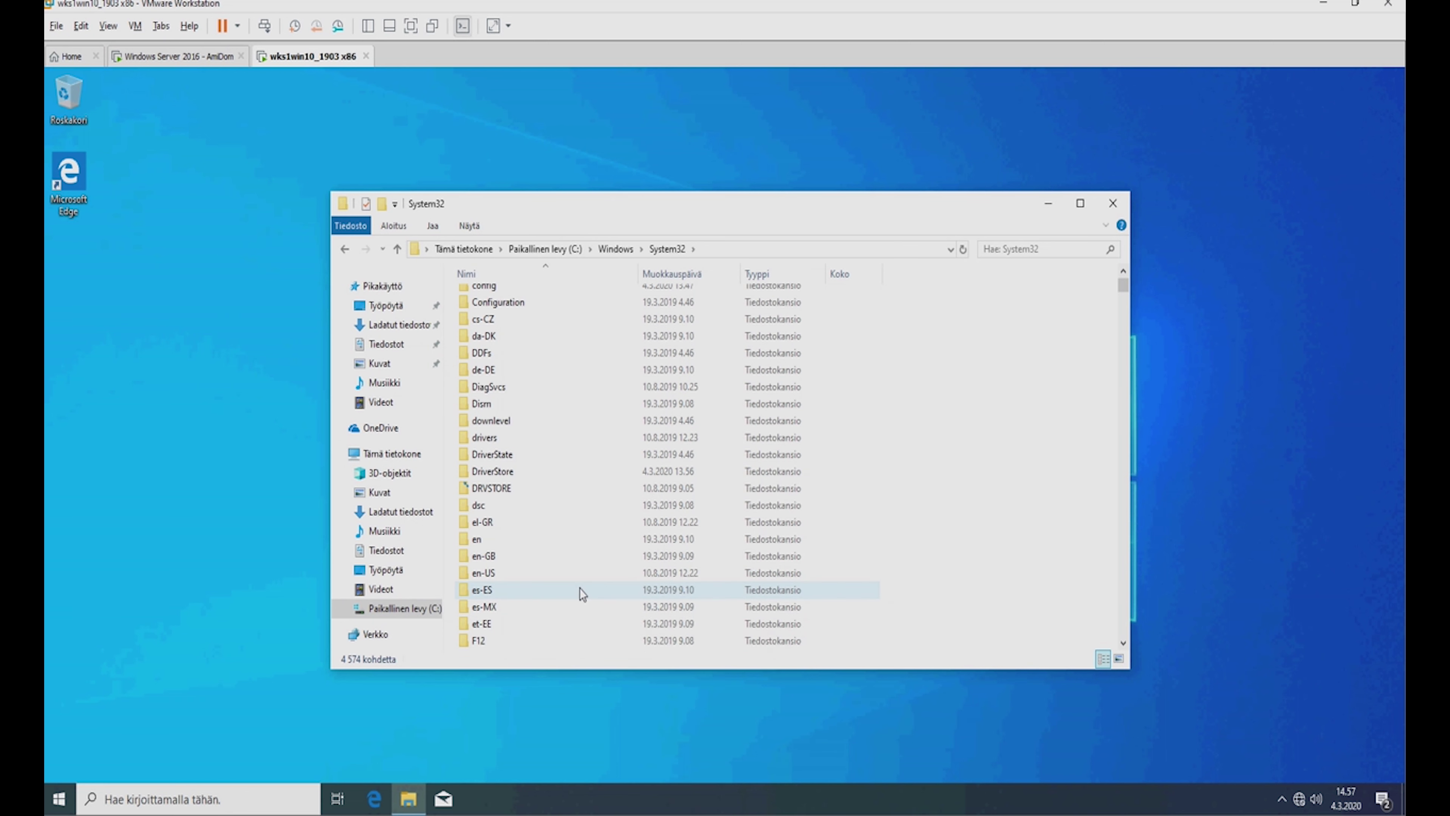
{"action": "scroll", "coordinate": [579, 593], "scroll_direction": "down", "scroll_amount": 13}
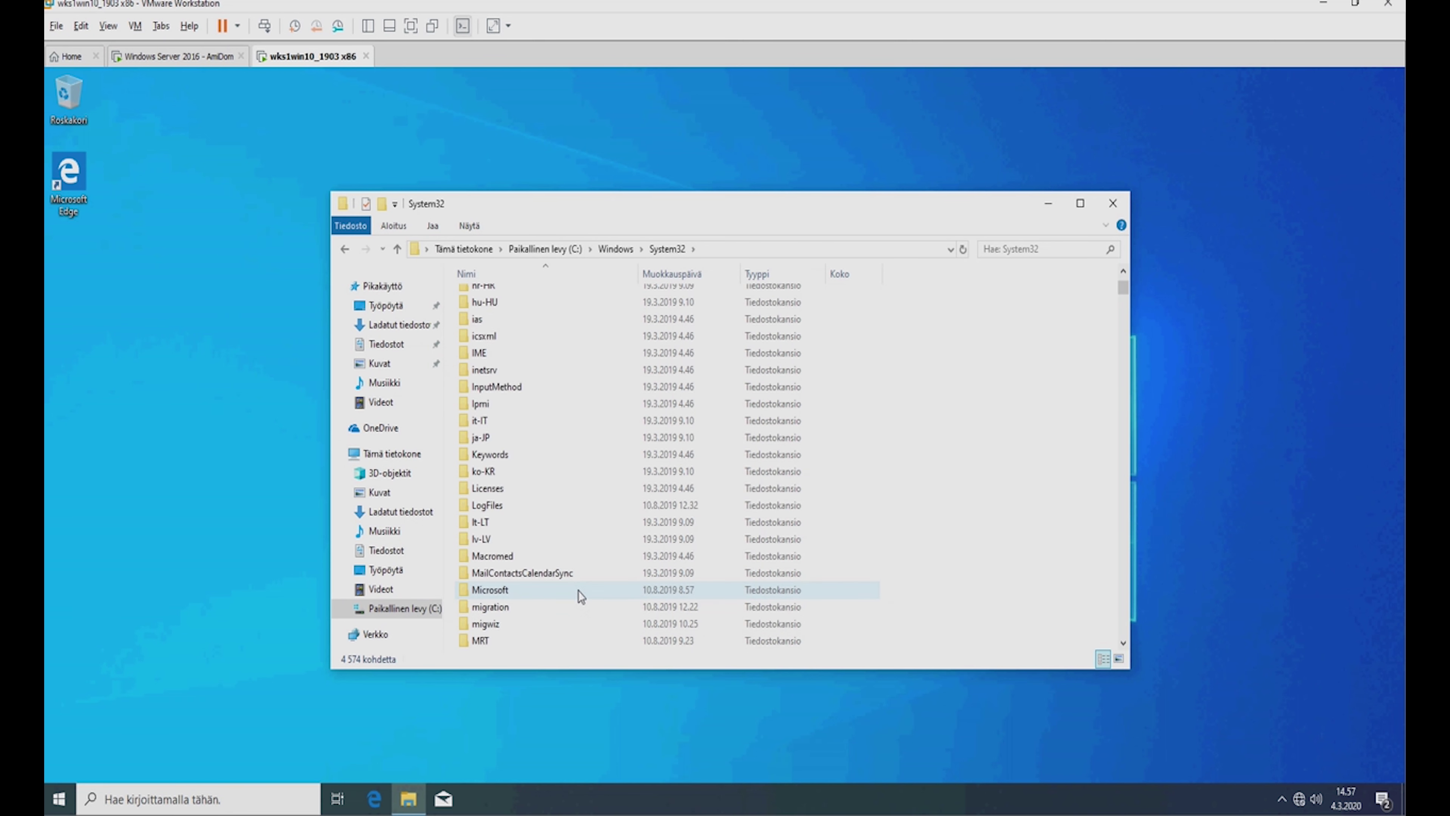
{"action": "scroll", "coordinate": [578, 591], "scroll_direction": "down", "scroll_amount": 13}
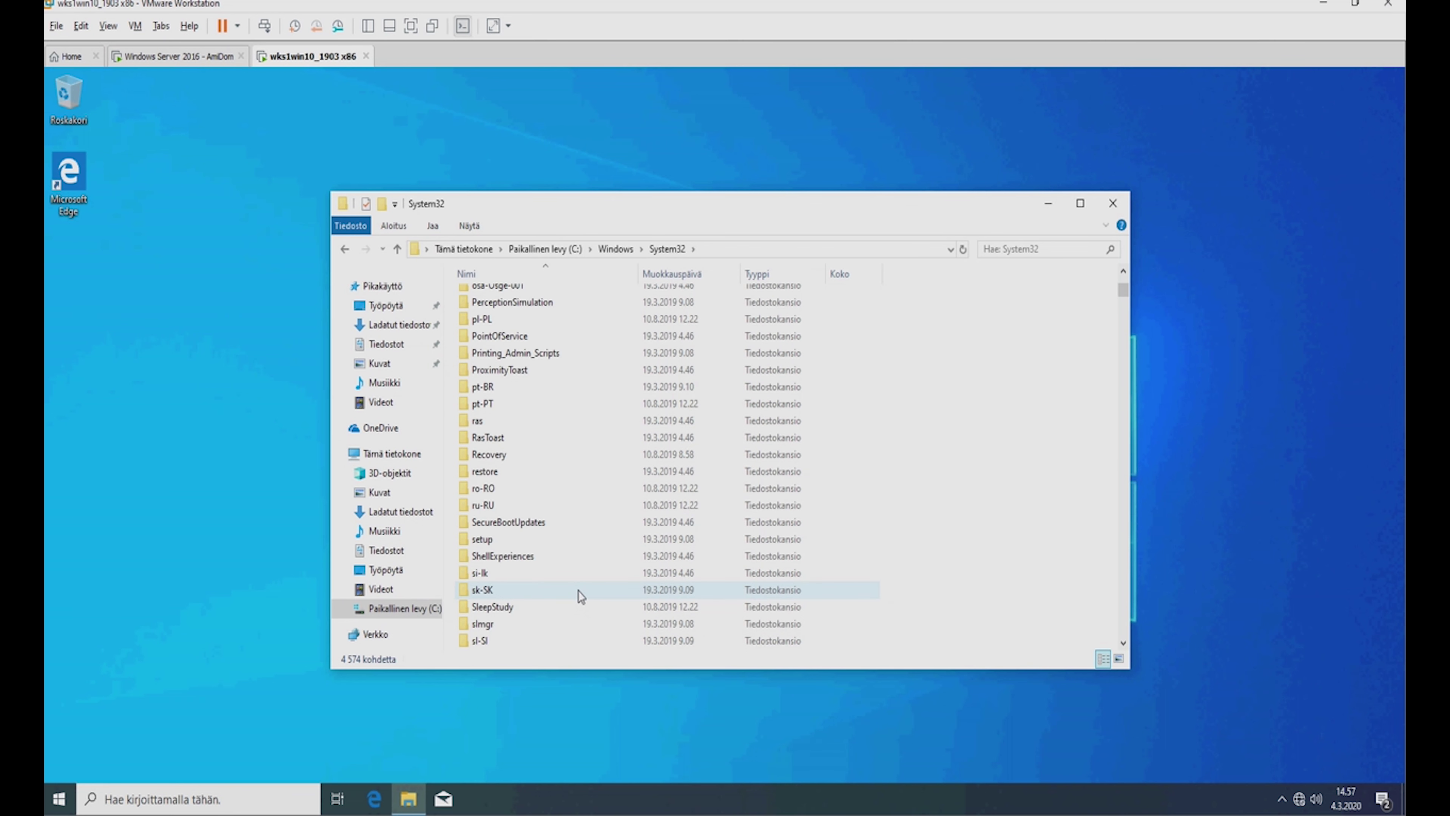
{"action": "double_click", "coordinate": [521, 558]}
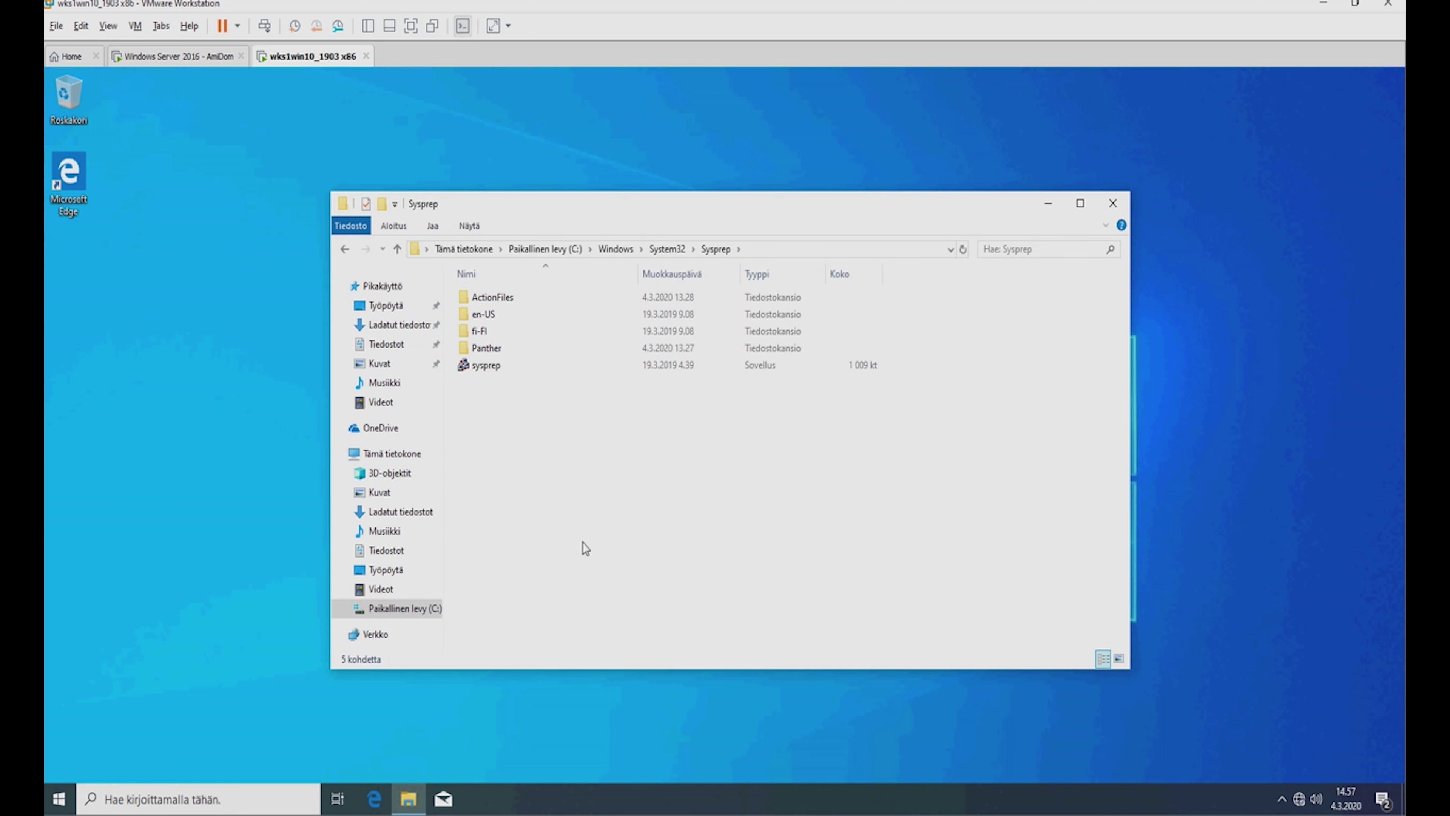
Run sysprep as administrator, choosing Enter System OOBE cleanup and Shutdown.
{"action": "right_click", "coordinate": [493, 366]}
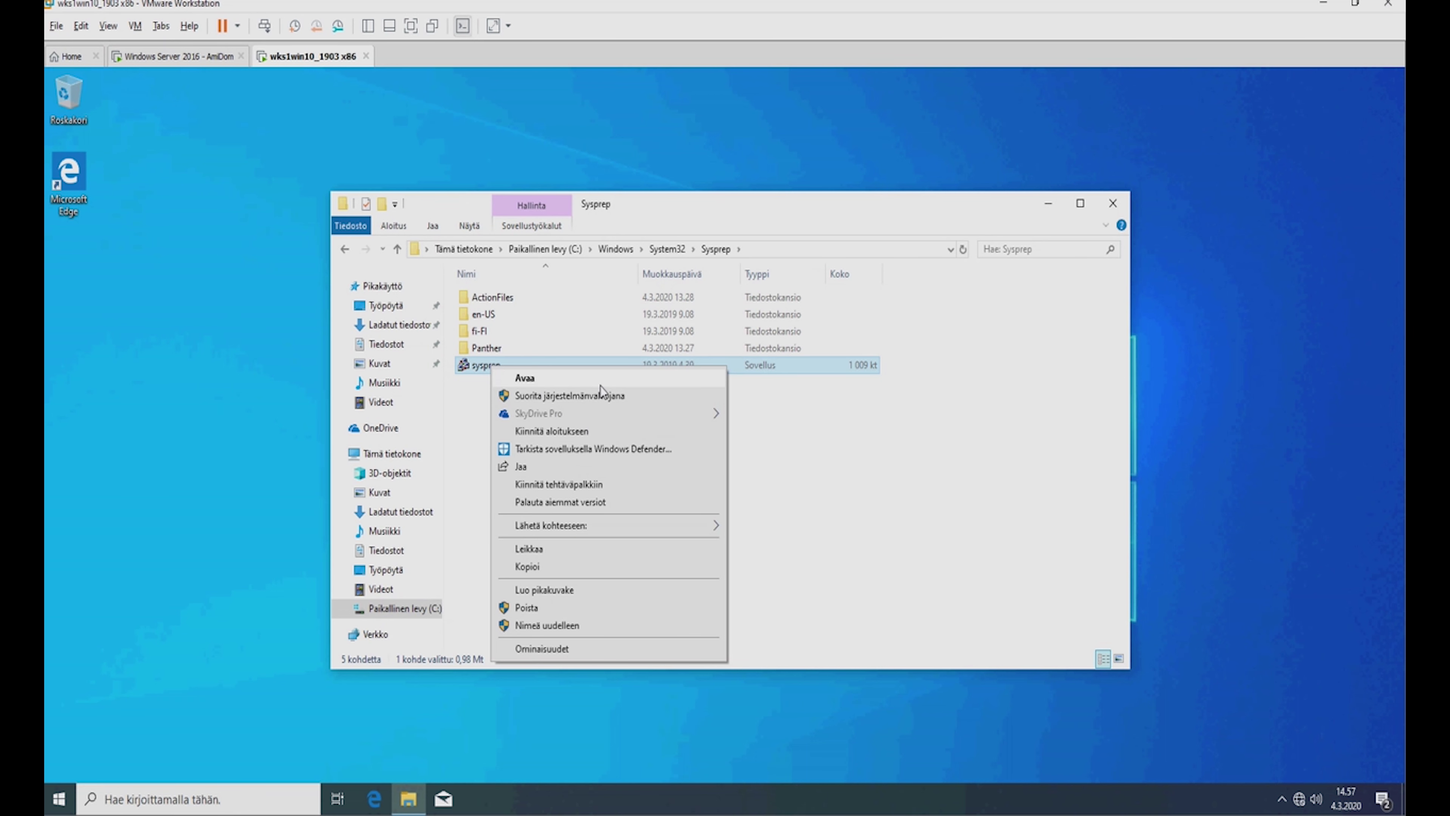
{"action": "left_click", "coordinate": [597, 396]}
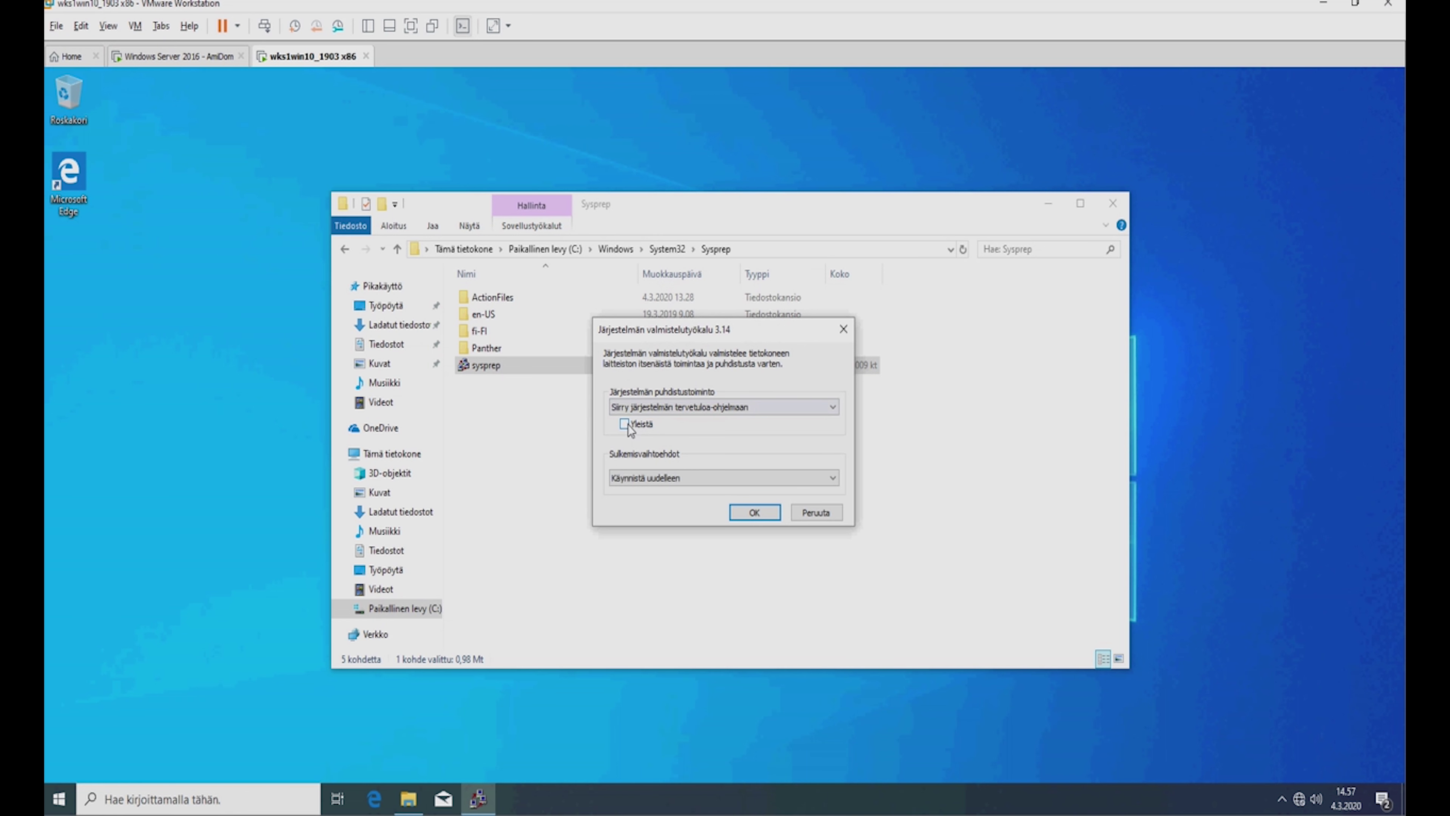
{"action": "left_click", "coordinate": [692, 410]}
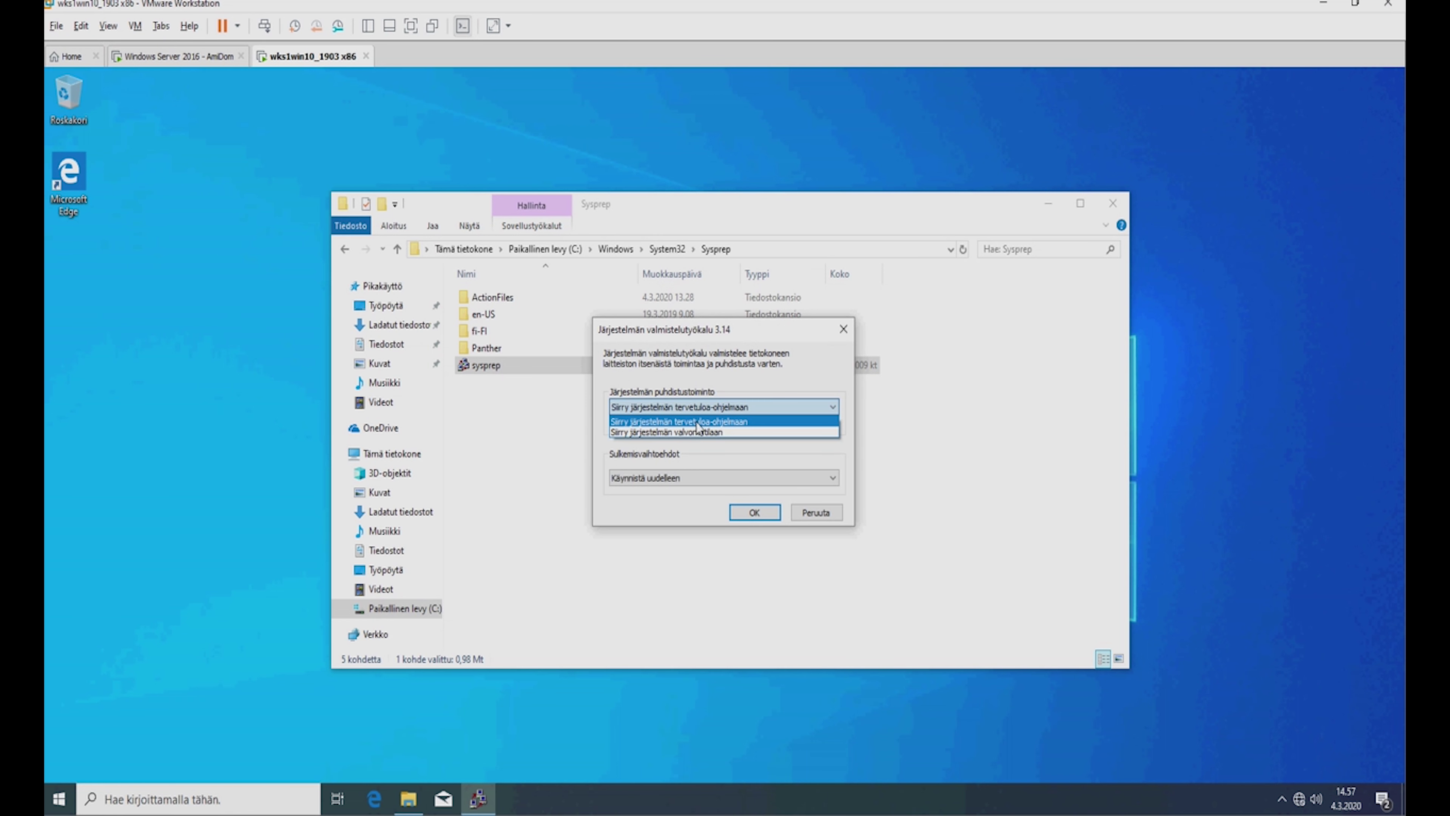
{"action": "left_click", "coordinate": [698, 422]}
{"action": "left_click", "coordinate": [629, 478]}
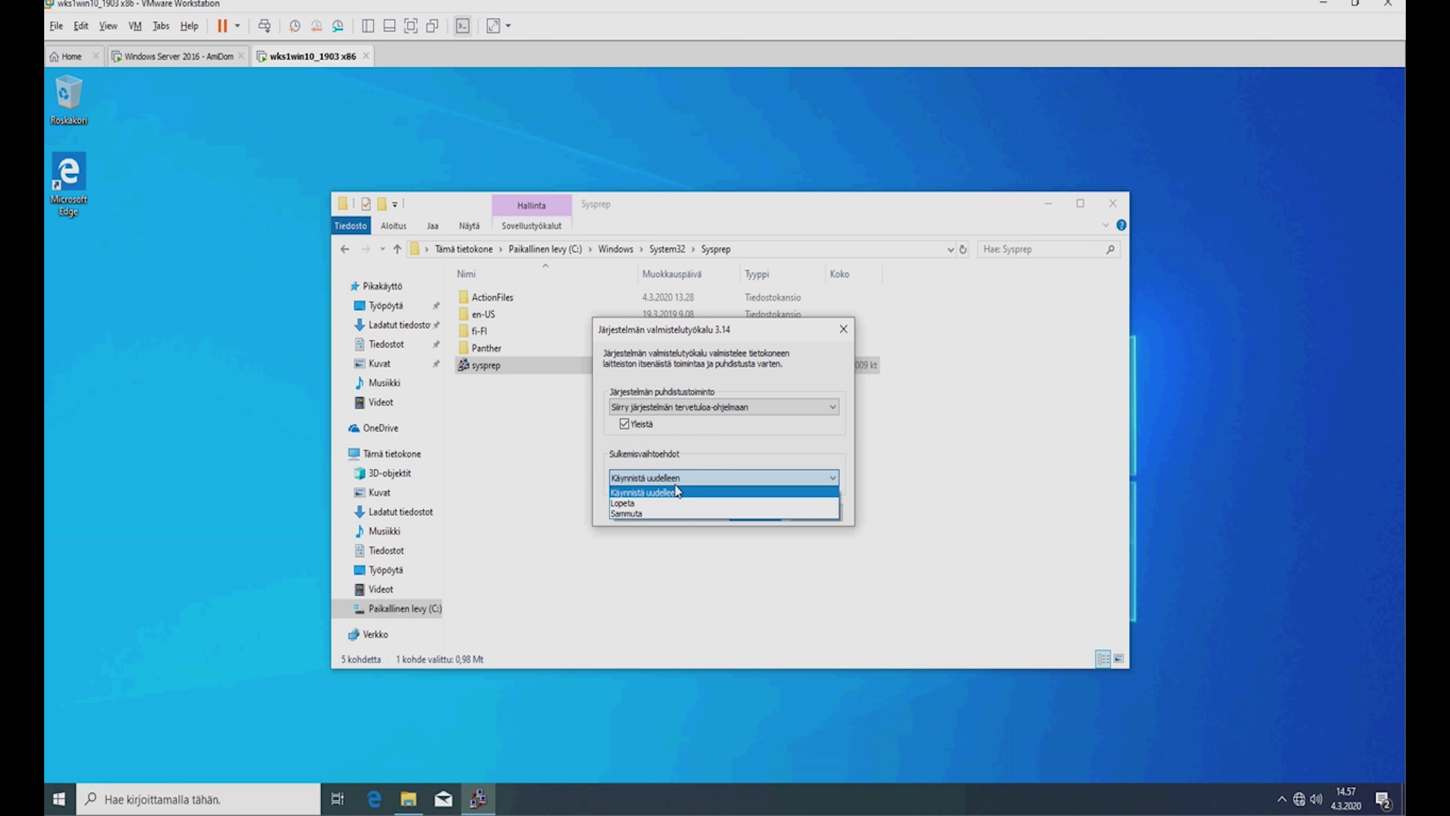
{"action": "left_click", "coordinate": [665, 514]}
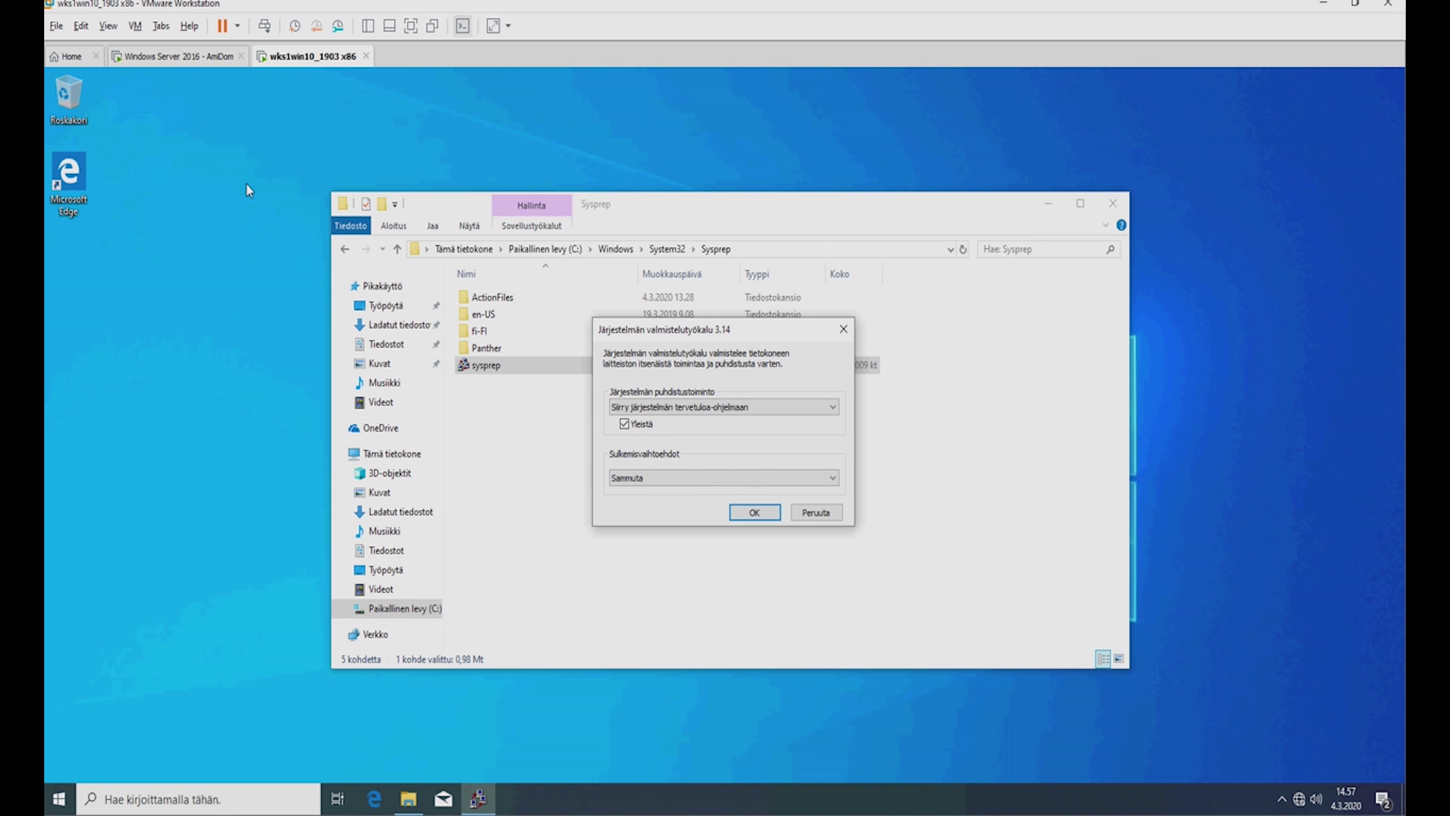
{"action": "left_click", "coordinate": [135, 26]}
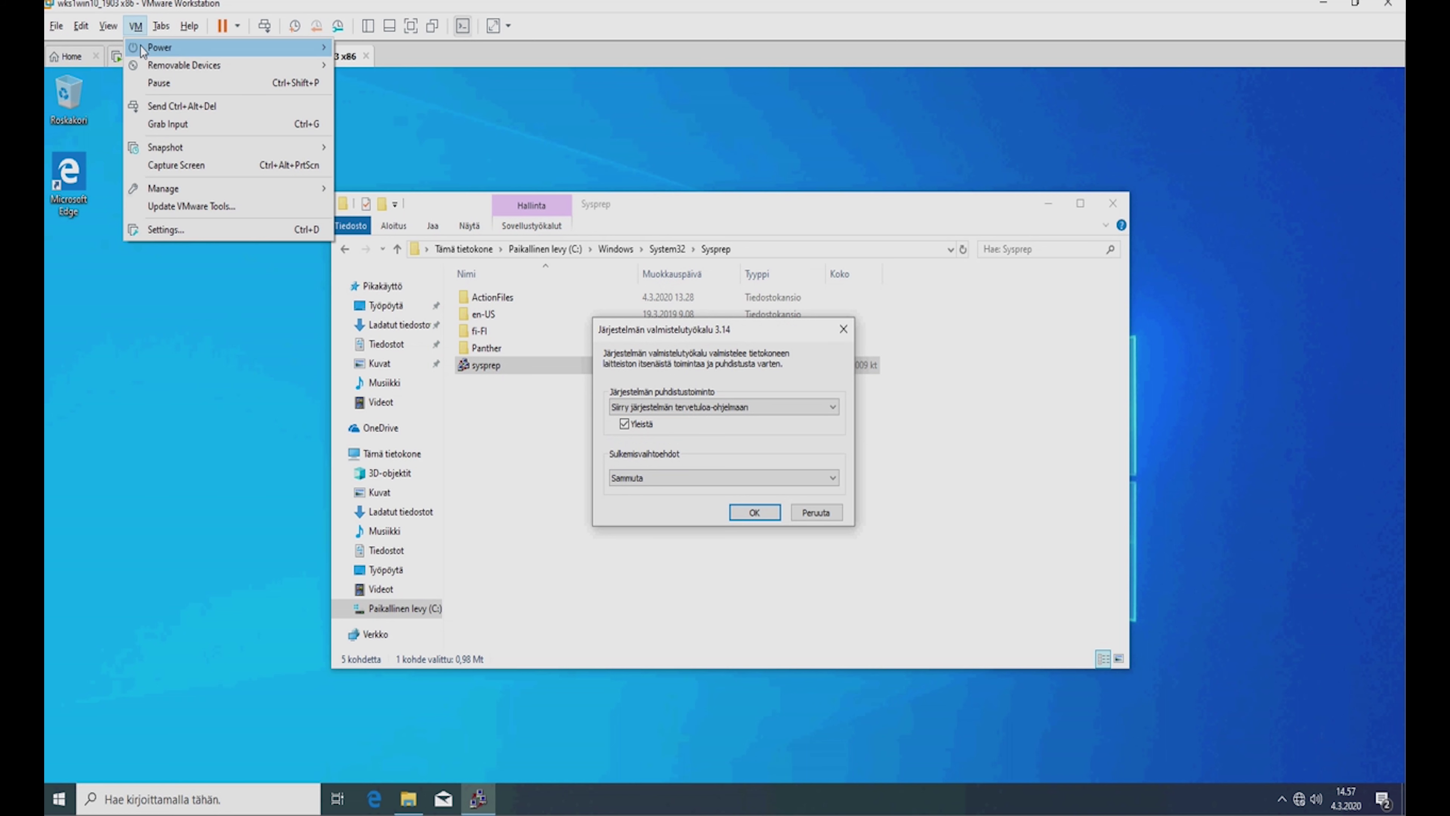
Take 'Snapshot 1' of the Windows 10 VM, then run Sysprep with OOBE, Generalize and Shutdown.
{"action": "mouse_move", "coordinate": [185, 149]}
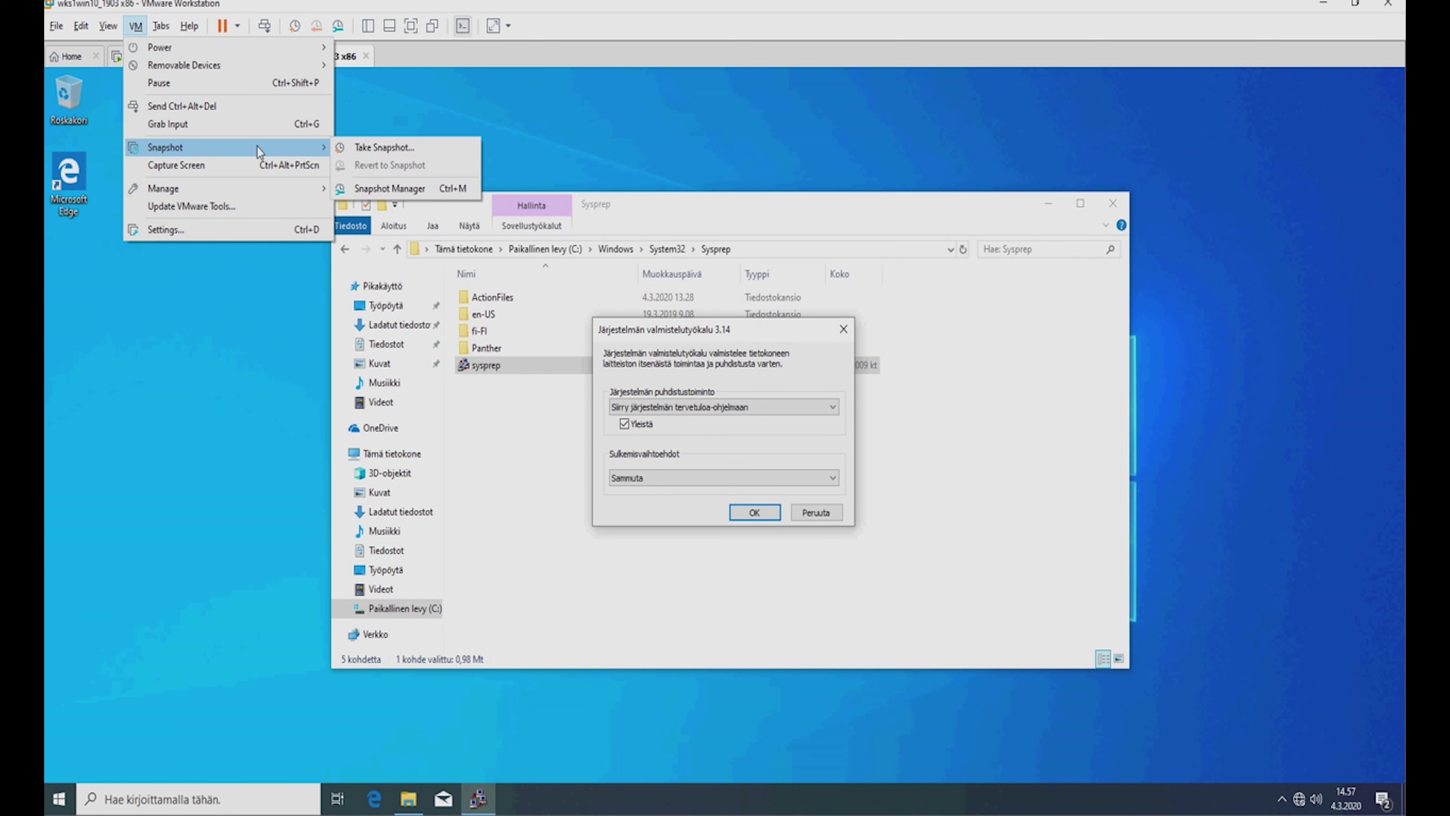
{"action": "left_click", "coordinate": [369, 147]}
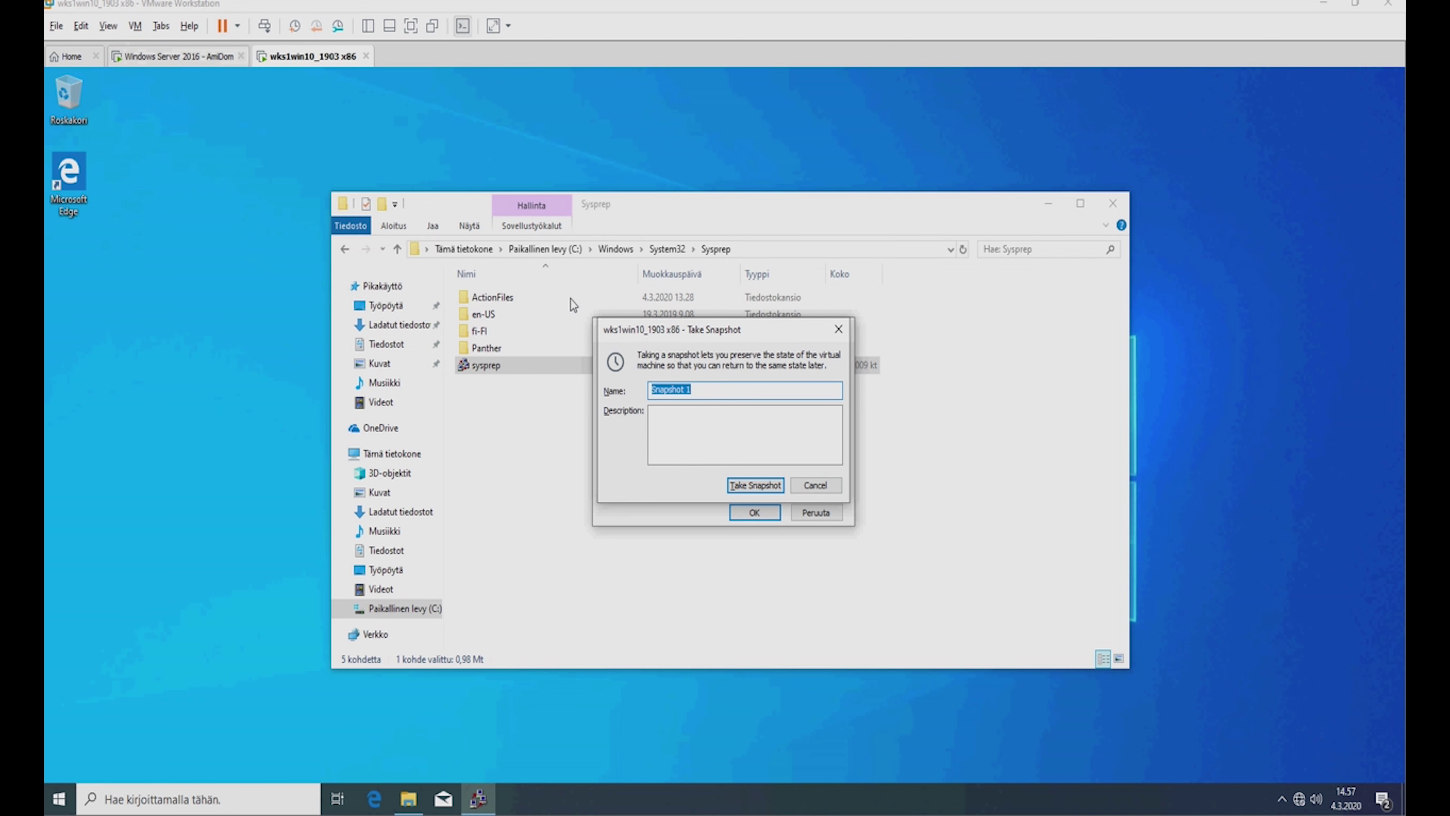
{"action": "left_click", "coordinate": [758, 487]}
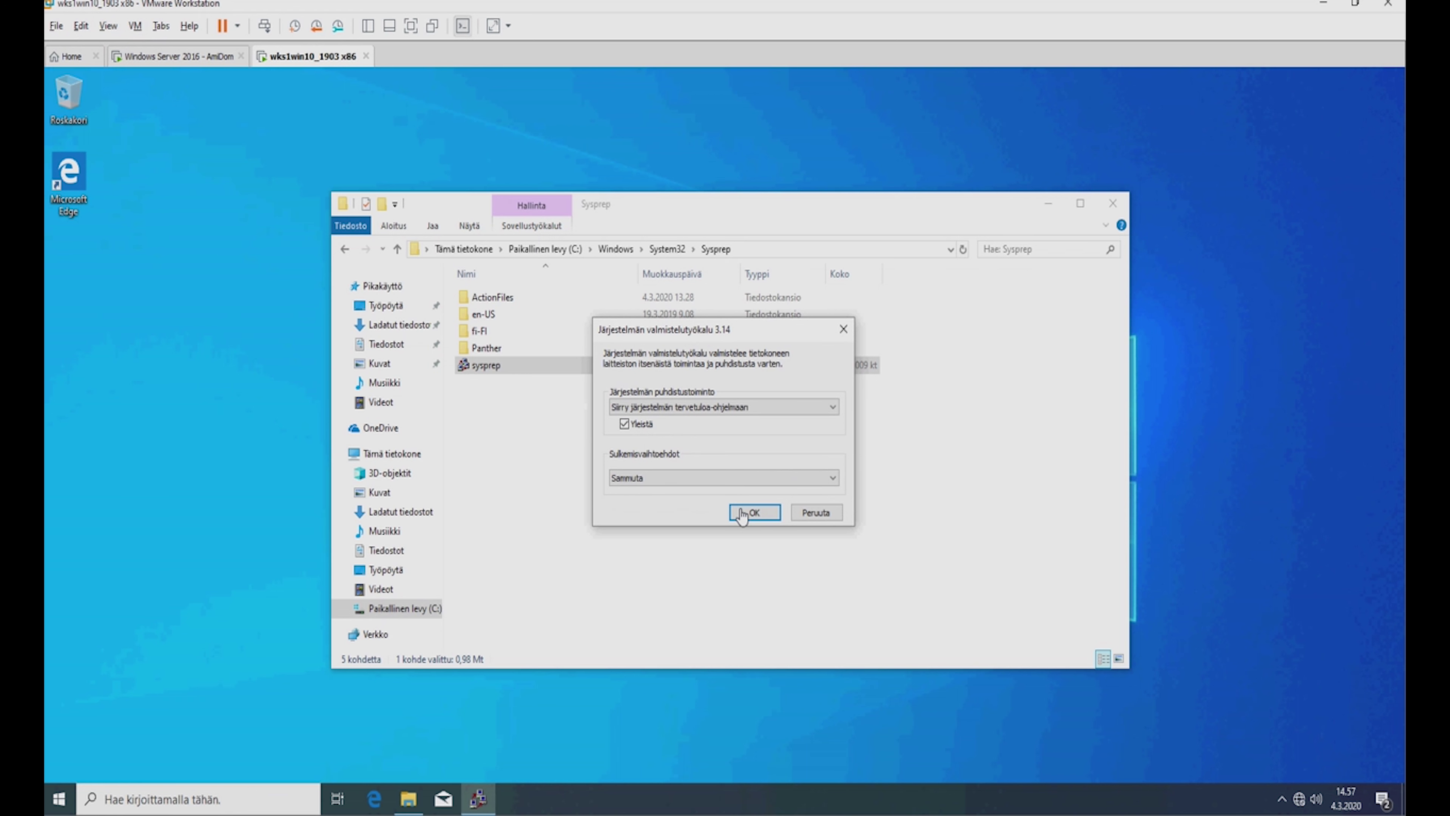
{"action": "left_click", "coordinate": [755, 514]}
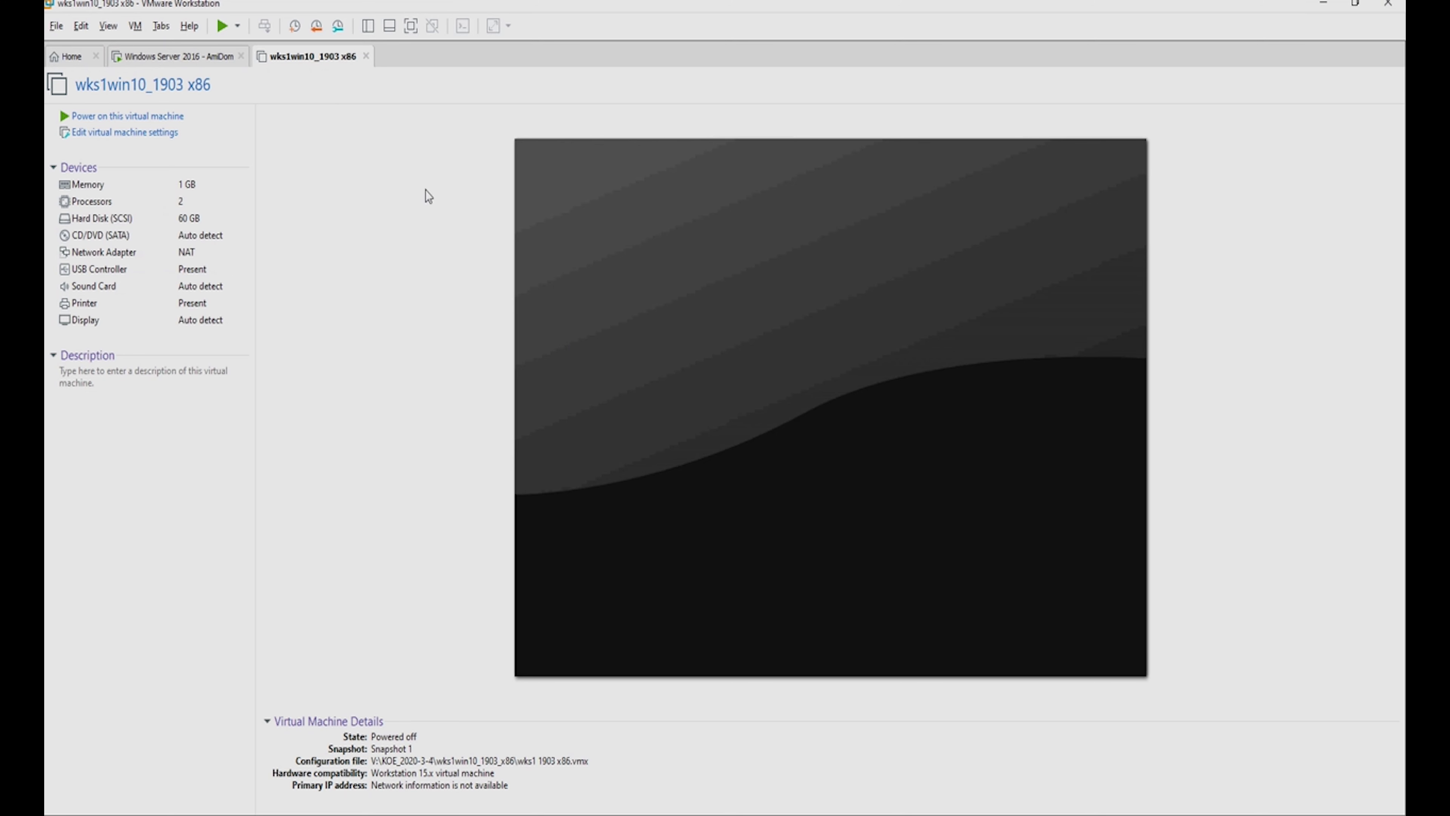
Power on the VM, network-boot it with F12, and start Capture Windows 10 Setup (x86).
{"action": "left_click", "coordinate": [222, 26]}
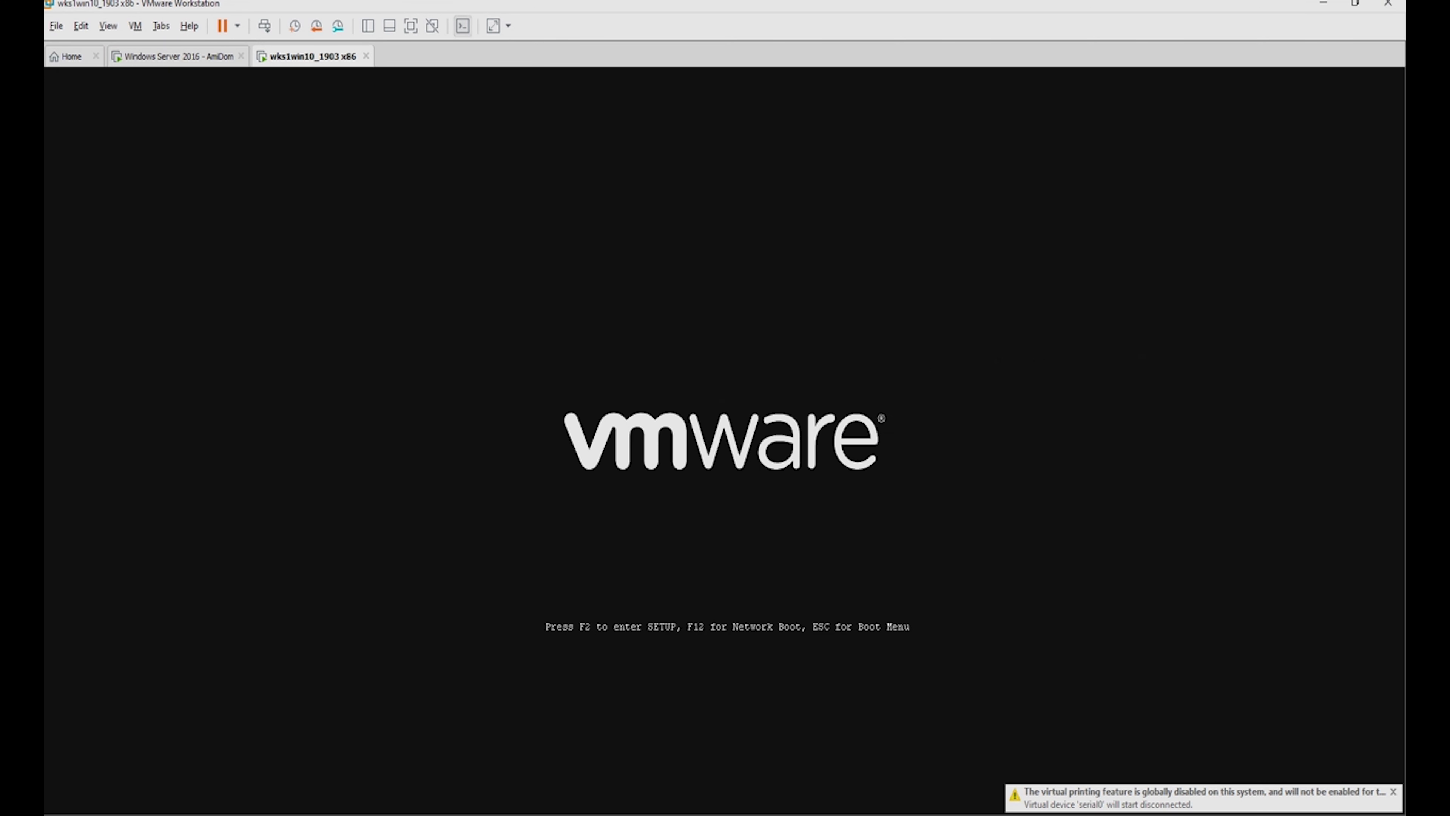
{"action": "key", "text": "Escape"}
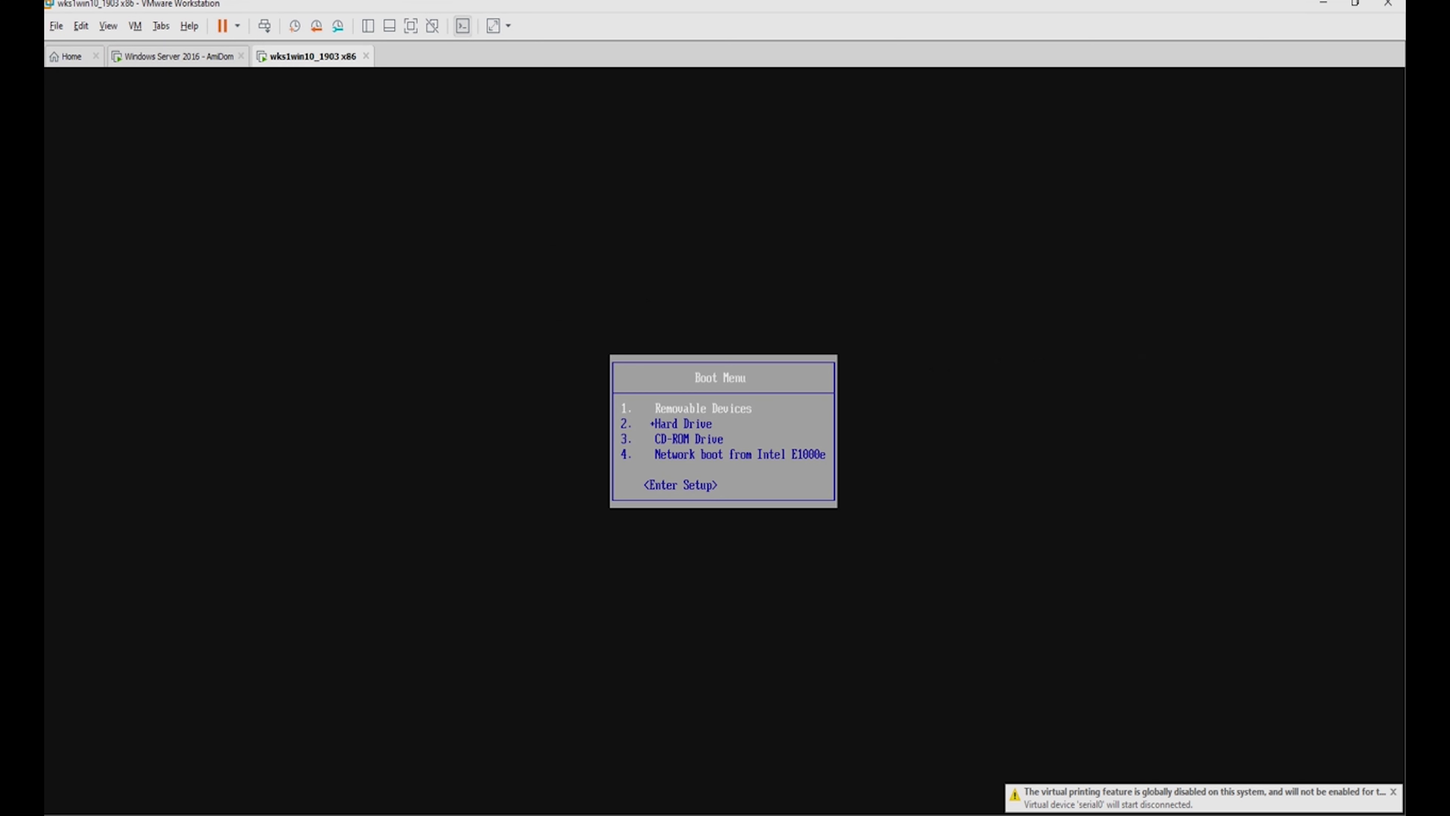
{"action": "key", "text": "Down"}
{"action": "key", "text": "Down"}
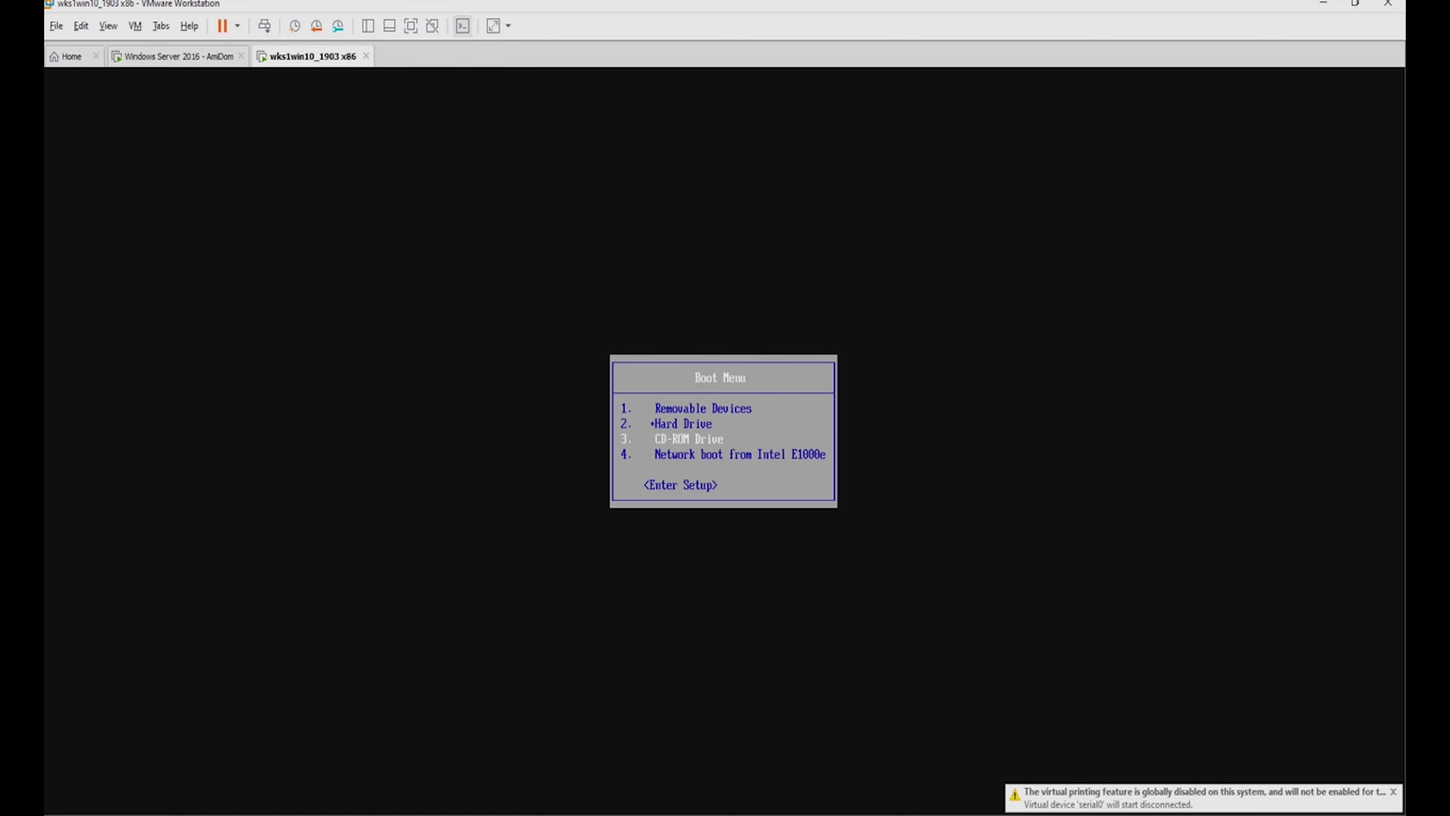
{"action": "key", "text": "Down"}
{"action": "key", "text": "Return"}
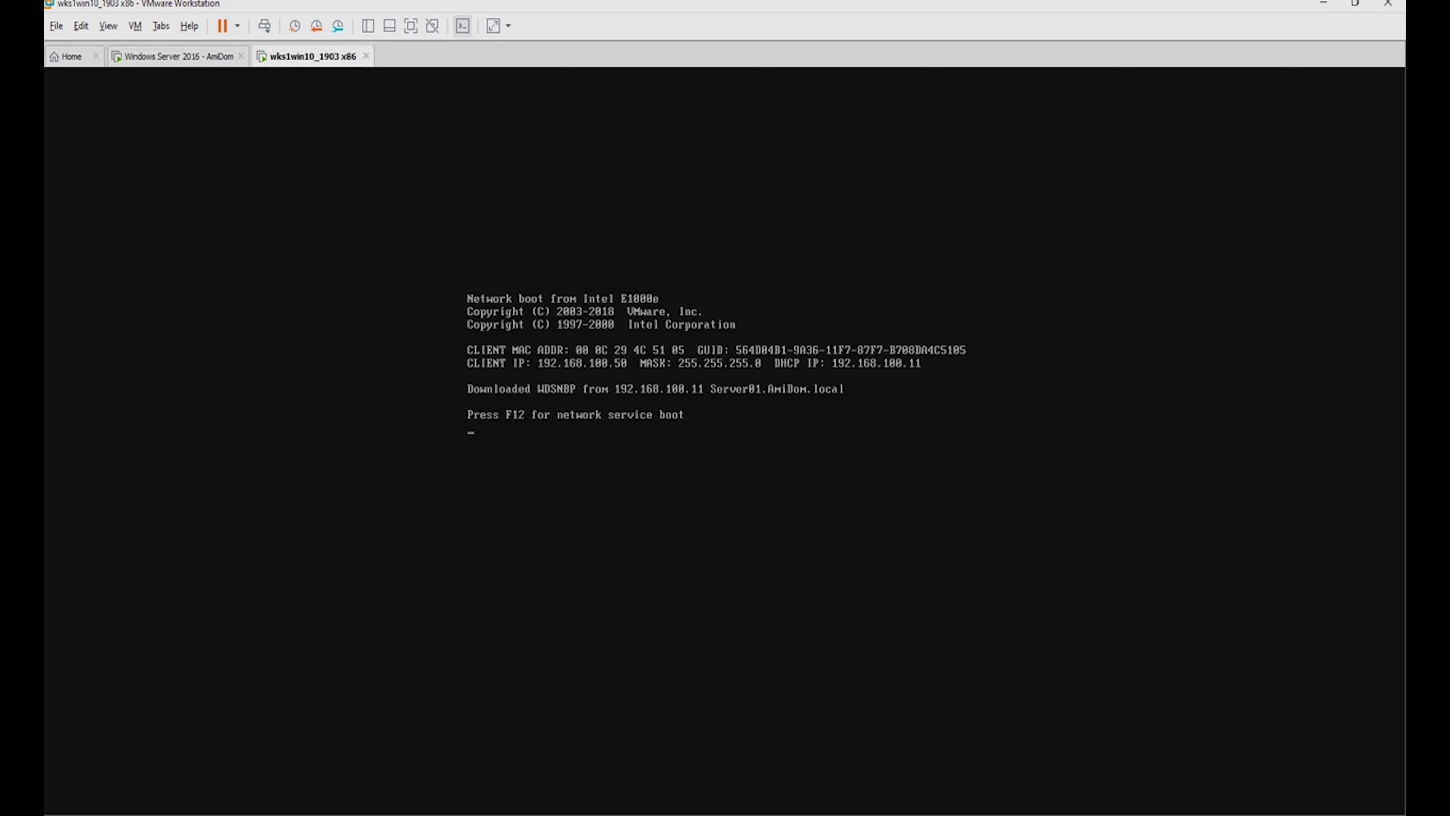
{"action": "key", "text": "F12"}
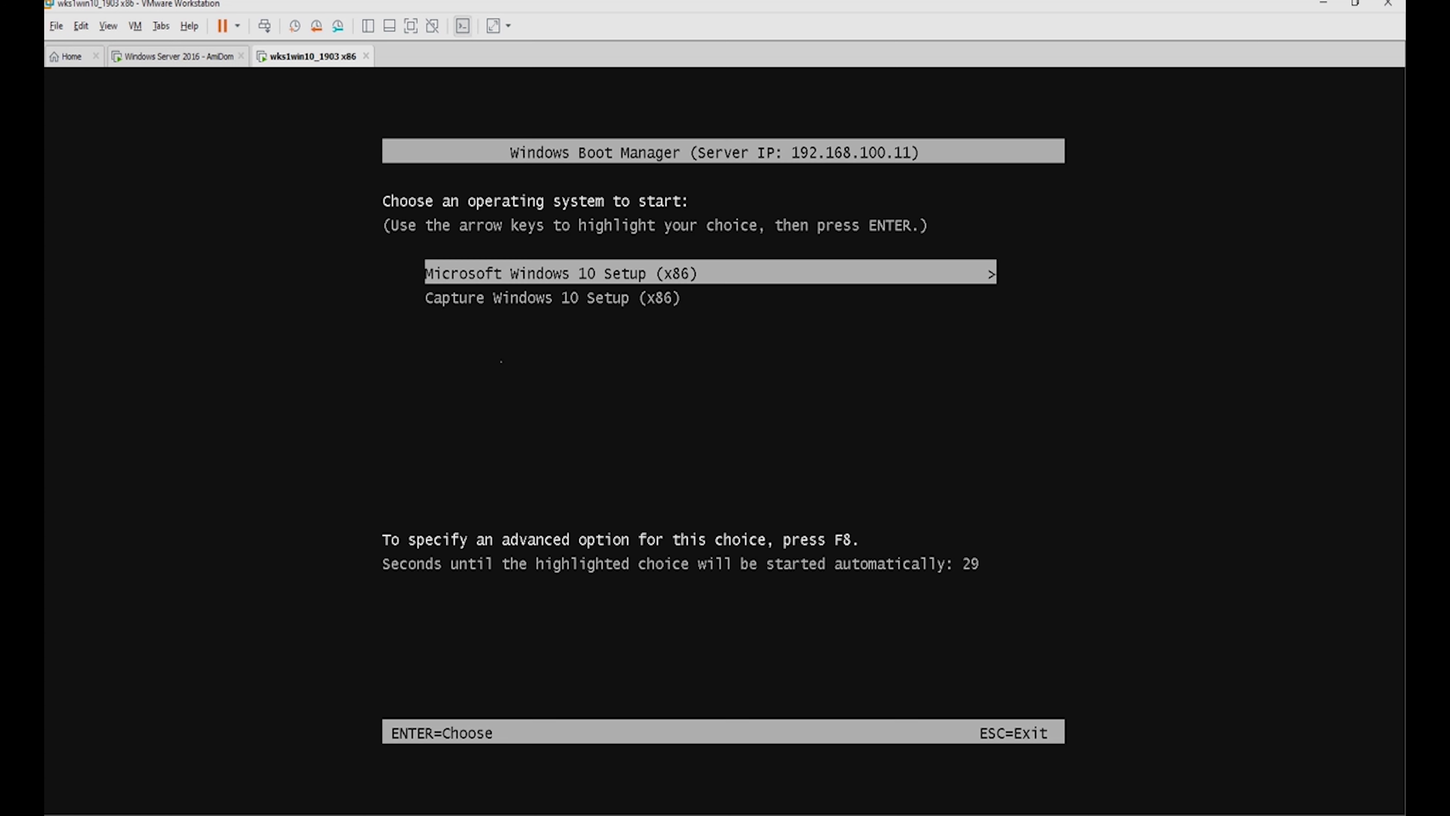
{"action": "key", "text": "Down"}
{"action": "key", "text": "Return"}
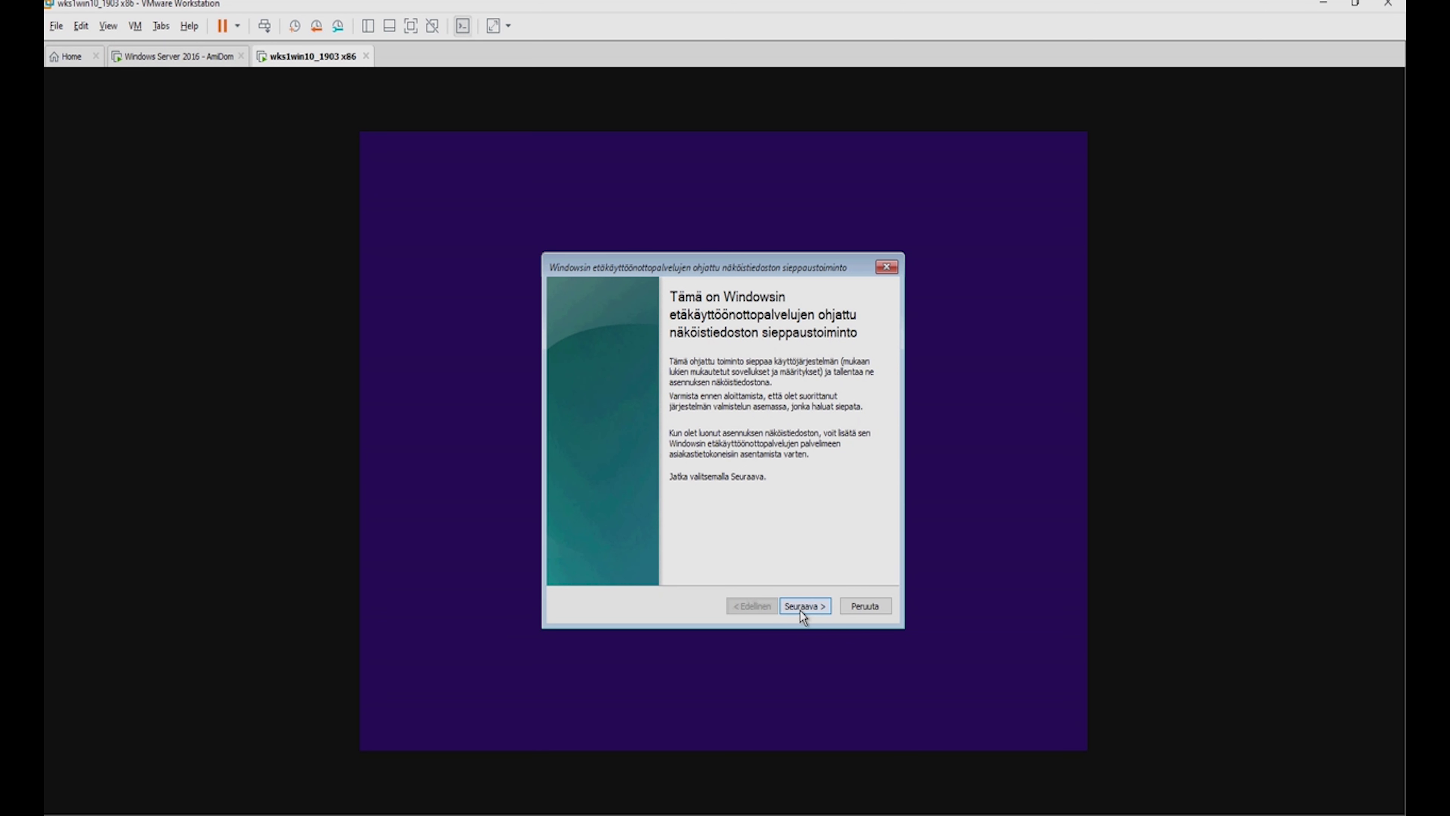
Pass the welcome page and choose volume D:\ as the drive to capture.
{"action": "left_click", "coordinate": [800, 606]}
{"action": "left_click", "coordinate": [678, 404]}
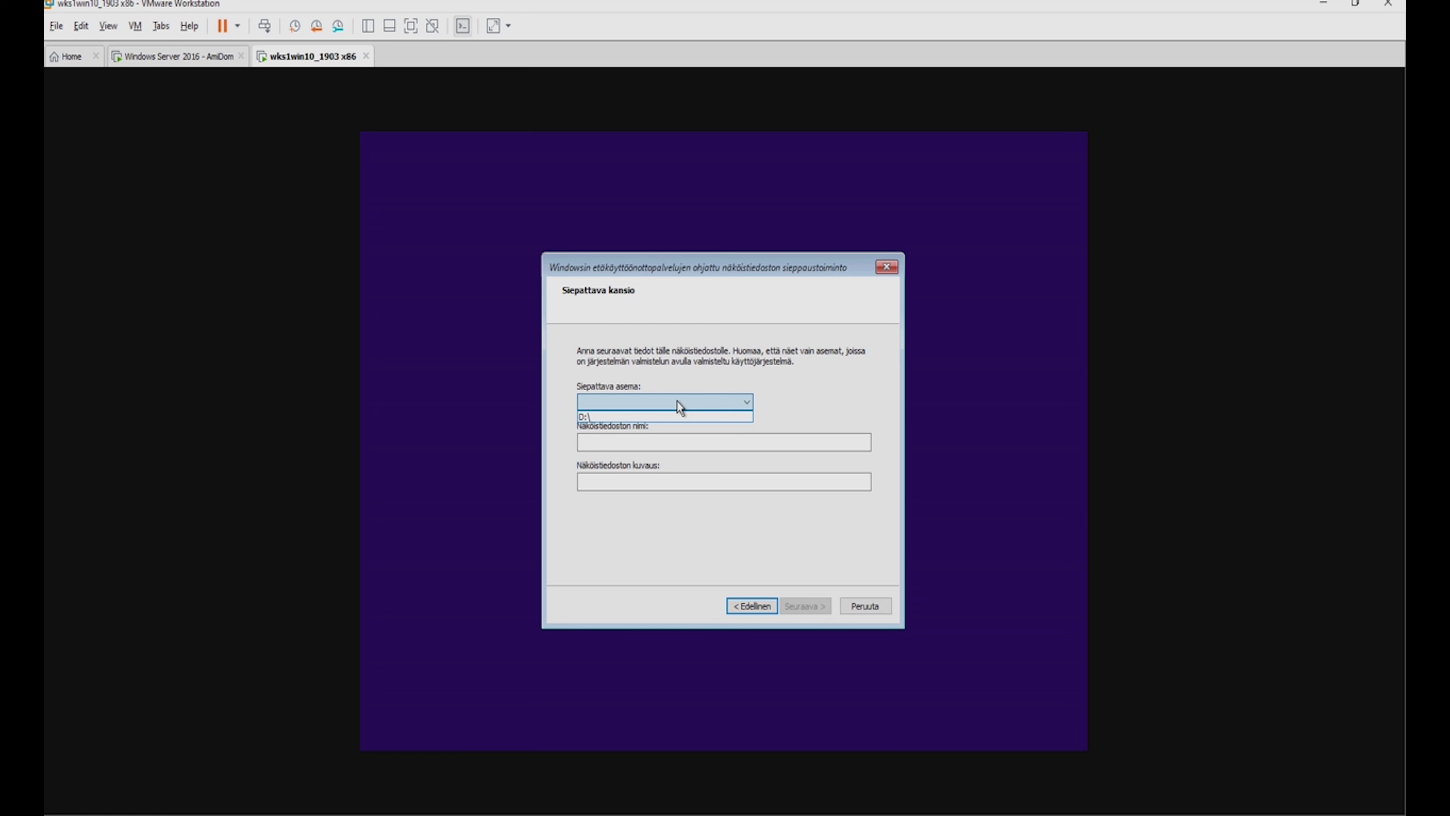
{"action": "left_click", "coordinate": [629, 415]}
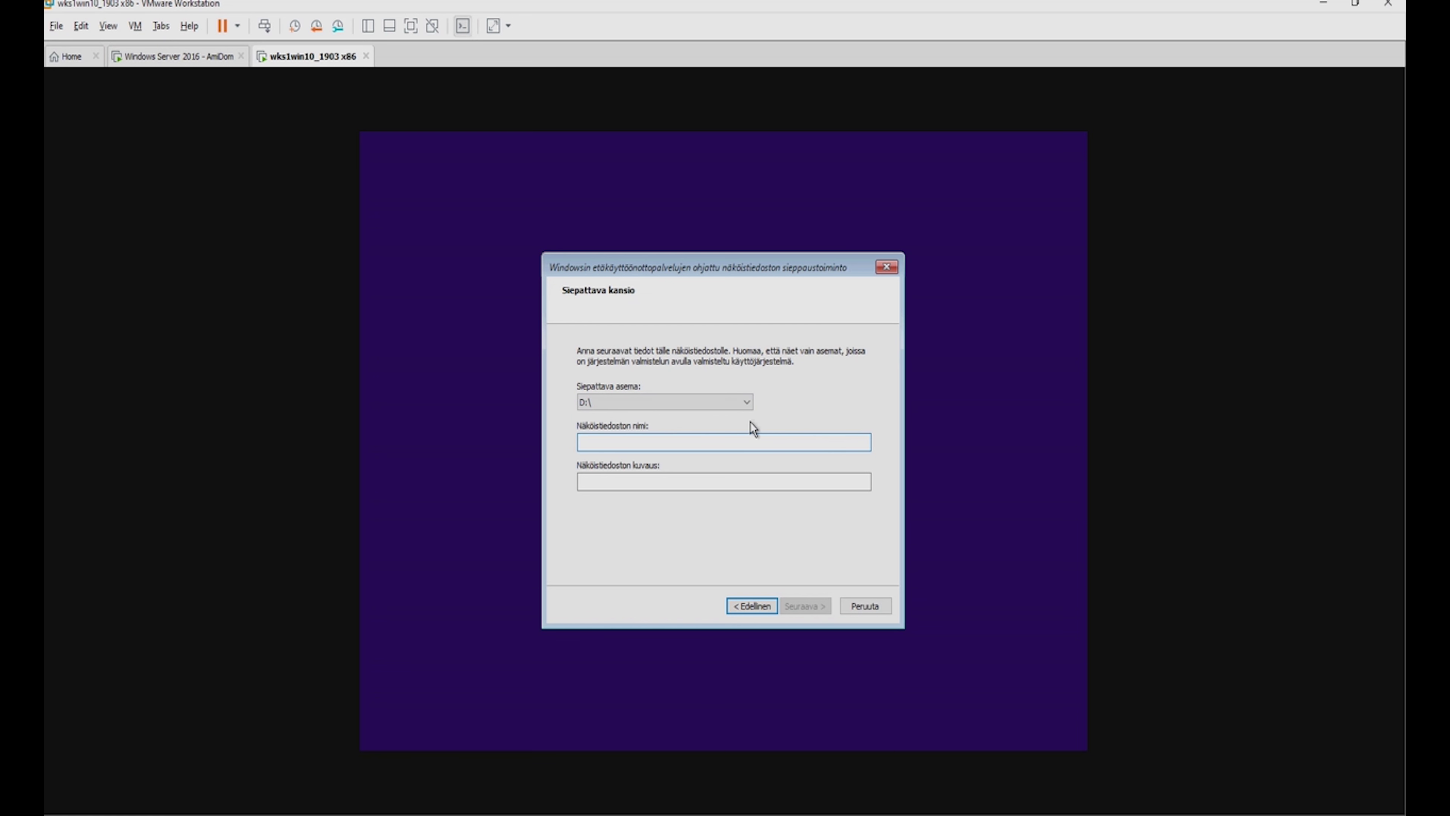
Name the image win10x86 with the description windows10x86, then continue to the image location.
{"action": "type", "text": "win10x86"}
{"action": "key", "text": "ctrl+a"}
{"action": "left_click", "coordinate": [647, 481]}
{"action": "type", "text": "windows2"}
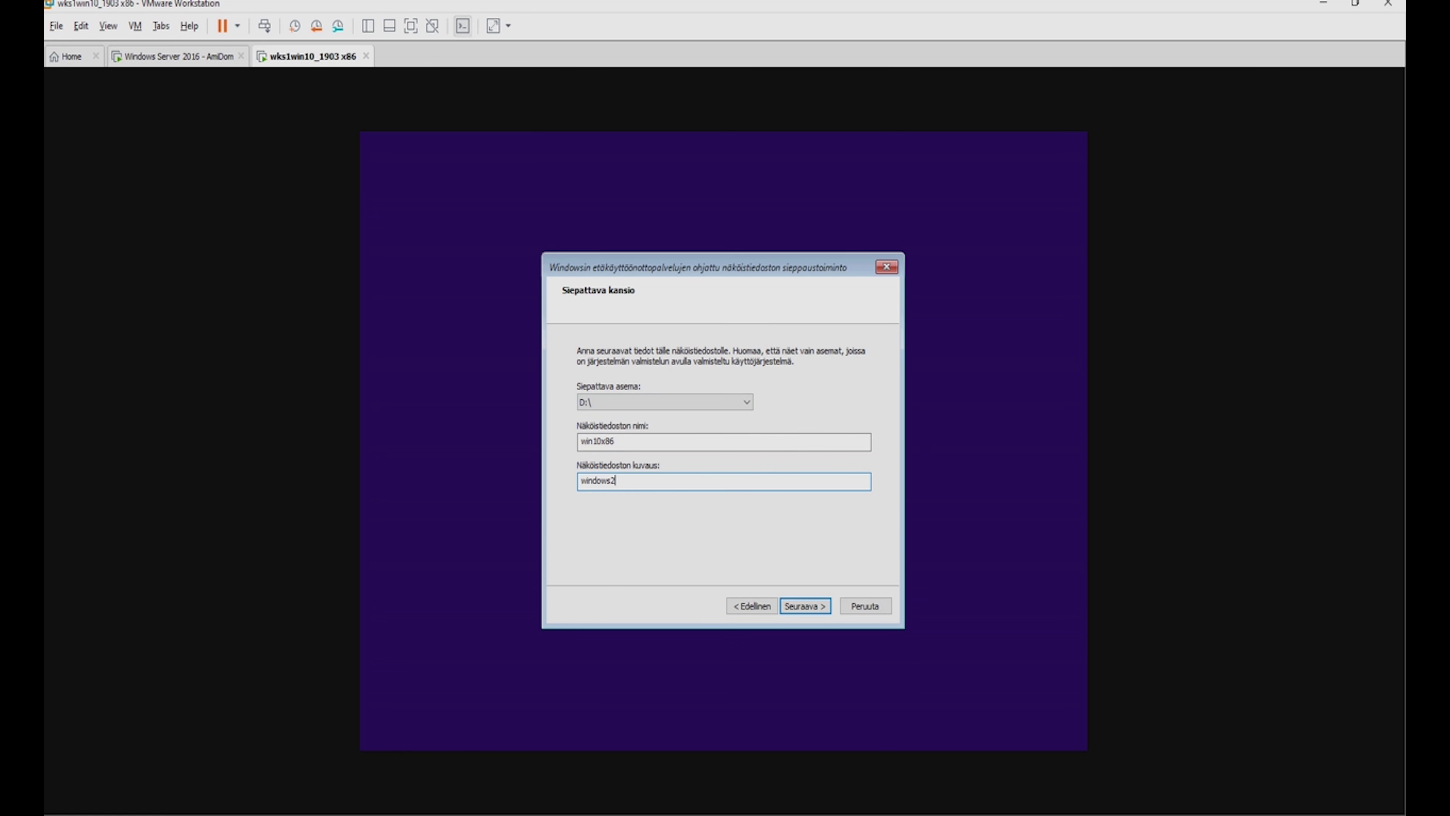
{"action": "key", "text": "BackSpace"}
{"action": "type", "text": "80"}
{"action": "key", "text": "BackSpace"}
{"action": "key", "text": "BackSpace"}
{"action": "type", "text": "10x86"}
{"action": "left_click", "coordinate": [814, 609]}
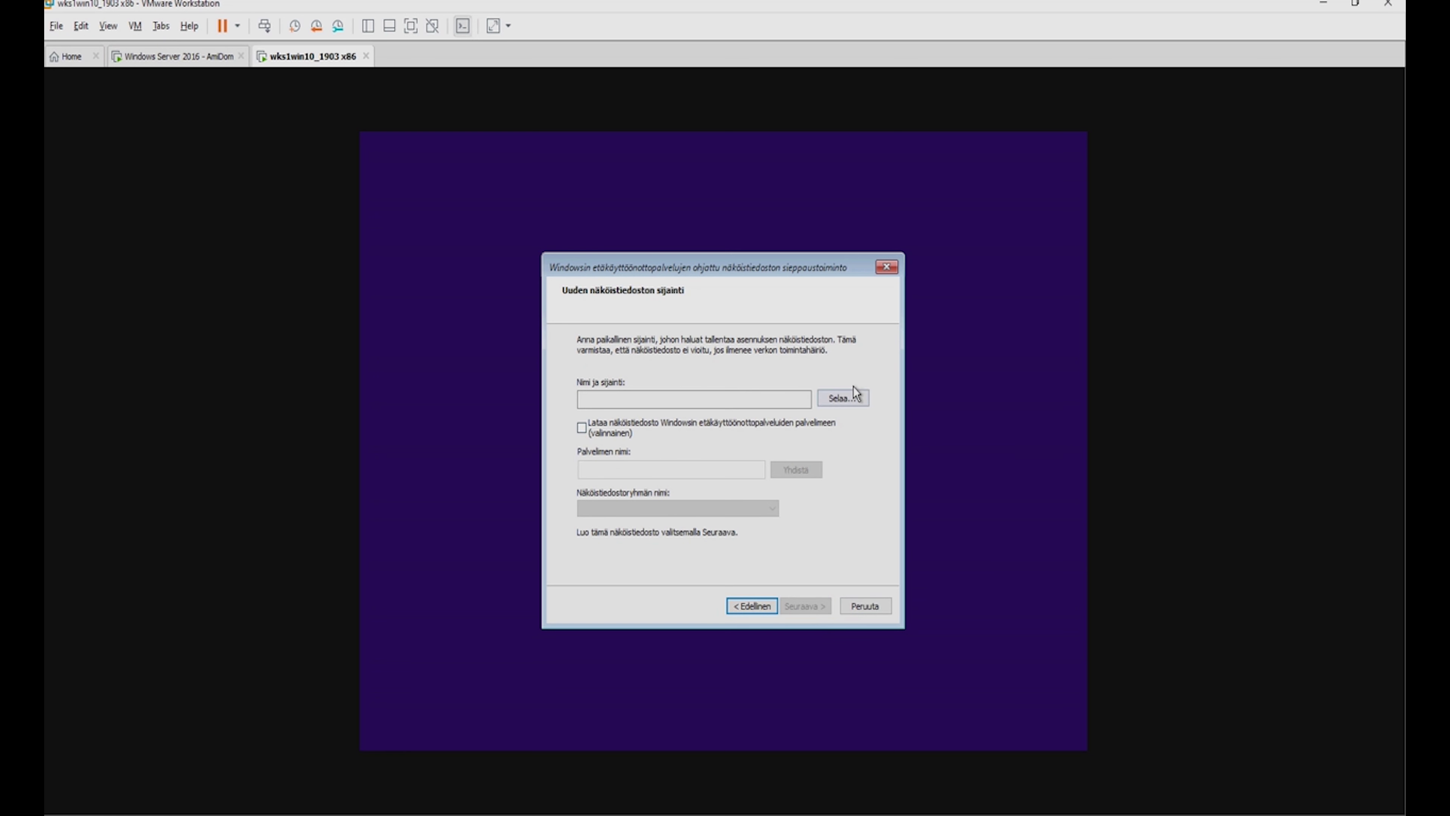
Save the captured image file as D:\Apu\window10x86.wim.
{"action": "left_click", "coordinate": [841, 398]}
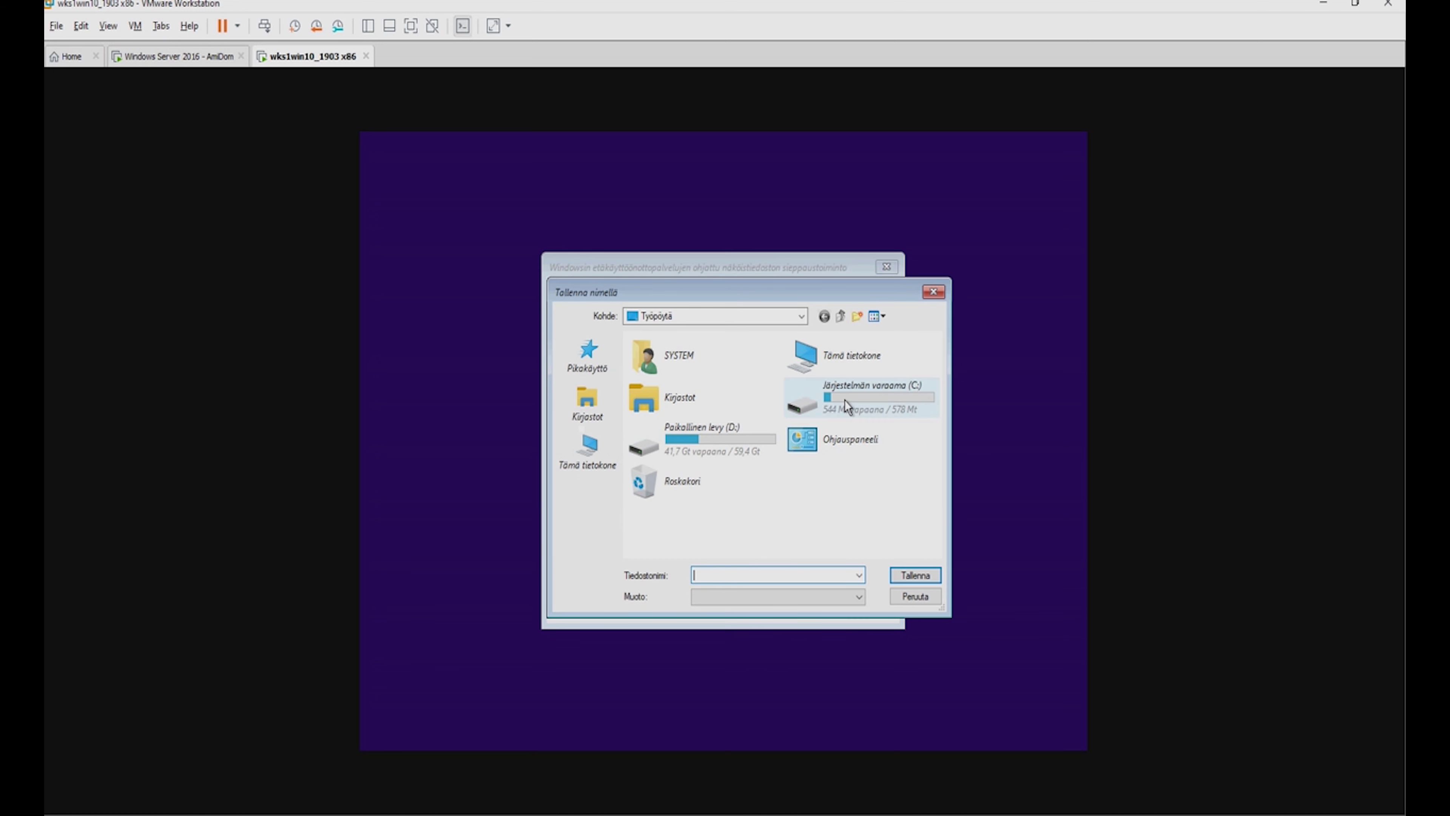
{"action": "double_click", "coordinate": [734, 442]}
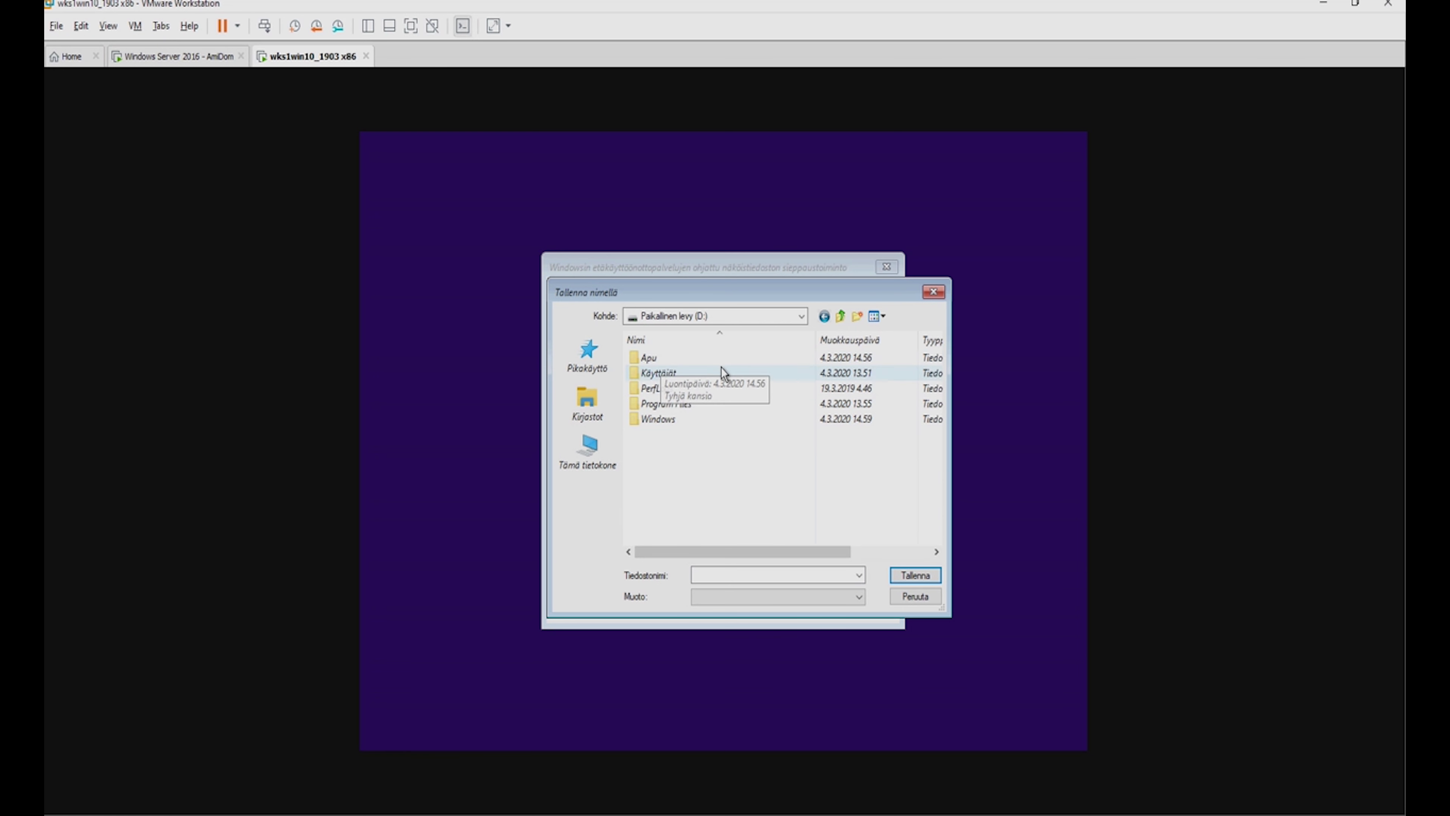
{"action": "double_click", "coordinate": [674, 360]}
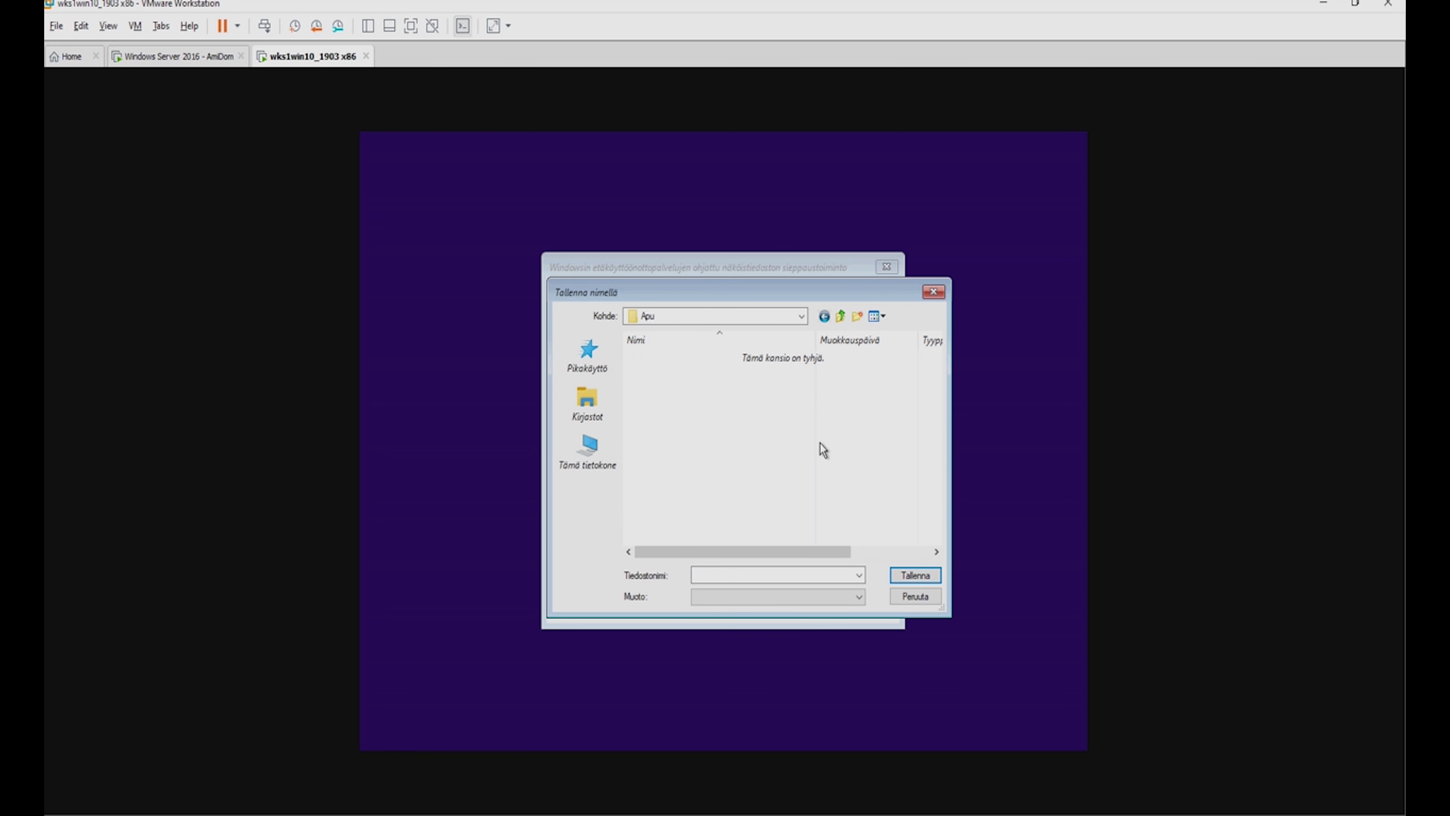
{"action": "left_click", "coordinate": [832, 575]}
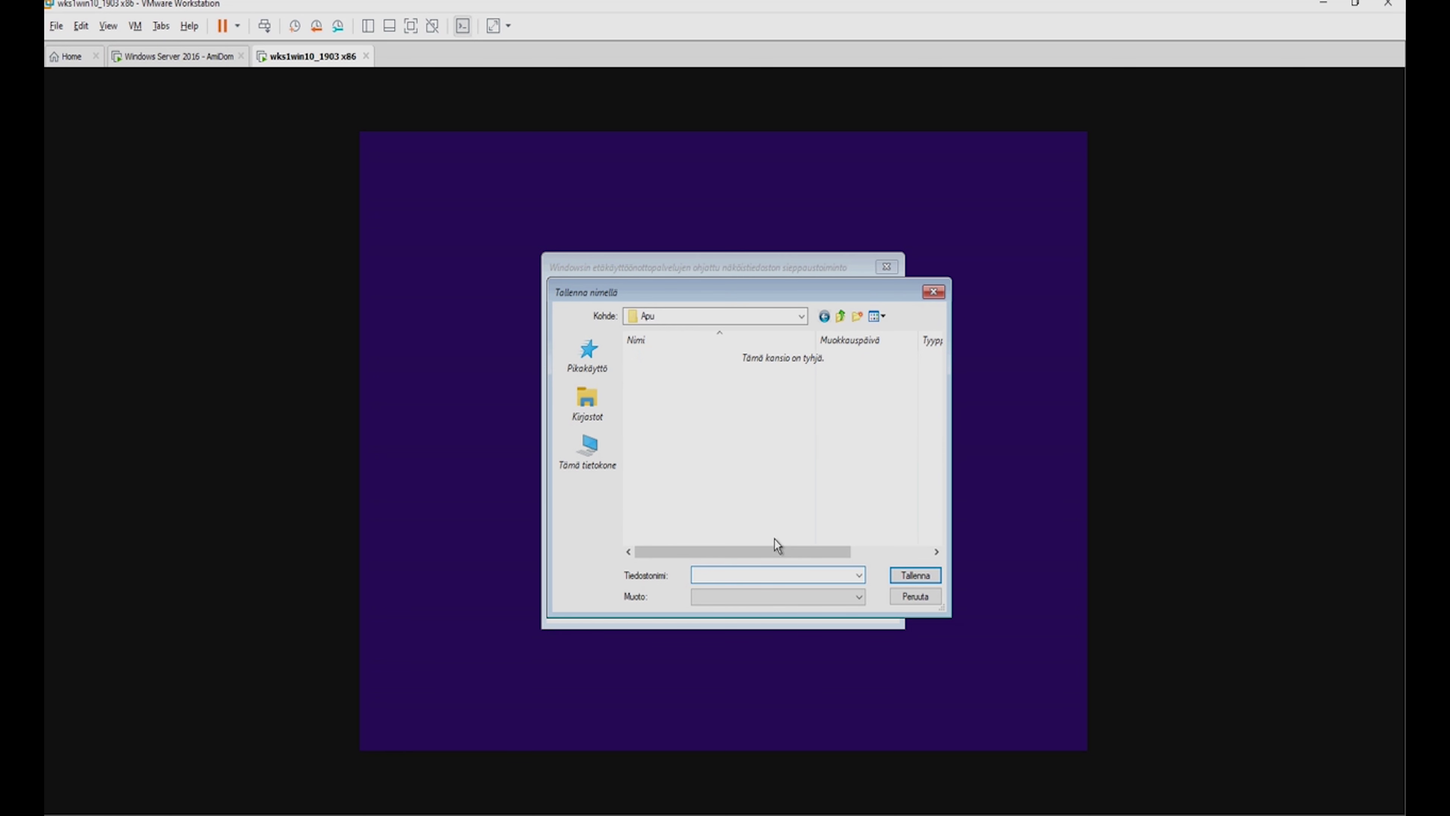
{"action": "type", "text": "window"}
{"action": "type", "text": "10x"}
{"action": "type", "text": "86"}
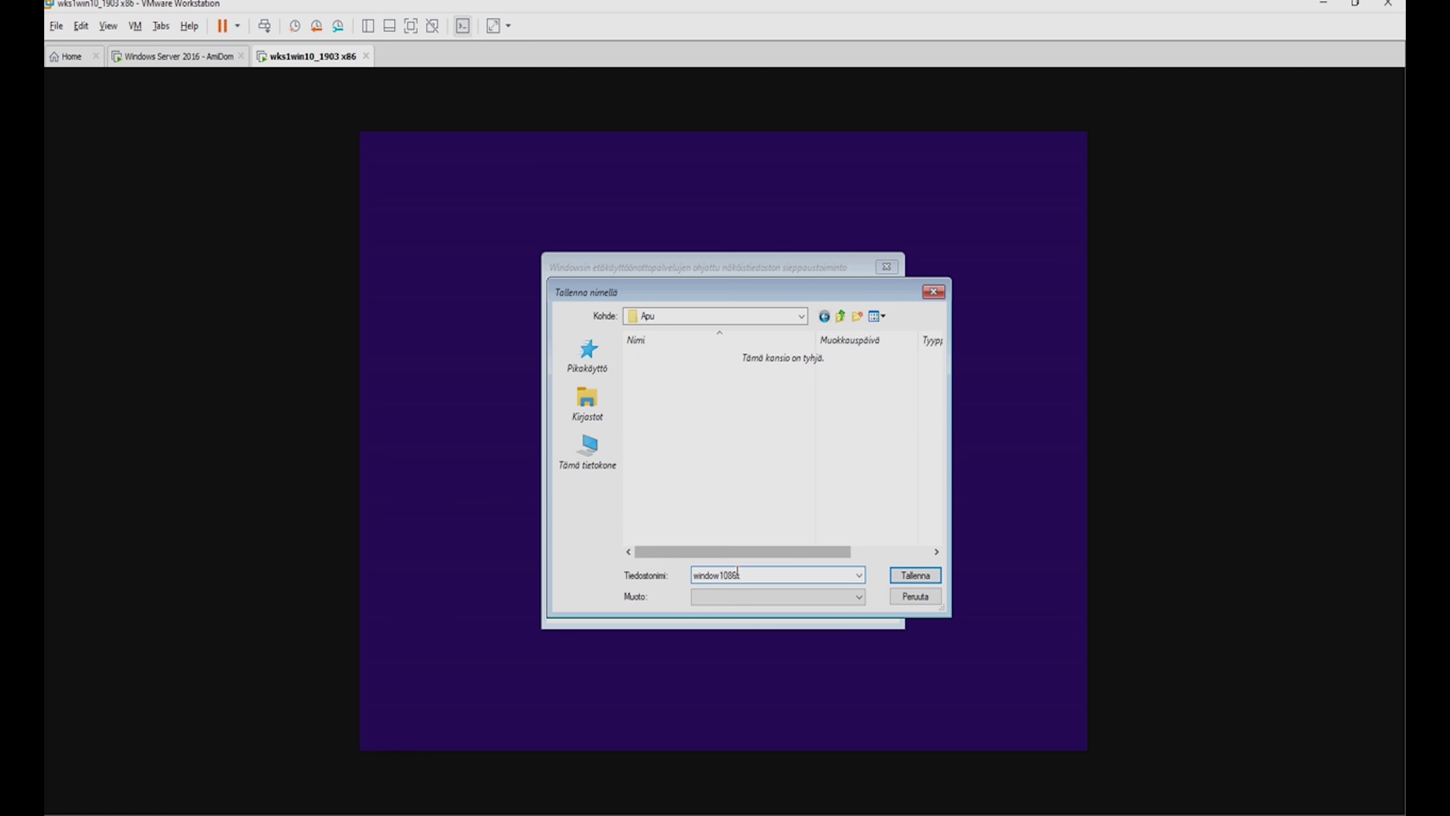
{"action": "key", "text": "BackSpace"}
{"action": "key", "text": "BackSpace"}
{"action": "type", "text": "x86"}
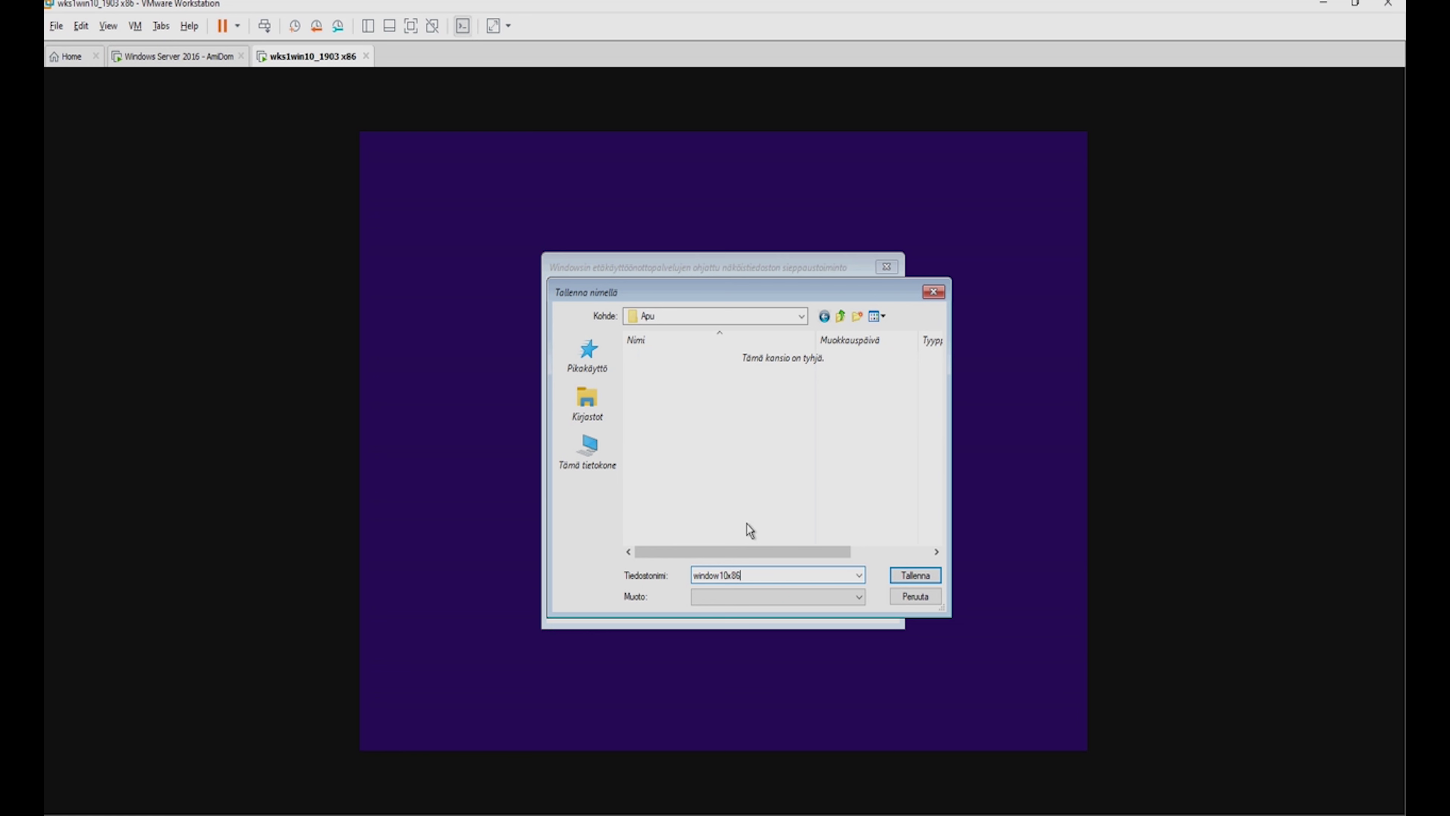
{"action": "type", "text": "."}
{"action": "left_click", "coordinate": [924, 576]}
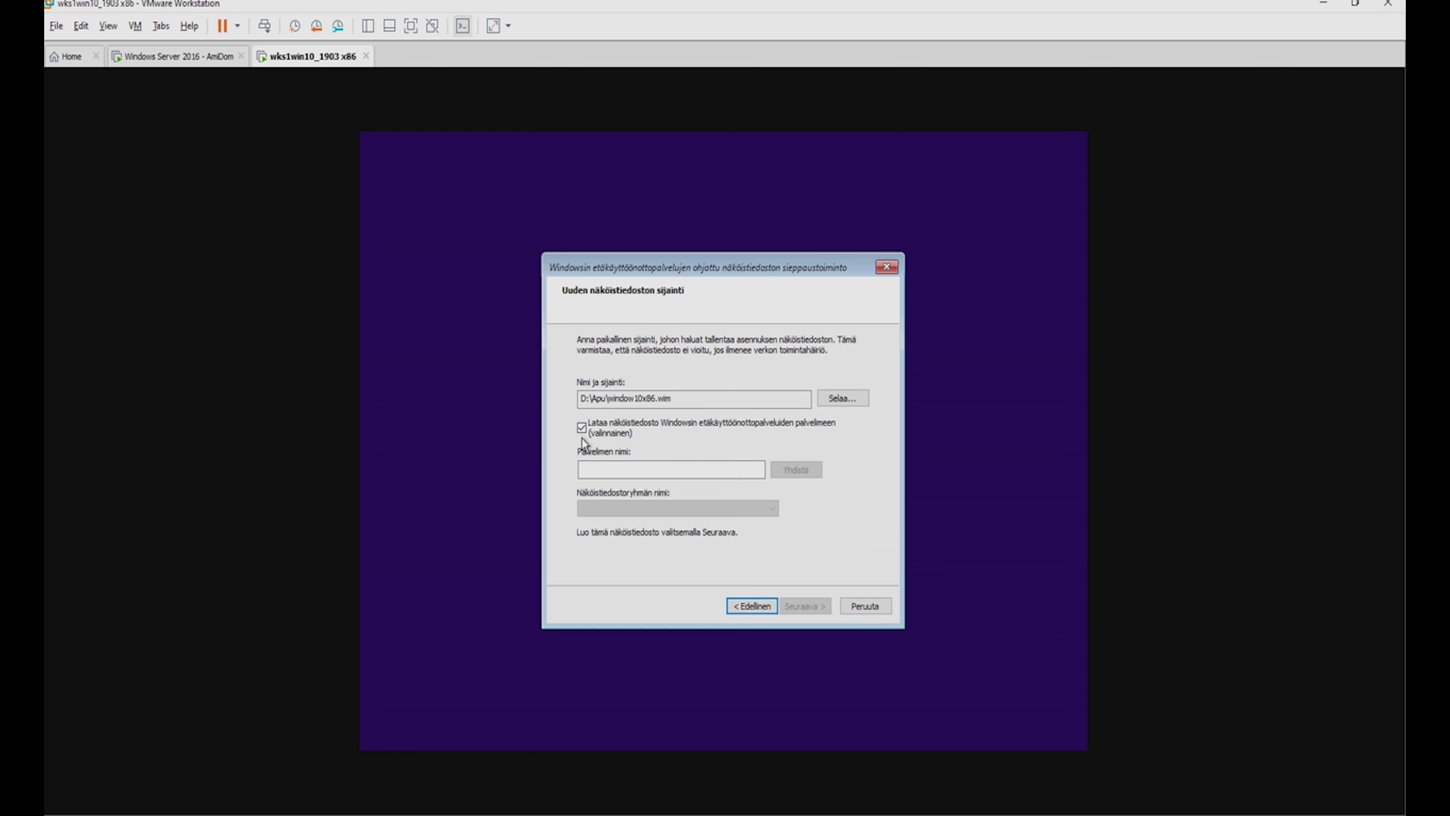
Connect to WDS server server01 with the domain administrator's user name and password.
{"action": "left_click", "coordinate": [651, 469]}
{"action": "type", "text": "erver"}
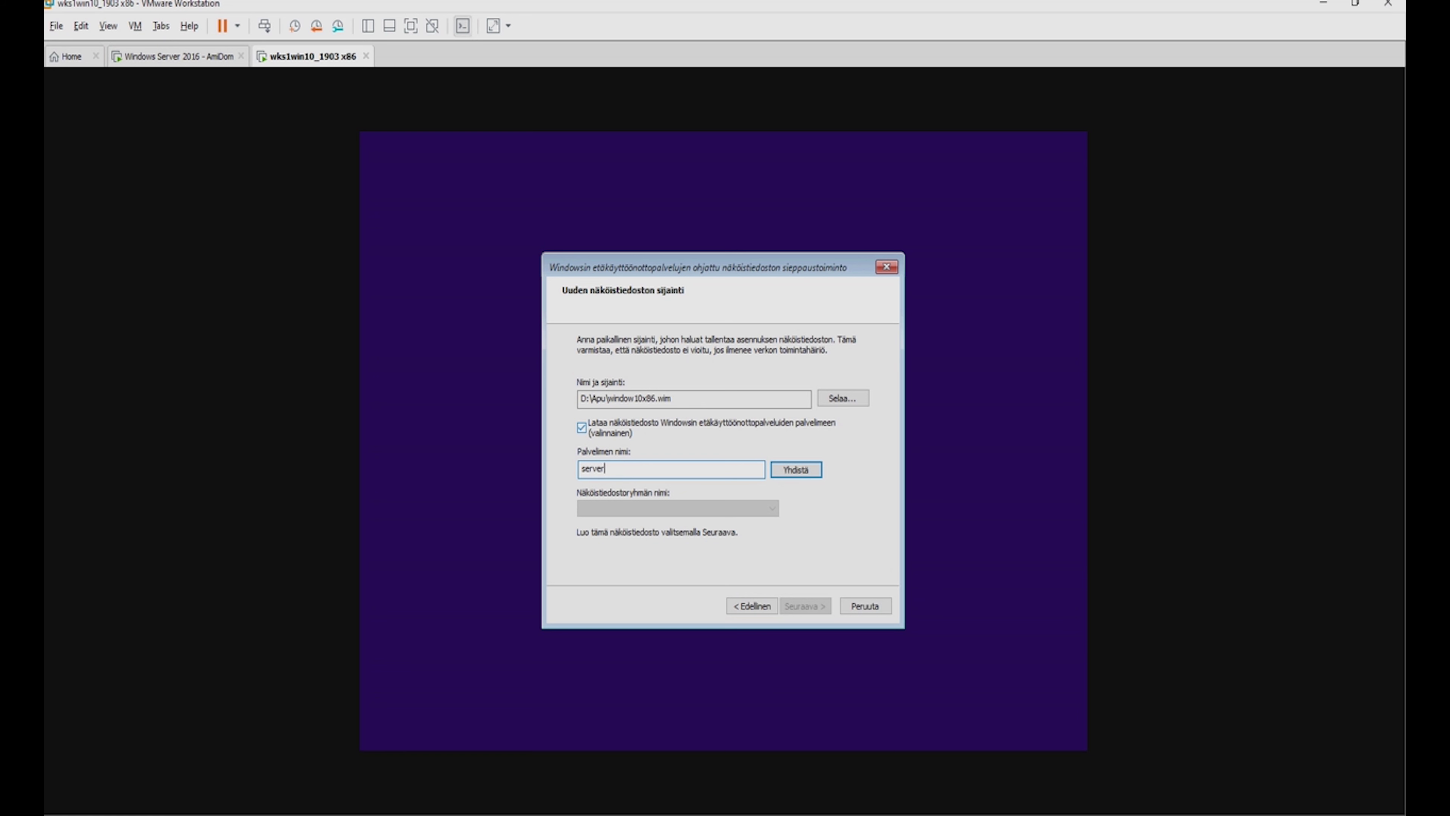
{"action": "type", "text": "01"}
{"action": "left_click", "coordinate": [787, 473]}
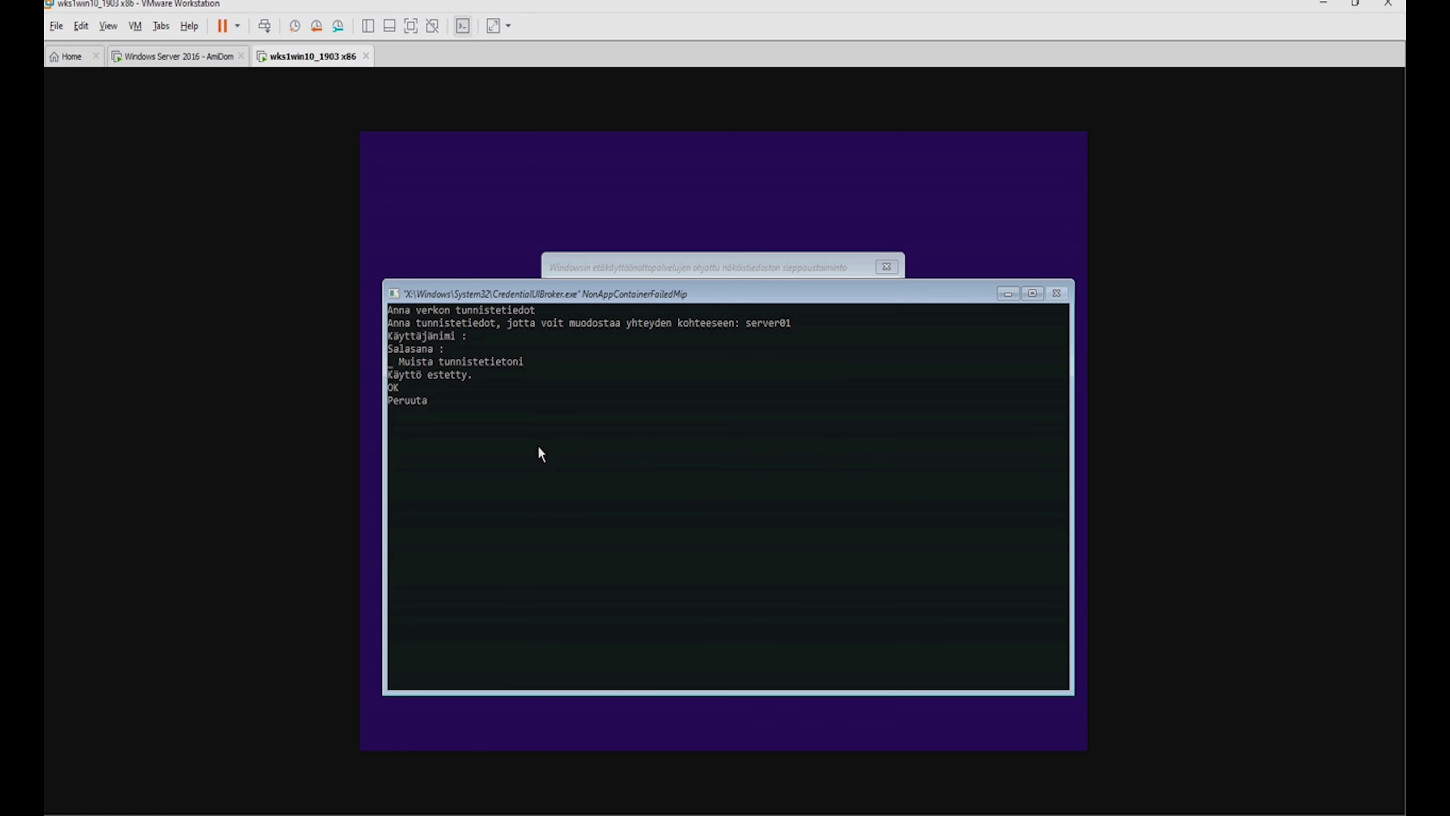
{"action": "type", "text": "Amidom\\Administrator"}
{"action": "key", "text": "Tab"}
{"action": "type", "text": "******"}
{"action": "key", "text": "Tab"}
{"action": "key", "text": "Tab"}
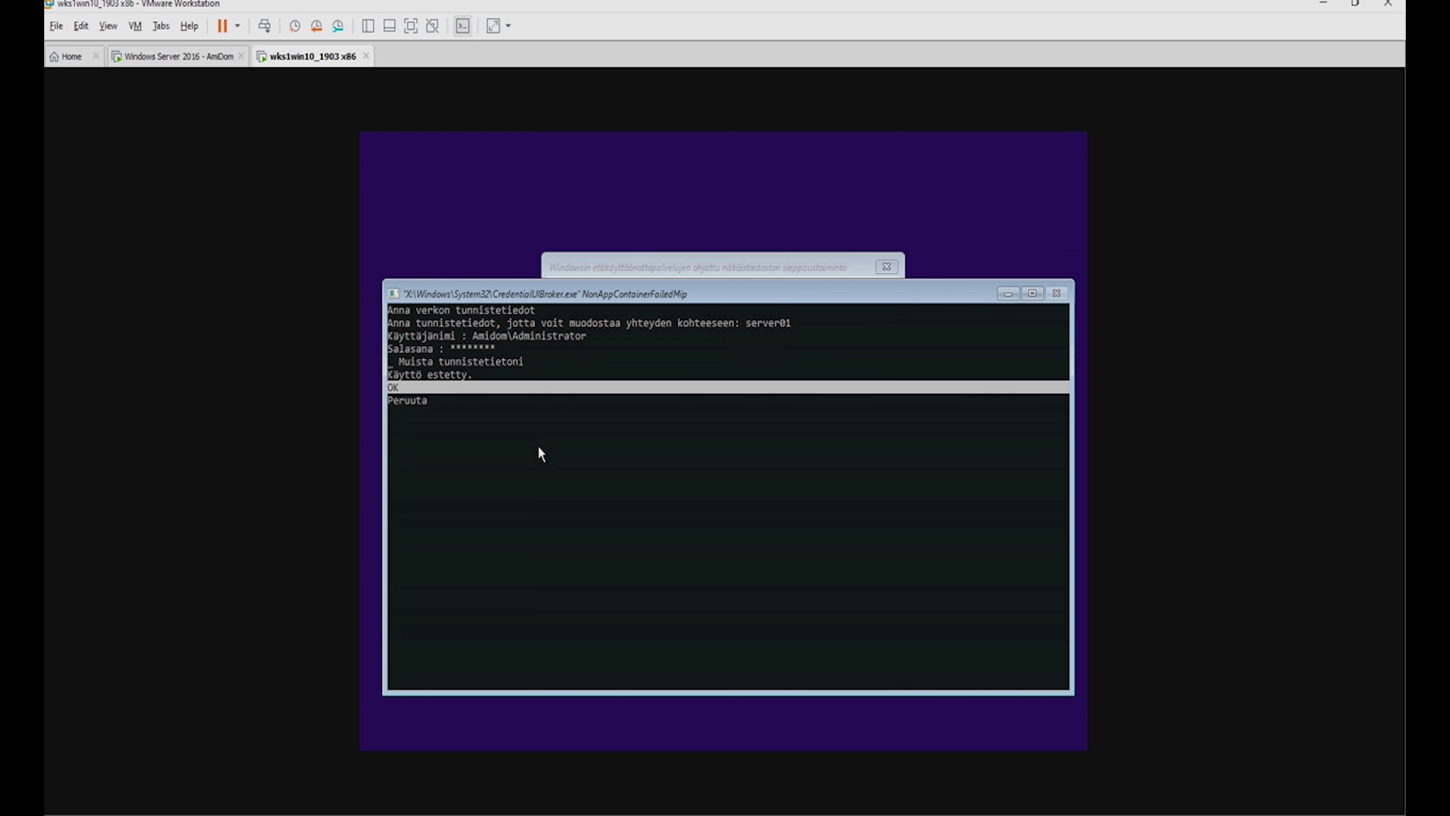
{"action": "key", "text": "Return"}
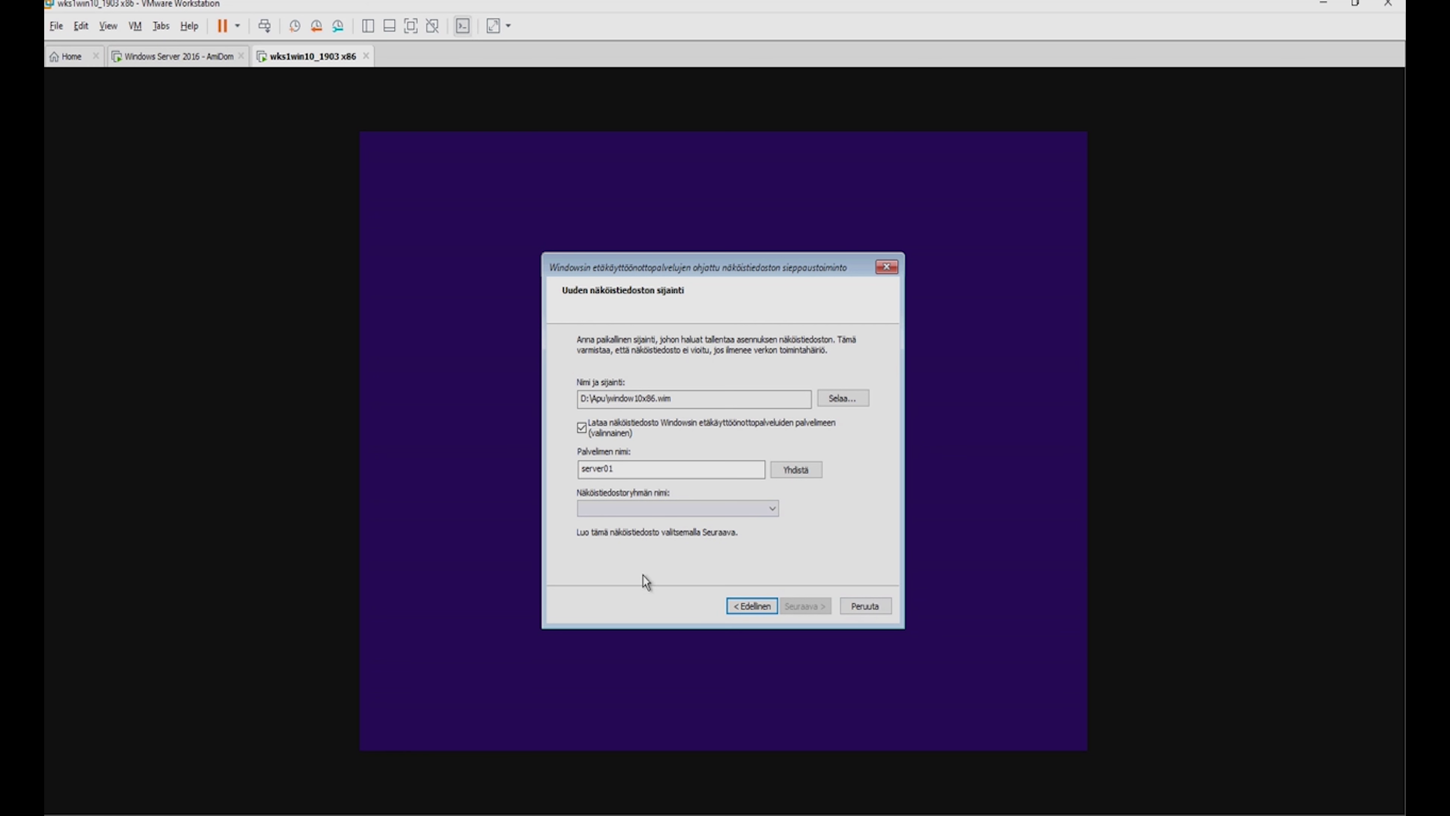
Choose the 'windows 10' image group and start the capture.
{"action": "left_click", "coordinate": [731, 508]}
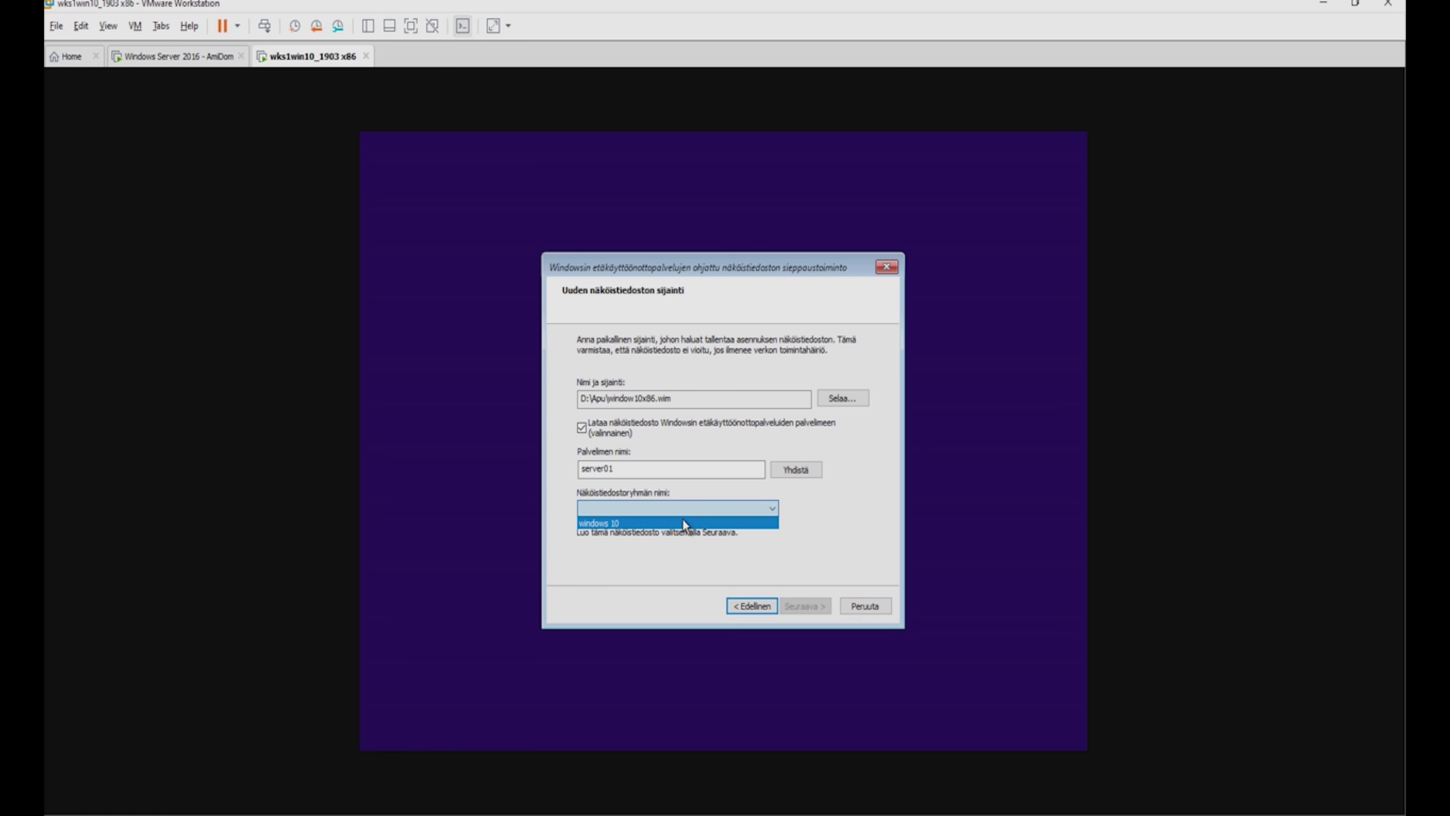
{"action": "left_click", "coordinate": [676, 523]}
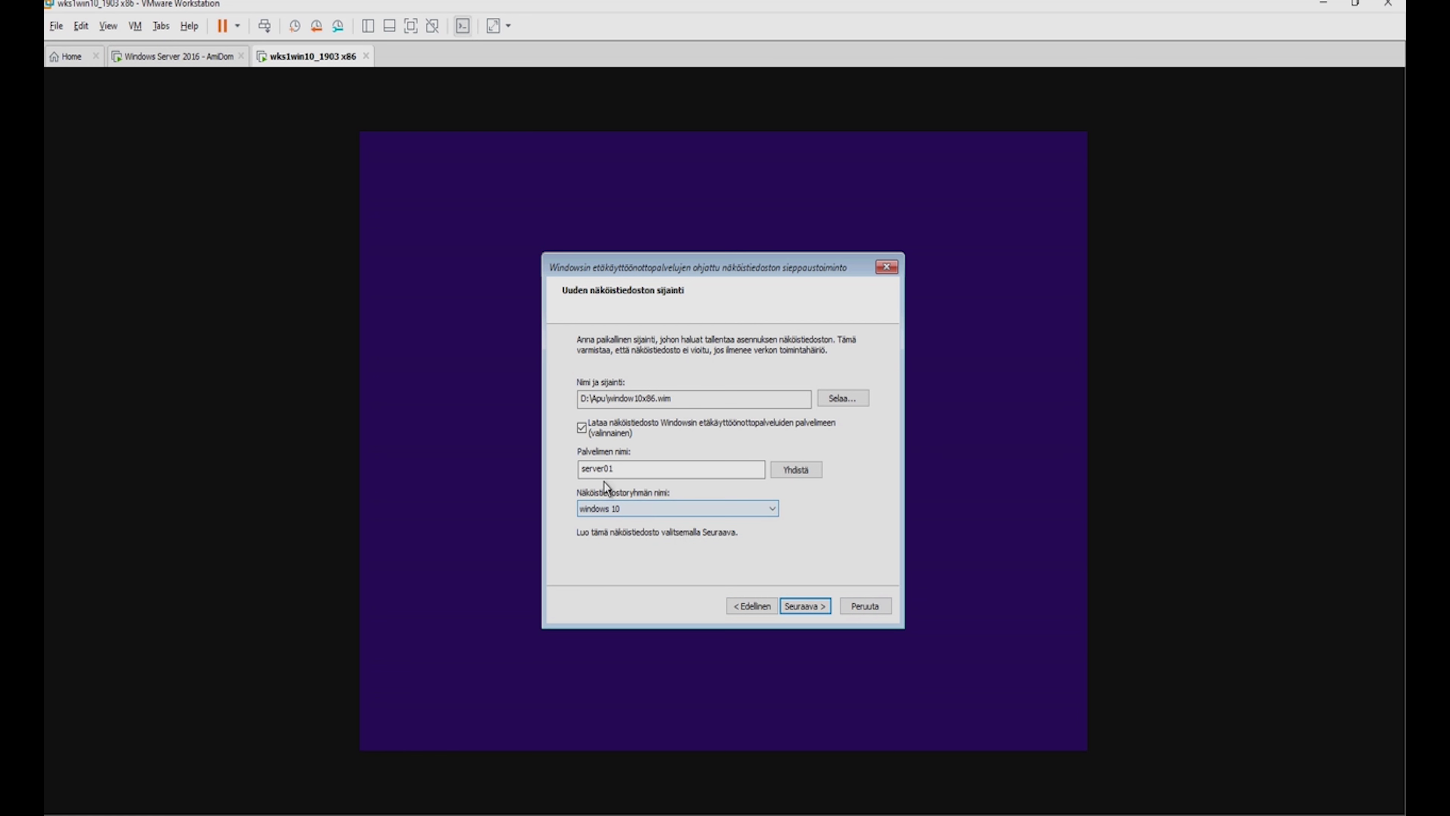
{"action": "left_click", "coordinate": [796, 605]}
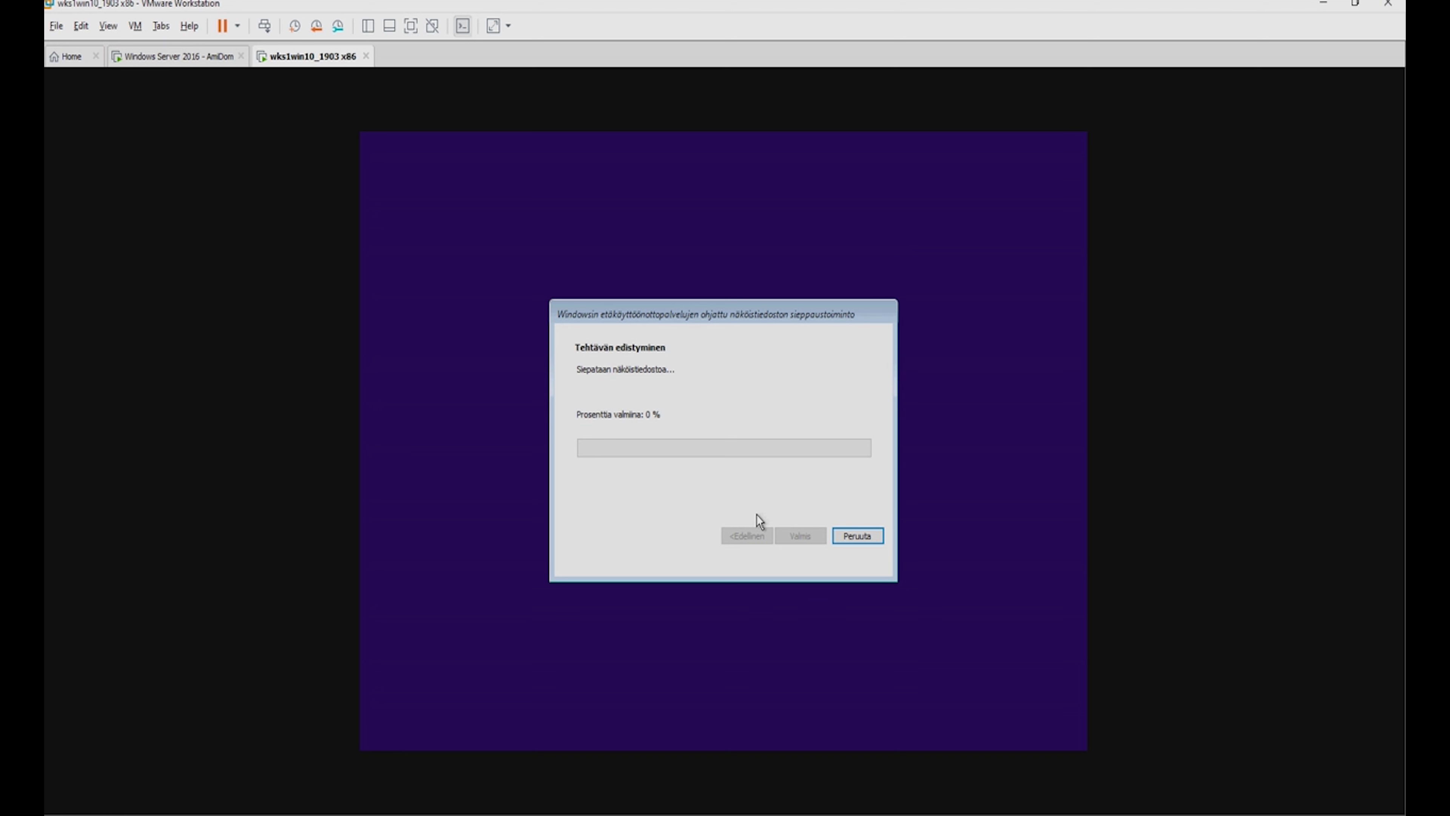
Start a typical new VM, installing the OS later, with Windows 10 as guest version.
{"action": "left_click", "coordinate": [56, 26]}
{"action": "left_click", "coordinate": [97, 44]}
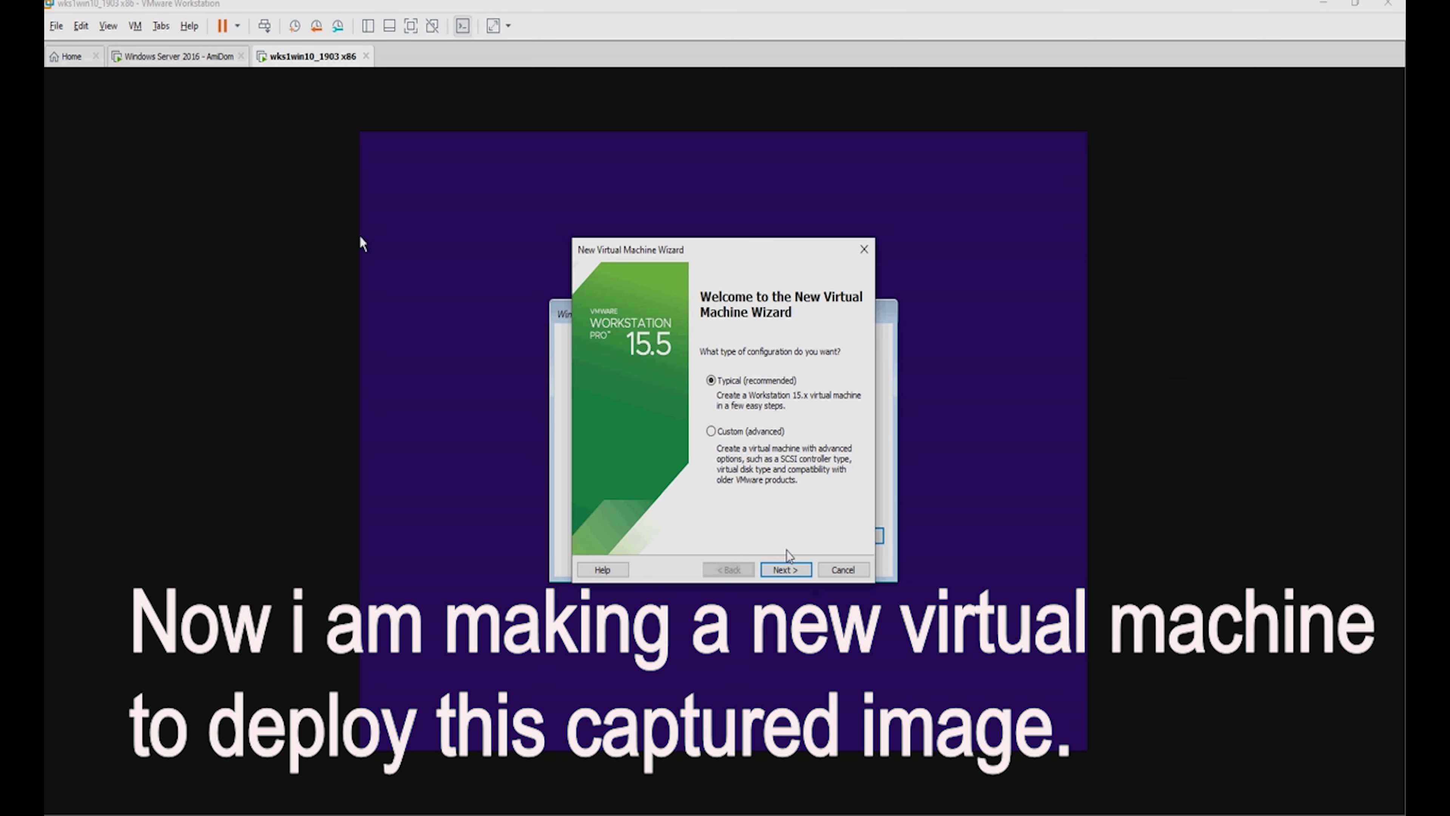
{"action": "left_click", "coordinate": [786, 569]}
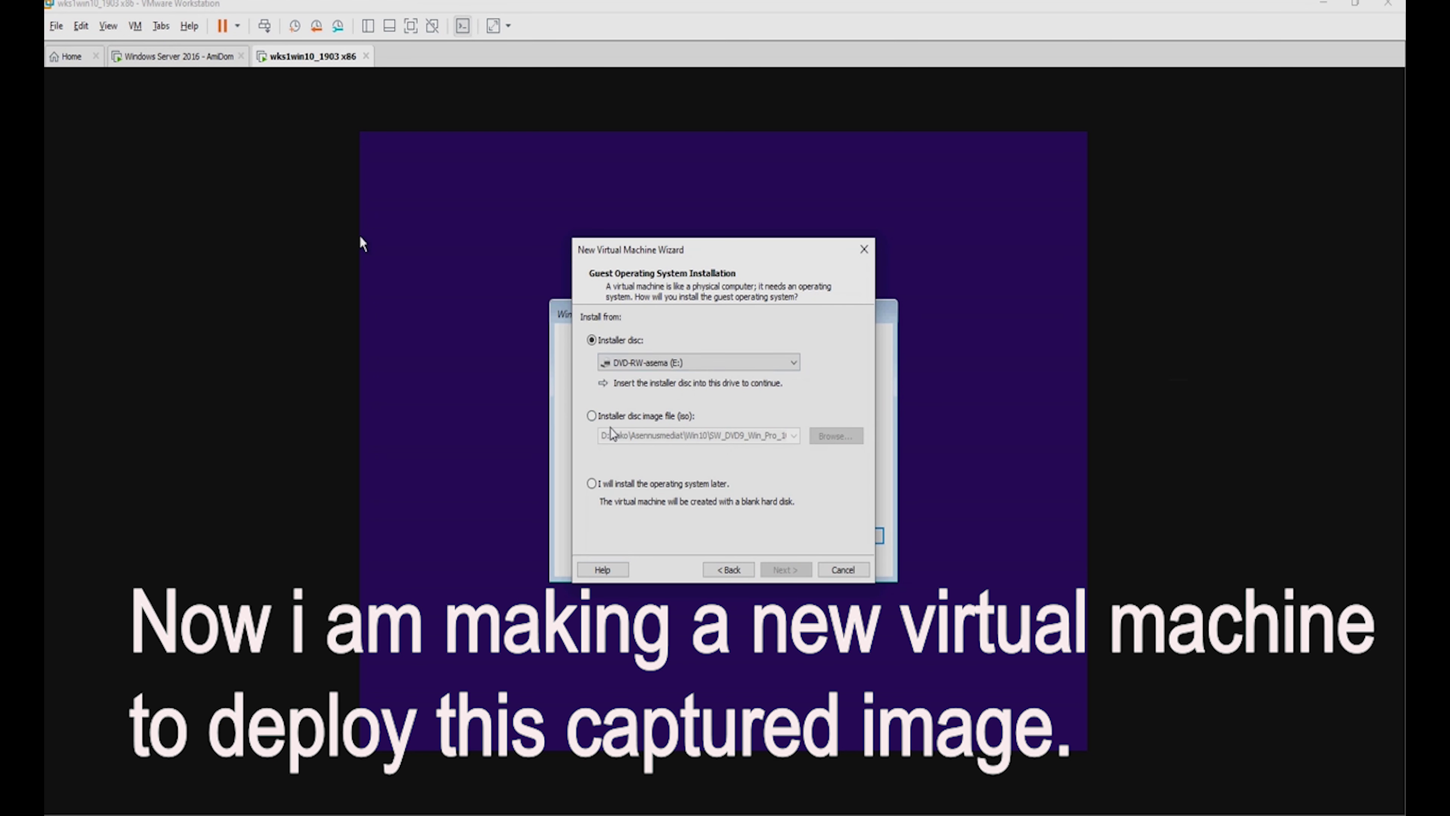
{"action": "left_click", "coordinate": [651, 487]}
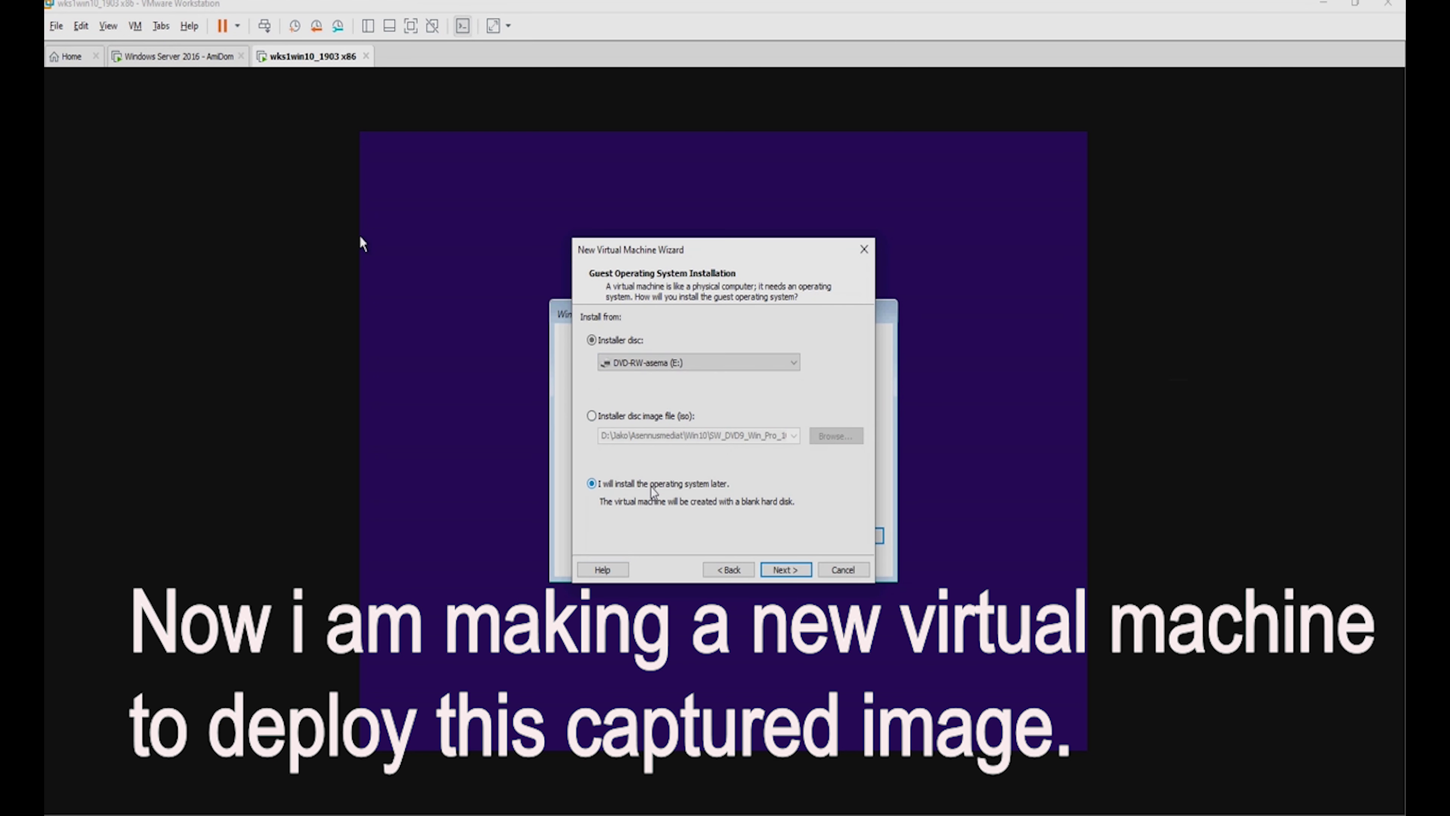
{"action": "left_click", "coordinate": [794, 571]}
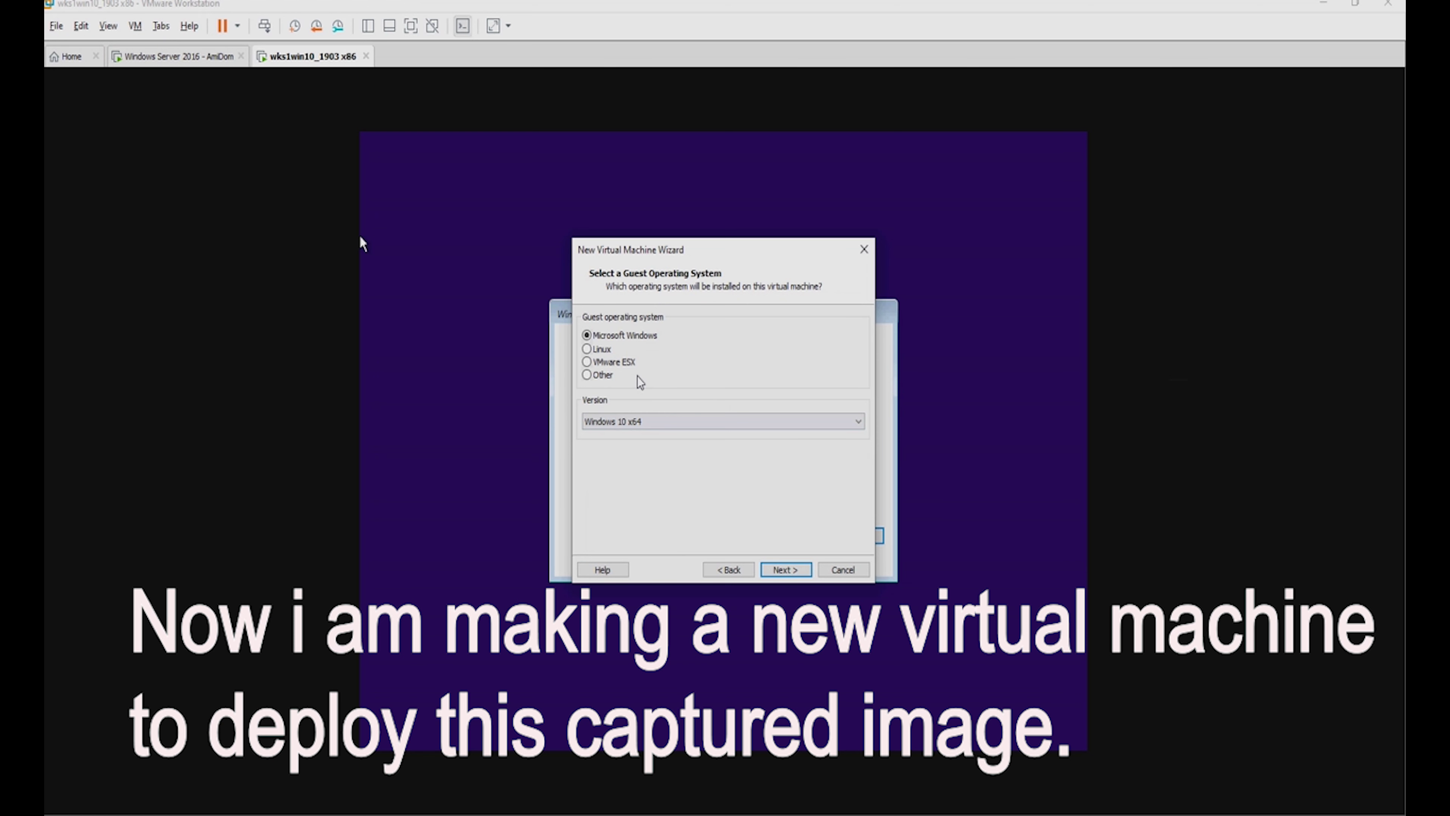
{"action": "left_click", "coordinate": [660, 424]}
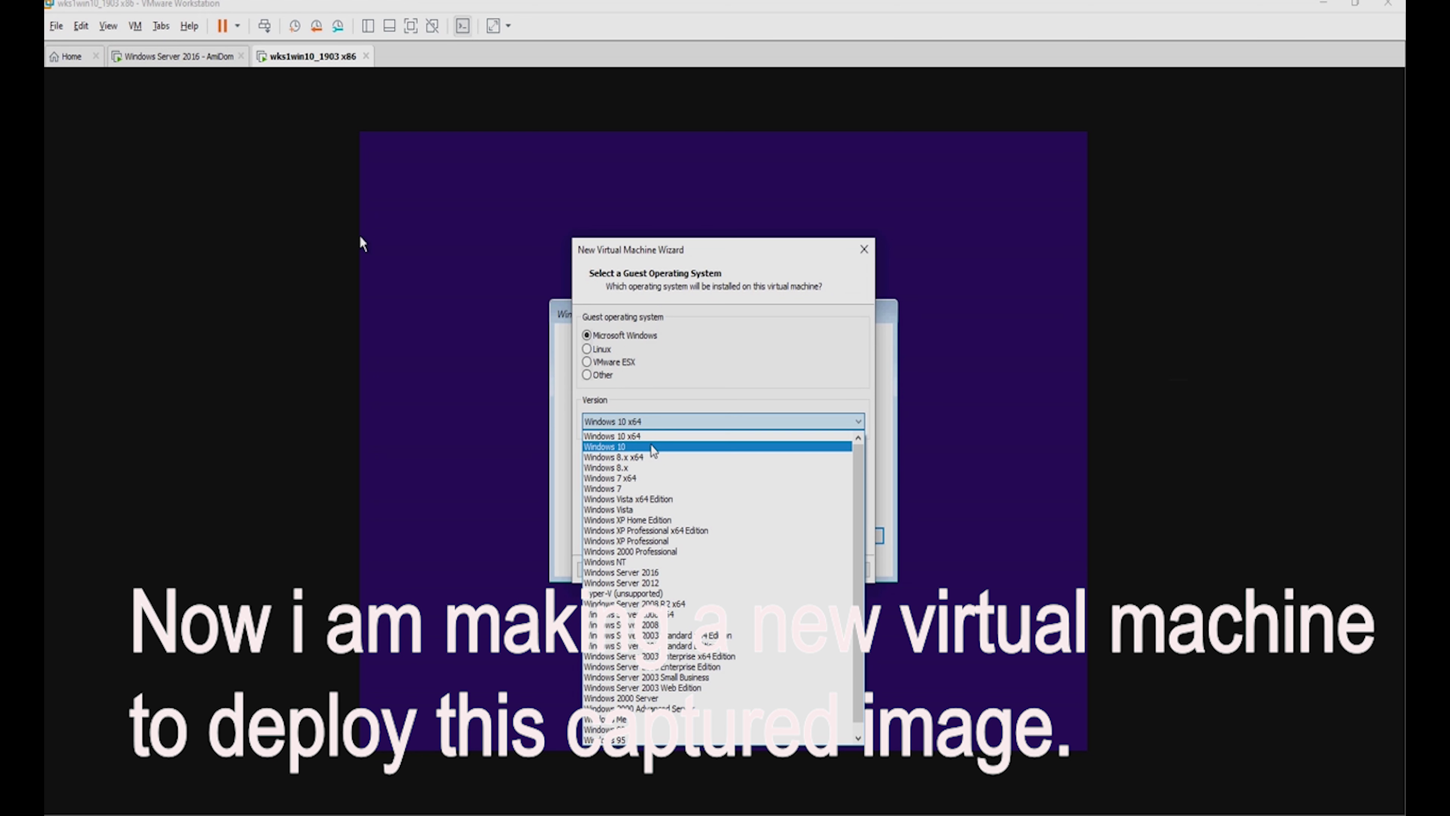
{"action": "left_click", "coordinate": [652, 447]}
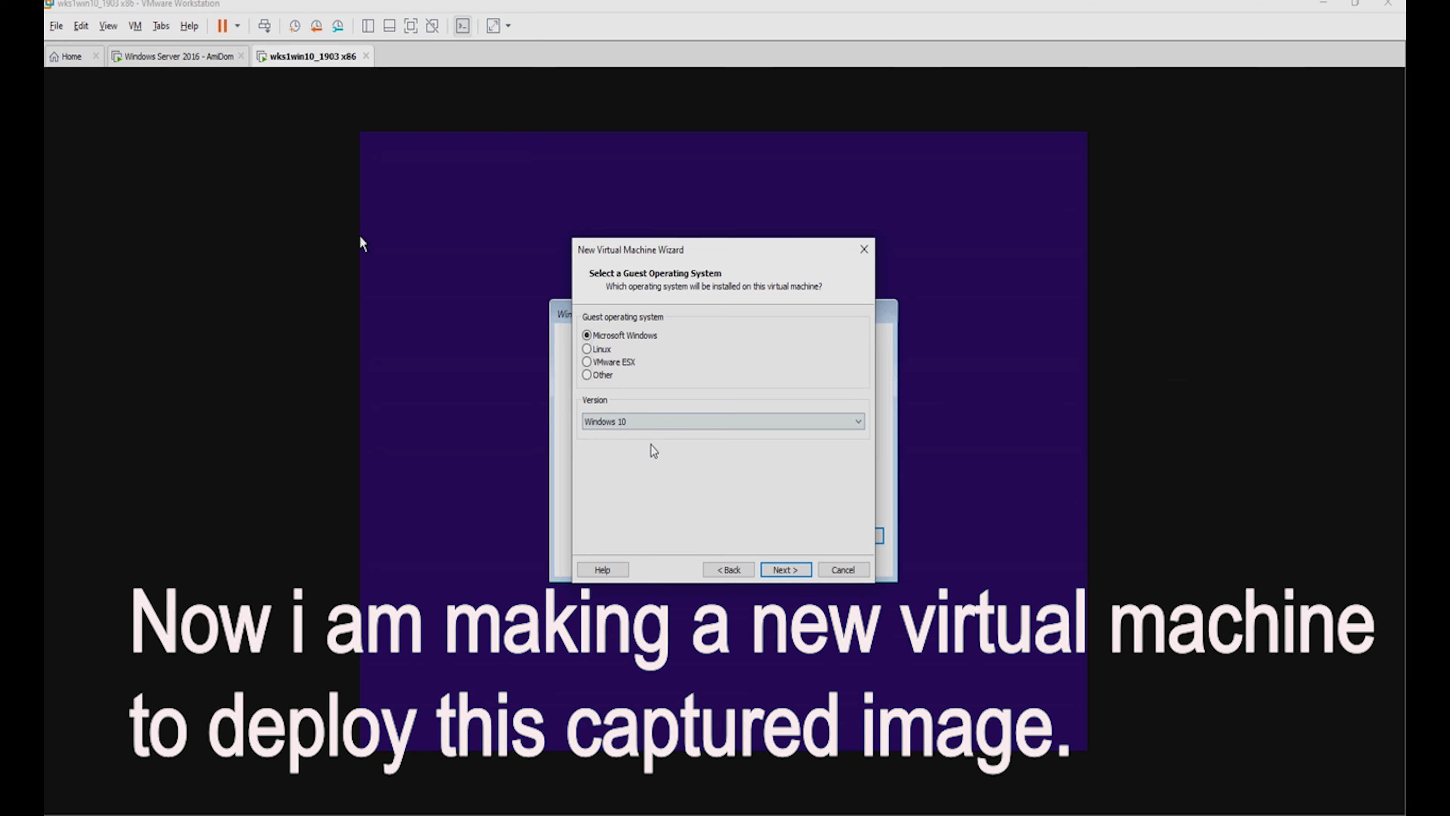
Keep the name Windows 10, store the 60 GB disk as a single file, and finish.
{"action": "left_click", "coordinate": [808, 569]}
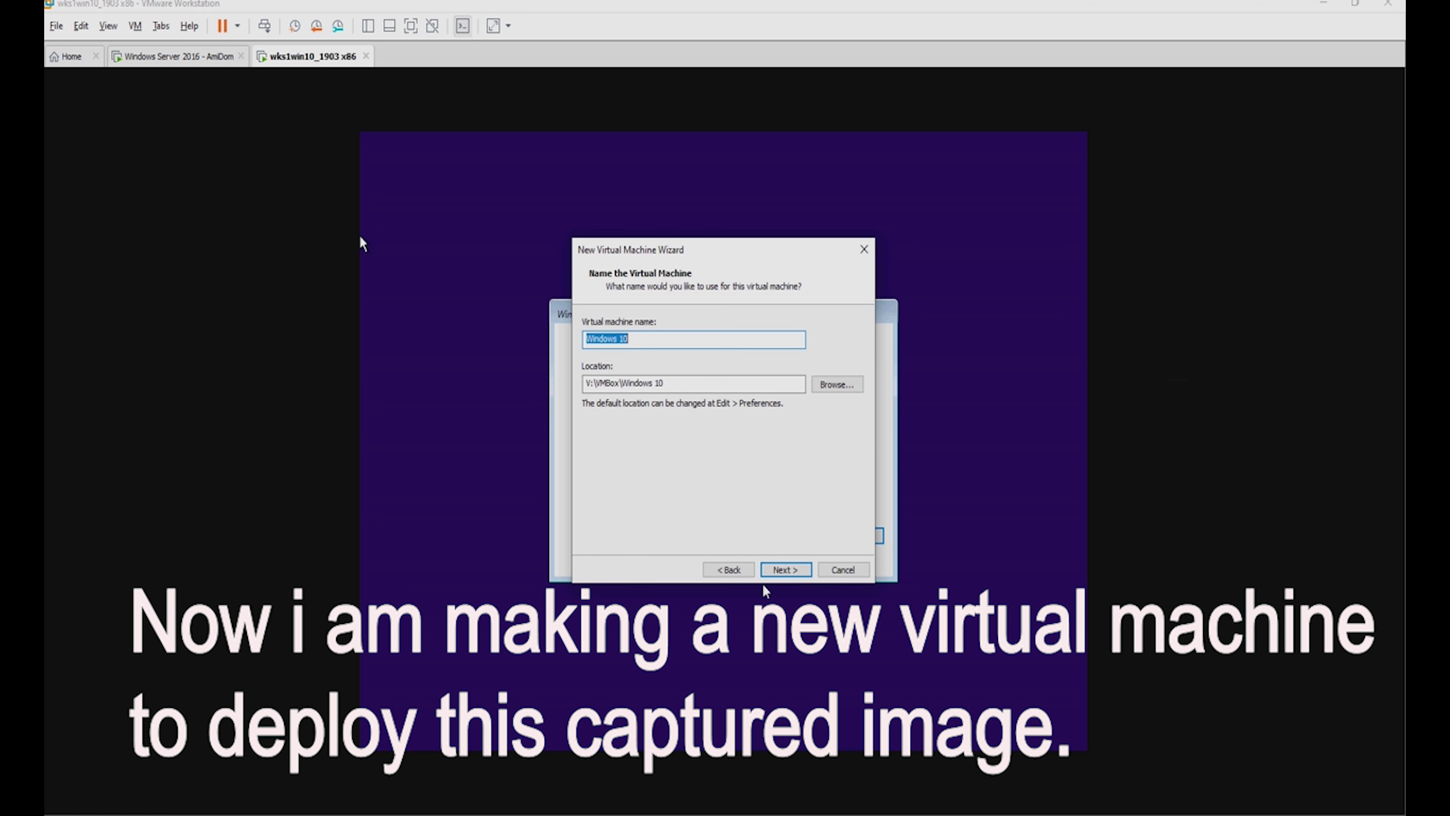
{"action": "left_click", "coordinate": [779, 571]}
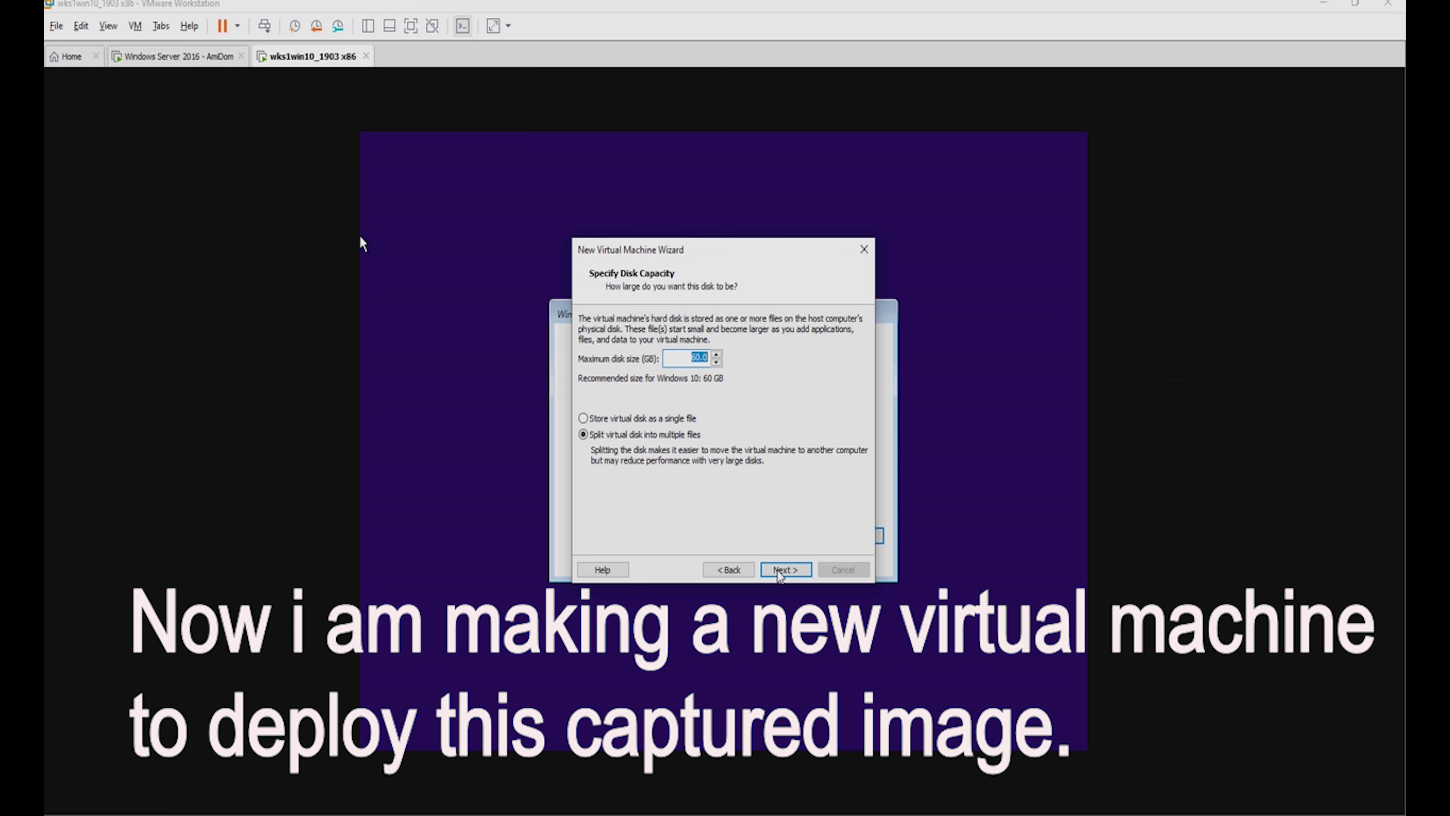
{"action": "left_click", "coordinate": [667, 422]}
{"action": "left_click", "coordinate": [785, 569]}
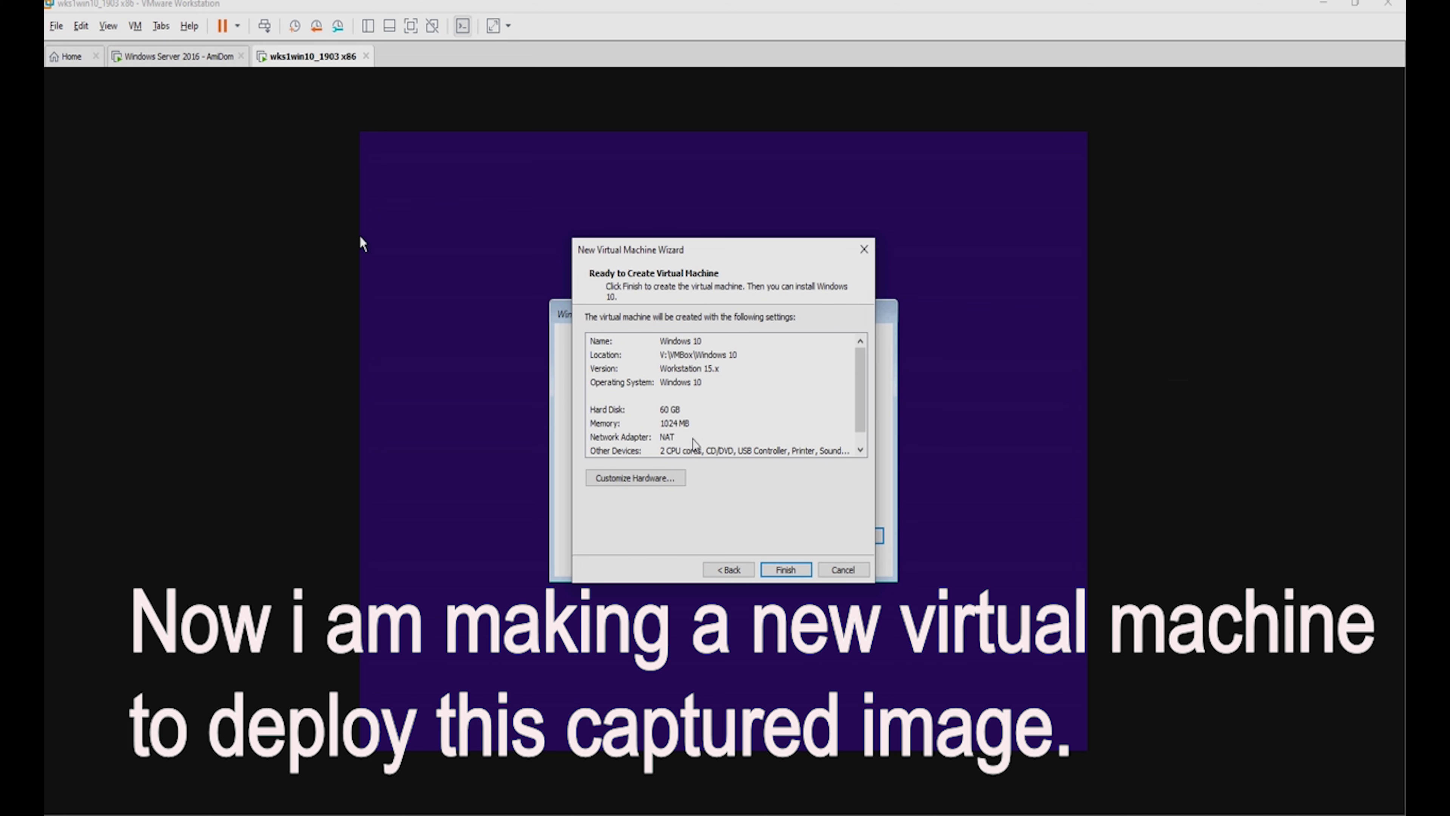
{"action": "scroll", "coordinate": [708, 440], "scroll_direction": "down", "scroll_amount": 1}
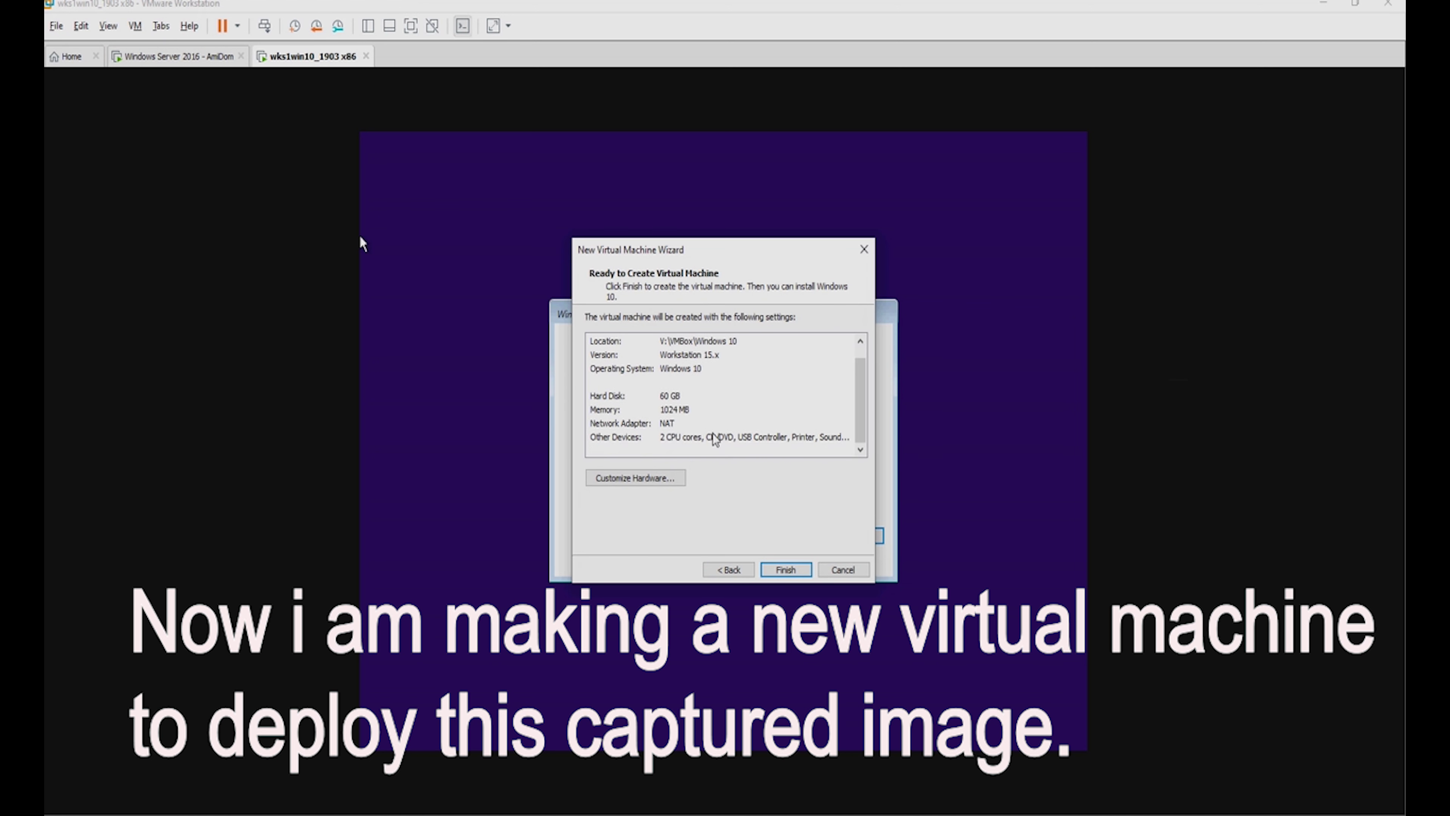
{"action": "left_click", "coordinate": [786, 570]}
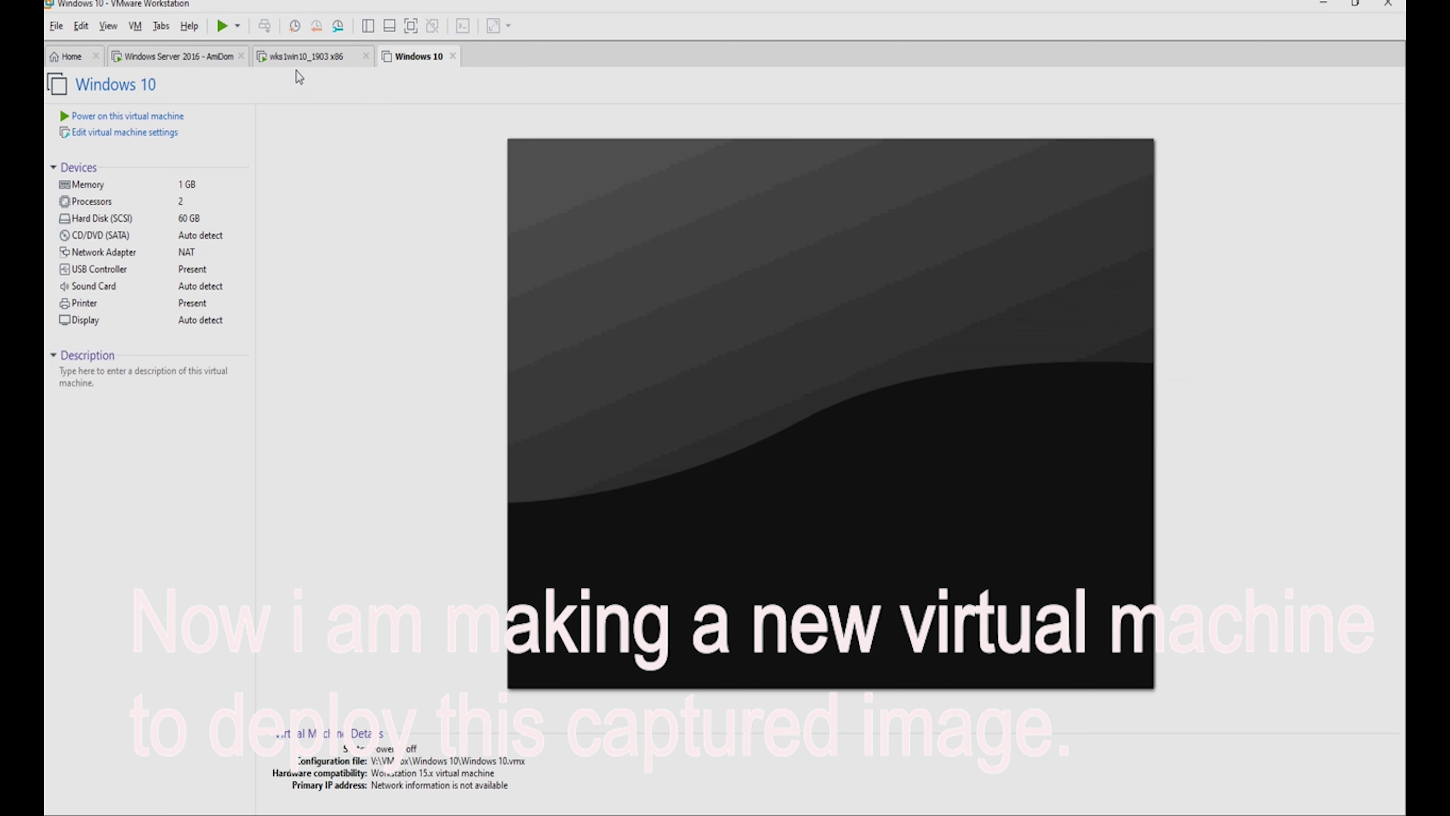
Wait for the wks1win10_1903 x86 capture to reach 100%, then close the wizard with Valmis.
{"action": "left_click", "coordinate": [297, 60]}
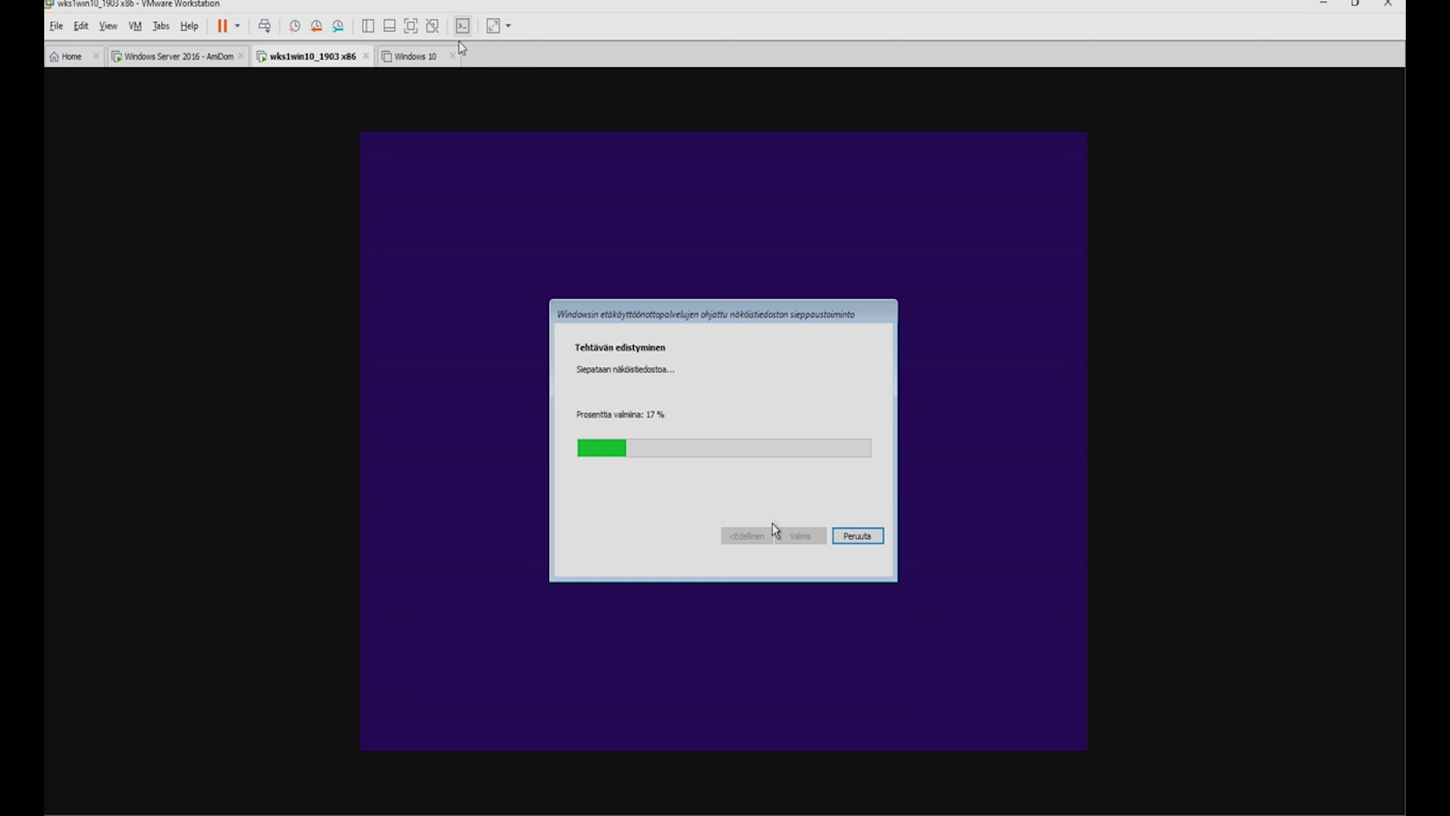
{"action": "left_click", "coordinate": [417, 57]}
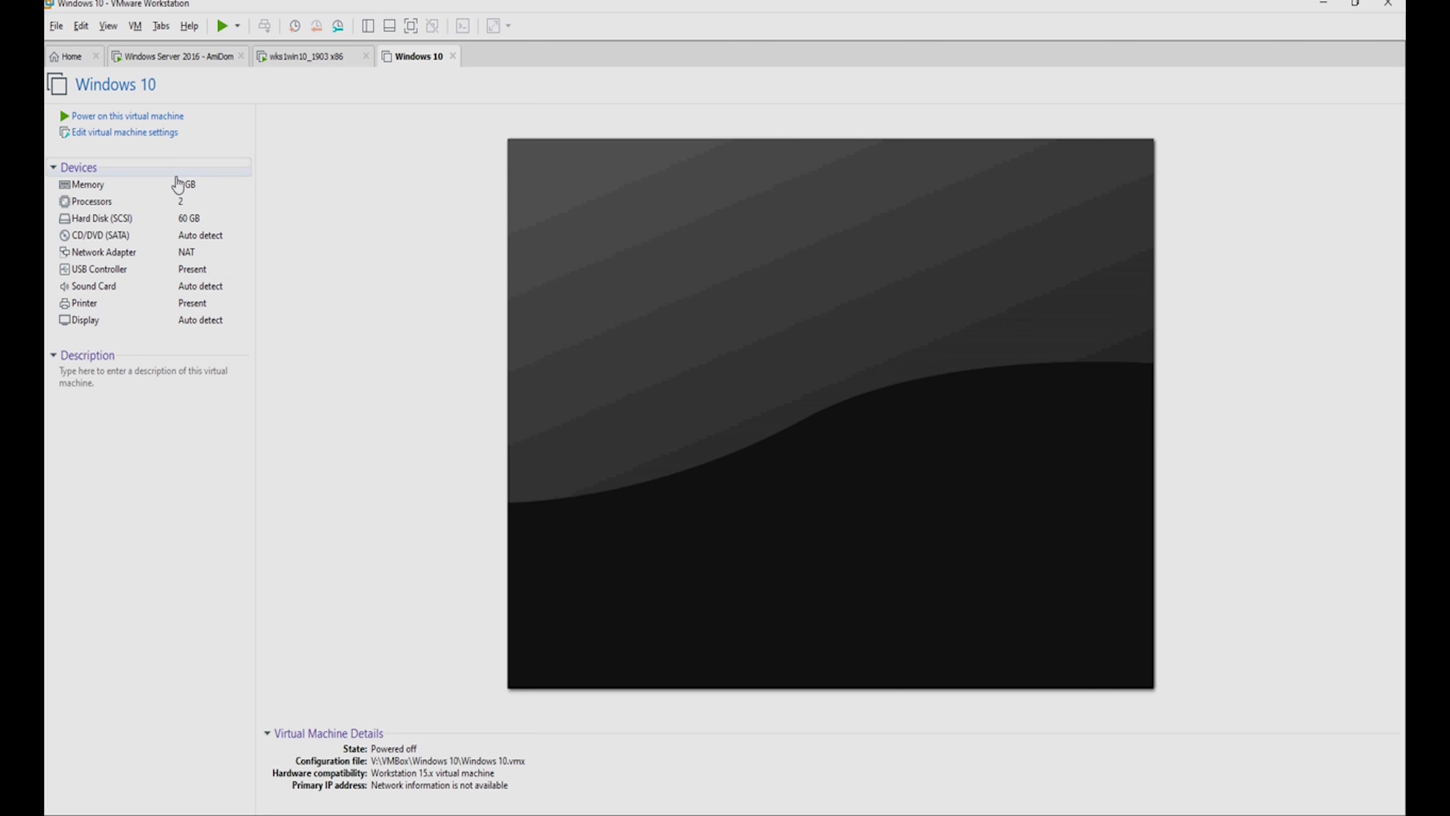
{"action": "left_click", "coordinate": [288, 57]}
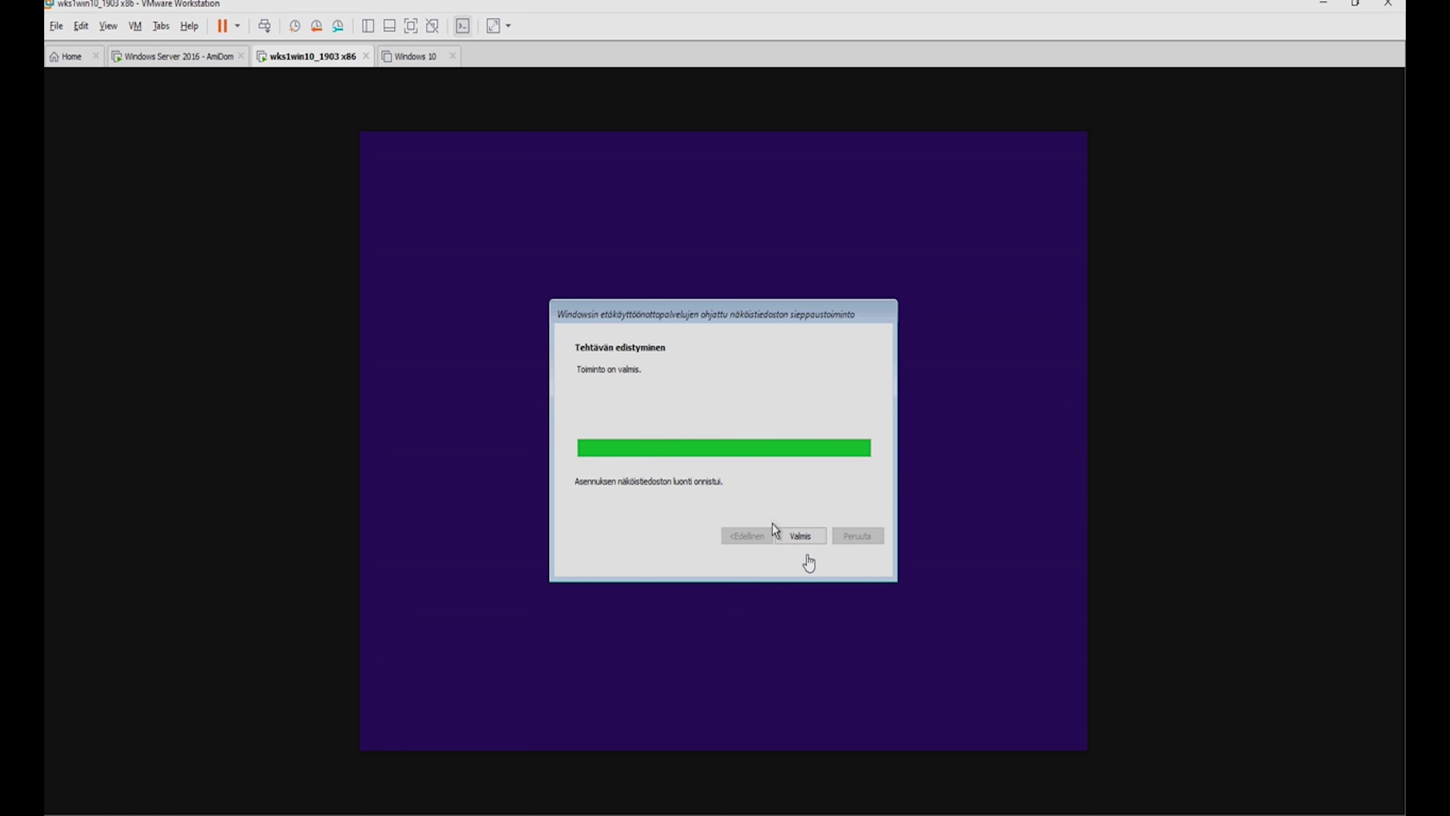
{"action": "left_click", "coordinate": [800, 536]}
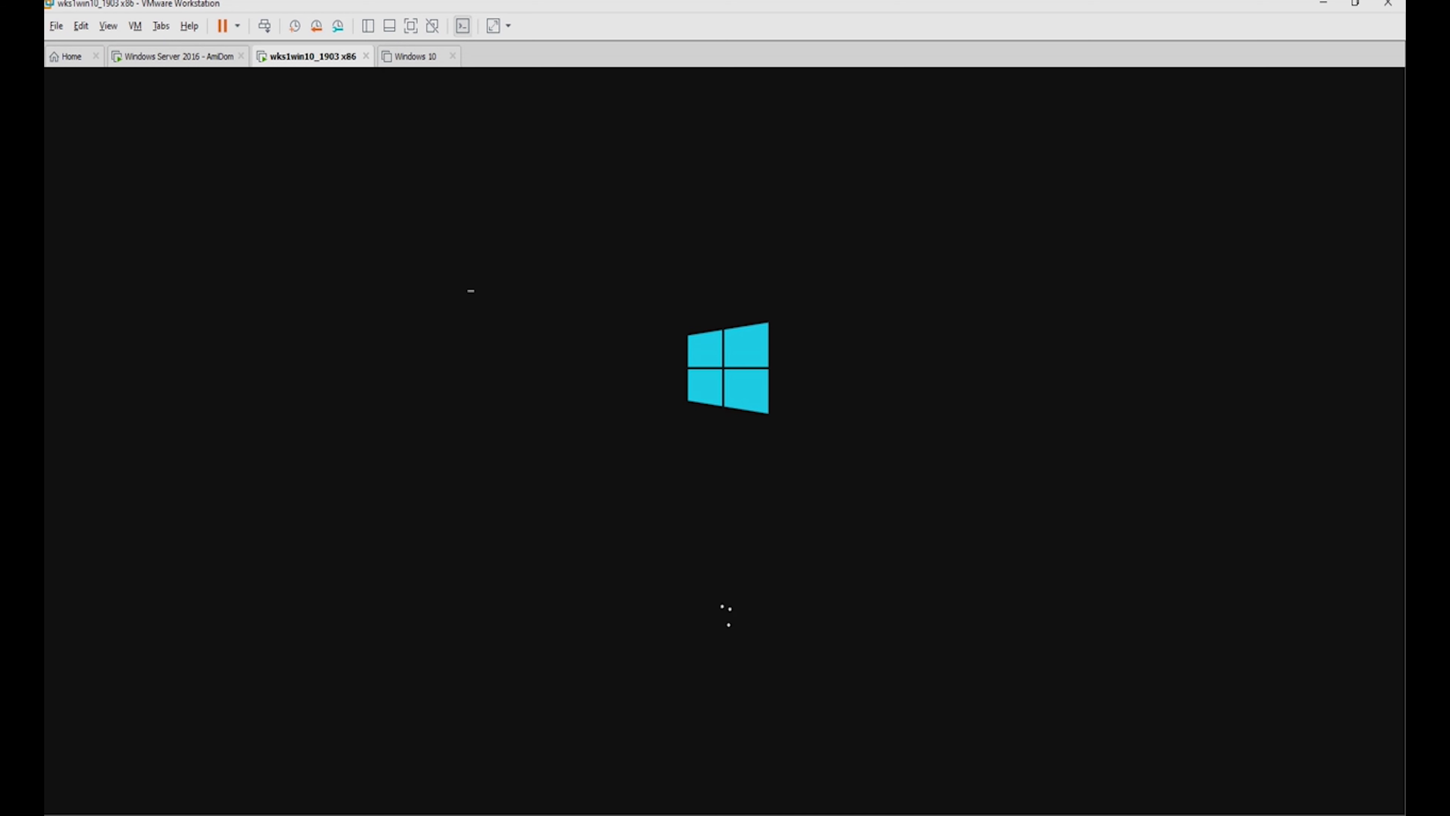
Power off the wks1win10_1903 x86 source VM.
{"action": "left_click", "coordinate": [237, 25]}
{"action": "left_click", "coordinate": [256, 143]}
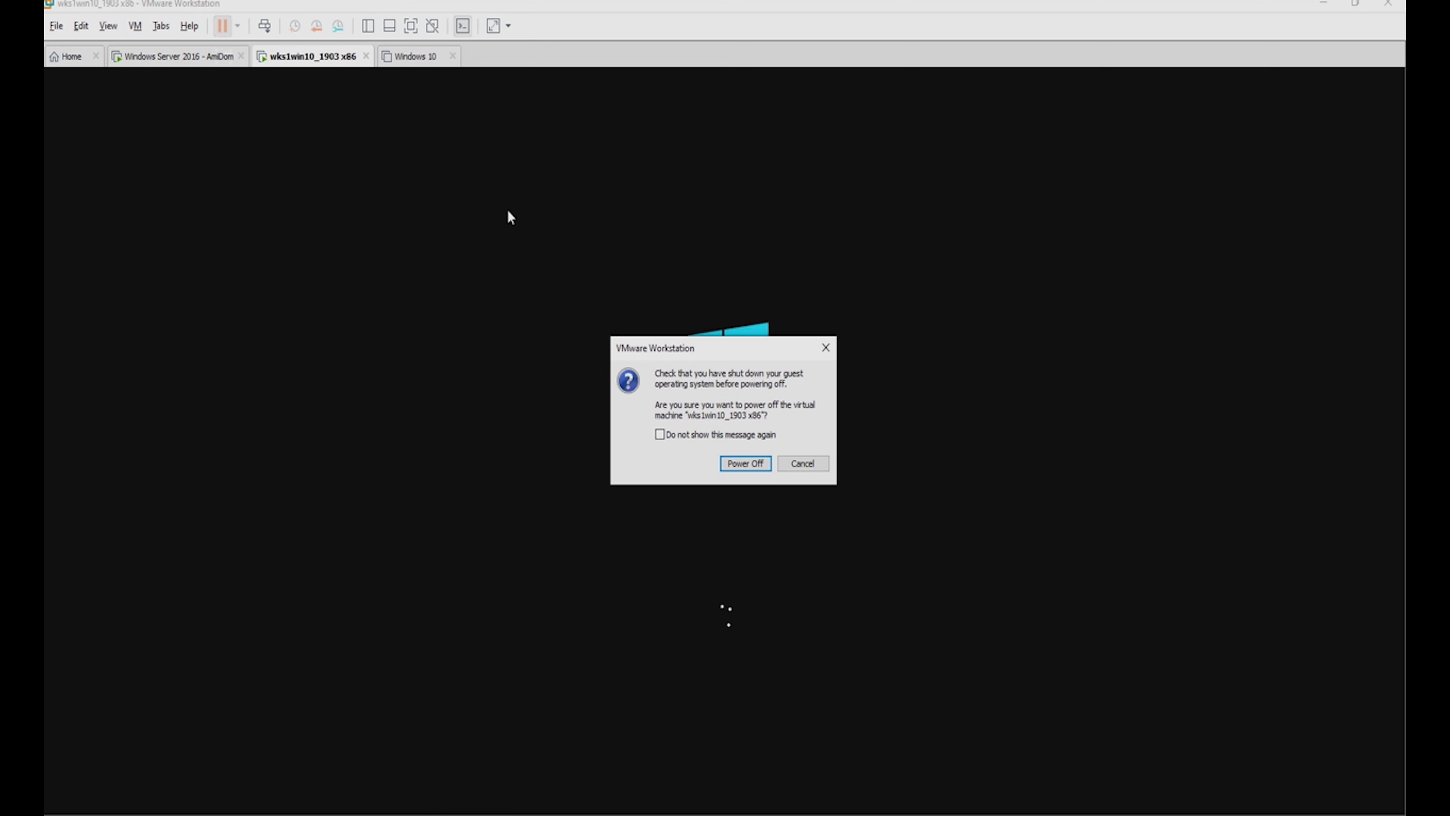
{"action": "left_click", "coordinate": [742, 461]}
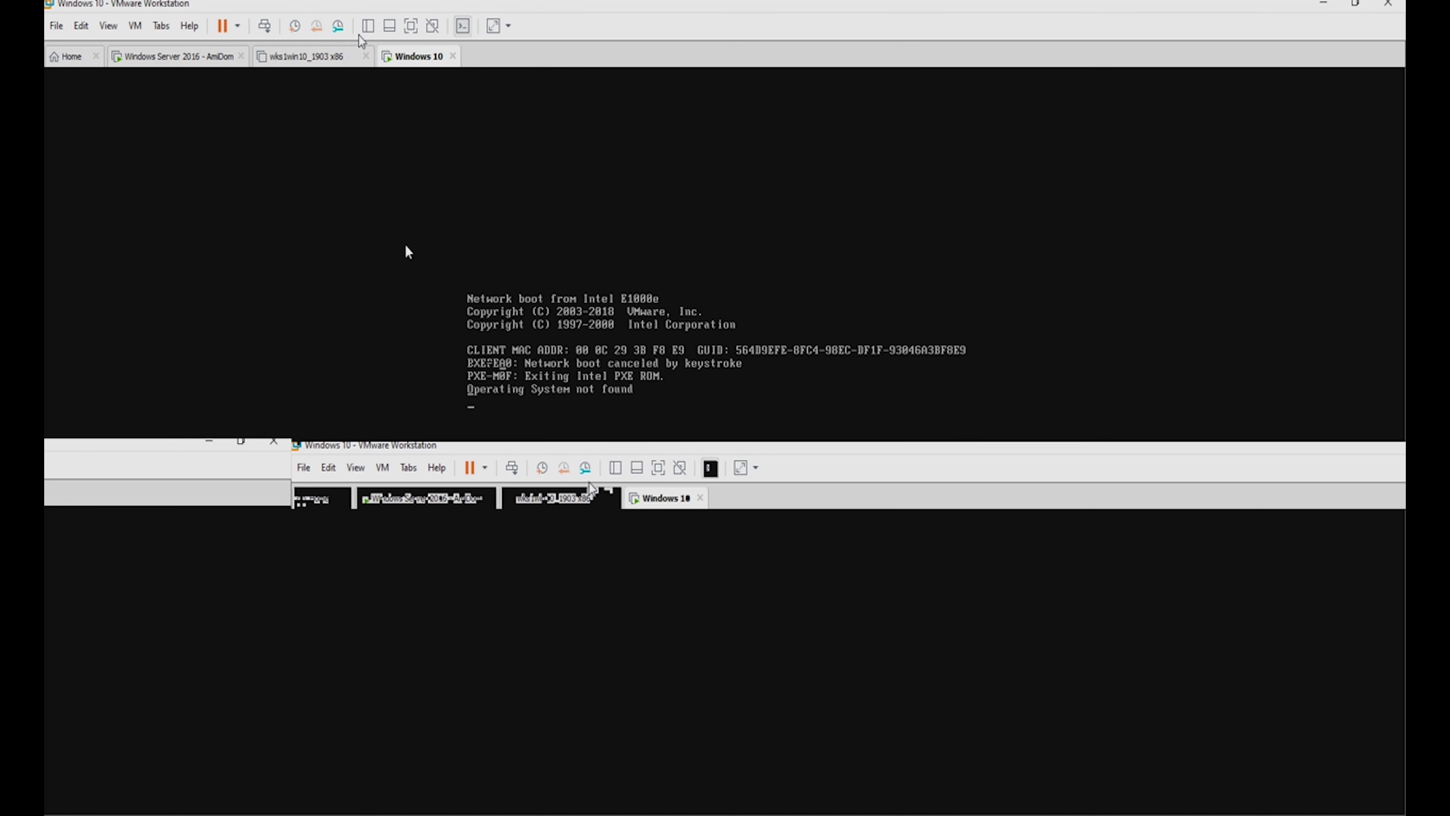
Network-boot the new Windows 10 VM via F12 into Microsoft Windows 10 Setup (x86).
{"action": "key", "text": "Escape"}
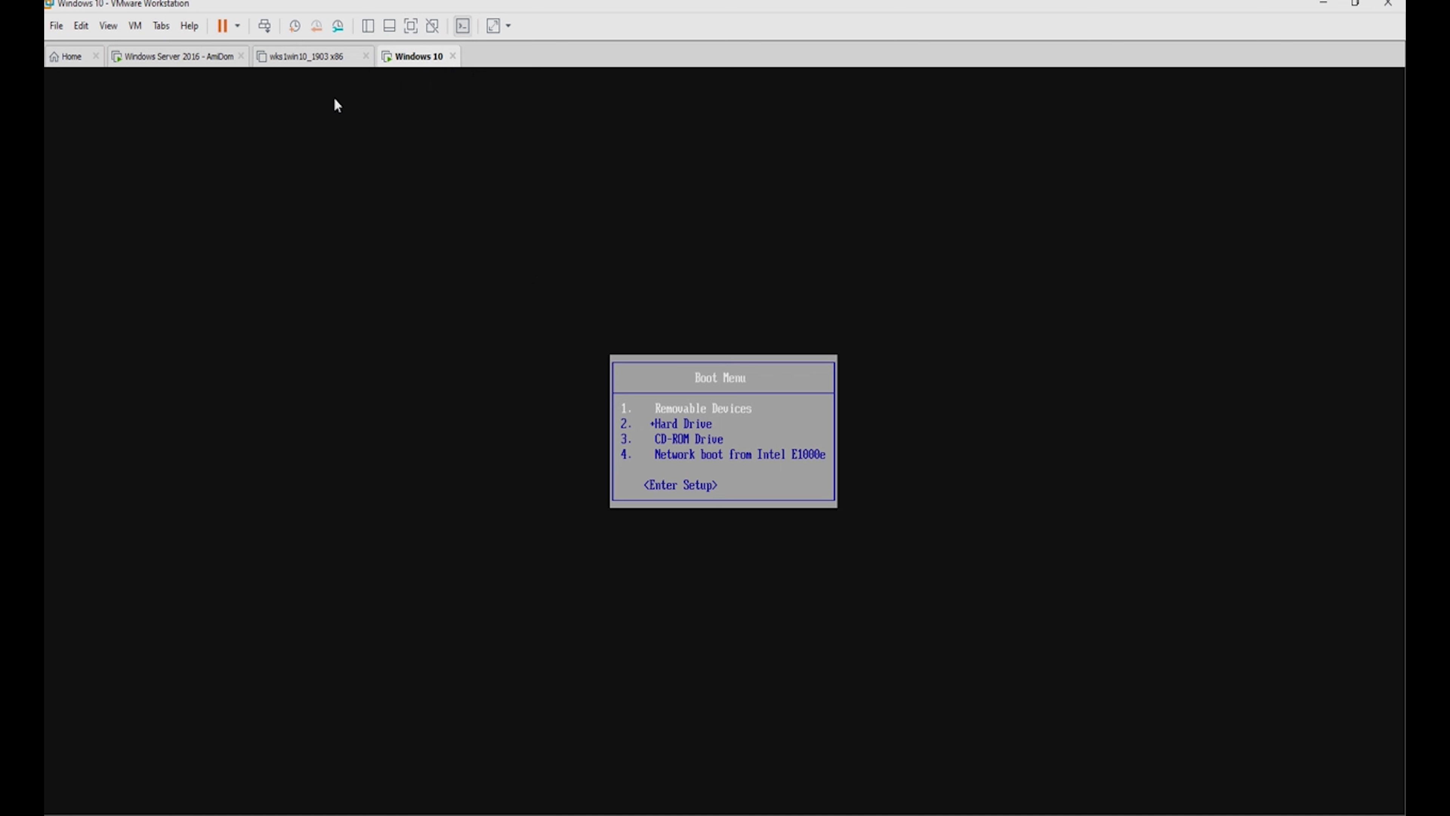
{"action": "left_click", "coordinate": [303, 61]}
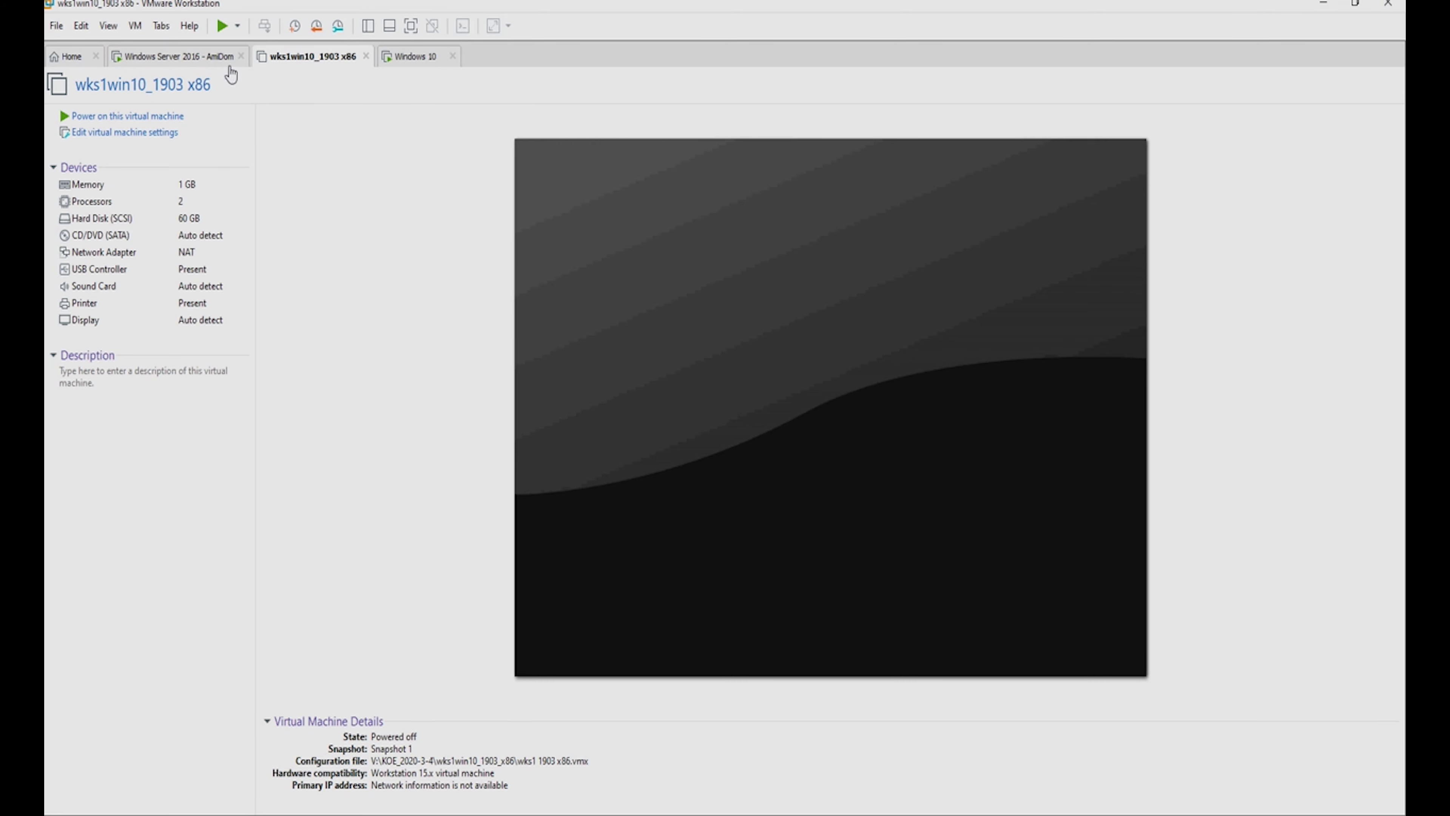
{"action": "left_click", "coordinate": [188, 57]}
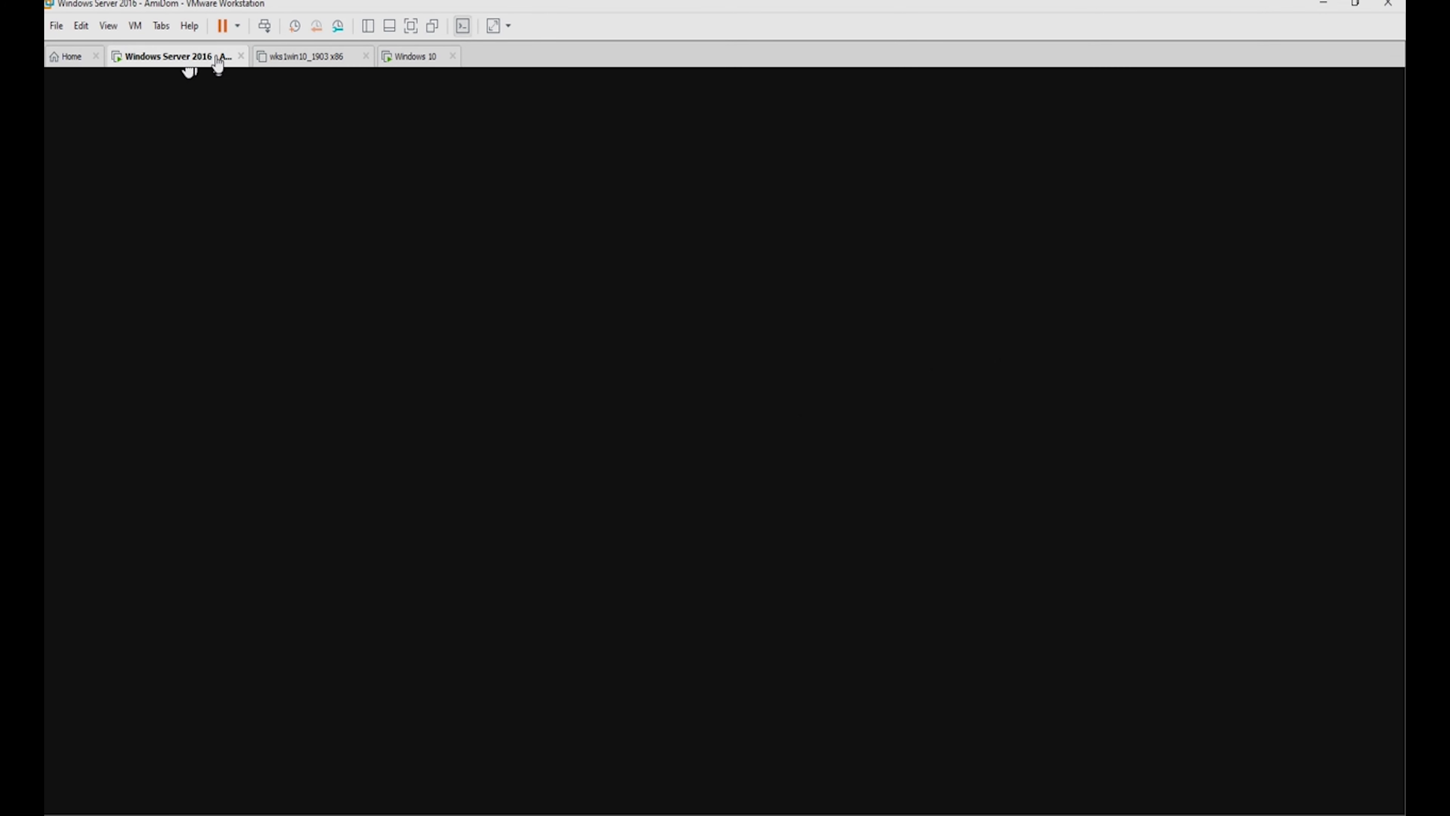
{"action": "left_click", "coordinate": [421, 58]}
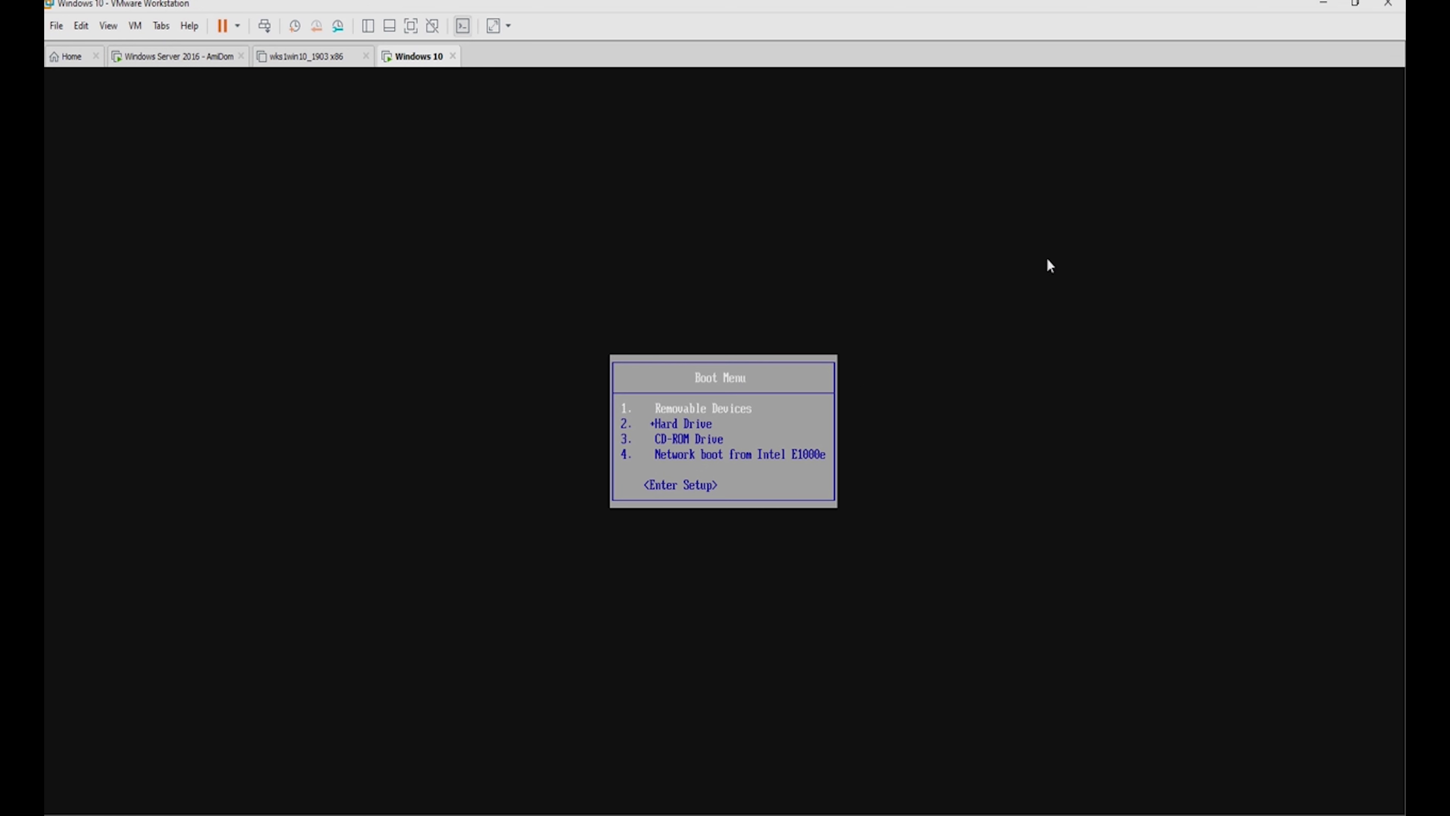
{"action": "left_click", "coordinate": [704, 466]}
{"action": "key", "text": "Down"}
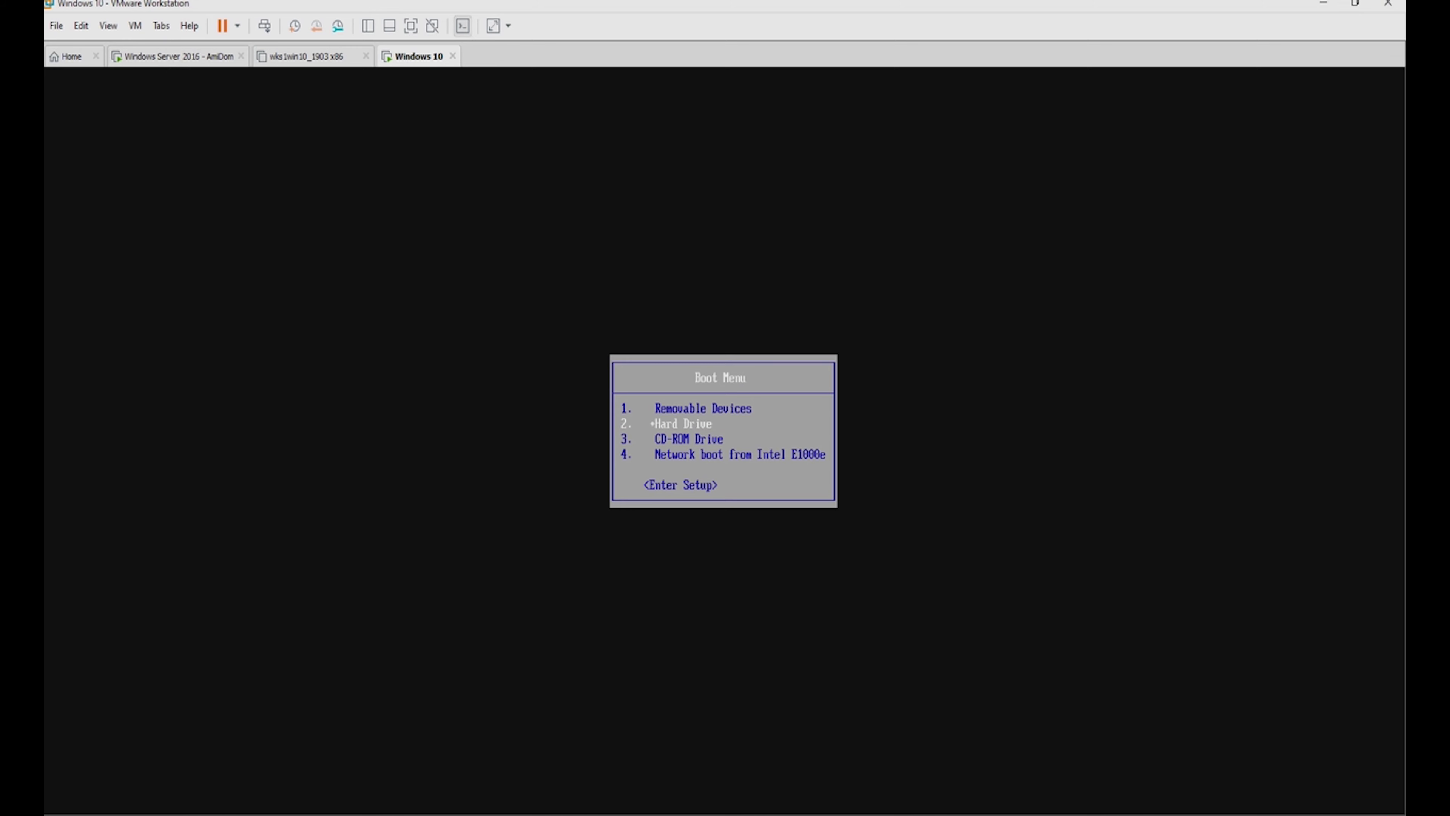
{"action": "key", "text": "Down"}
{"action": "key", "text": "Down"}
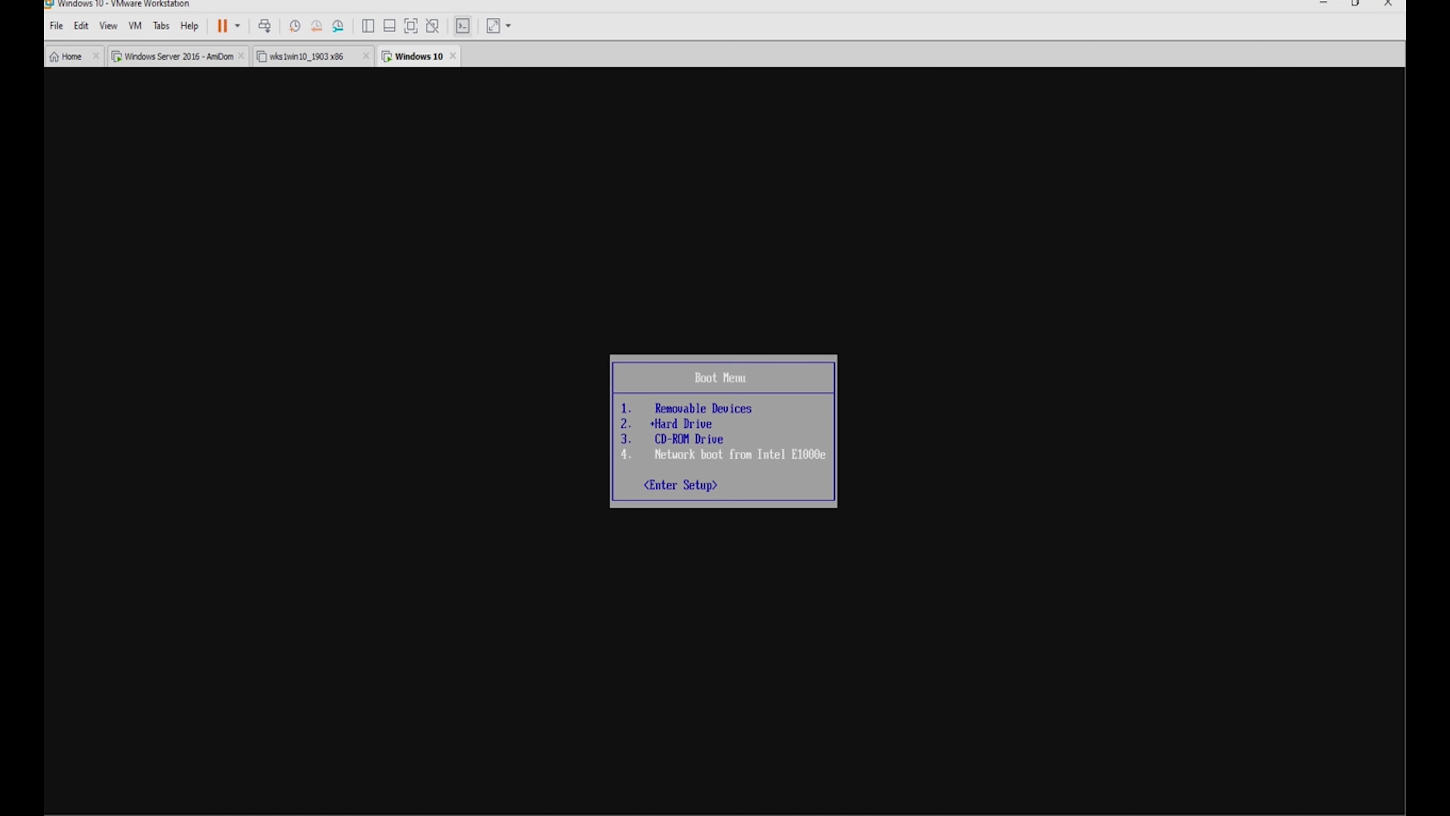
{"action": "key", "text": "Return"}
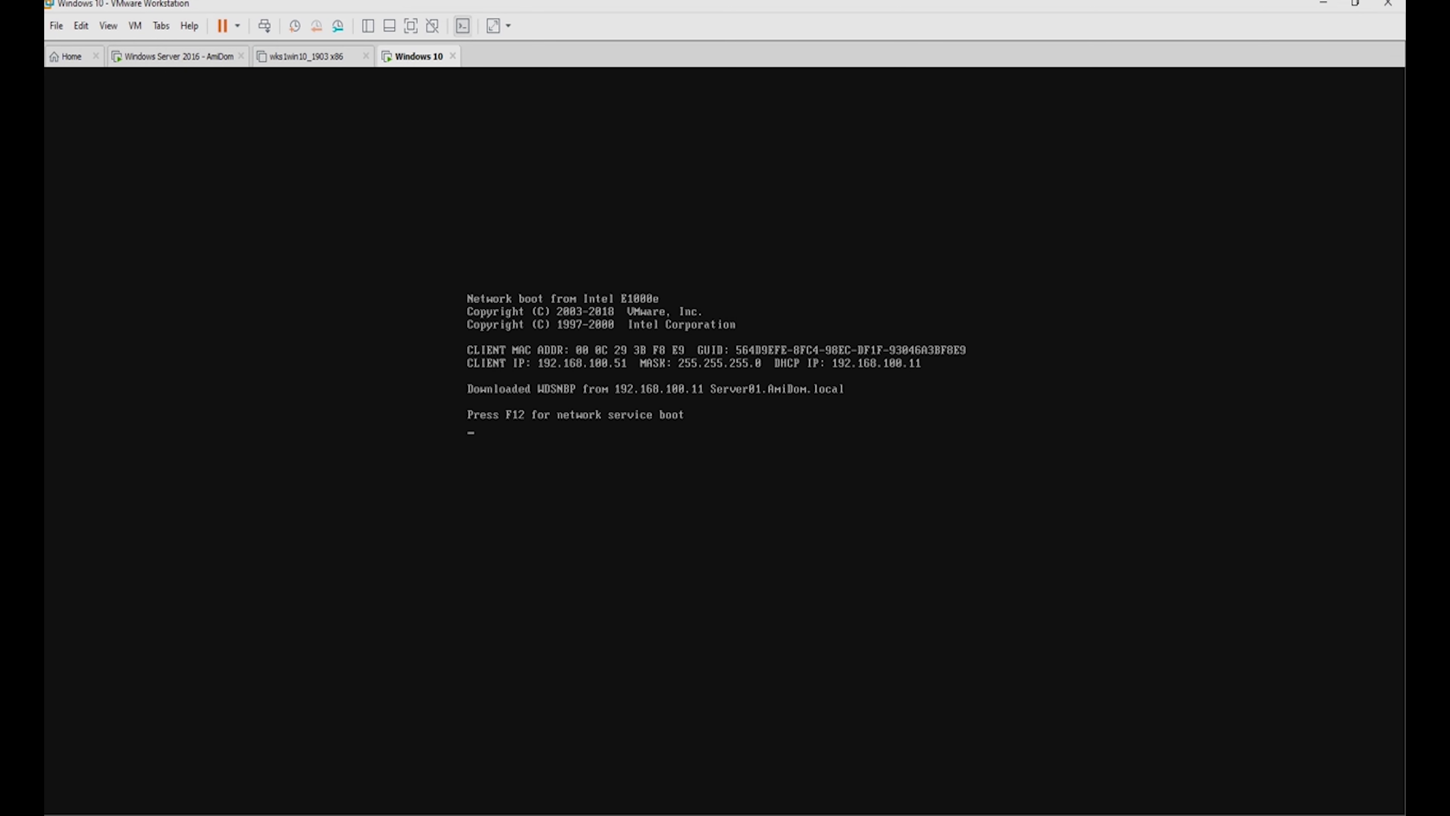
{"action": "key", "text": "F12"}
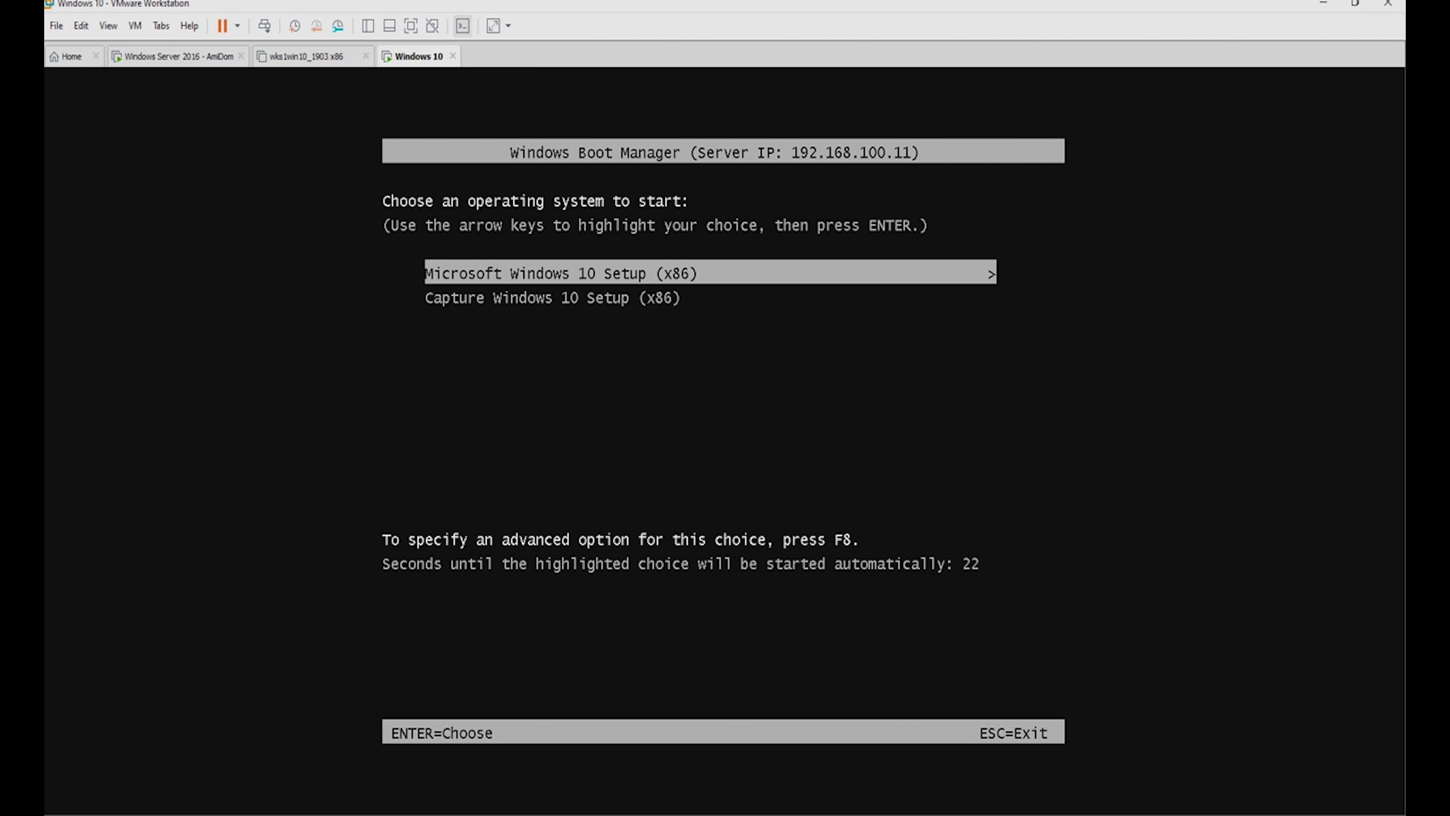
{"action": "key", "text": "Return"}
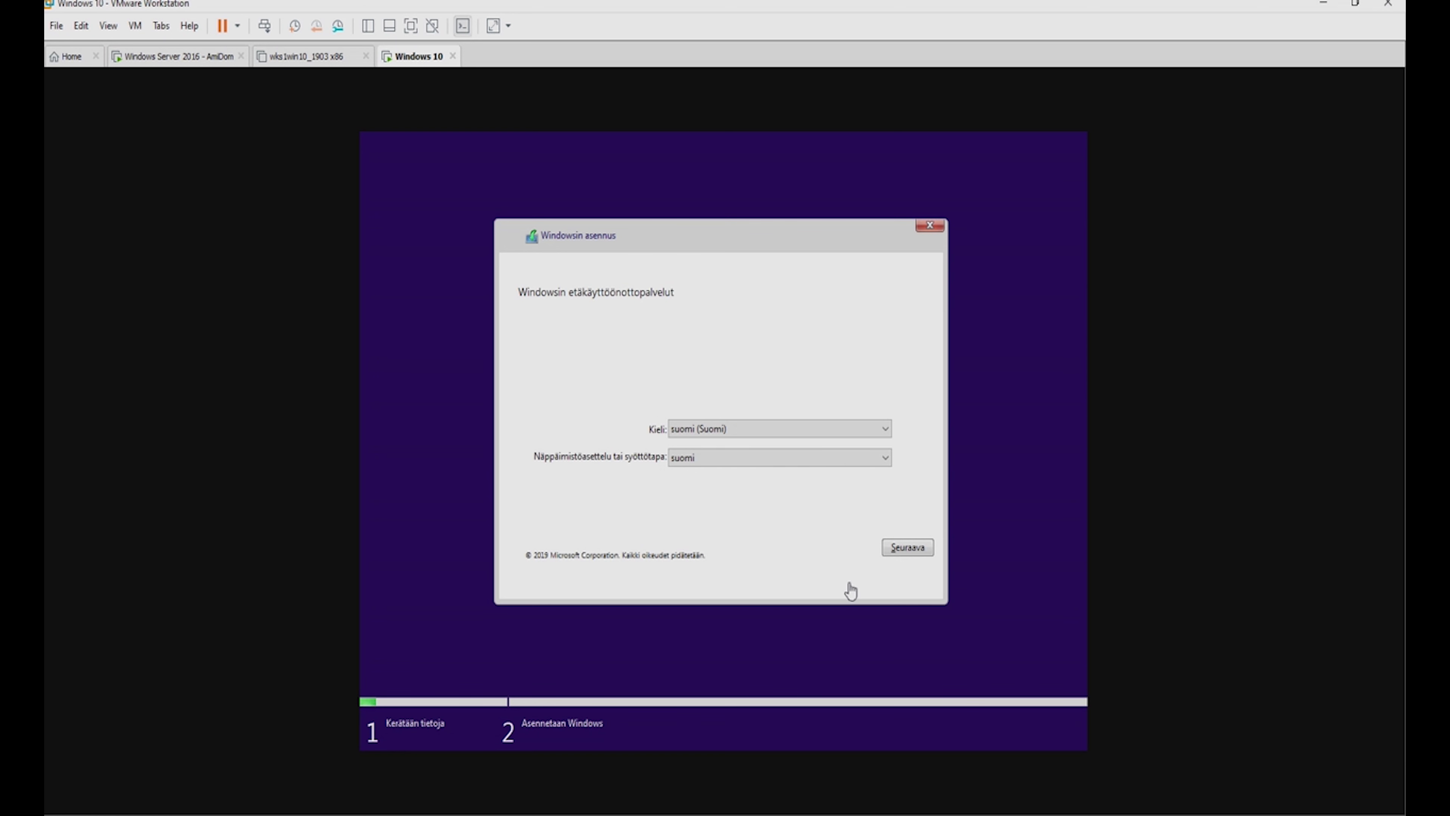
Accept the Finnish settings and sign in to WDS as amidom\Administrator with the domain password.
{"action": "left_click", "coordinate": [910, 553]}
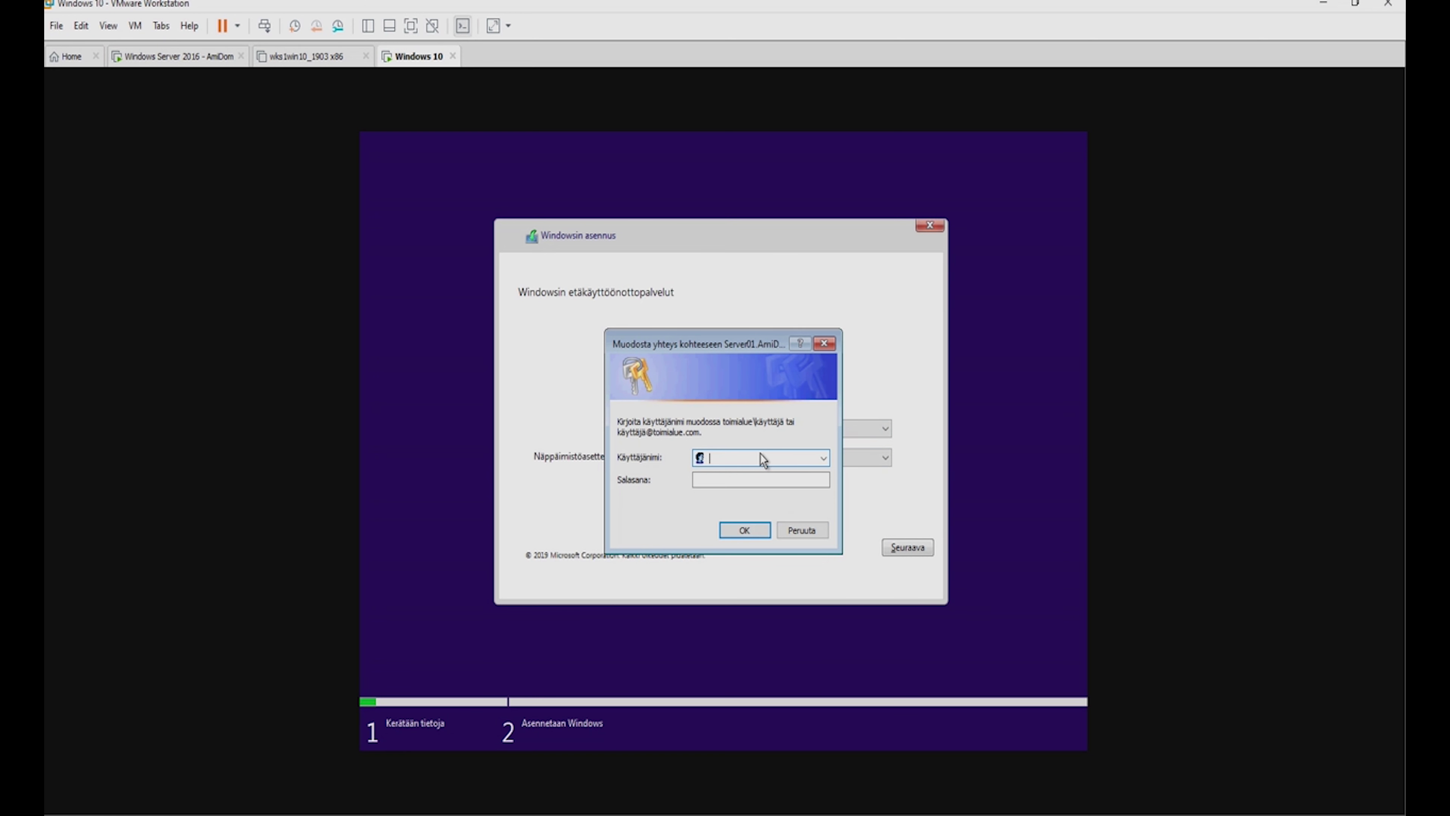
{"action": "type", "text": "Administrator"}
{"action": "key", "text": "Tab"}
{"action": "type", "text": "•••••••"}
{"action": "left_click", "coordinate": [713, 457]}
{"action": "left_click", "coordinate": [720, 459]}
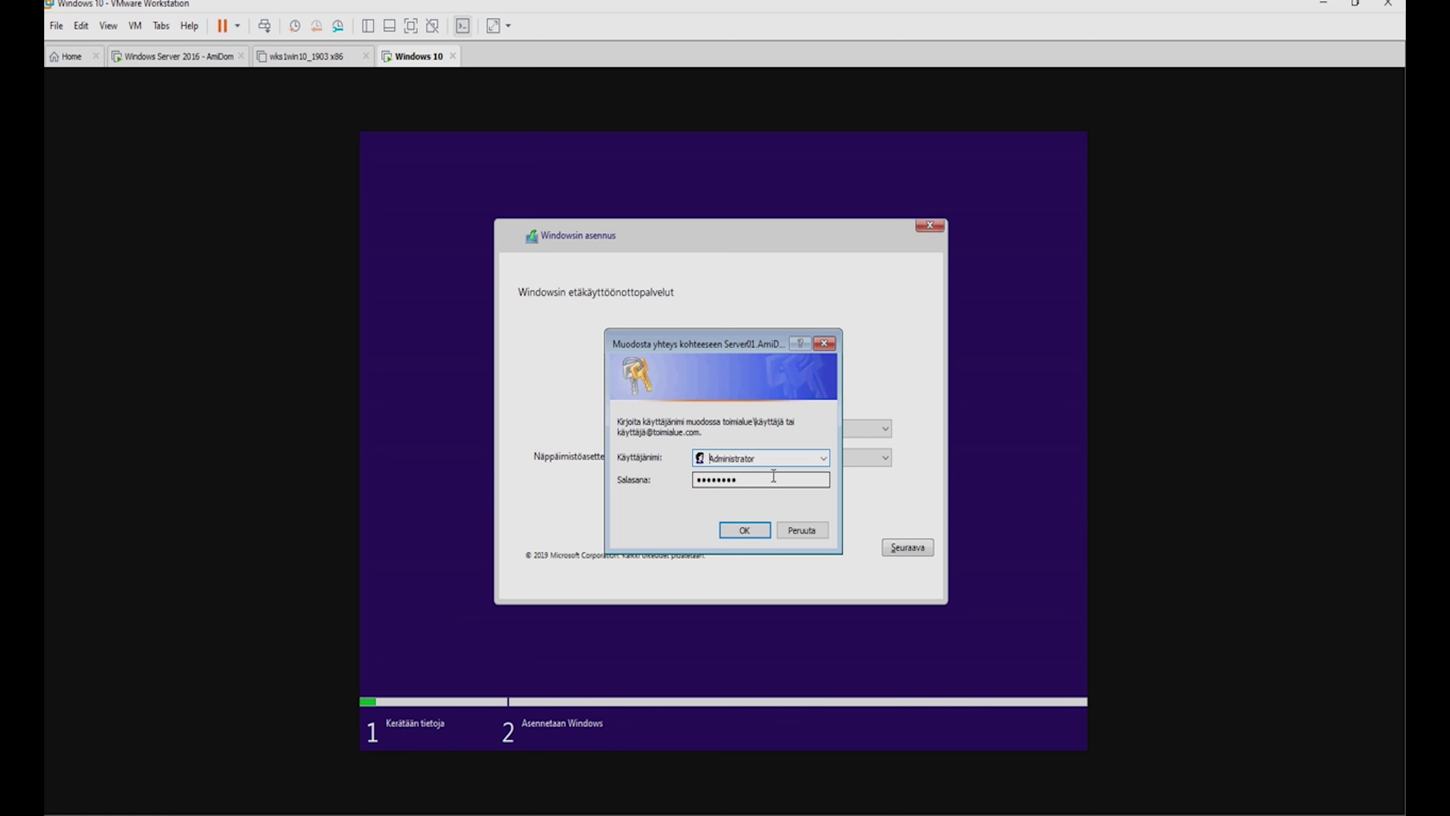
{"action": "type", "text": "amidom\\"}
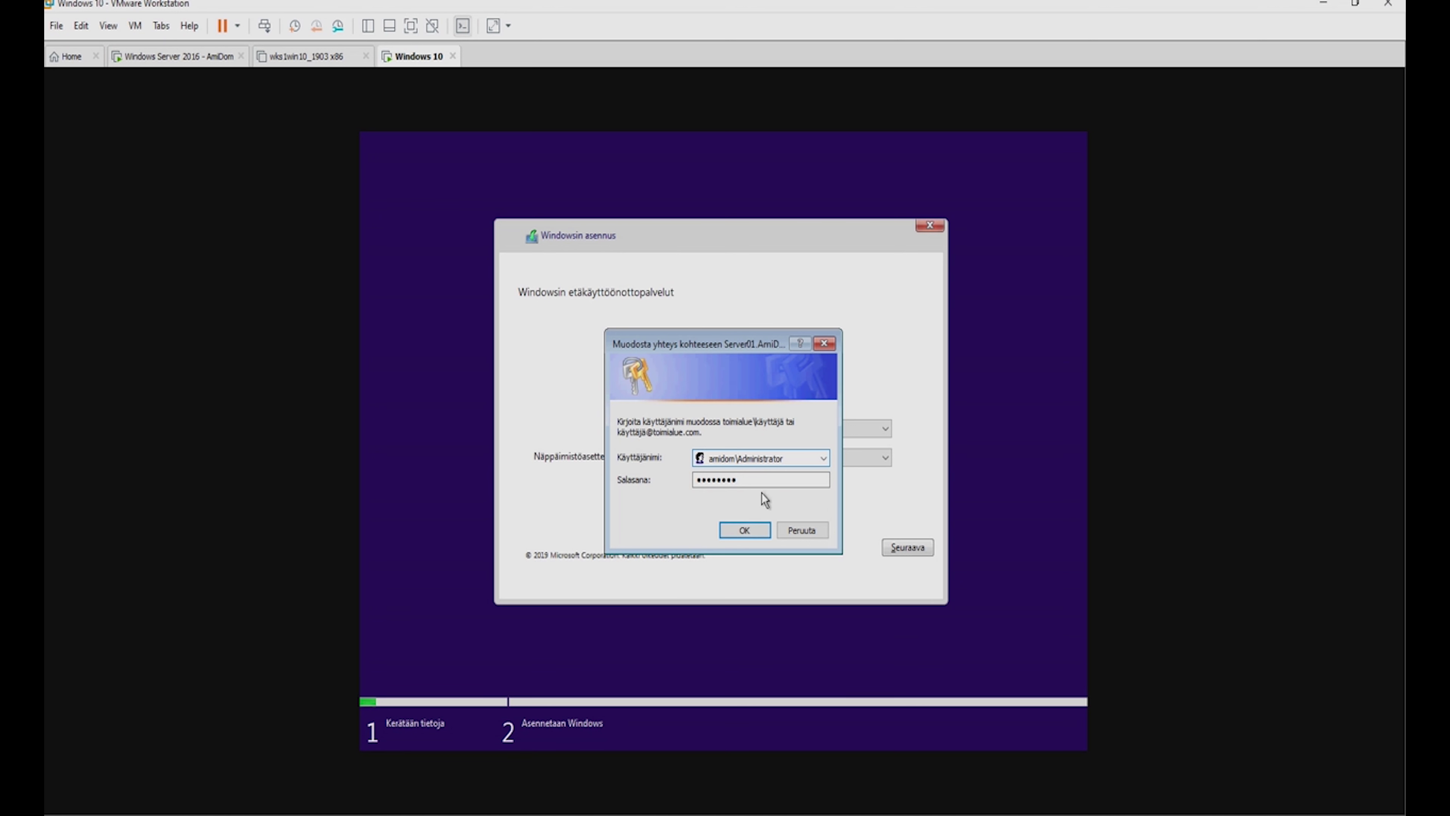
{"action": "left_click", "coordinate": [747, 530]}
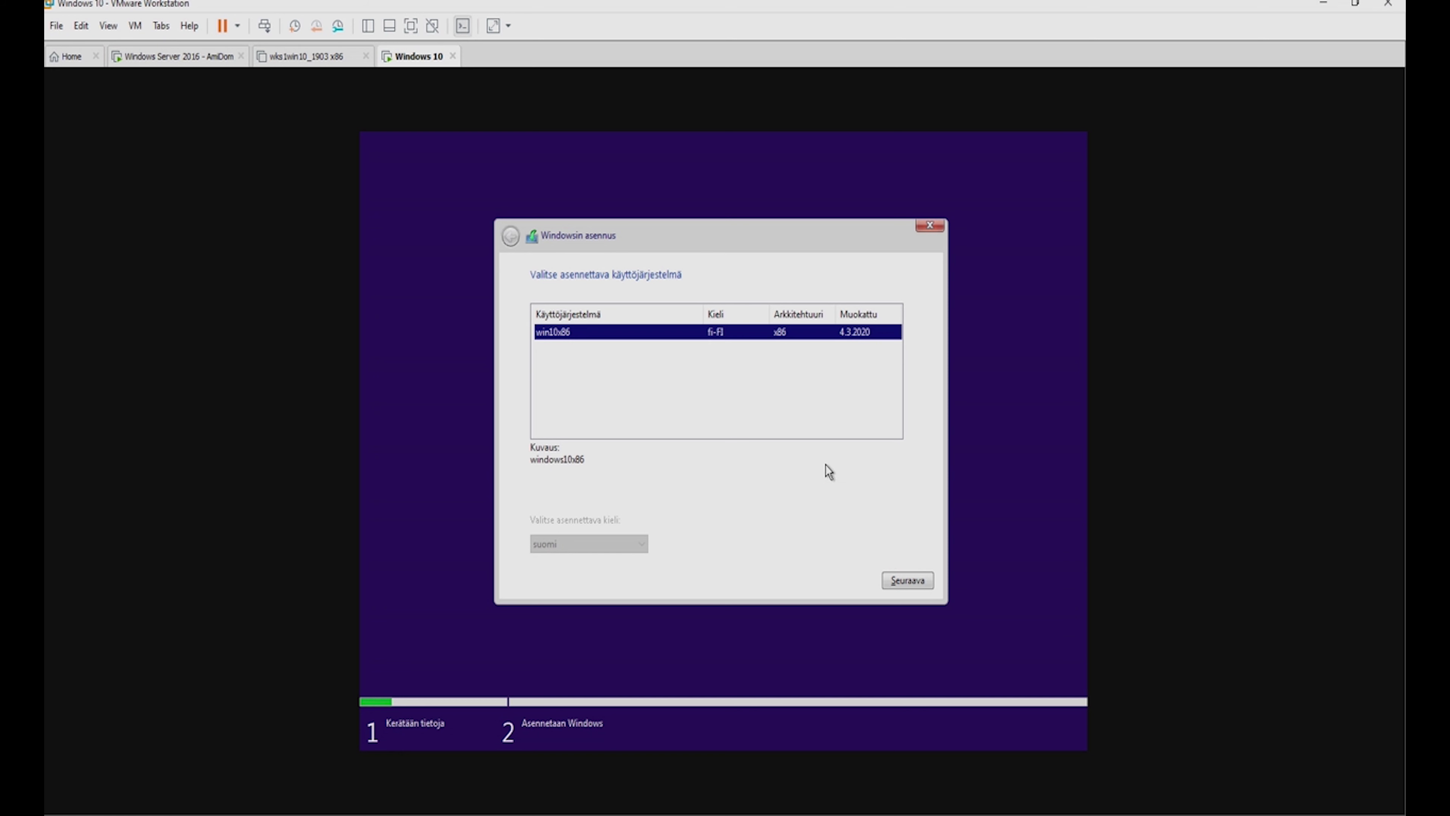
Pick the win10x86 image and install it onto Drive 0's unallocated space.
{"action": "left_click", "coordinate": [914, 582]}
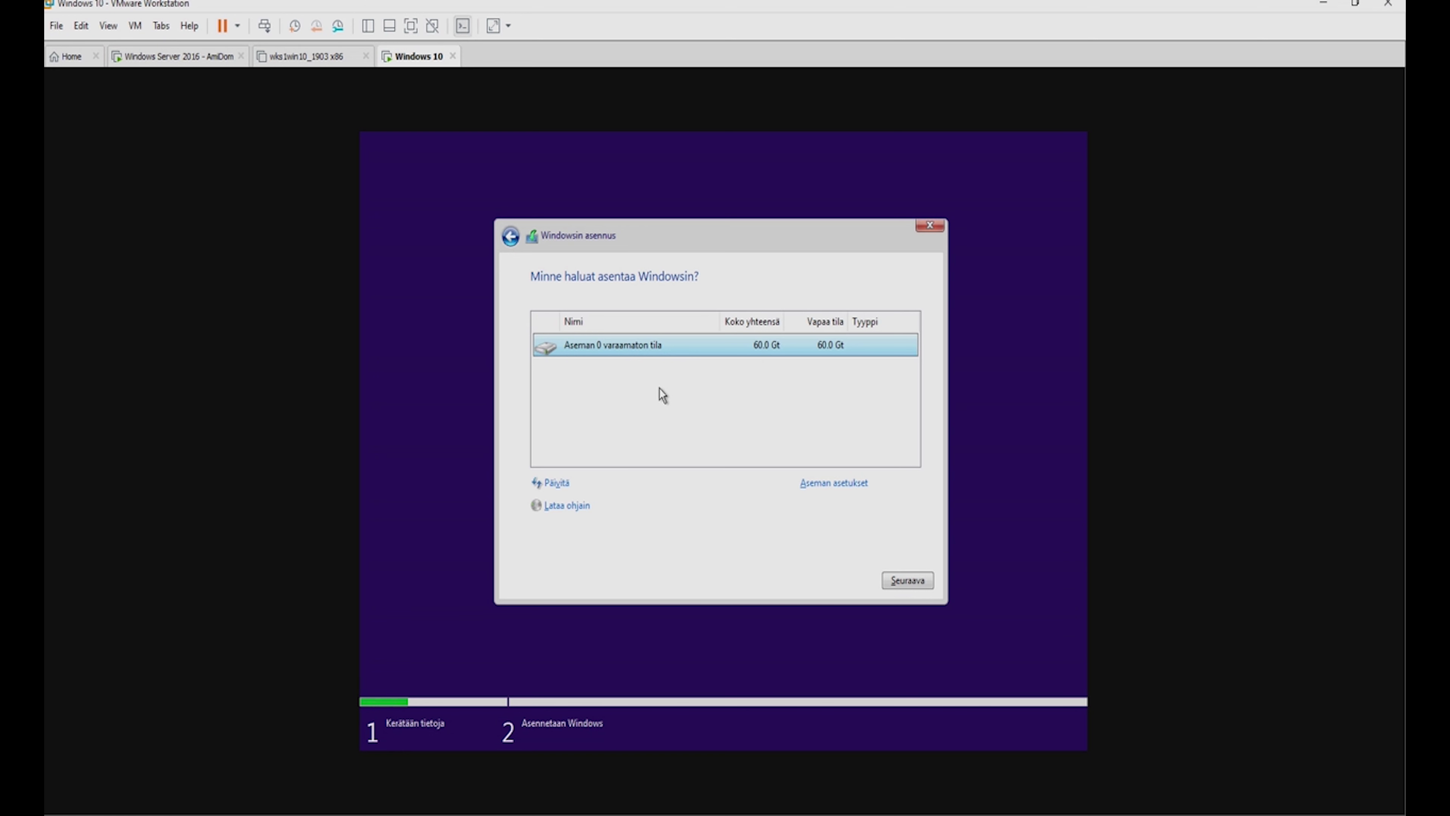
{"action": "left_click", "coordinate": [899, 580]}
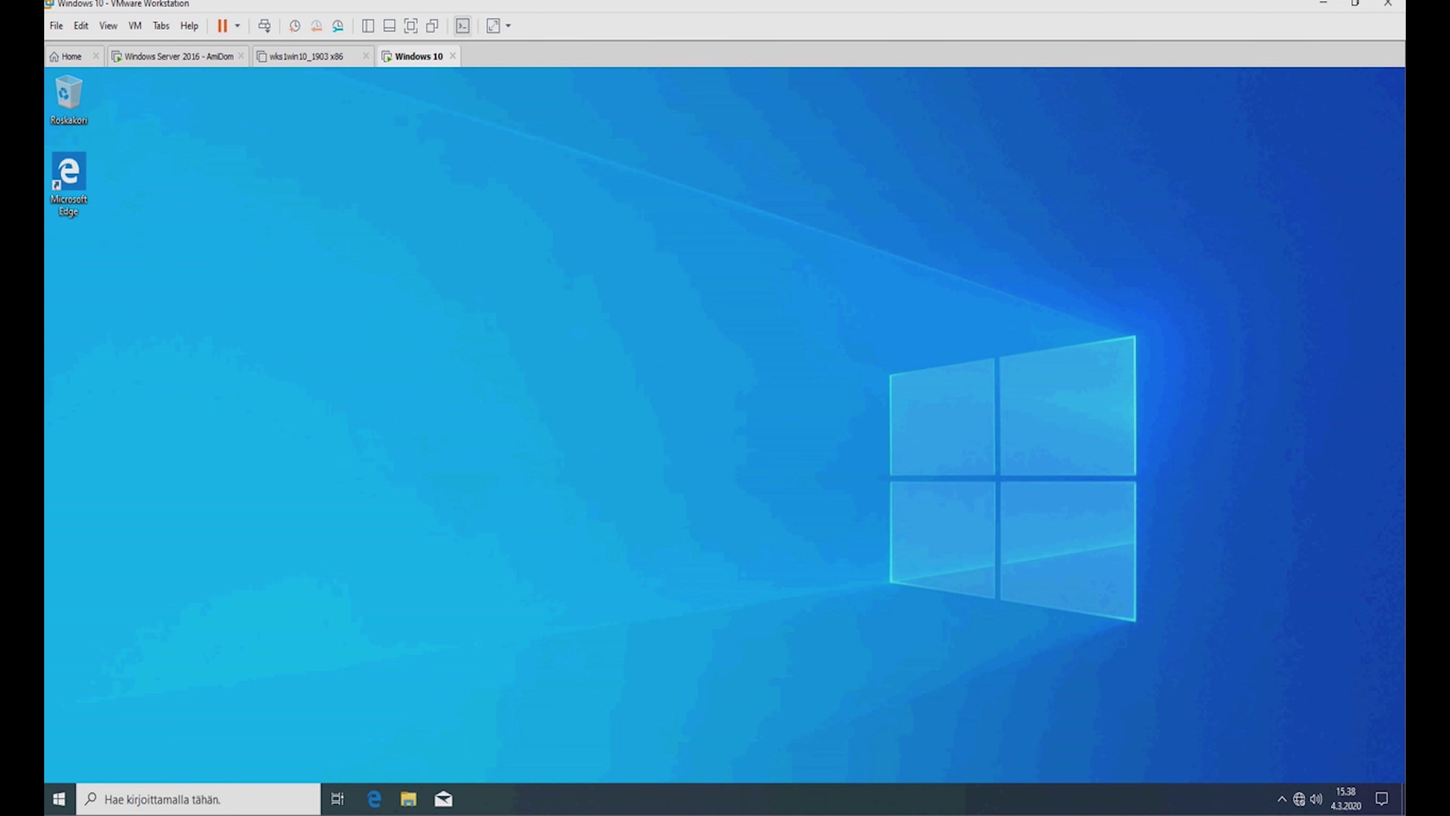
{"action": "right_click", "coordinate": [505, 252]}
{"action": "left_click", "coordinate": [544, 299]}
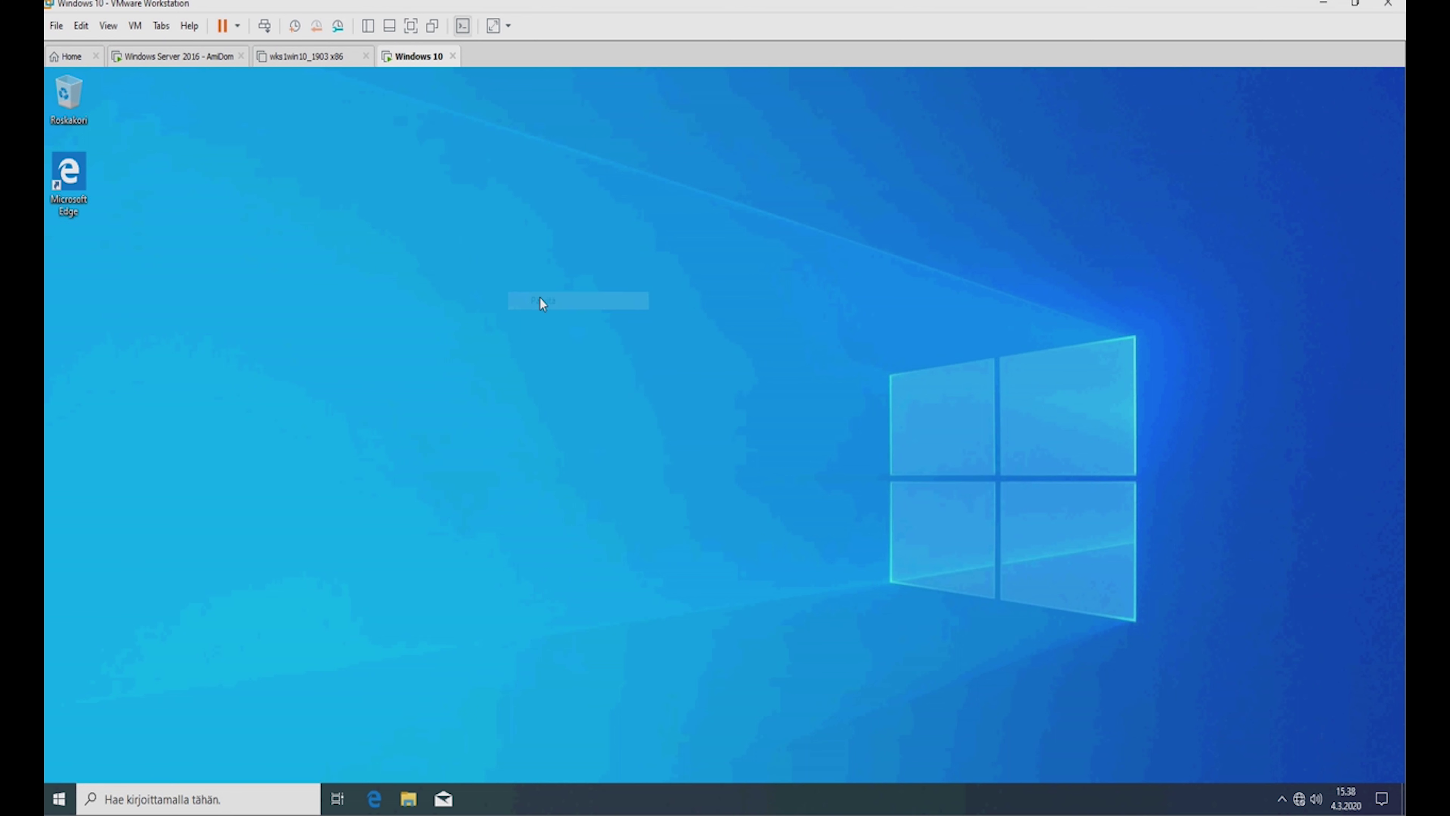
{"action": "right_click", "coordinate": [539, 296]}
{"action": "left_click", "coordinate": [580, 346]}
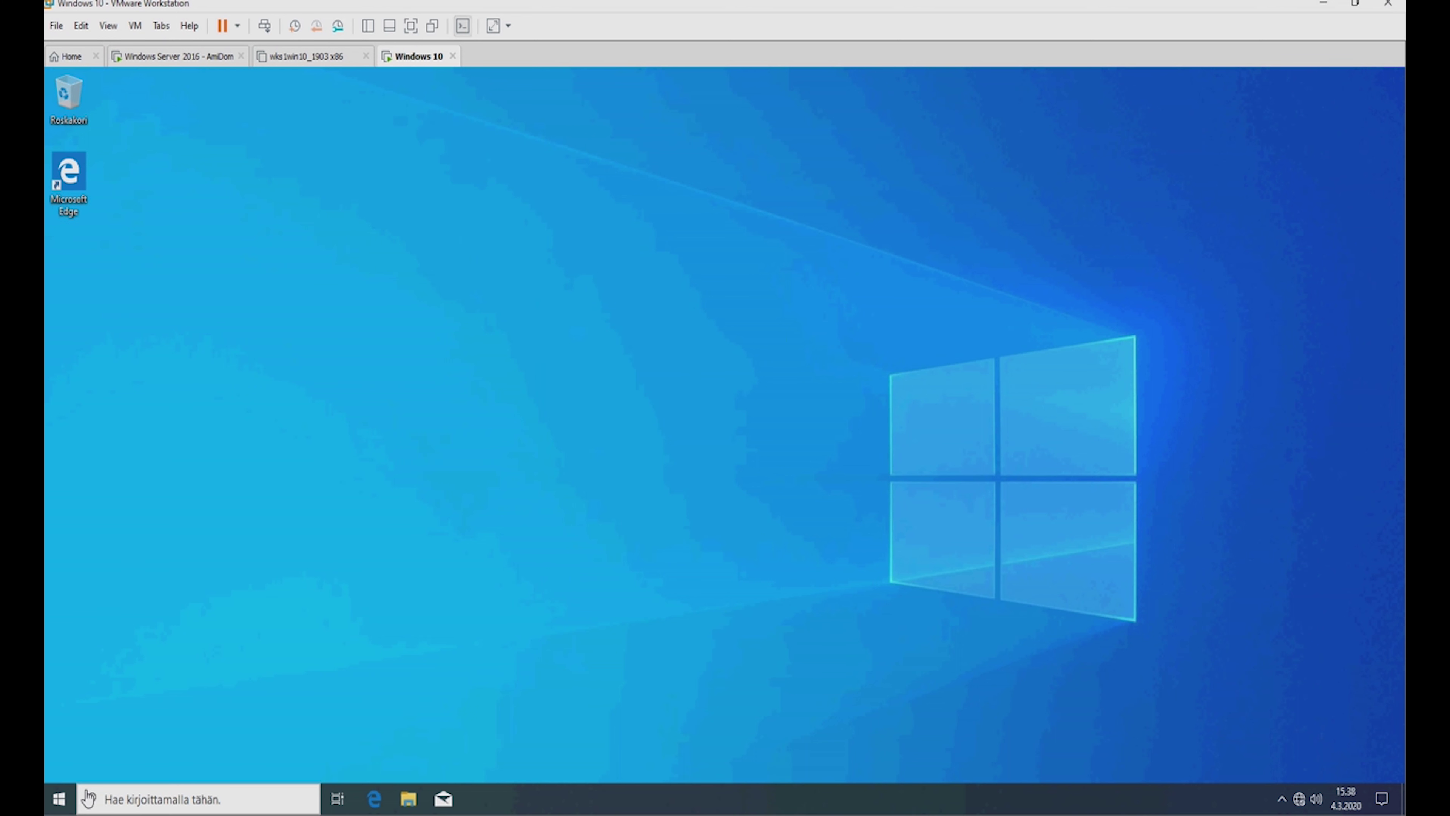
{"action": "left_click", "coordinate": [60, 801]}
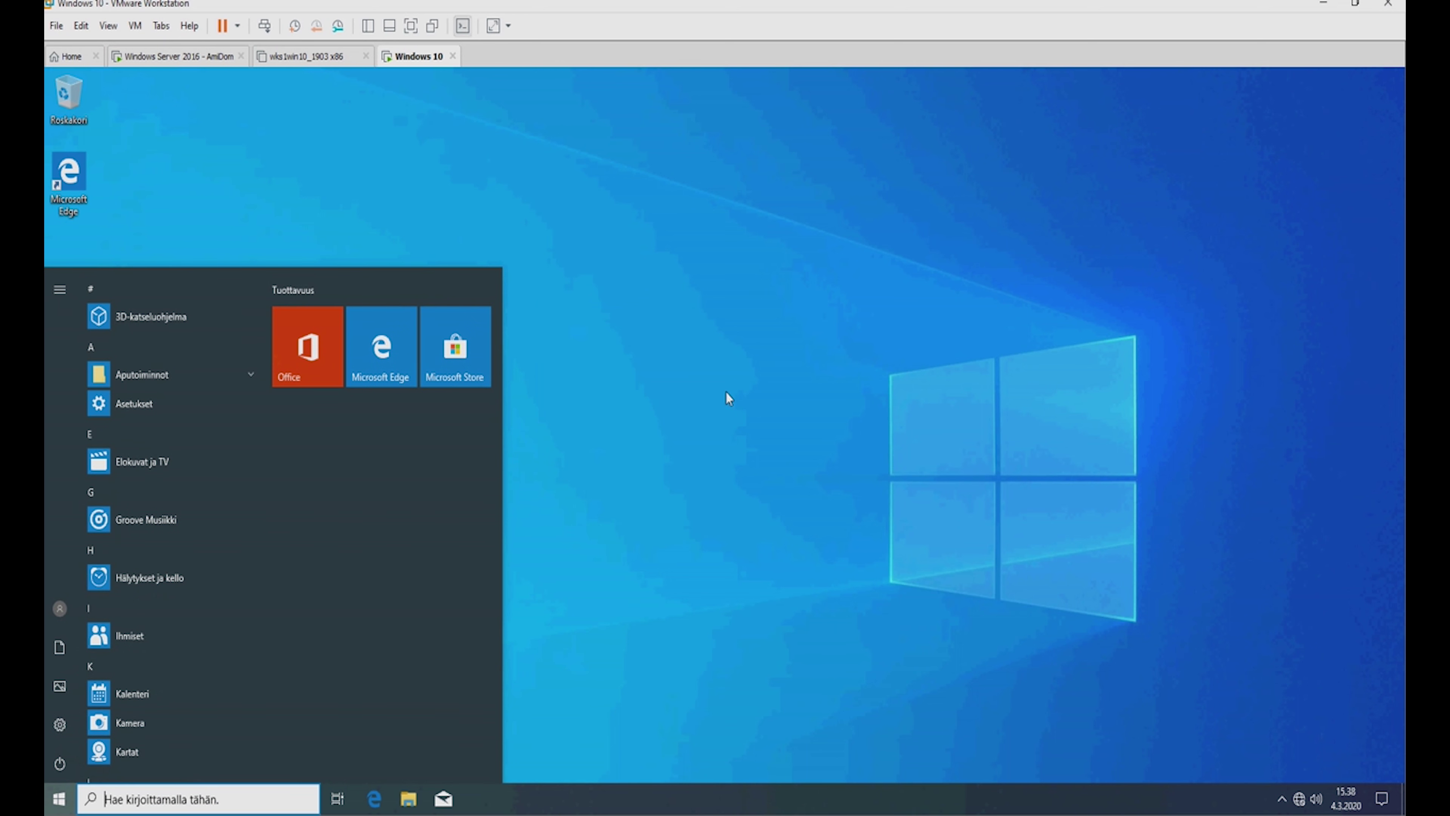
{"action": "left_click", "coordinate": [891, 443]}
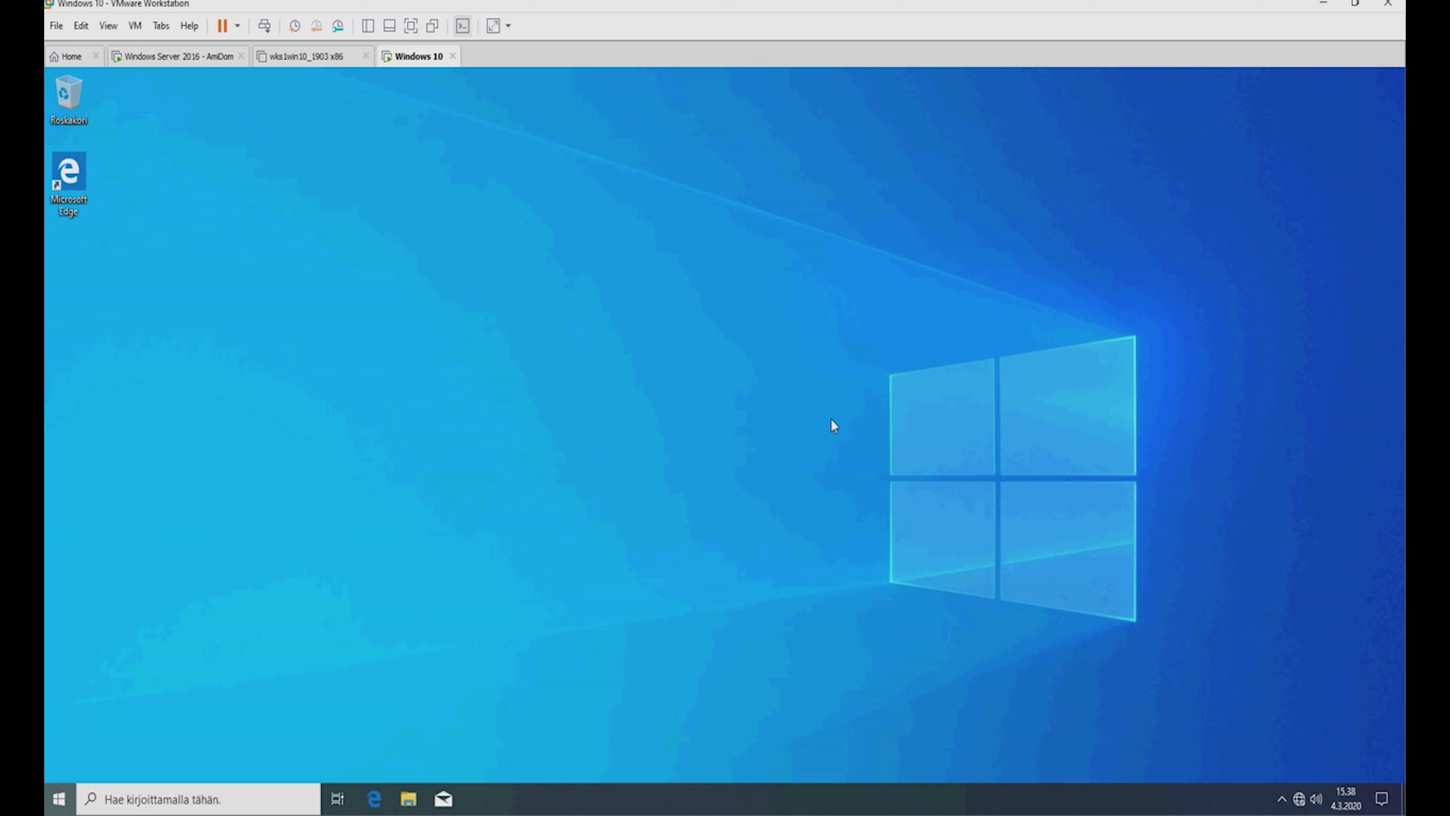
{"action": "left_click", "coordinate": [305, 62]}
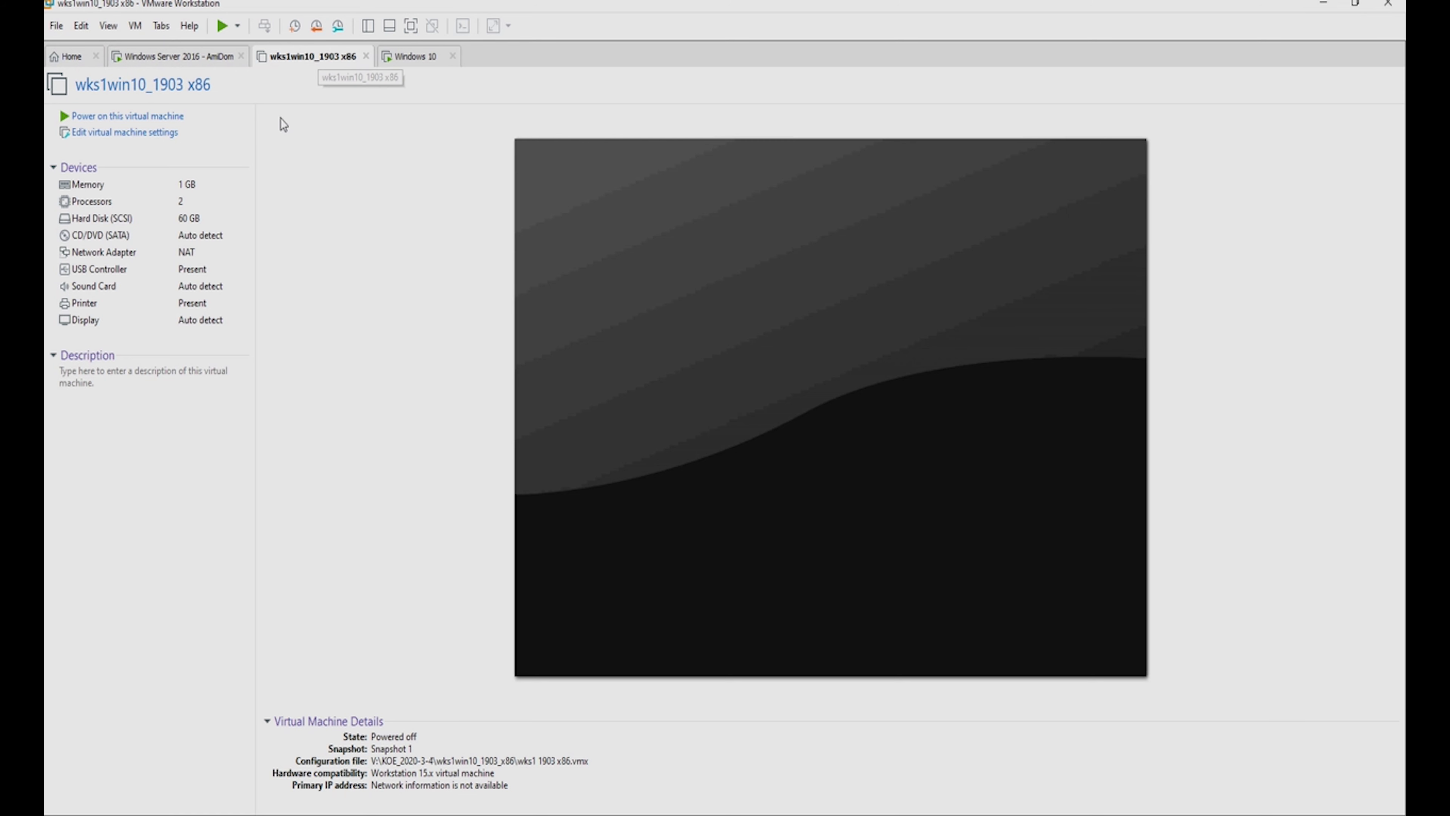
{"action": "left_click", "coordinate": [408, 57]}
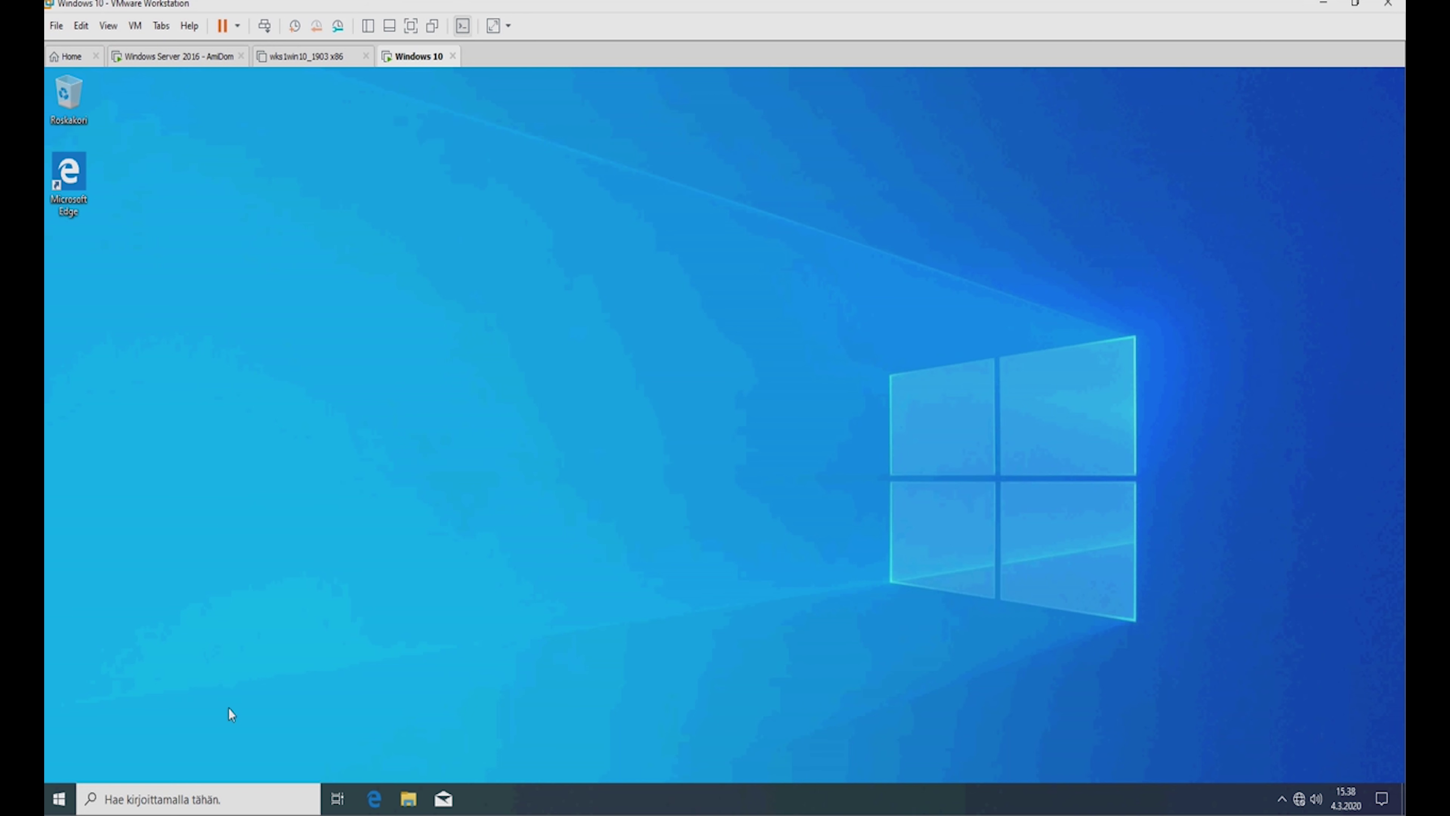
{"action": "left_click", "coordinate": [60, 799]}
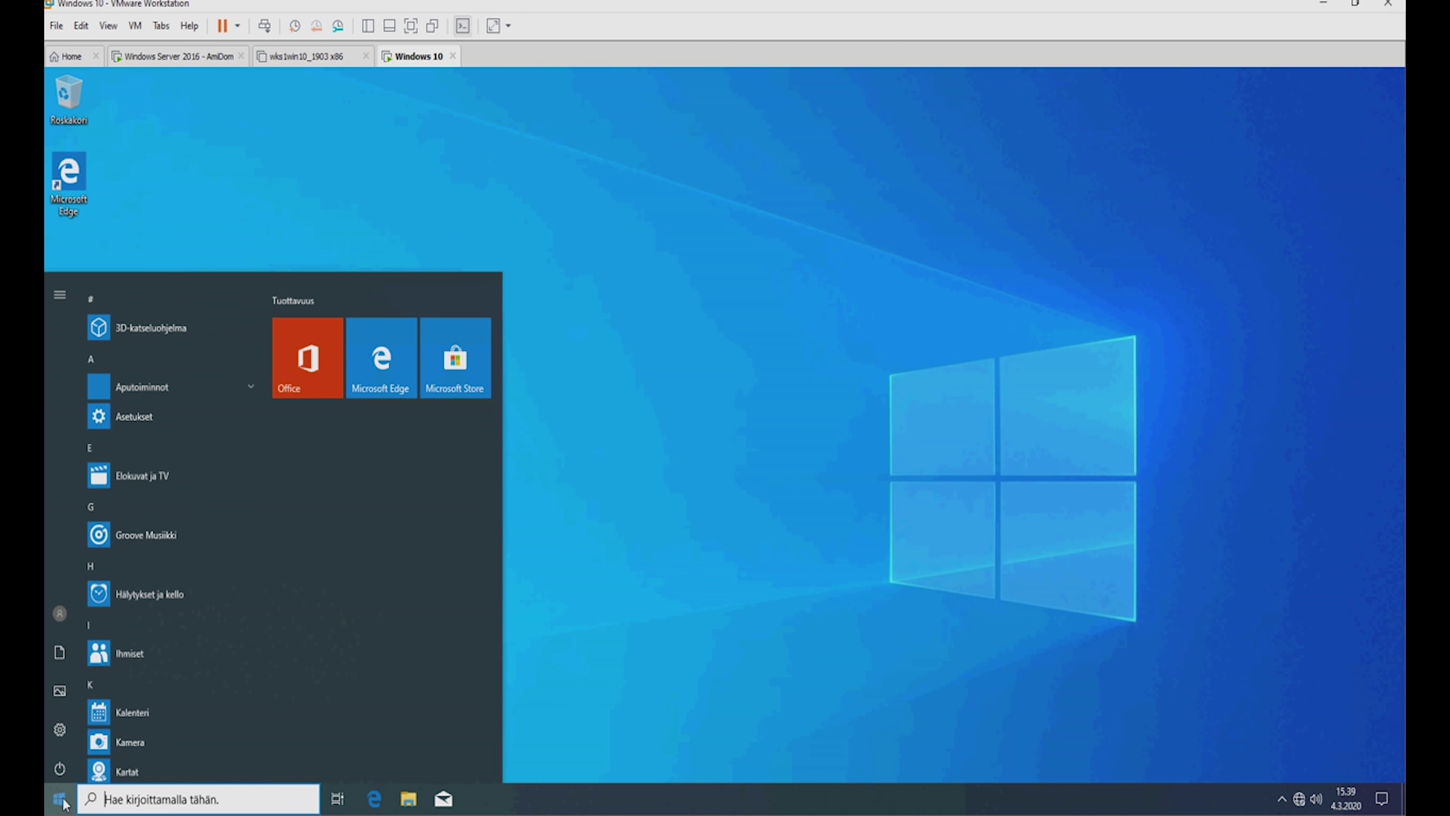
{"action": "left_click", "coordinate": [585, 746]}
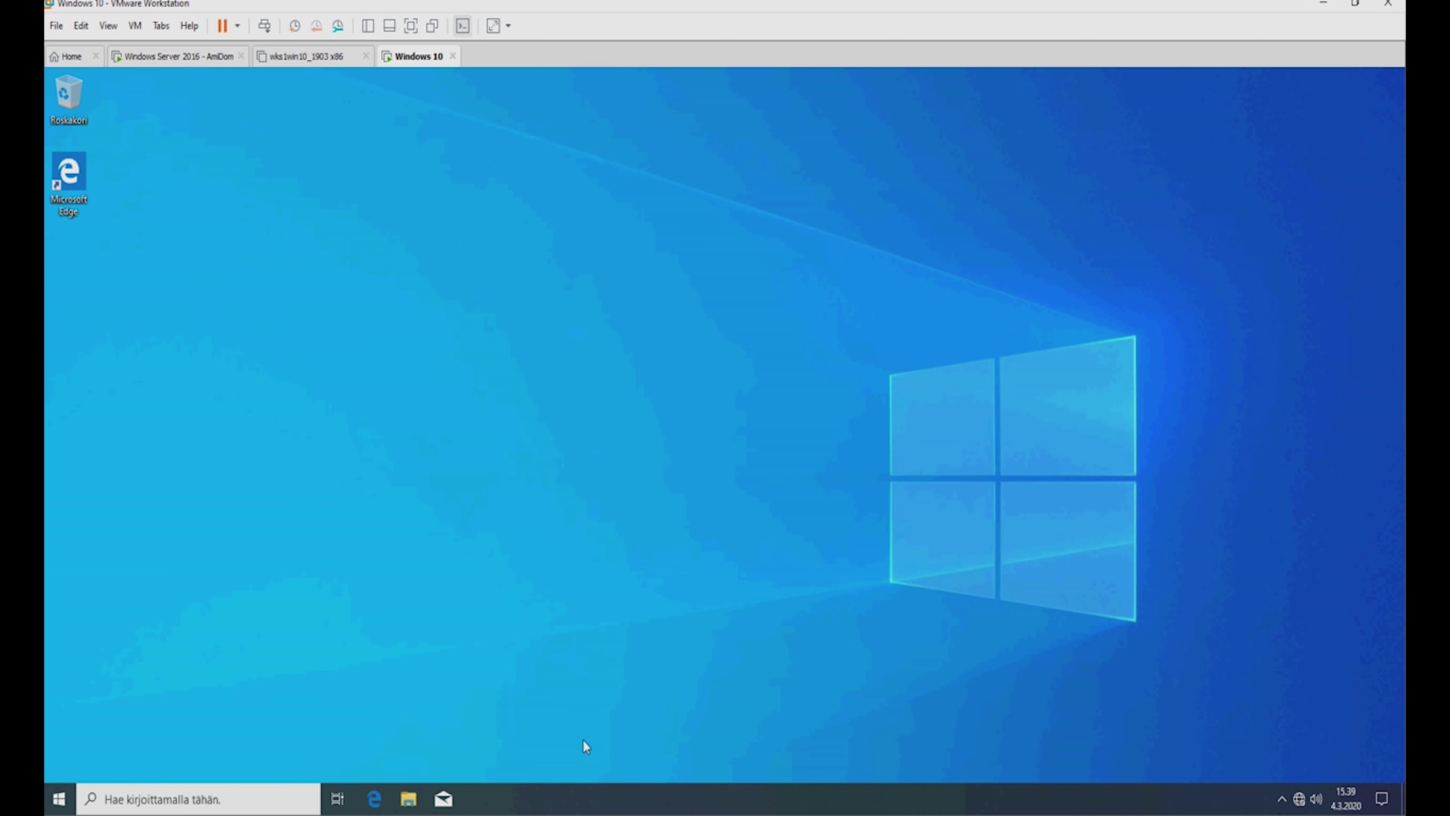
{"action": "left_click", "coordinate": [406, 799]}
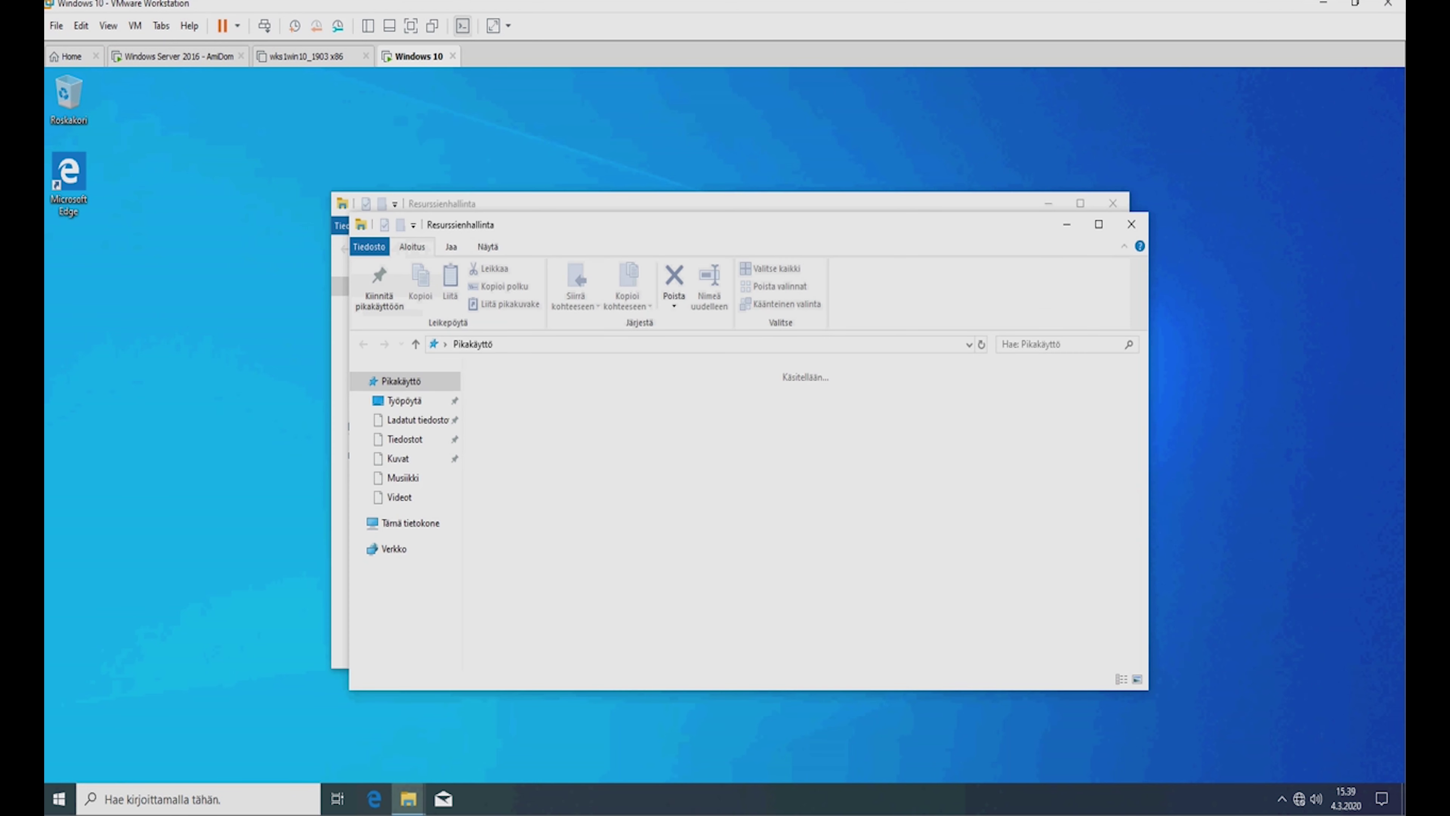
Open the Apu folder on Paikallinen levy (C:) to confirm it is empty, then close Explorer.
{"action": "left_click", "coordinate": [1131, 224]}
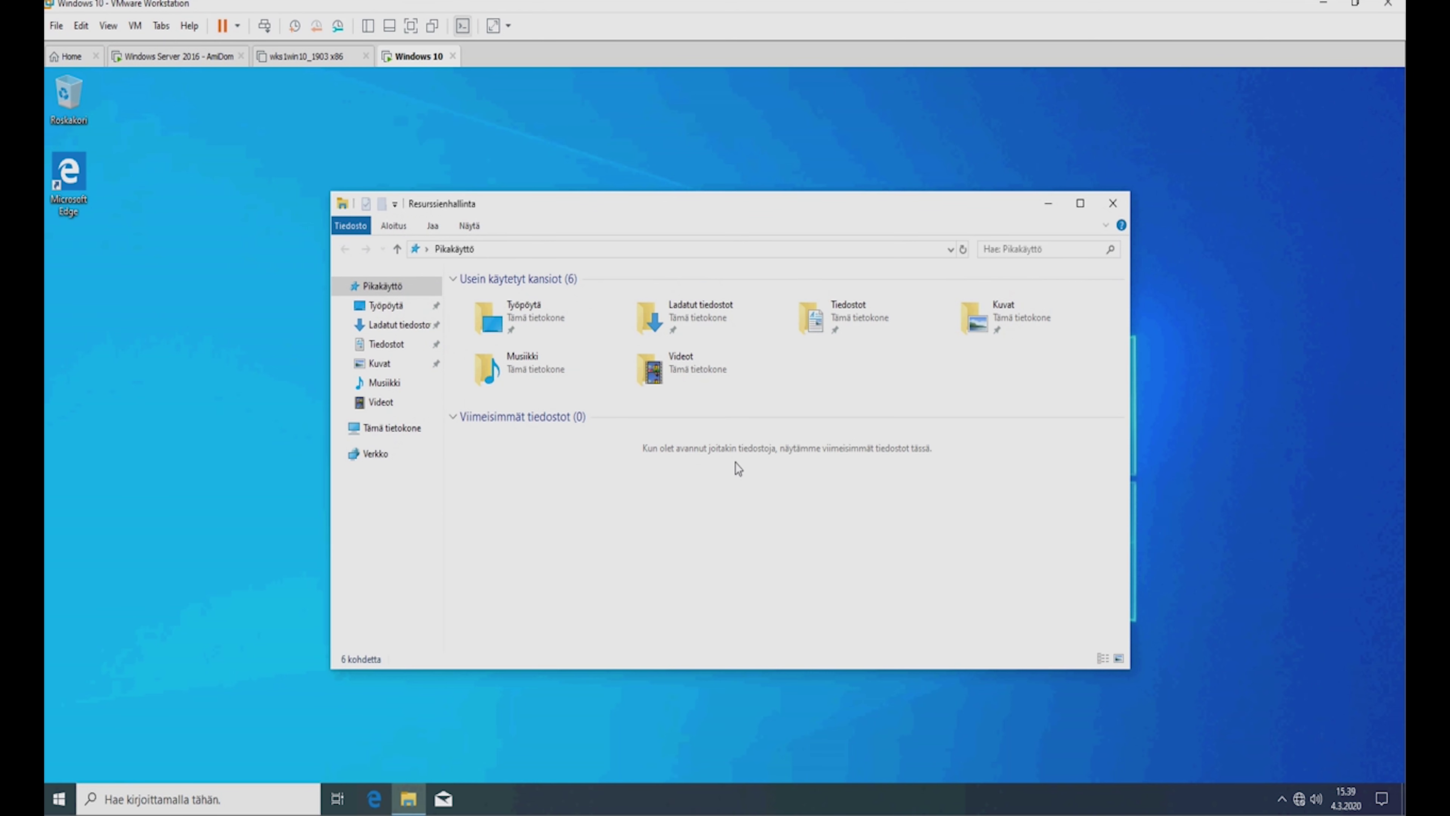
{"action": "left_click", "coordinate": [387, 429]}
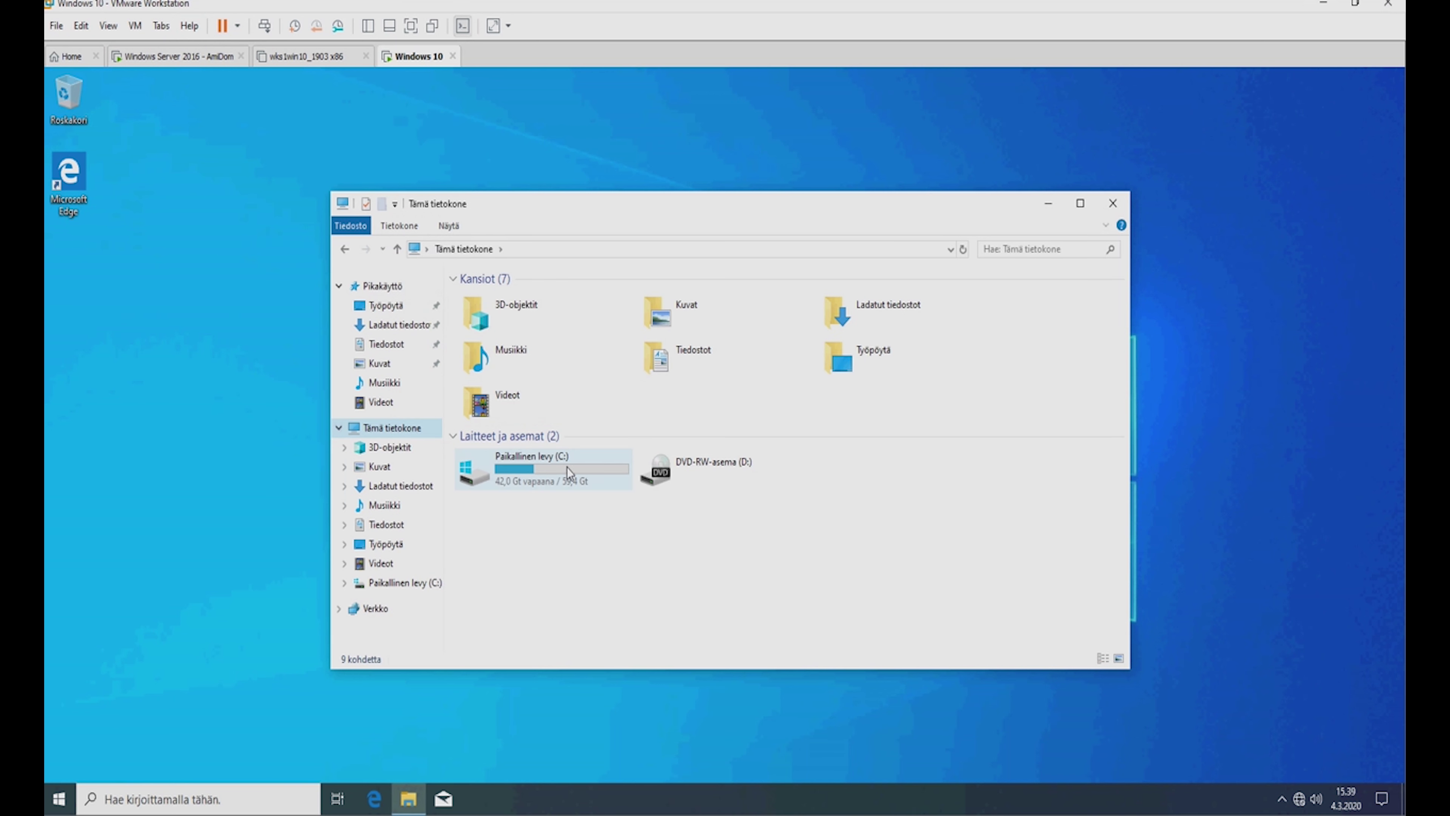
{"action": "left_click", "coordinate": [567, 467]}
{"action": "double_click", "coordinate": [567, 467]}
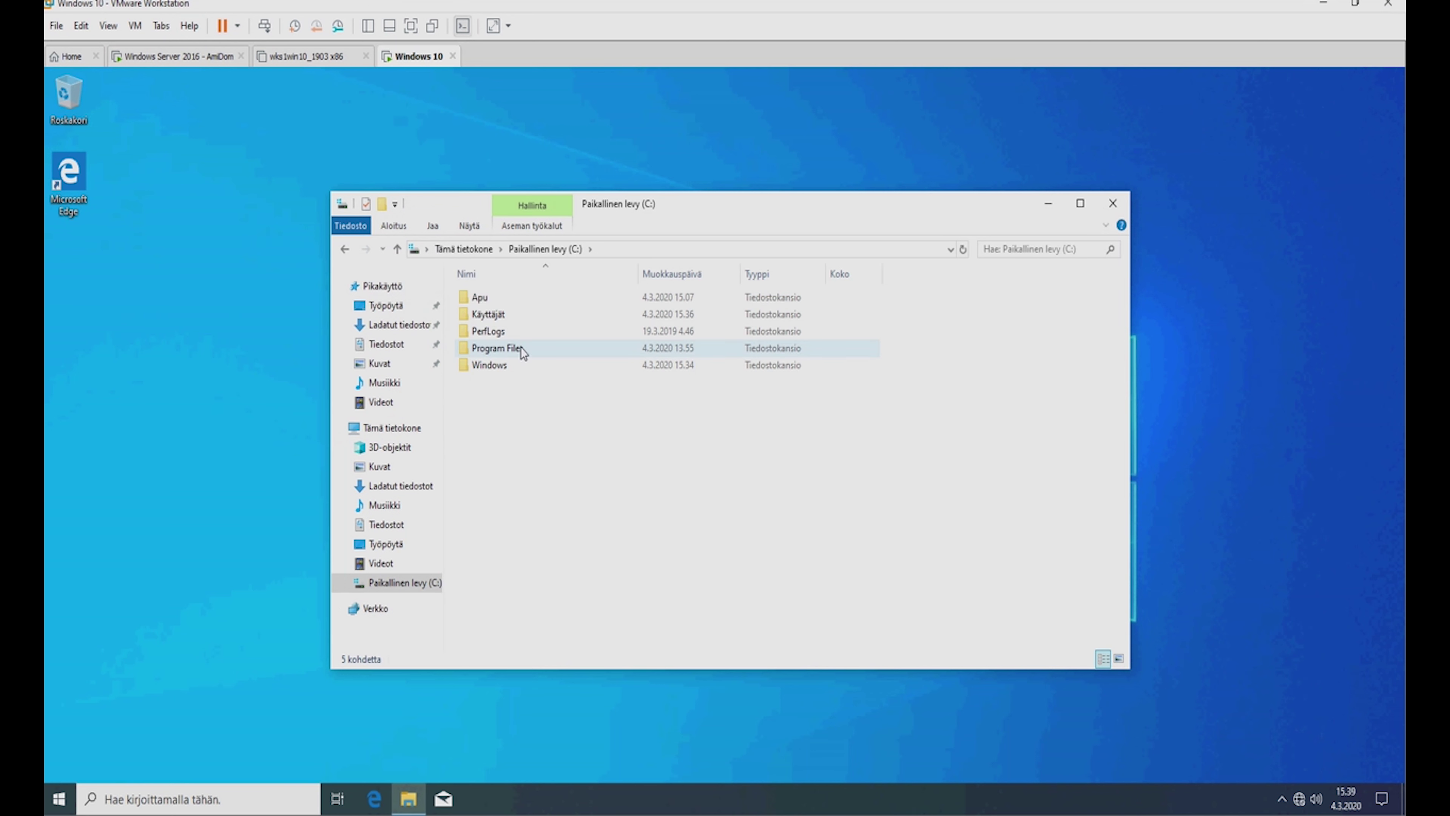
{"action": "left_click", "coordinate": [475, 300]}
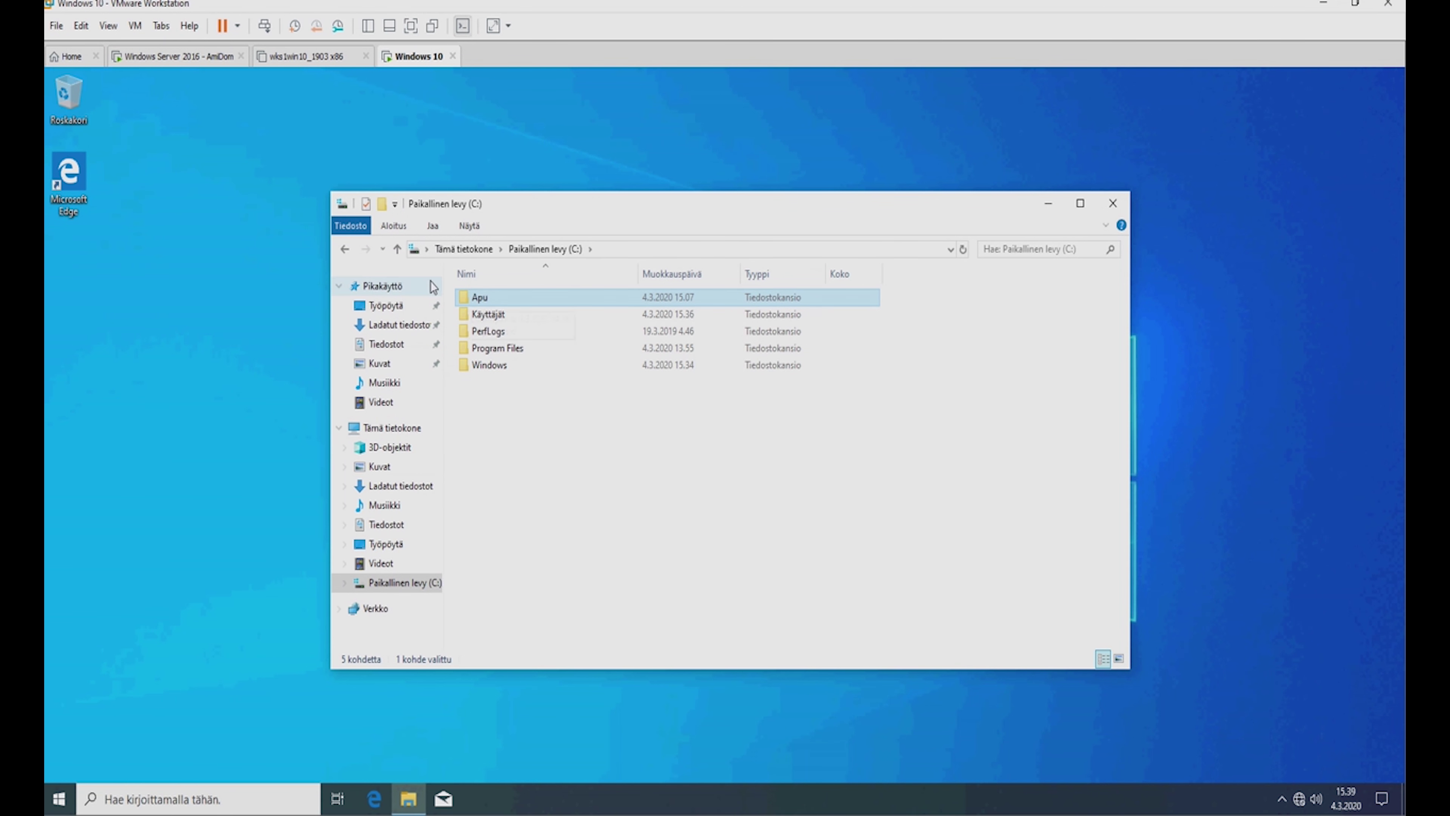
{"action": "double_click", "coordinate": [484, 301]}
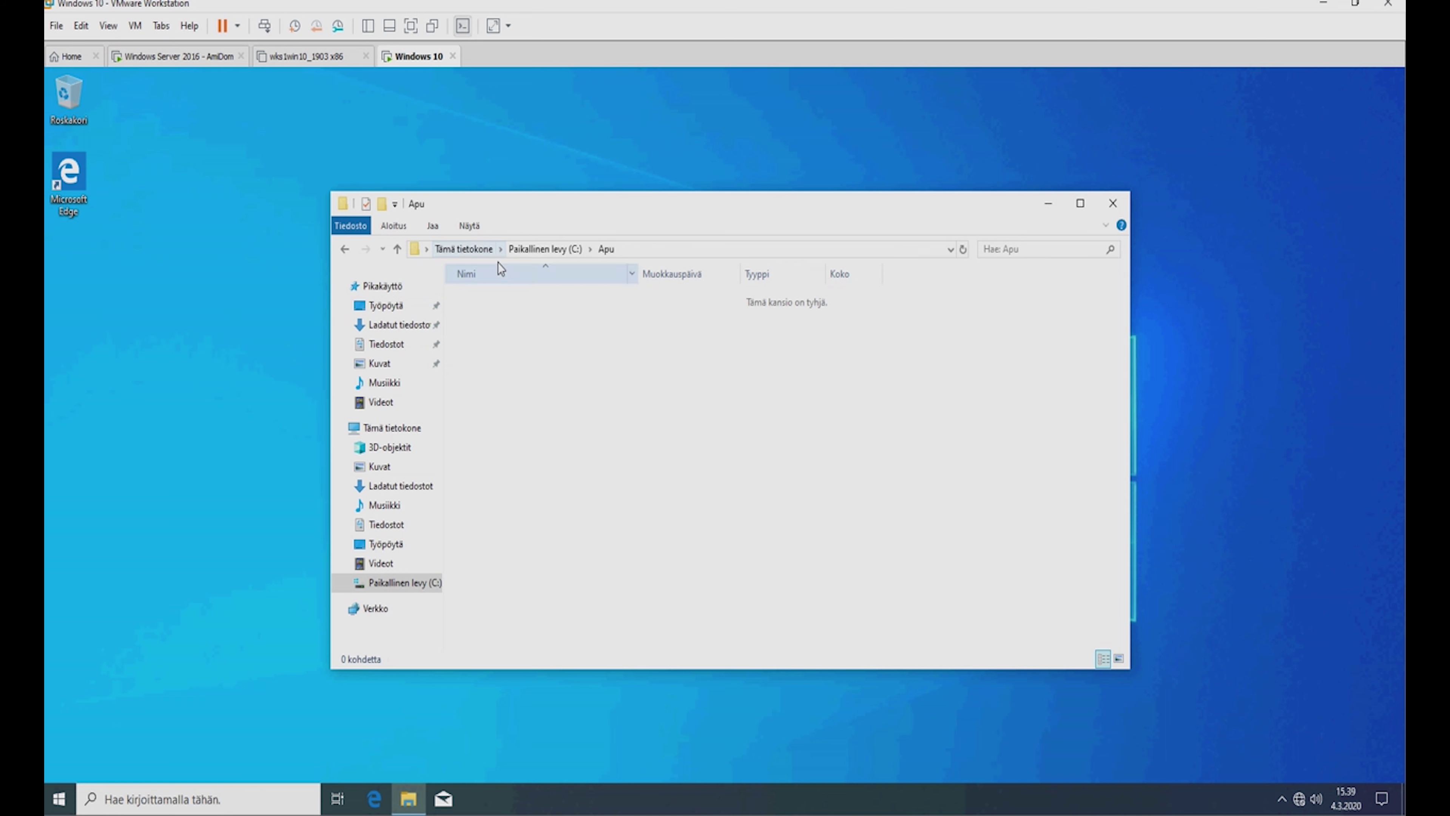
{"action": "left_click", "coordinate": [398, 251]}
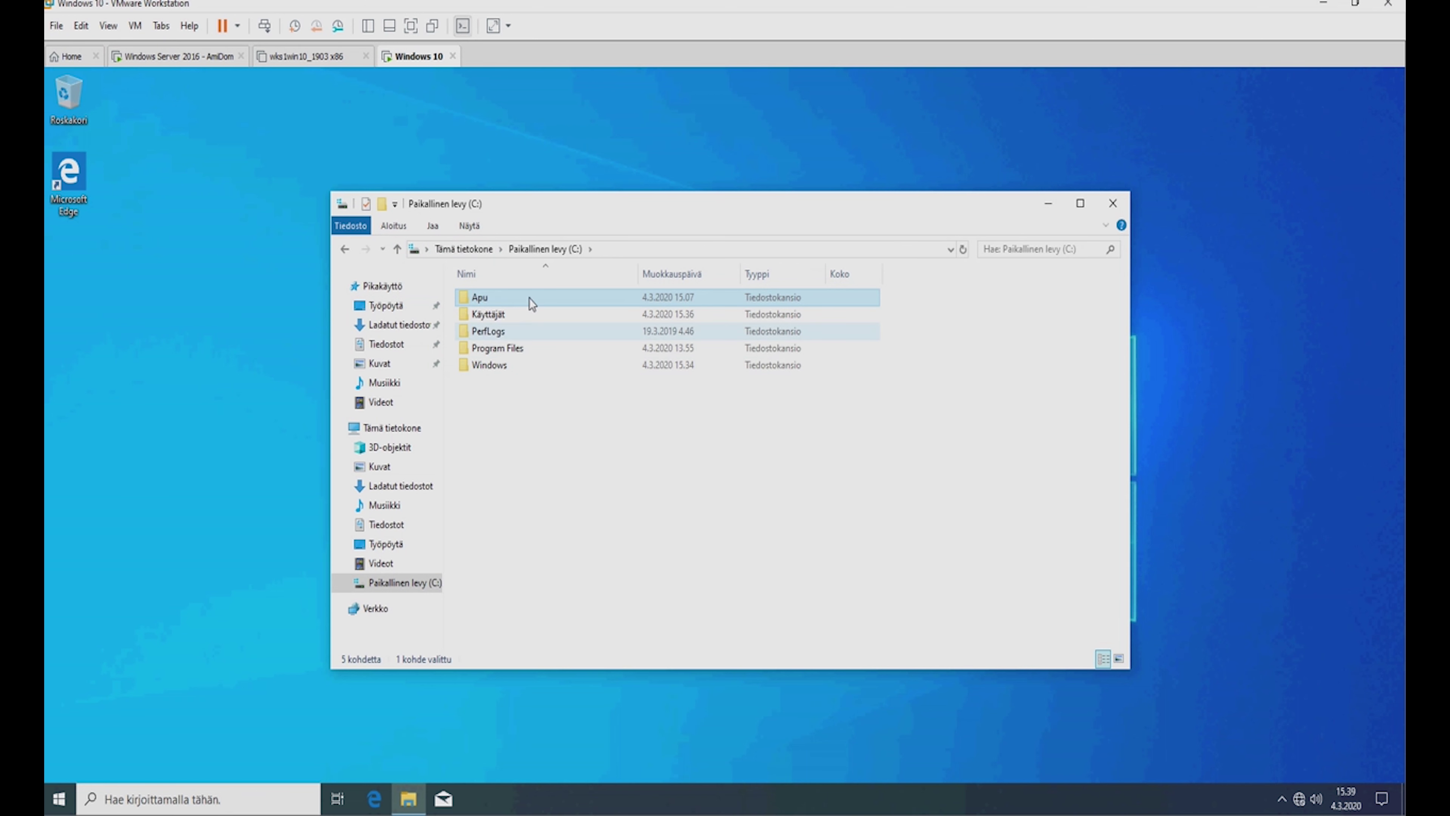
{"action": "double_click", "coordinate": [500, 298]}
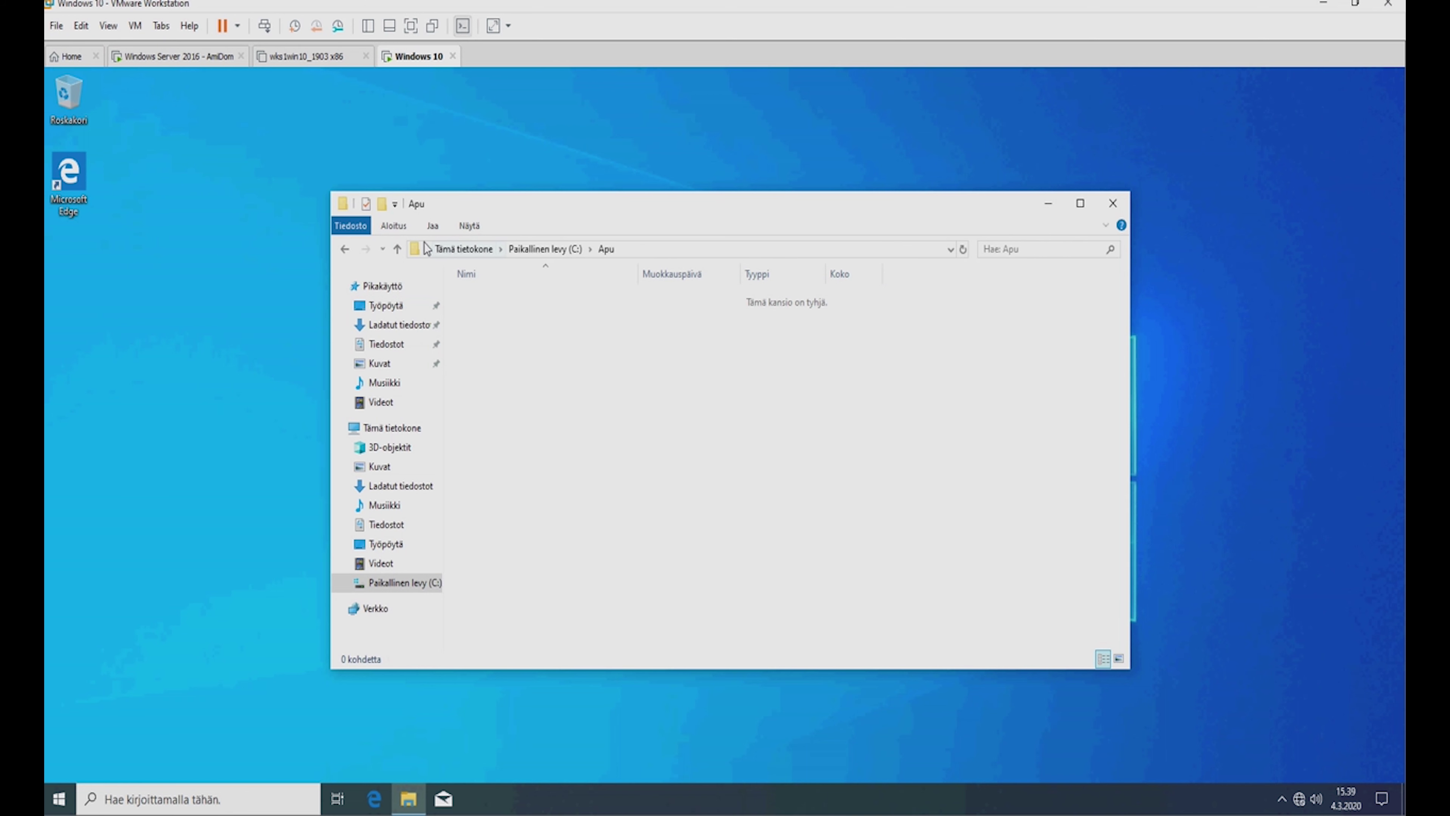
{"action": "left_click", "coordinate": [397, 249]}
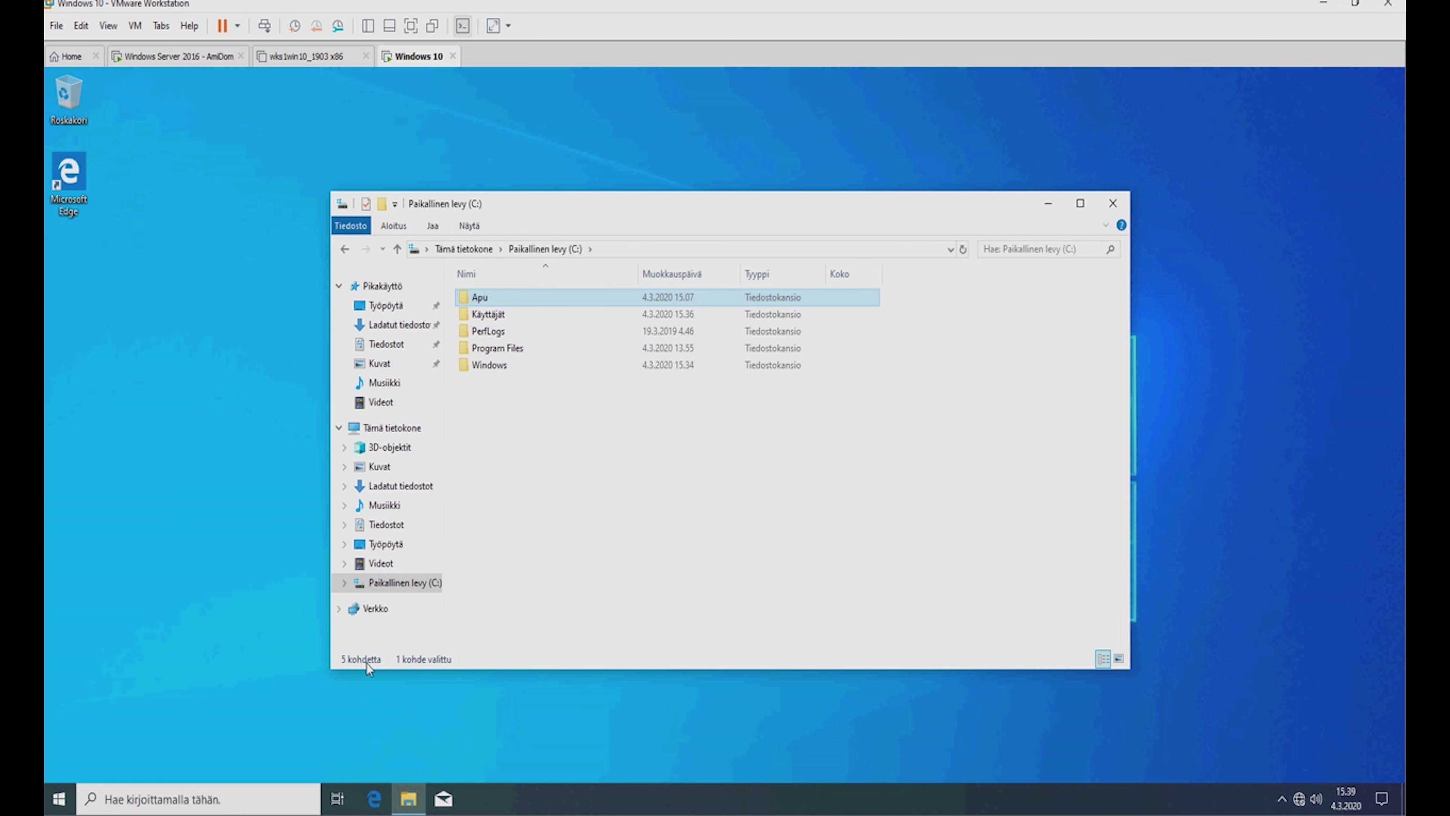
{"action": "left_click", "coordinate": [1104, 207]}
Refresh the desktop twice with Päivitä from the shortcut menu.
{"action": "right_click", "coordinate": [488, 400]}
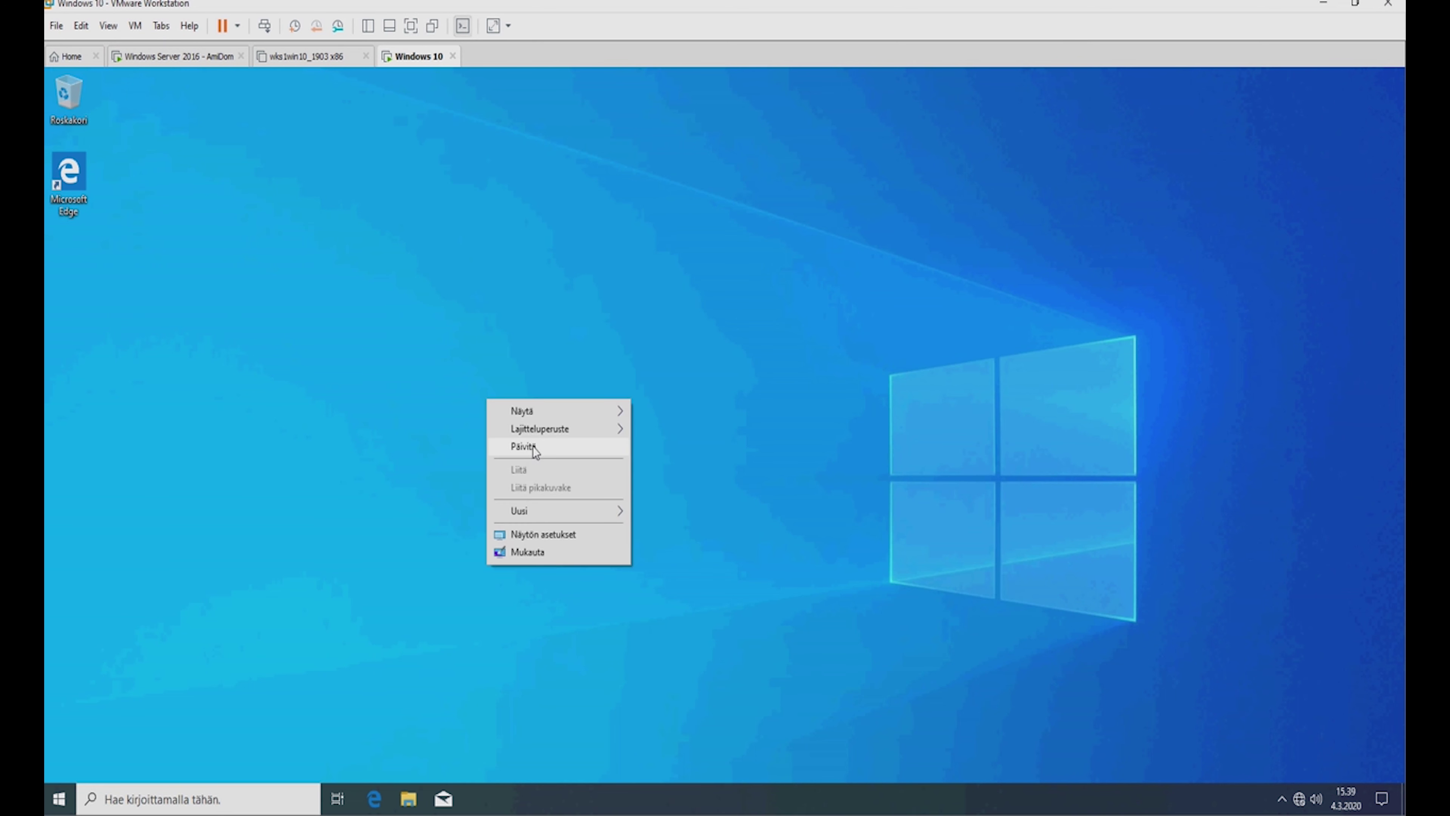
{"action": "left_click", "coordinate": [533, 447]}
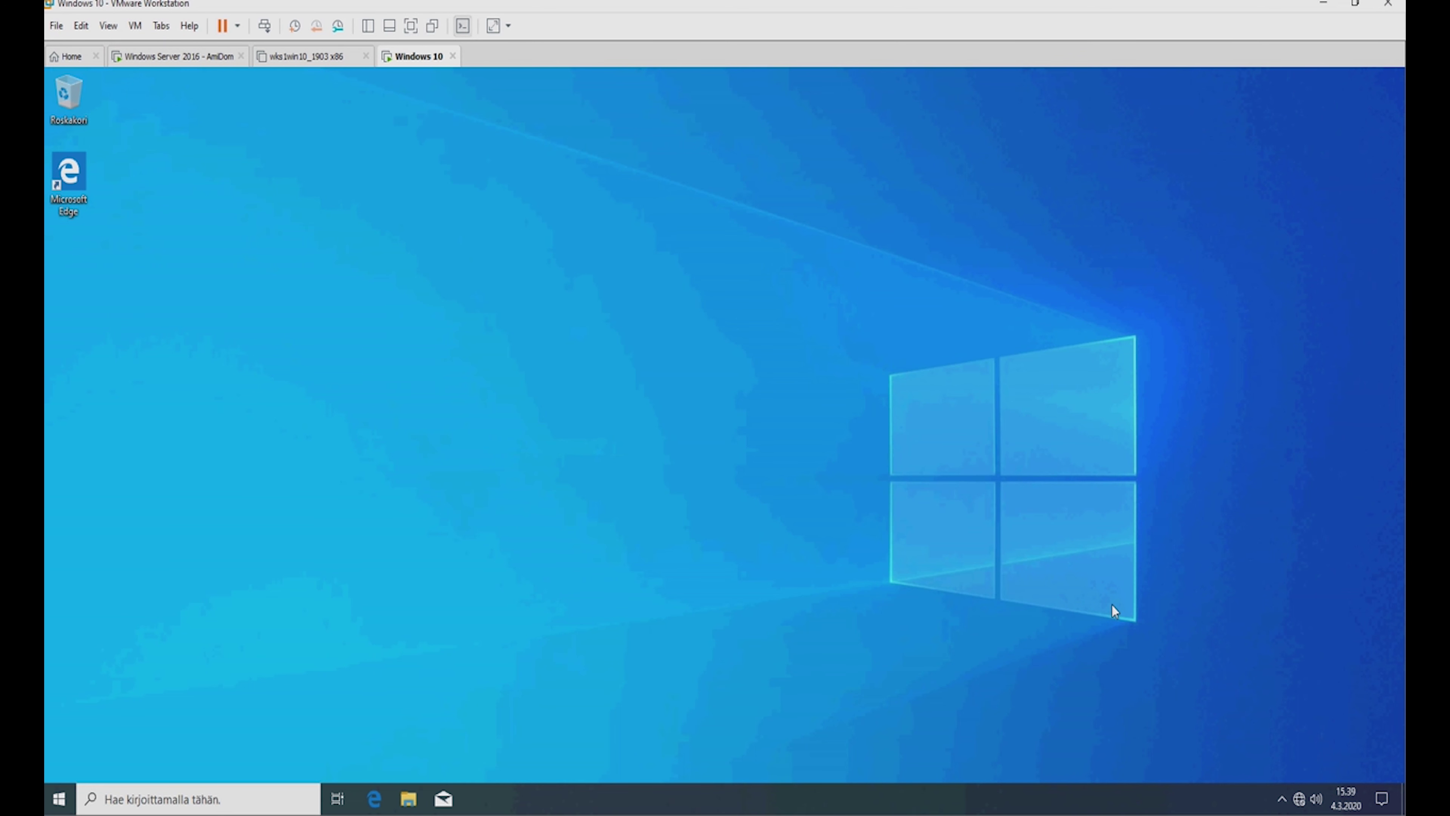
{"action": "right_click", "coordinate": [398, 213]}
{"action": "left_click", "coordinate": [447, 262]}
Sign back in to the Windows Server 2016 VM with Ctrl+Alt+Del and its password.
{"action": "left_click", "coordinate": [184, 57]}
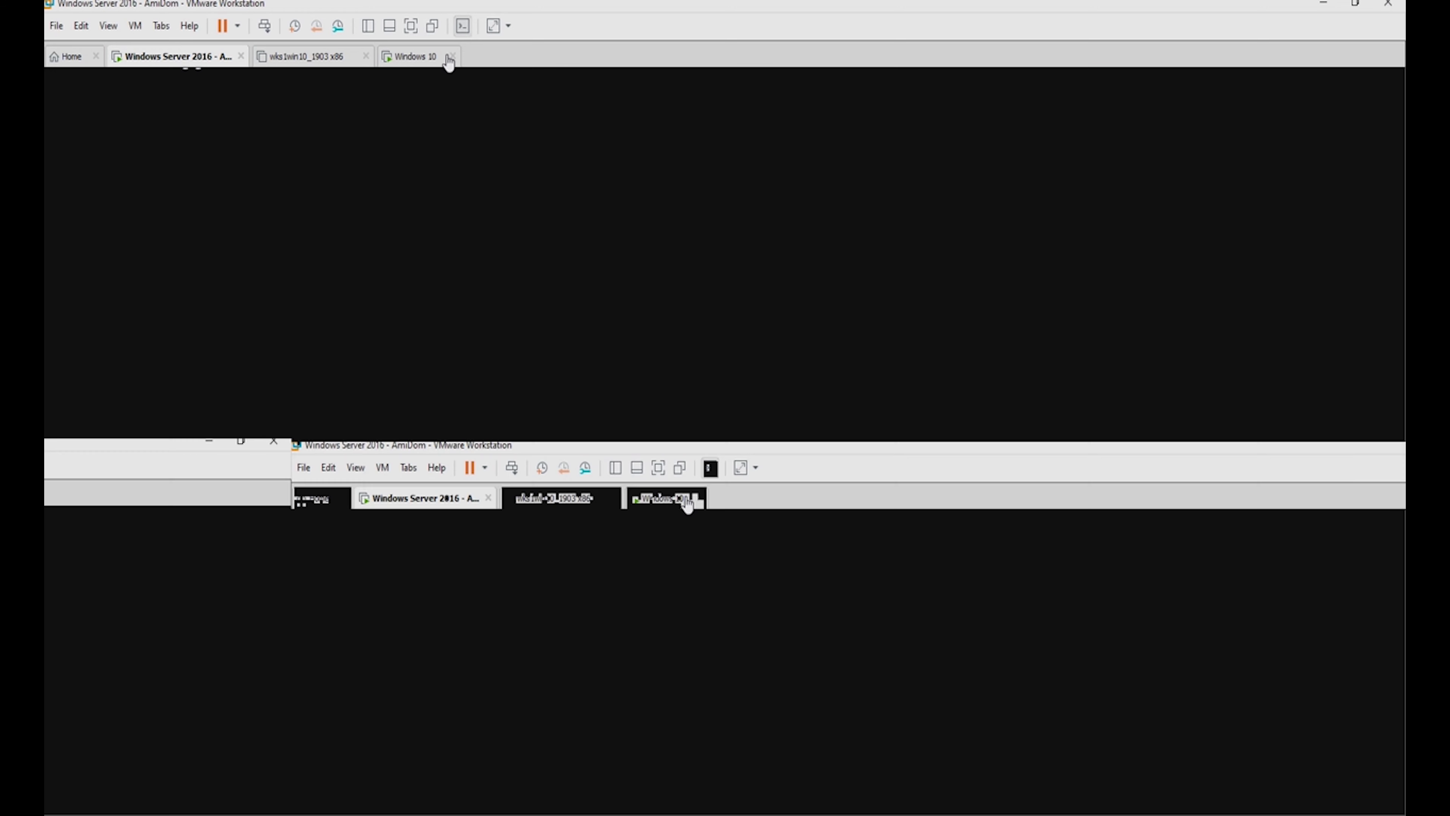
{"action": "left_click", "coordinate": [417, 57]}
{"action": "left_click", "coordinate": [171, 57]}
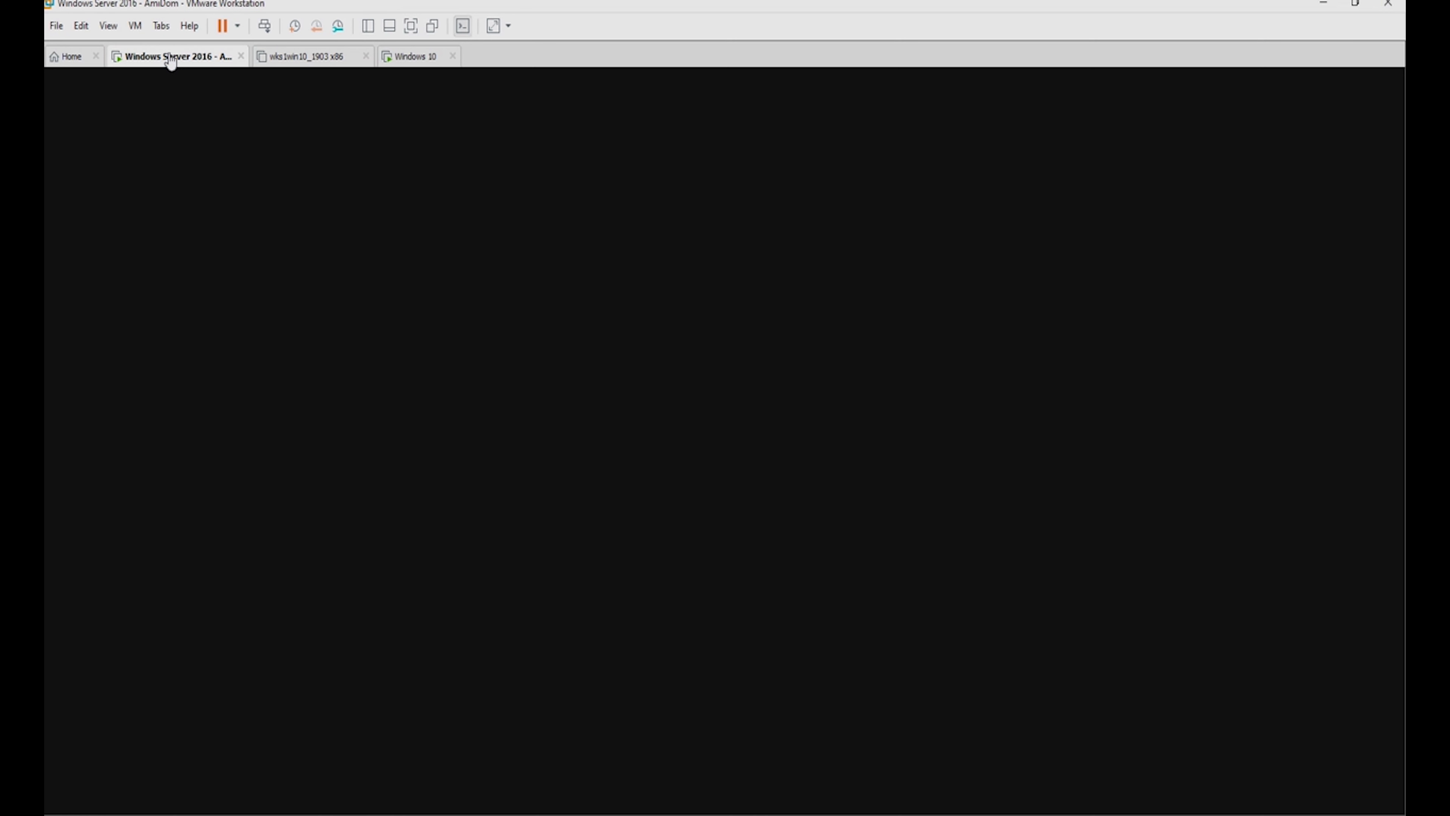
{"action": "left_click", "coordinate": [264, 28]}
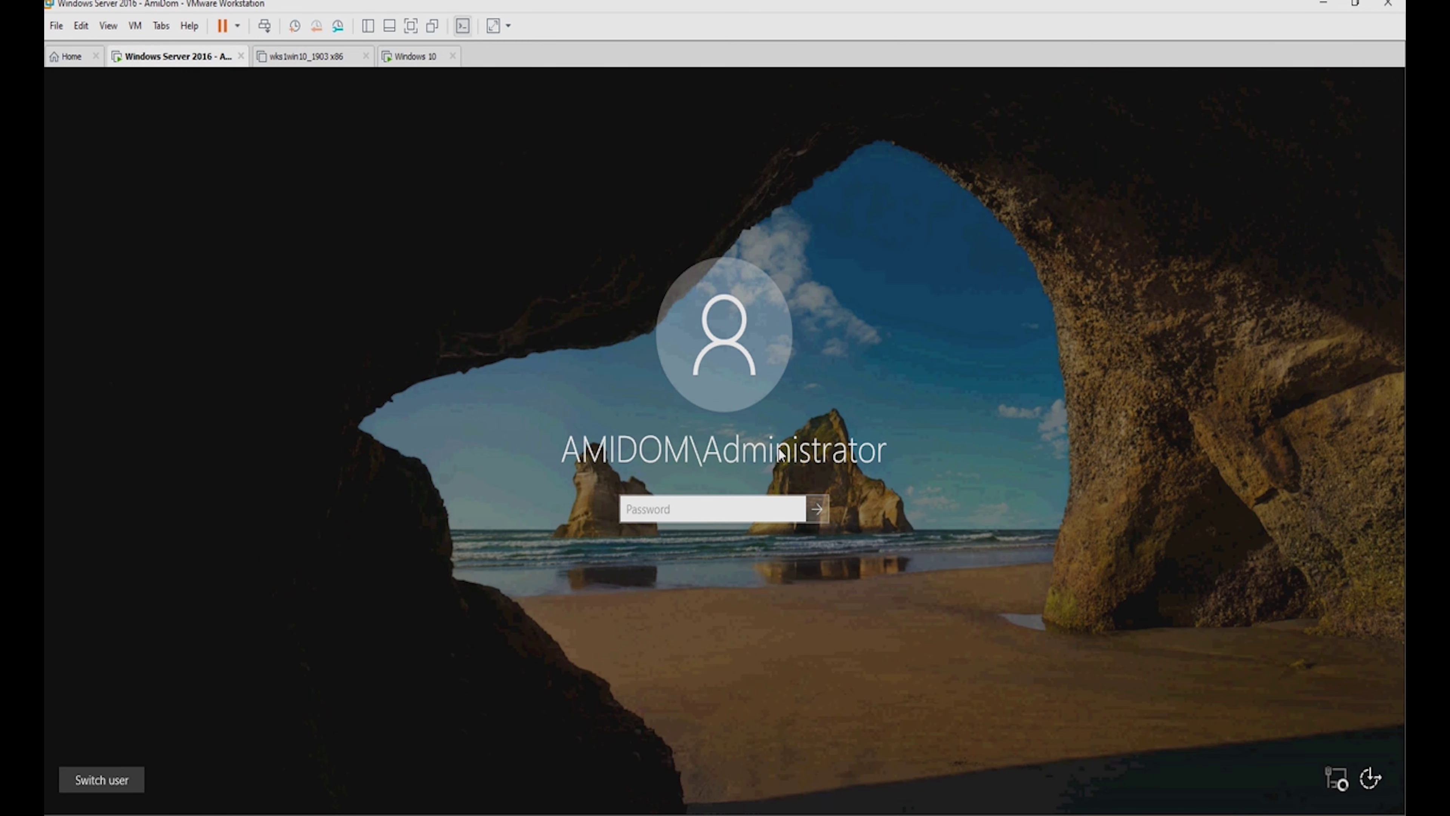
{"action": "type", "text": "•"}
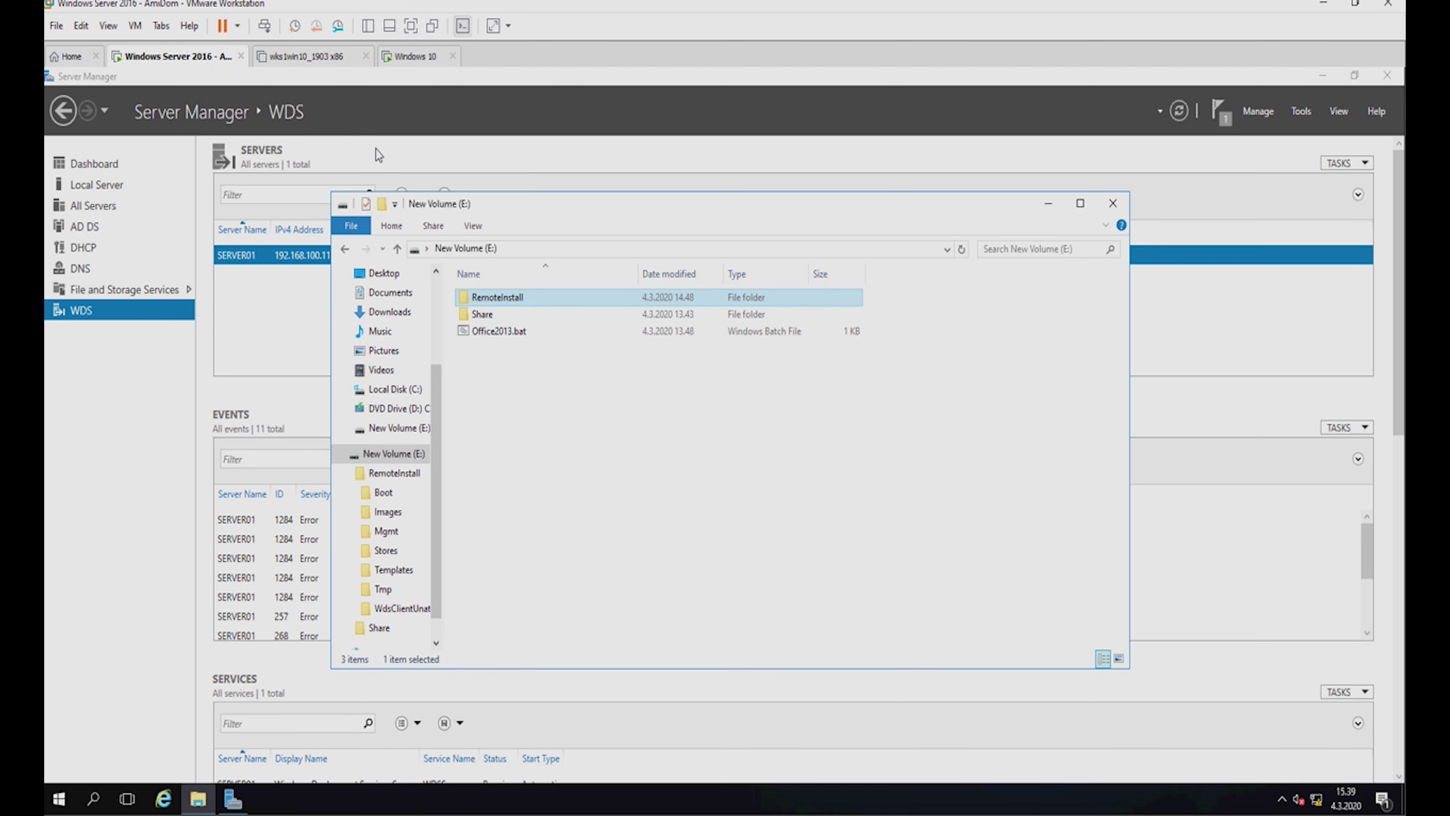
Return to the Windows 10 VM and refresh its desktop.
{"action": "left_click", "coordinate": [334, 64]}
{"action": "left_click", "coordinate": [406, 59]}
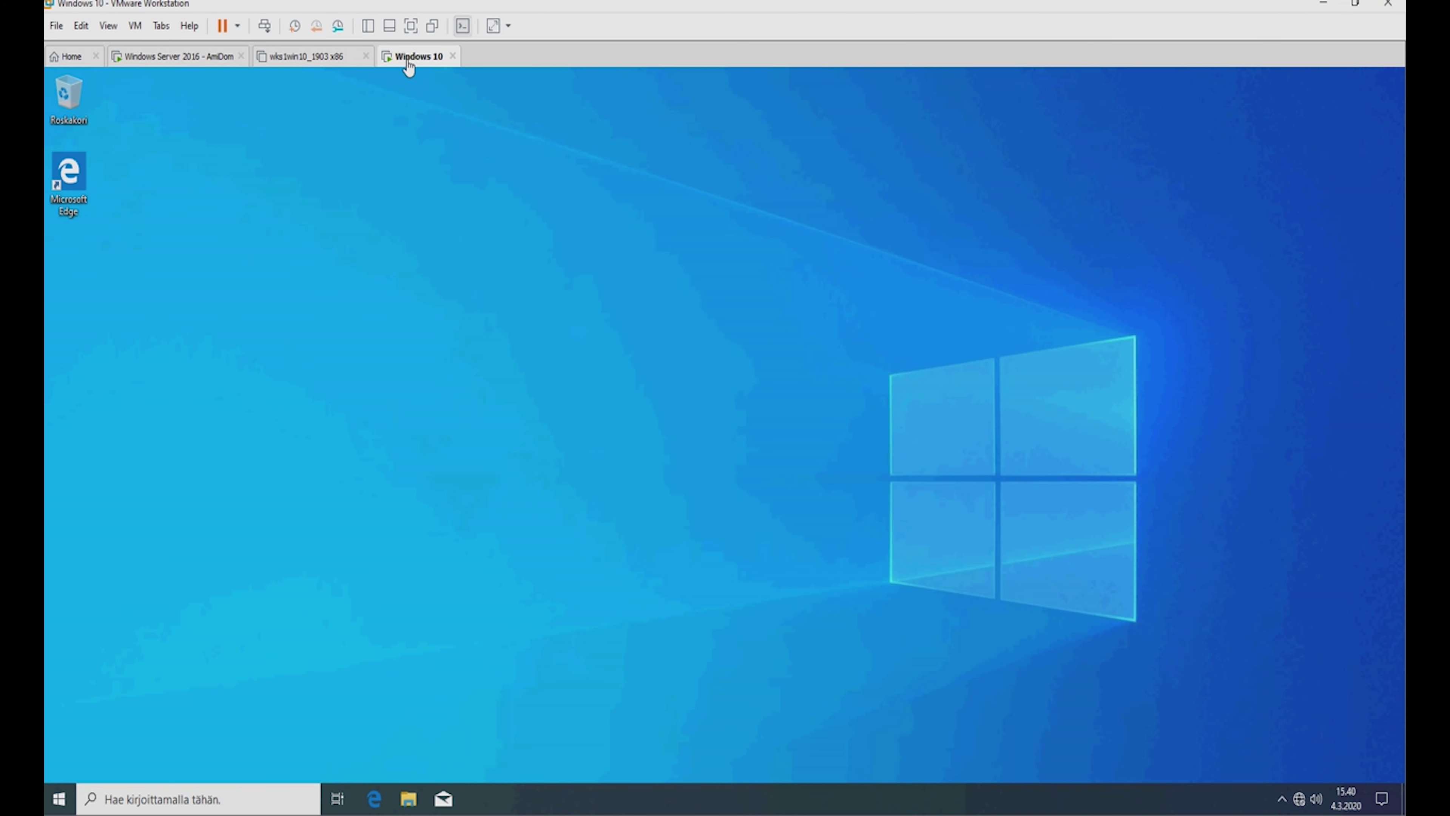
{"action": "left_click", "coordinate": [59, 800]}
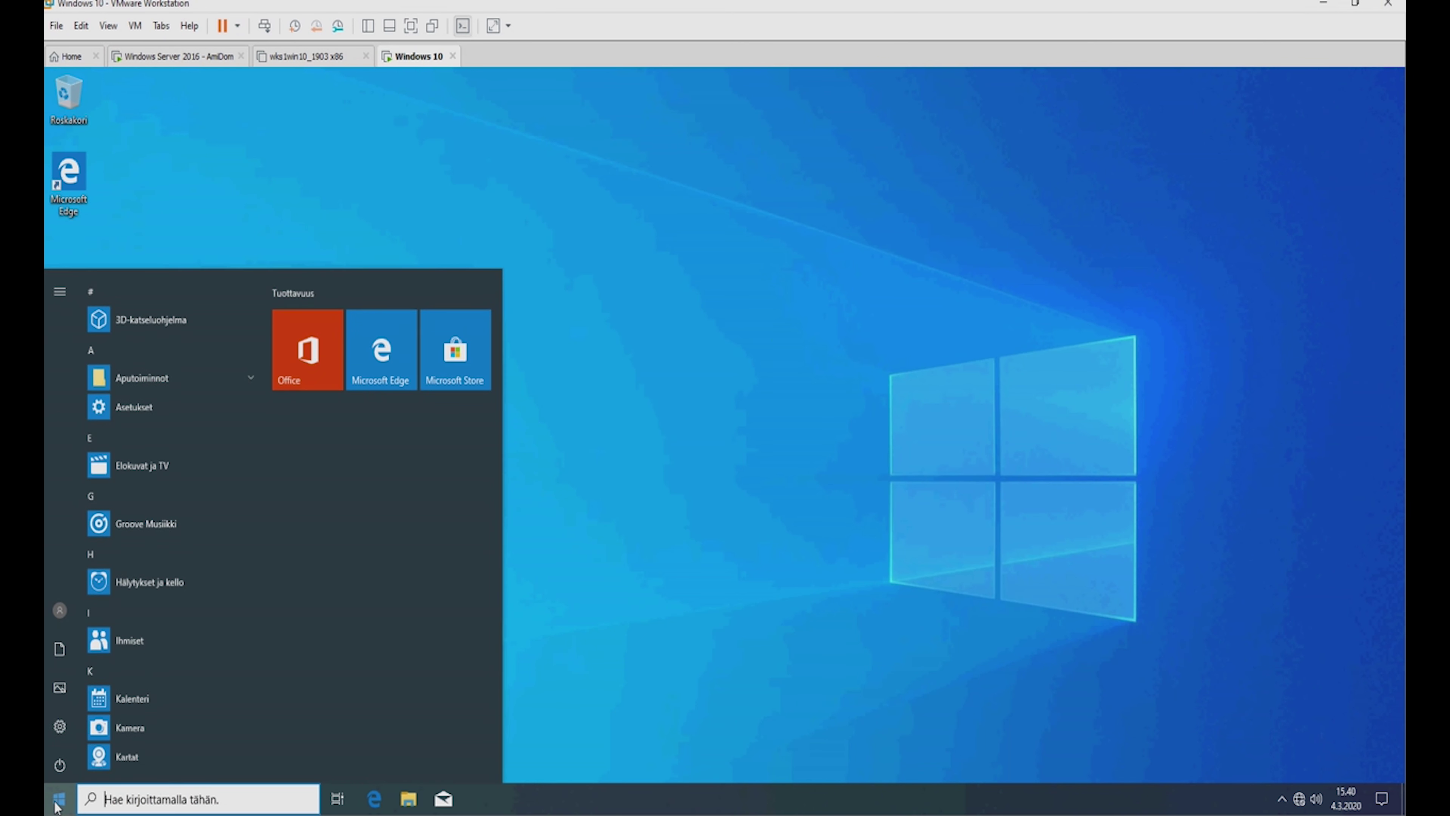
{"action": "left_click", "coordinate": [853, 381]}
{"action": "right_click", "coordinate": [501, 351]}
{"action": "left_click", "coordinate": [536, 402]}
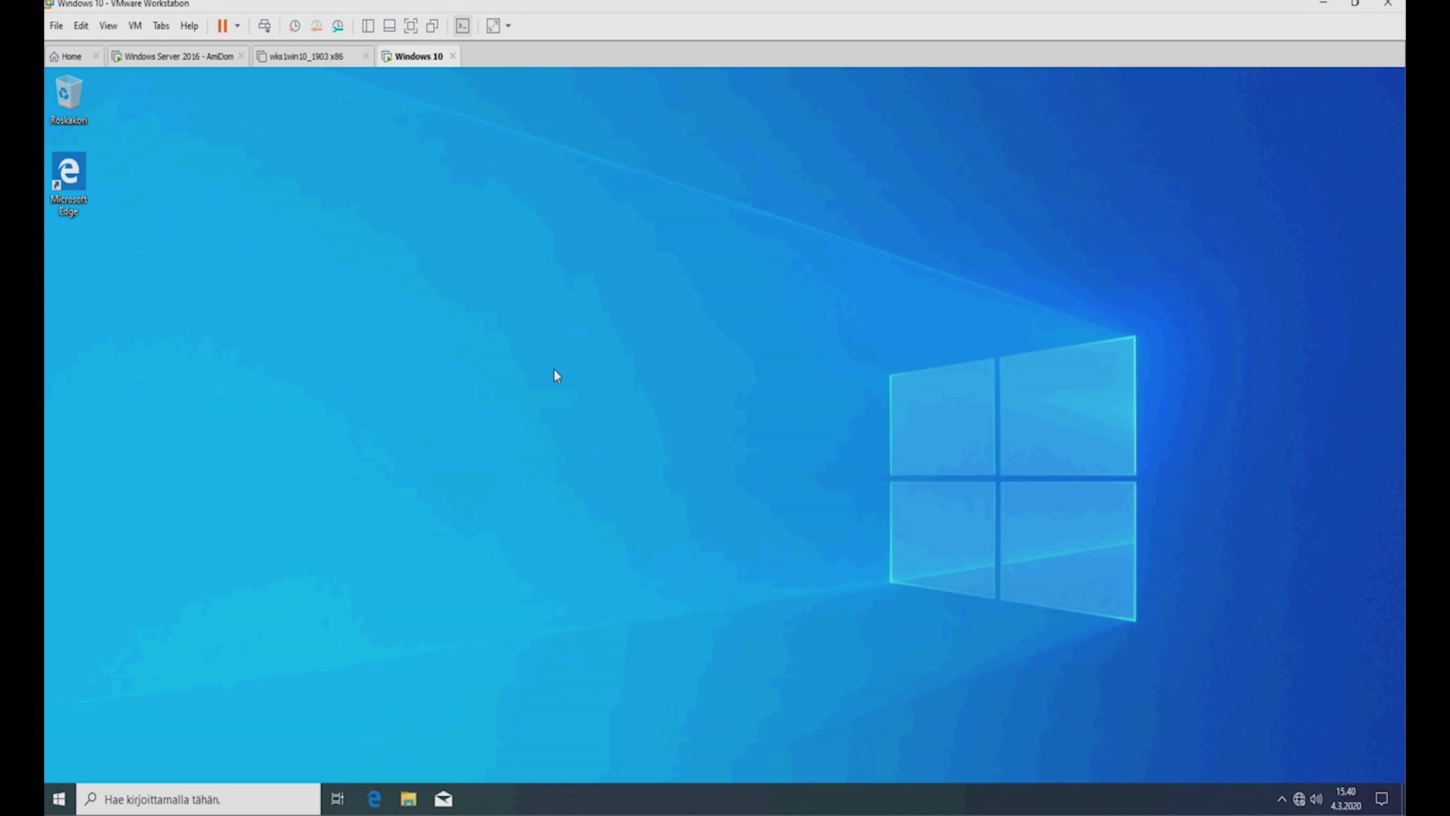